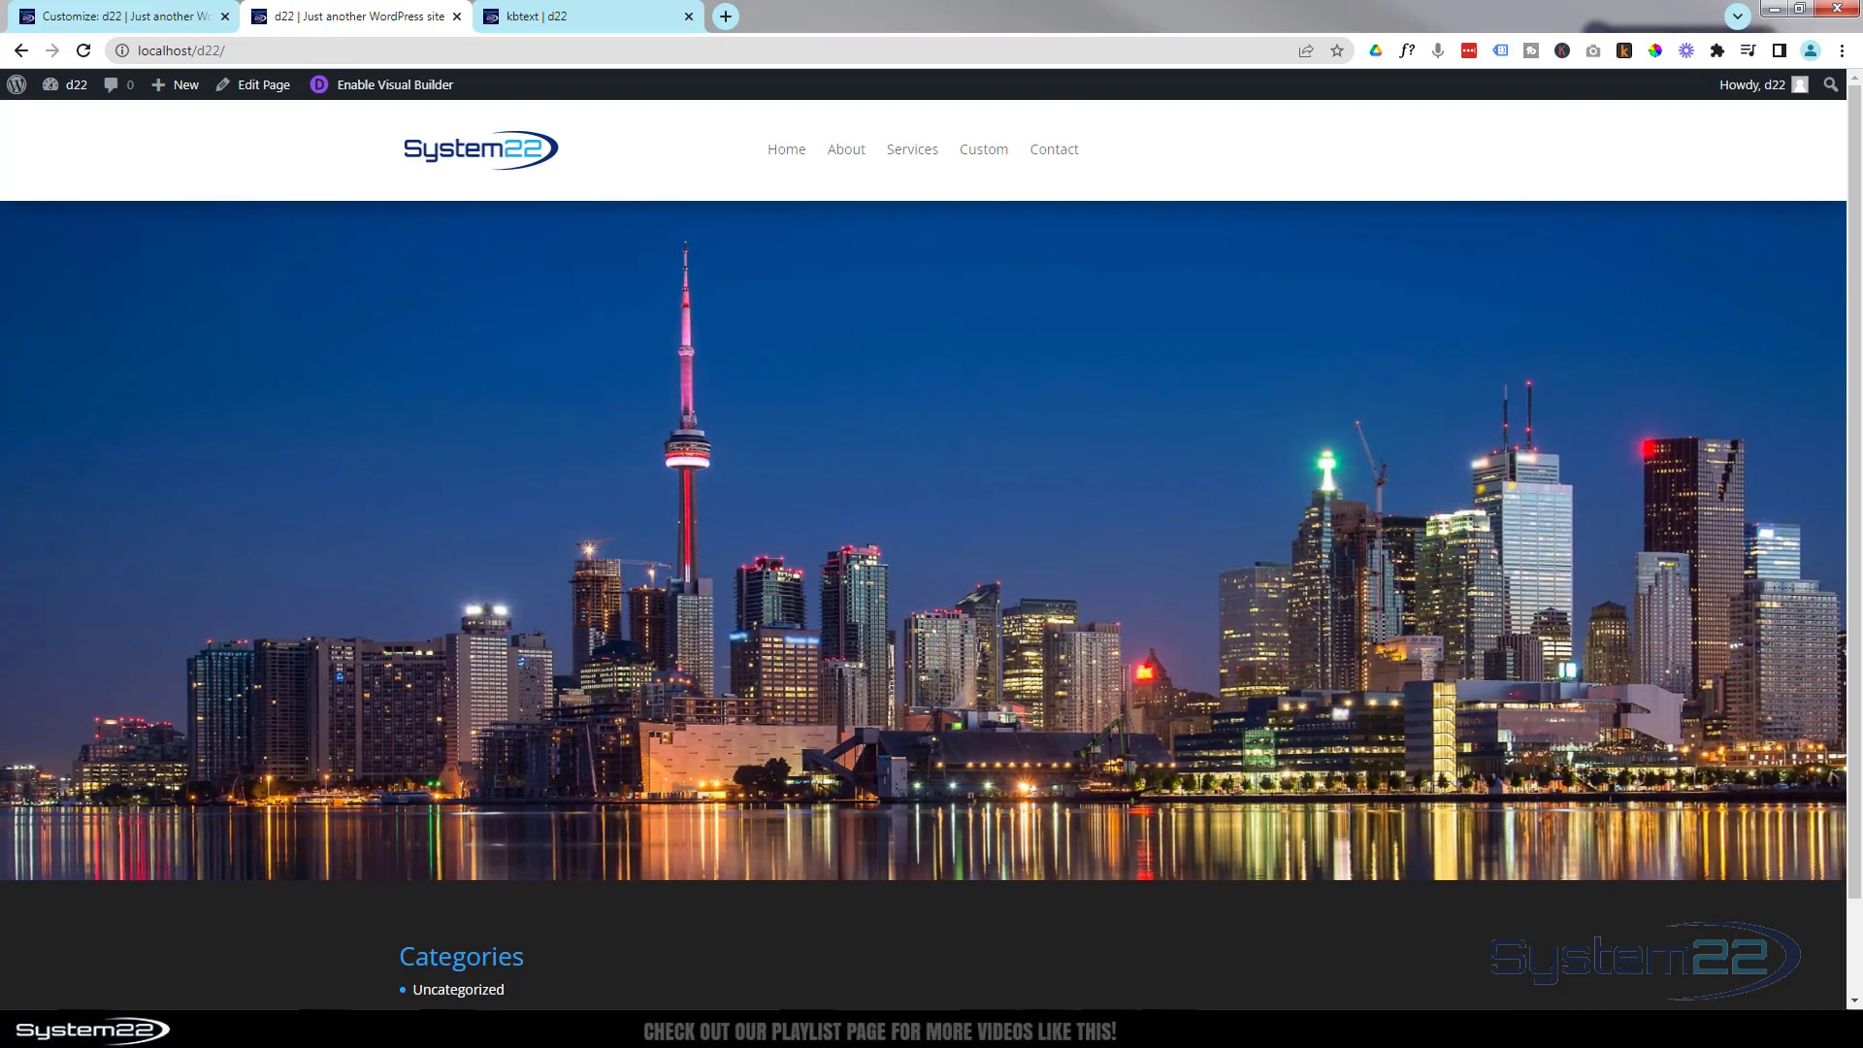
- Create a new page titled "Animimage" and start building it from scratch with the Divi Builder
mouse_move(182, 92)
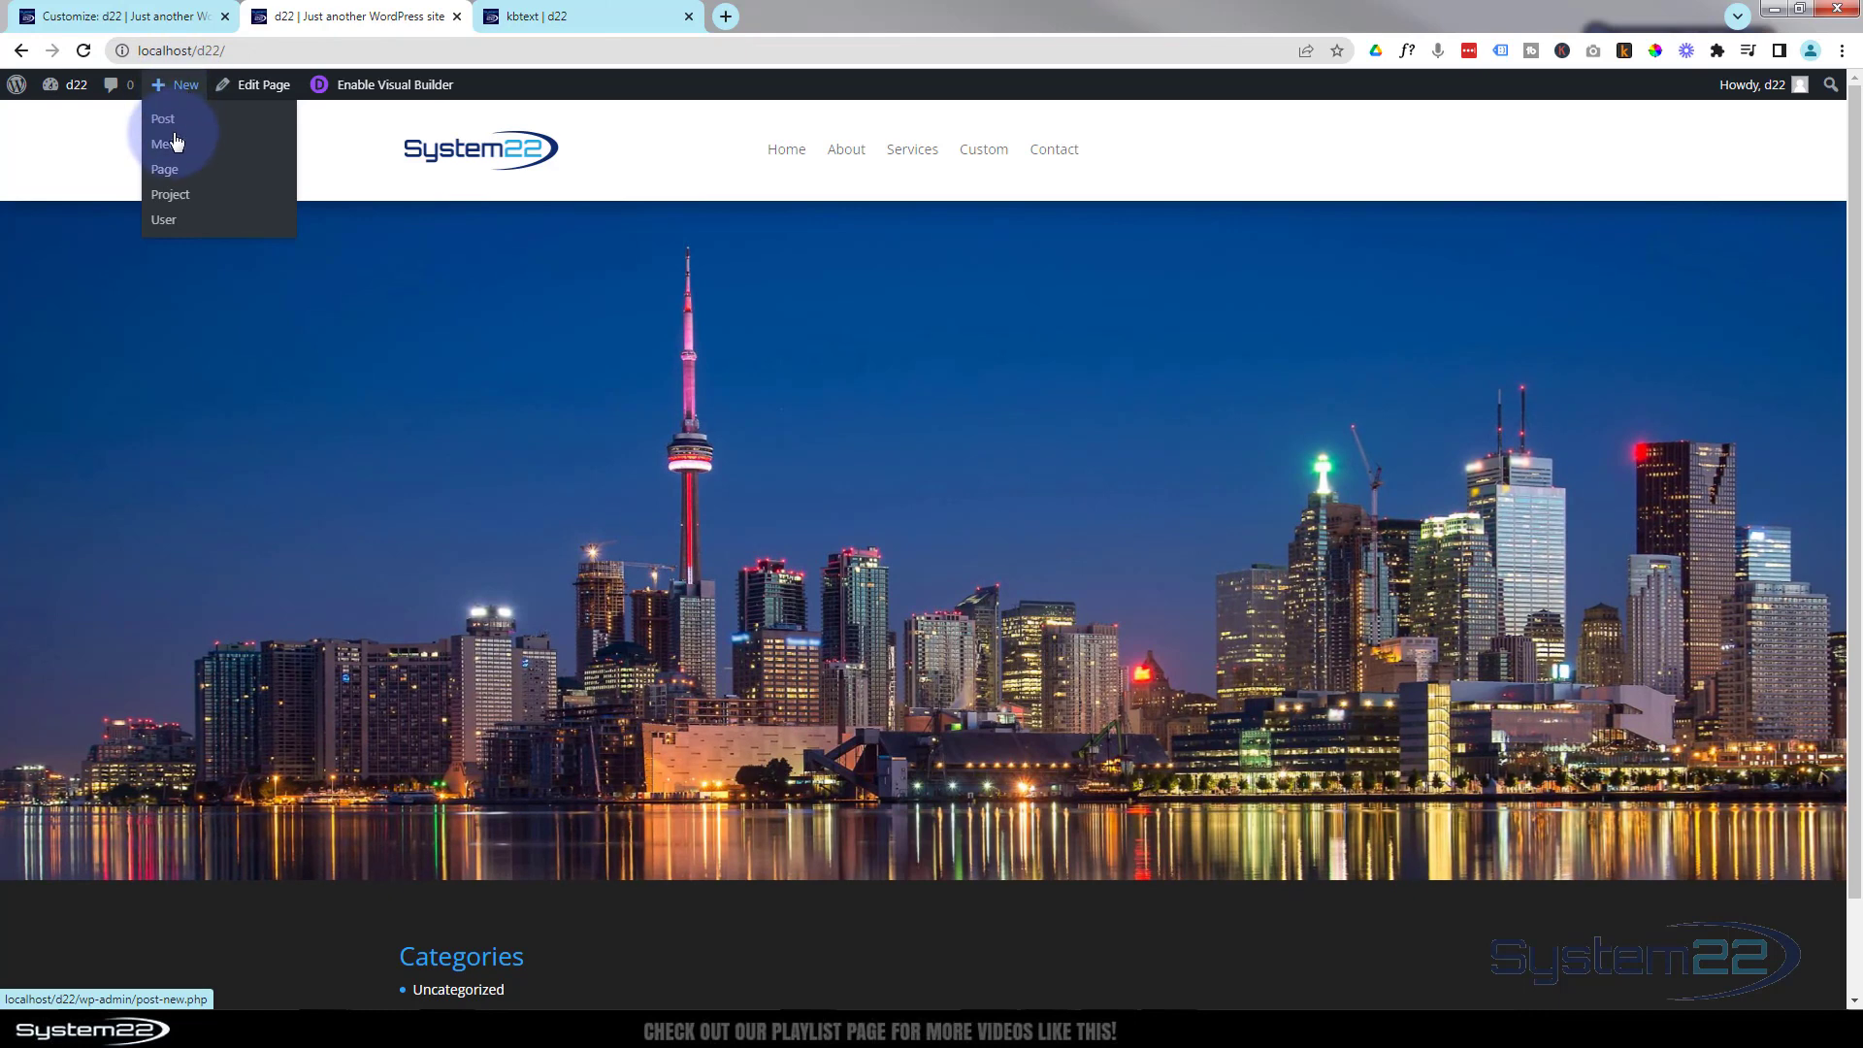
left_click(165, 170, "ctrl")
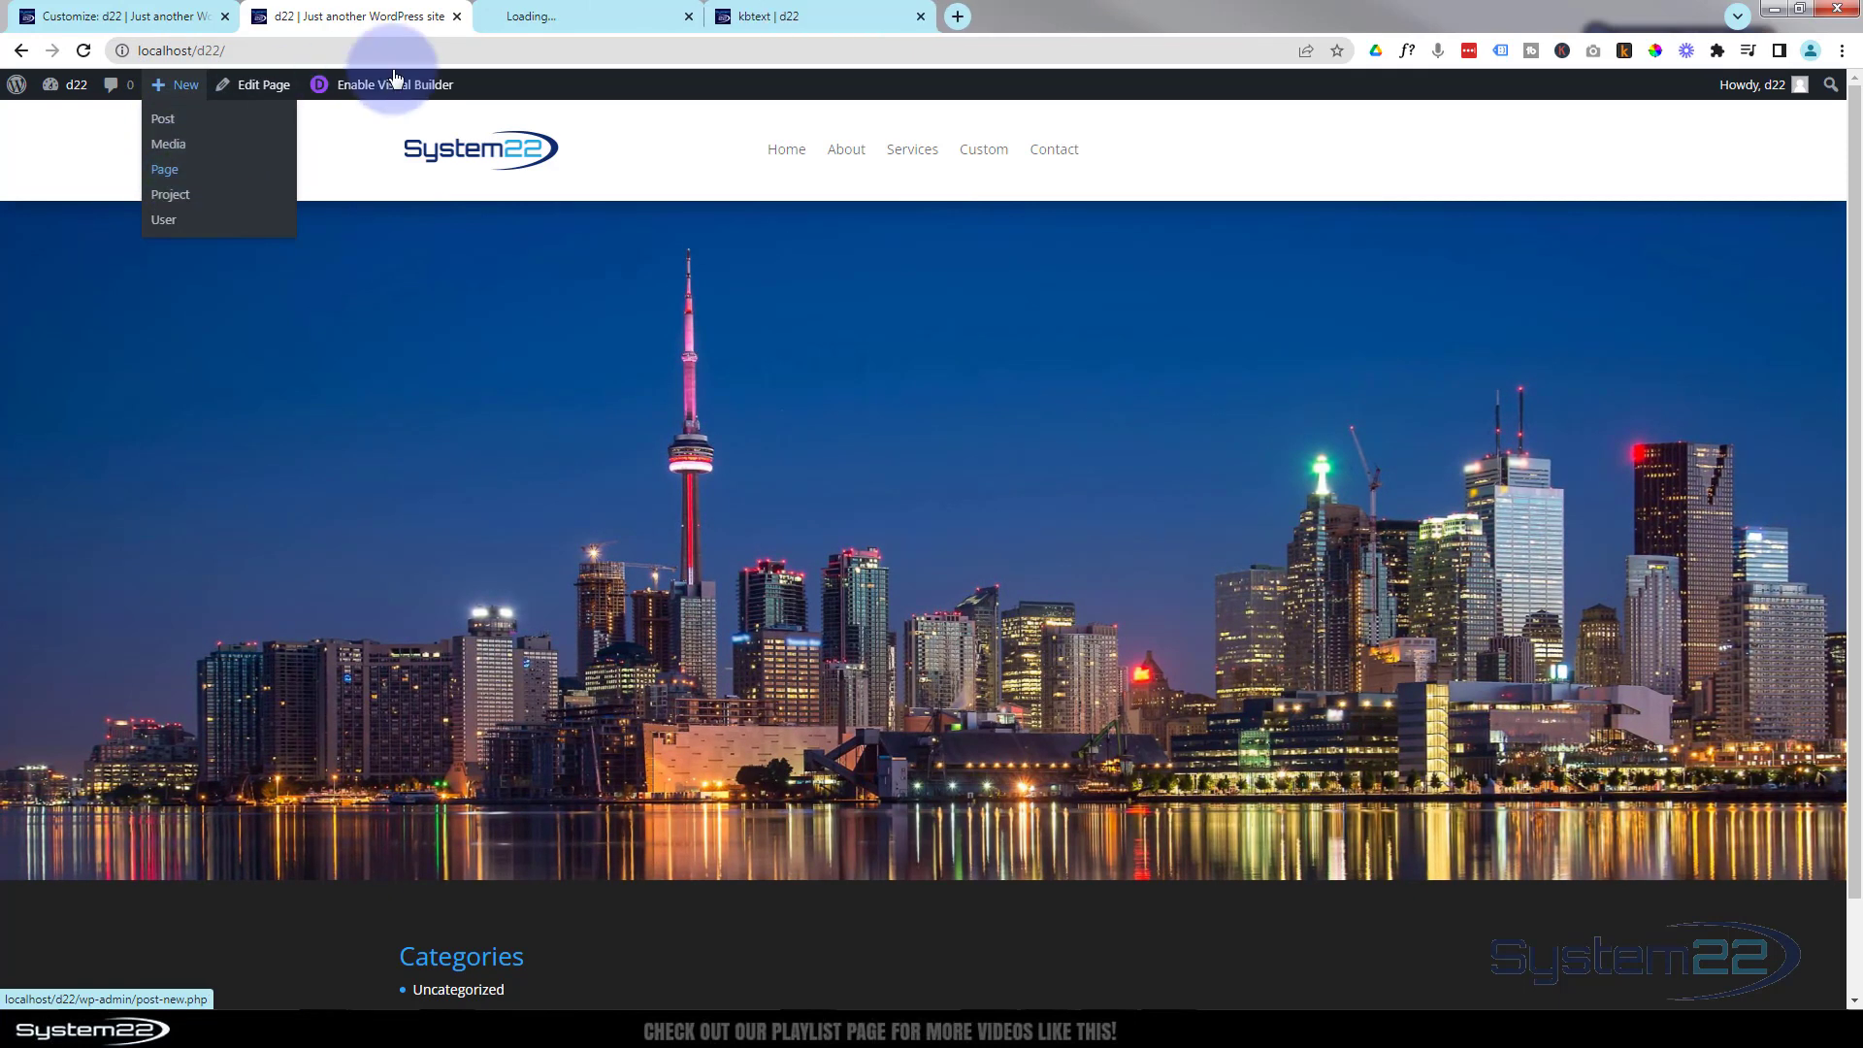
left_click(571, 16)
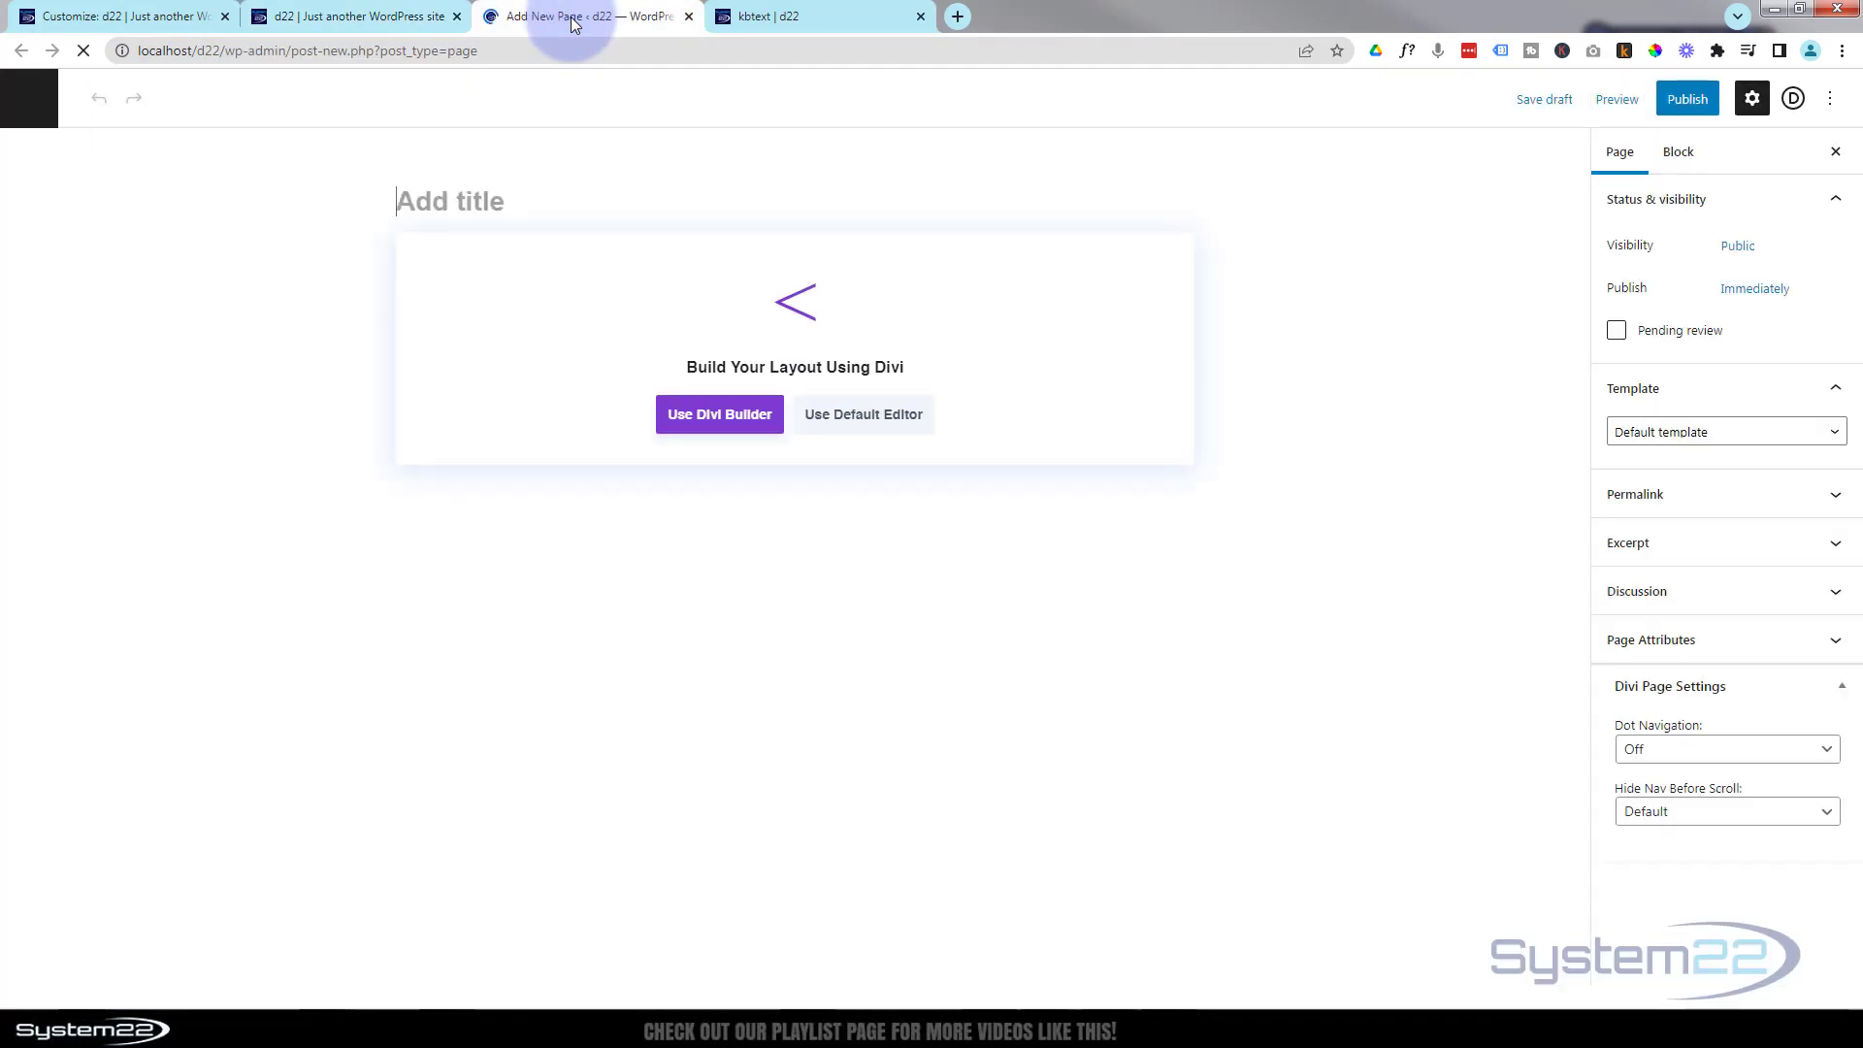
type("An")
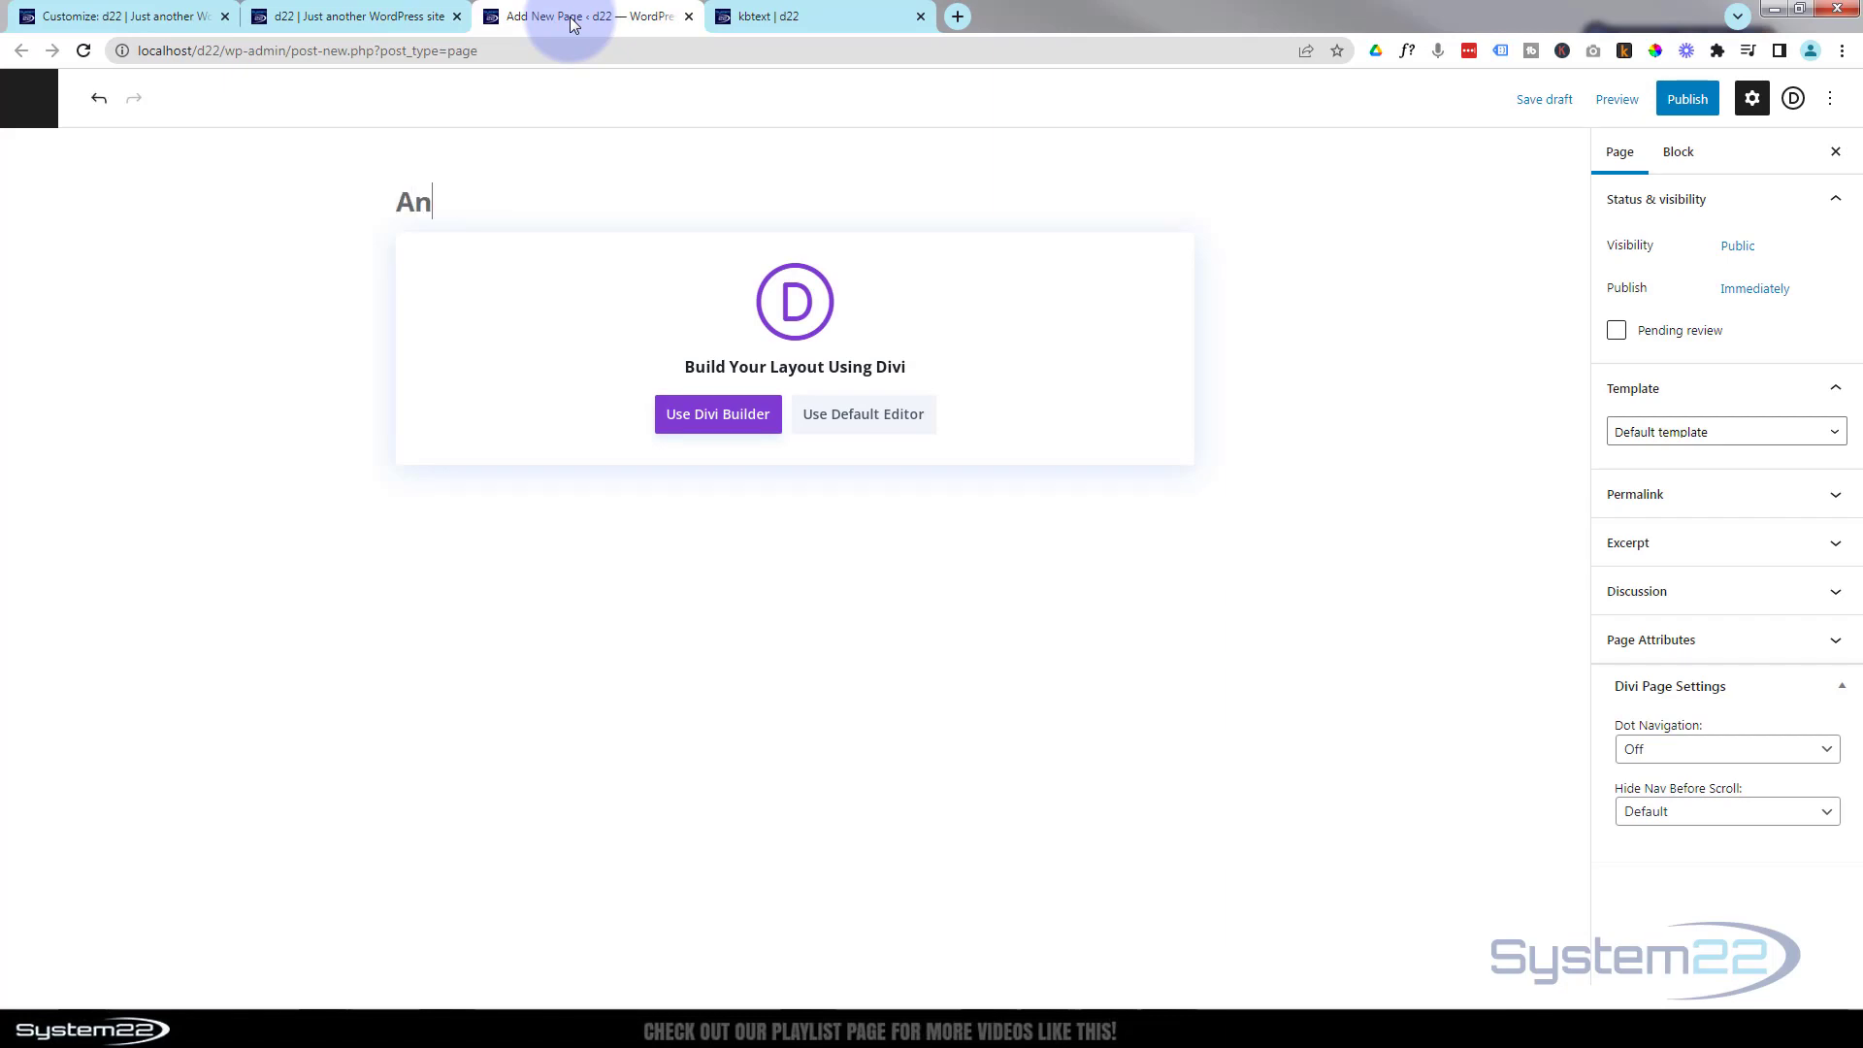
type("imimage")
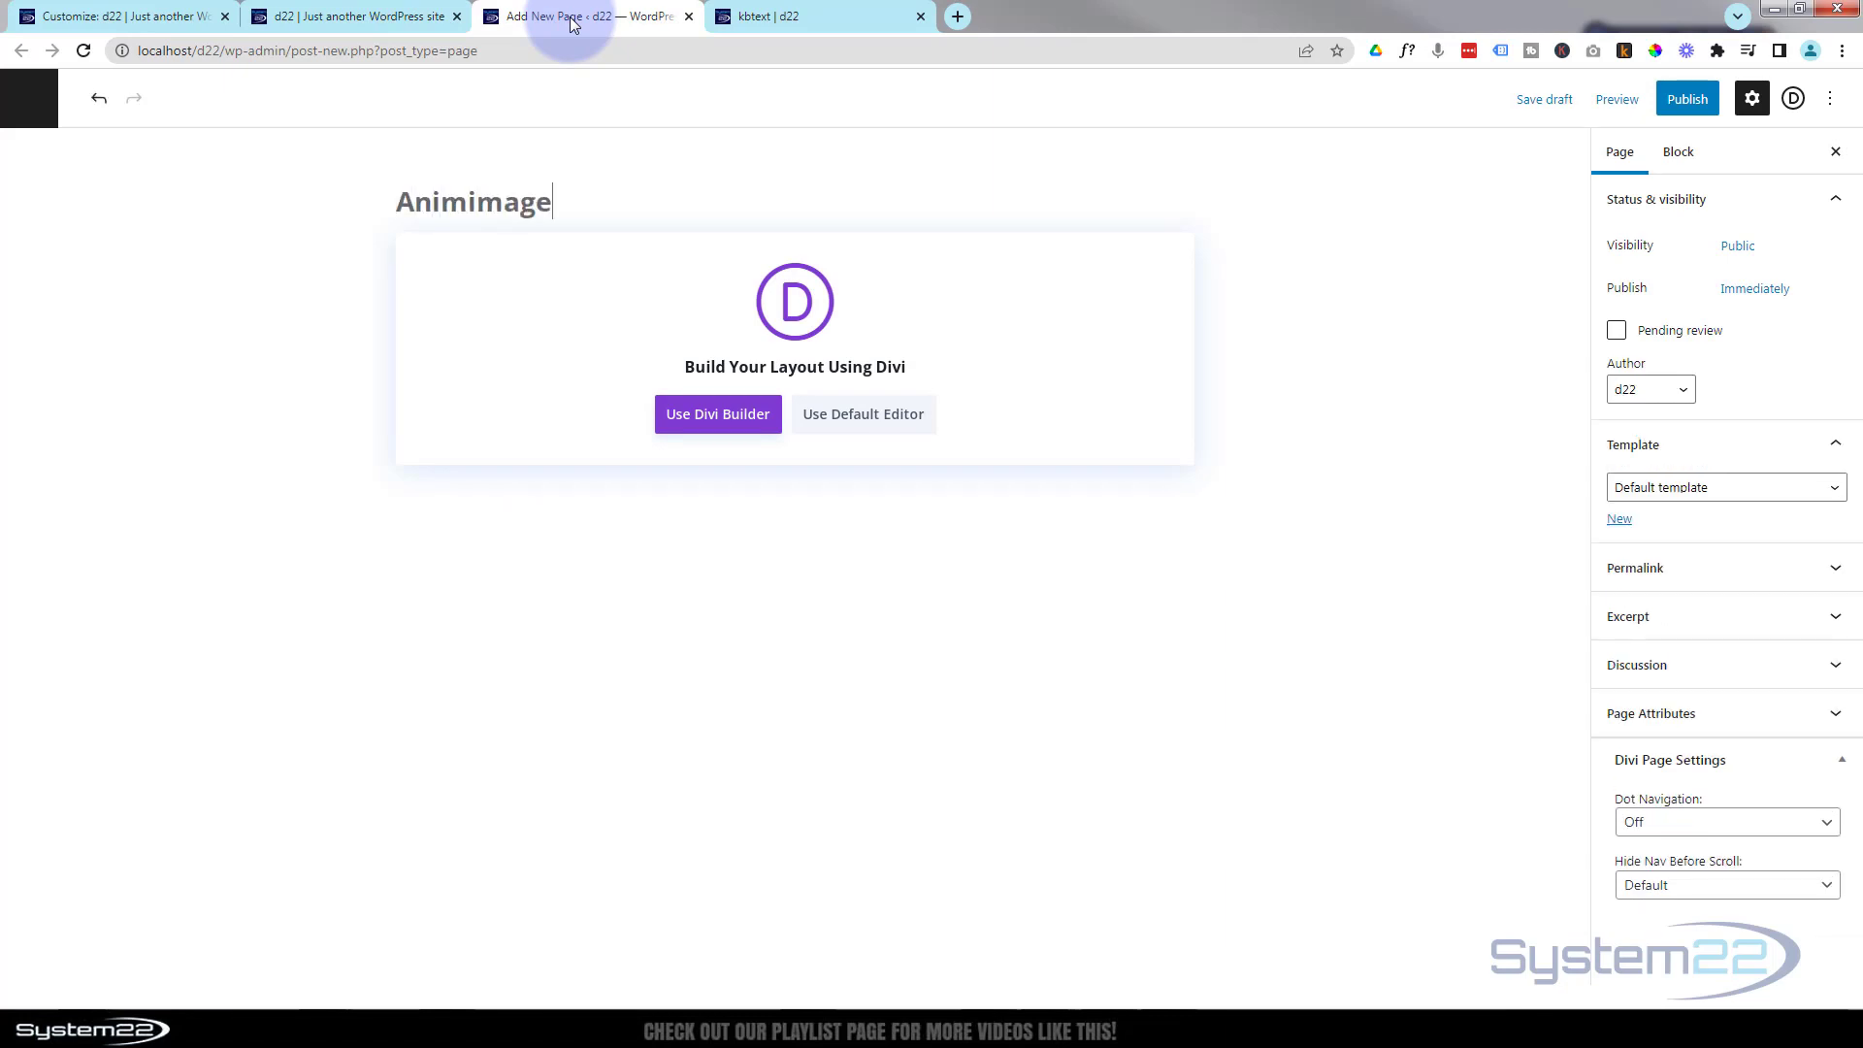
left_click(714, 419)
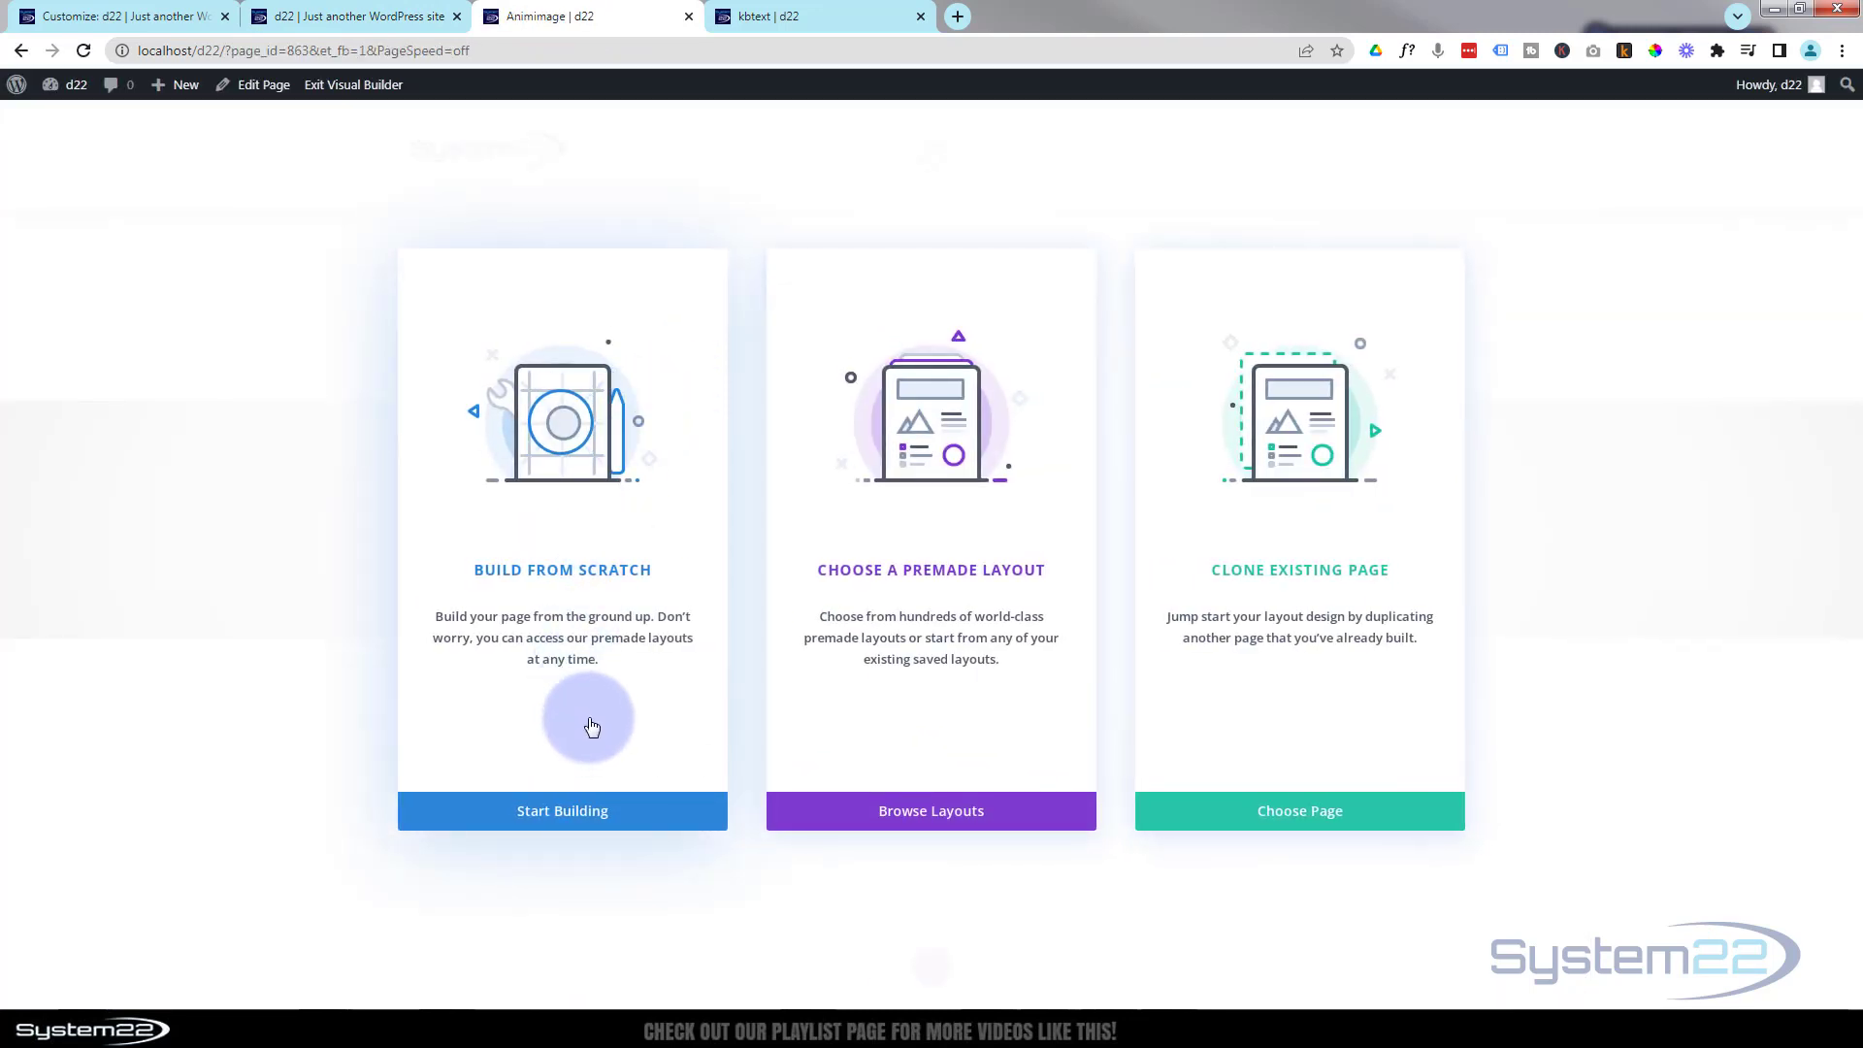
left_click(573, 818)
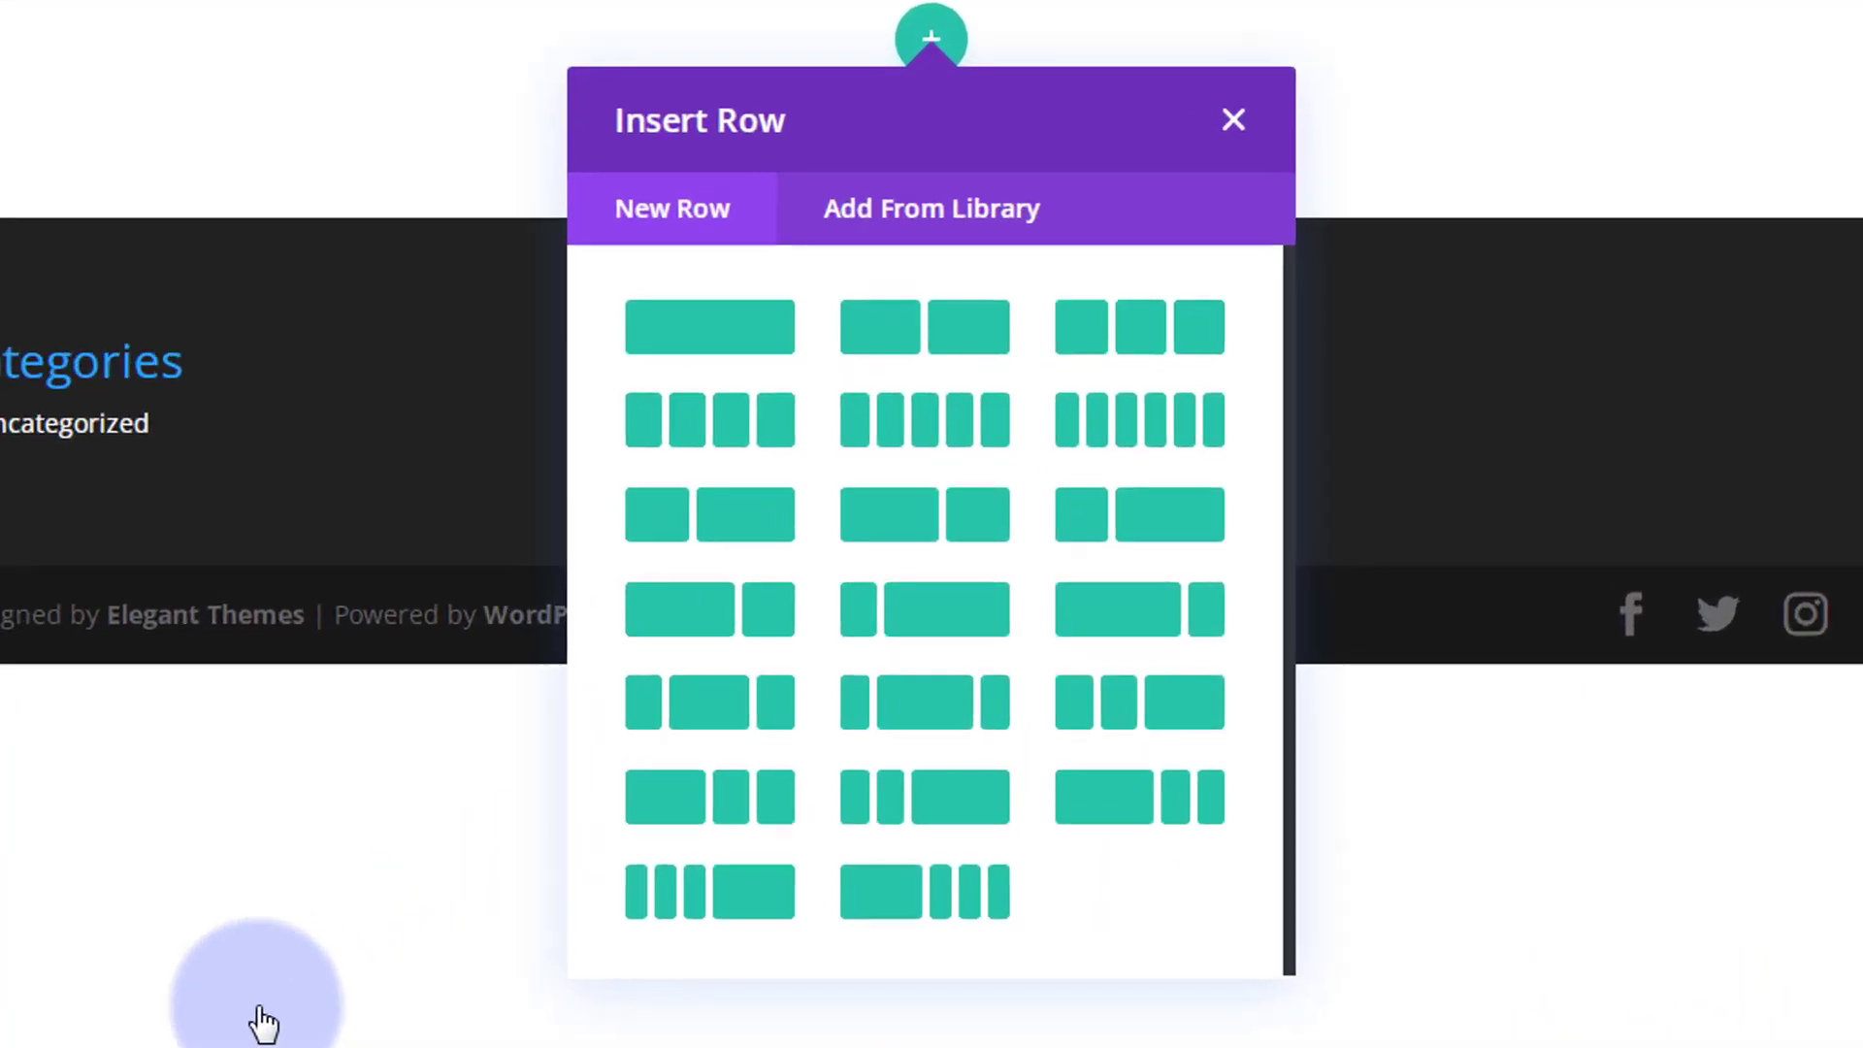
- Insert a single-column row and add an Image module to it
left_click(706, 325)
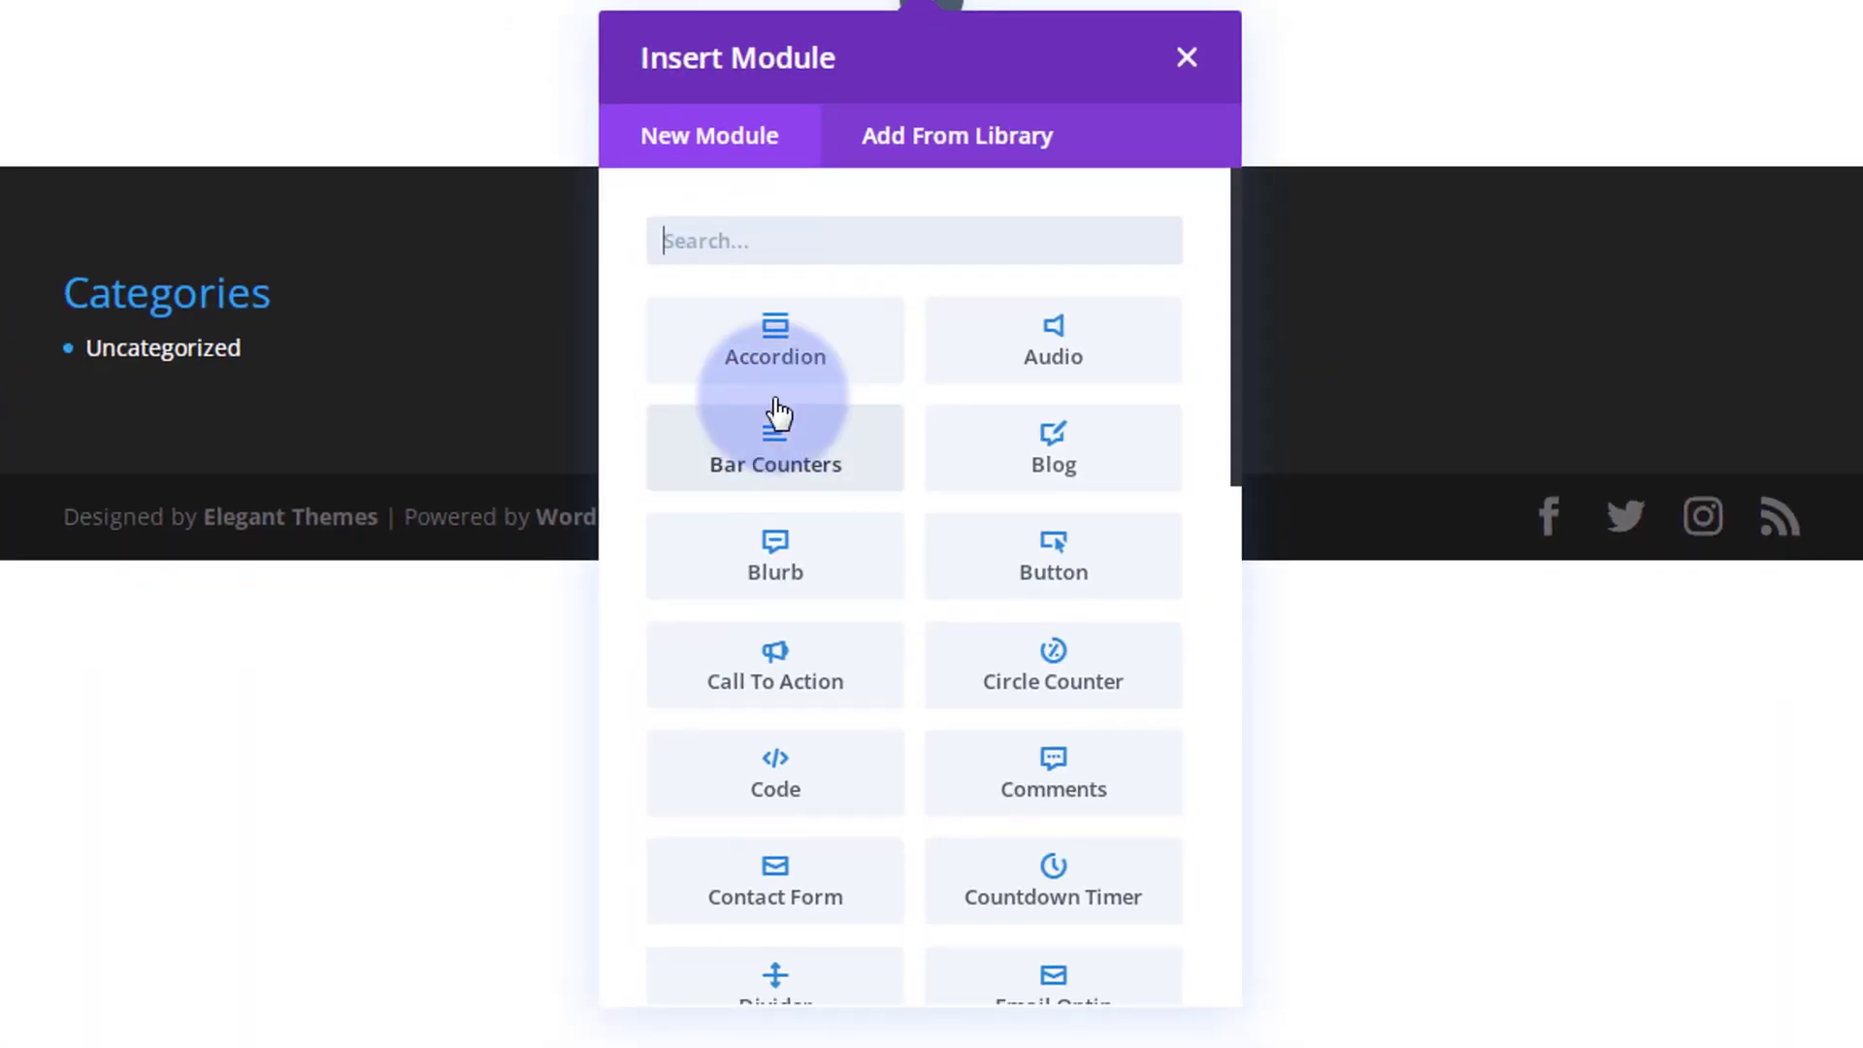
scroll(791, 335, "down", 5)
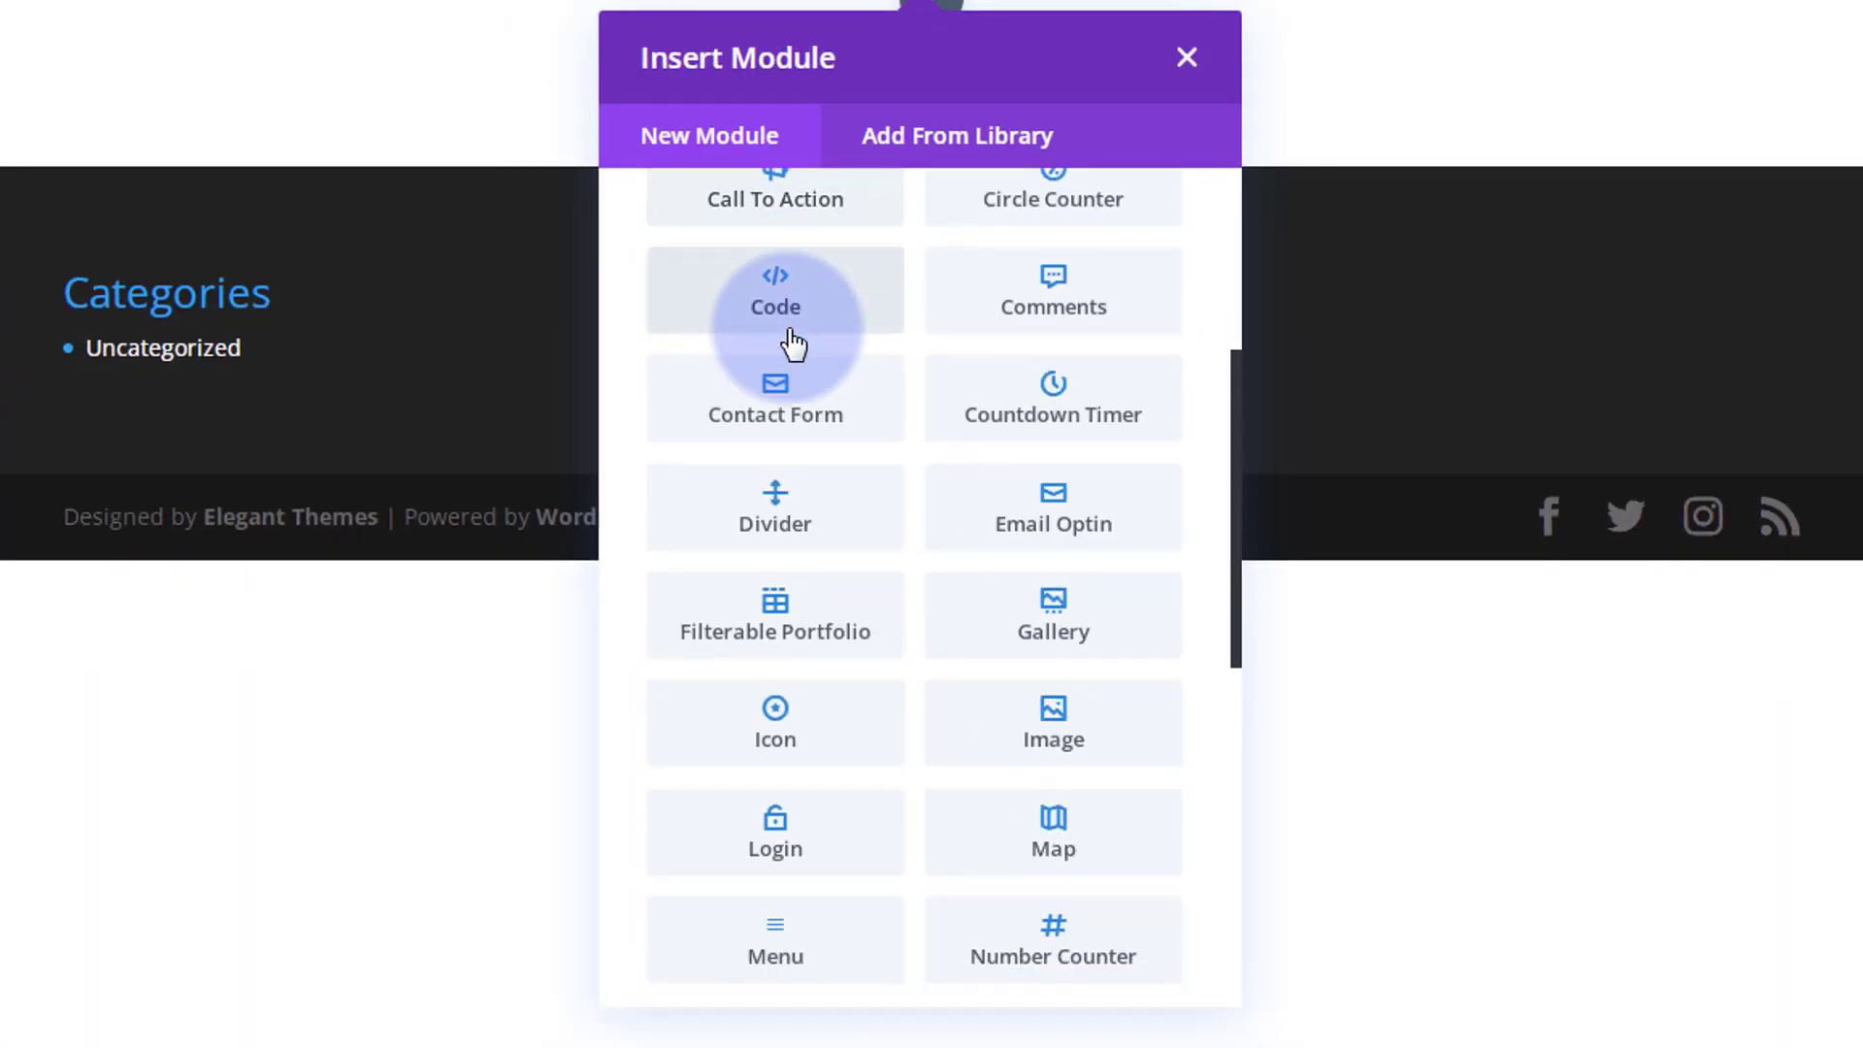
scroll(790, 340, "down", 3)
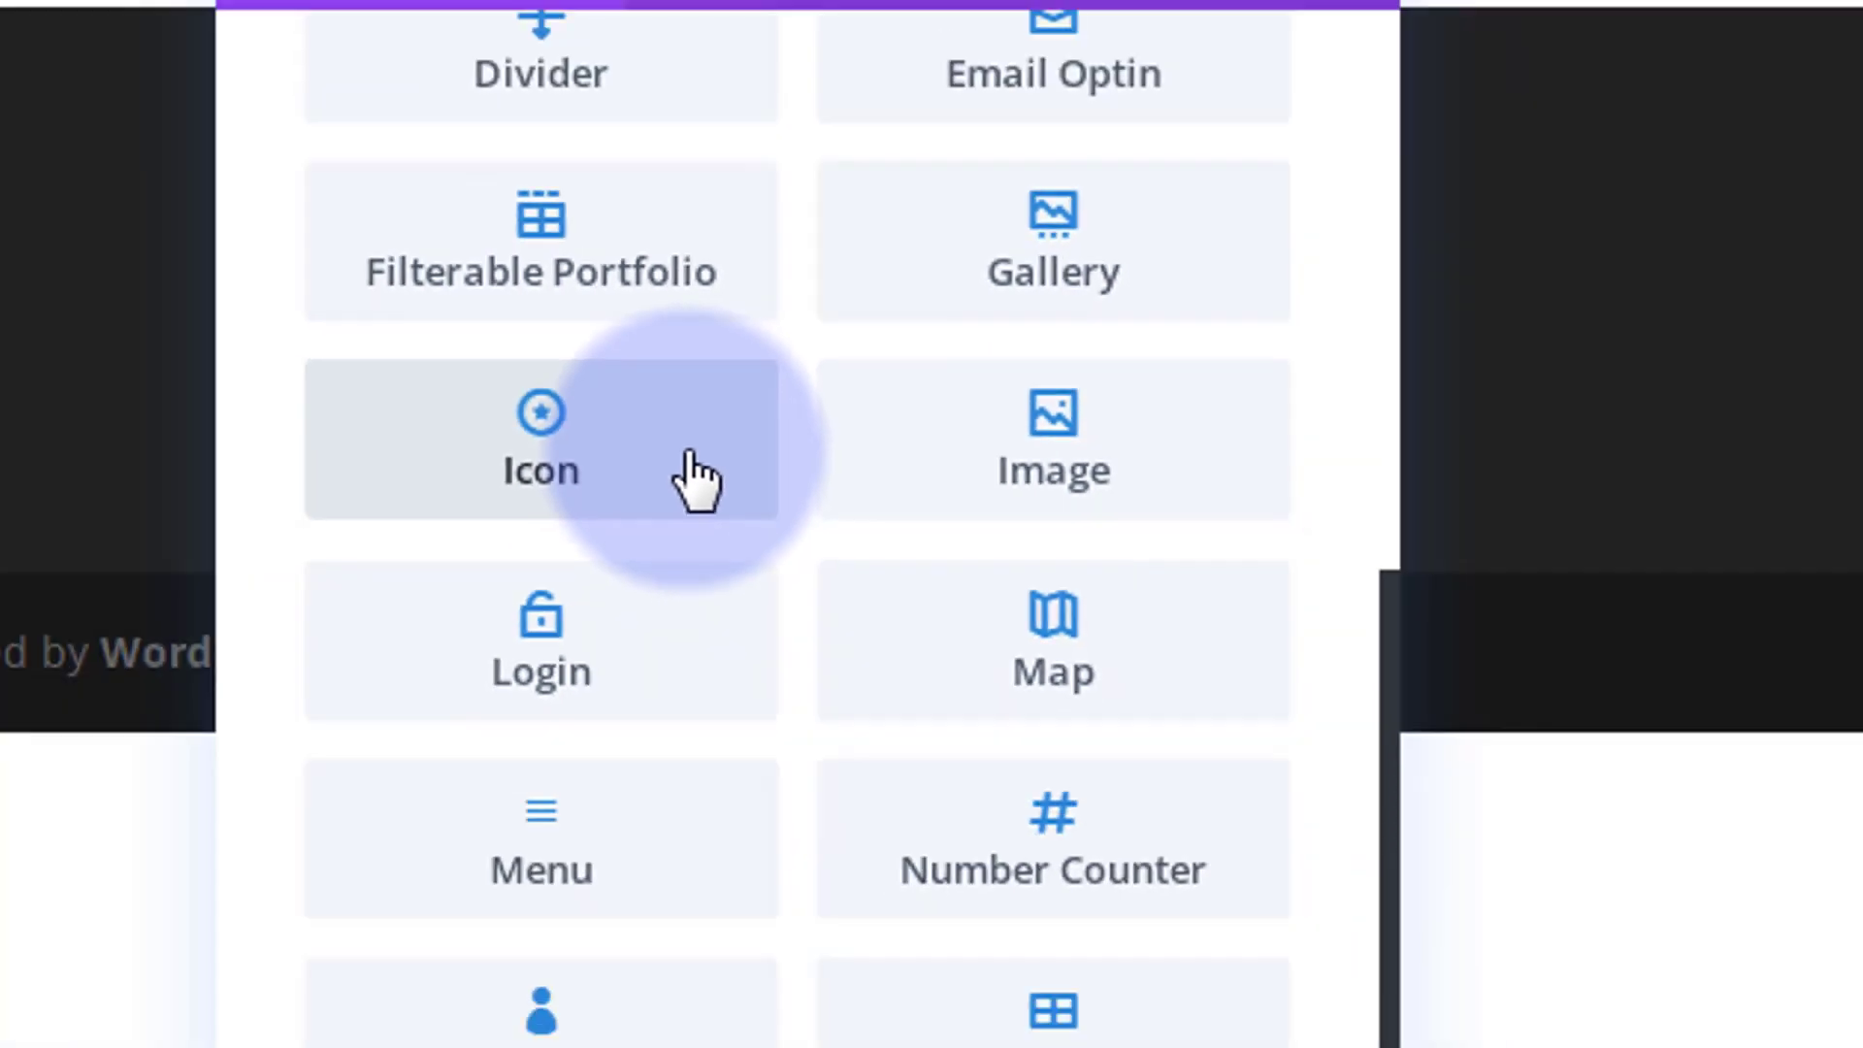
scroll(335, 767, "down", 5)
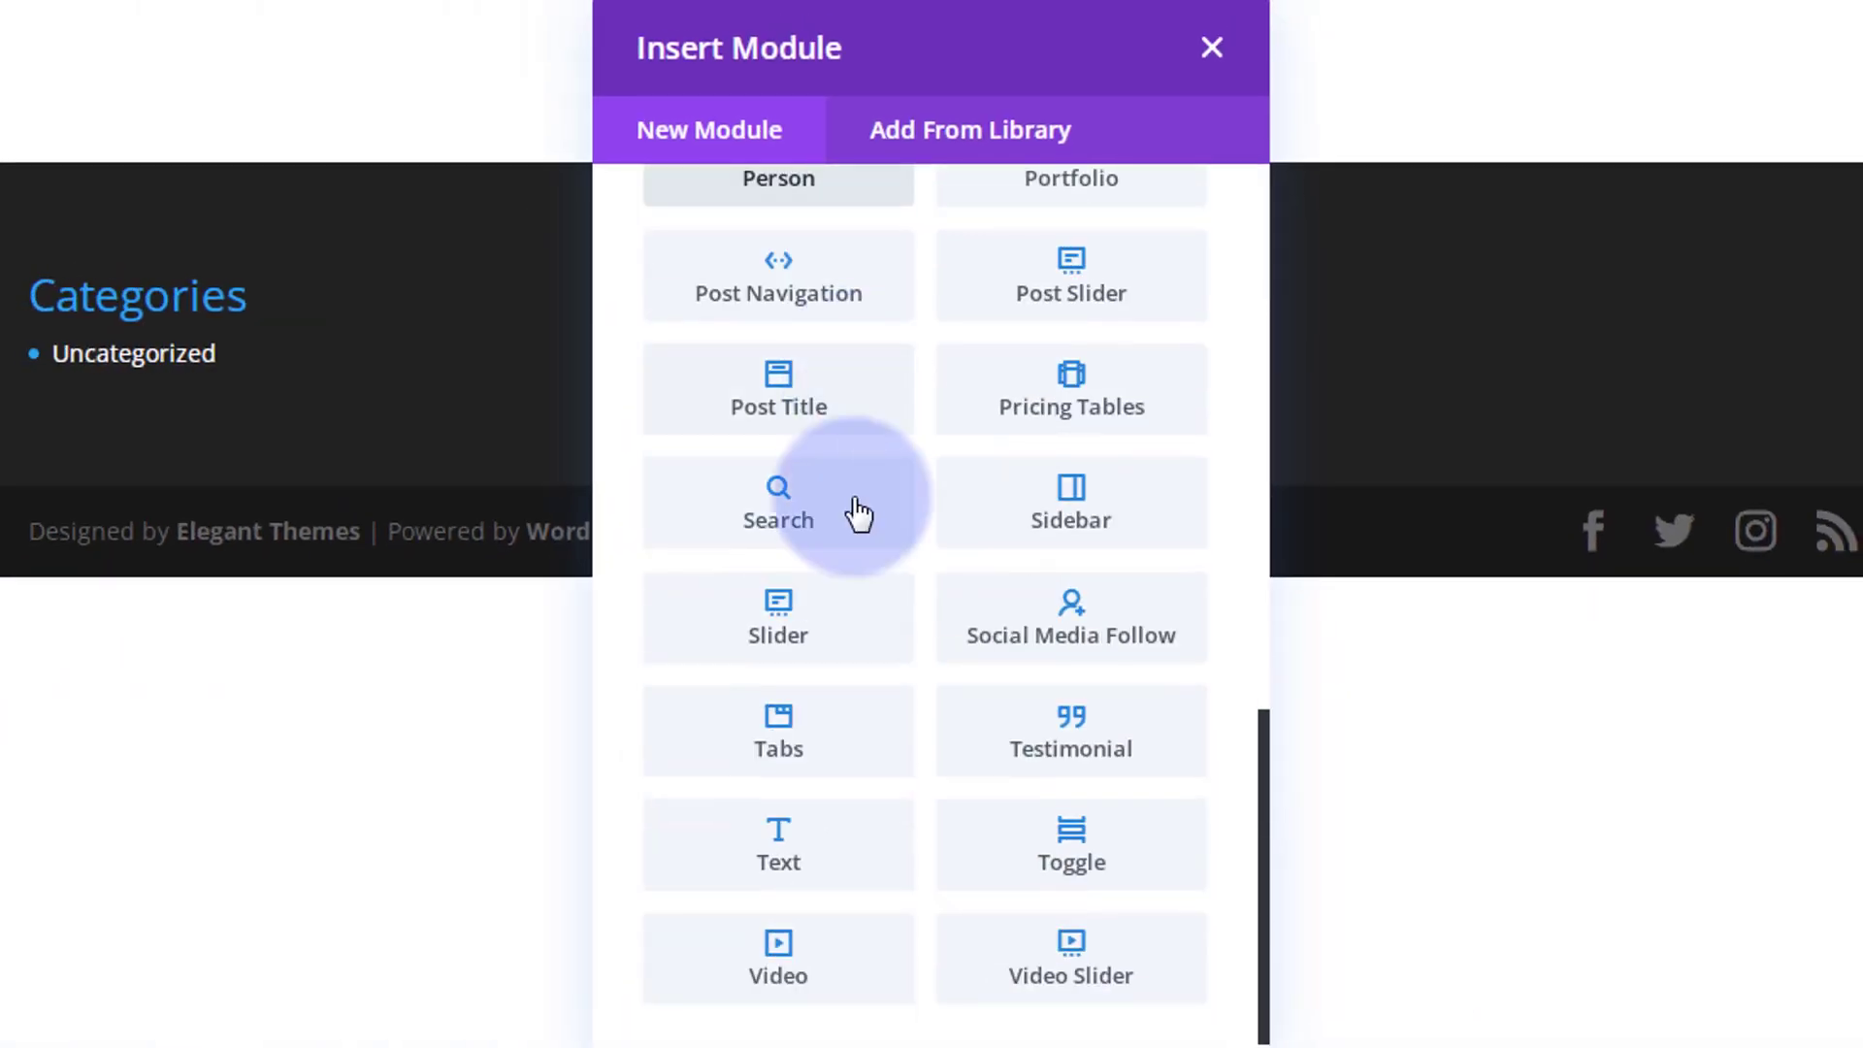
scroll(854, 582, "up", 3)
scroll(853, 582, "up", 5)
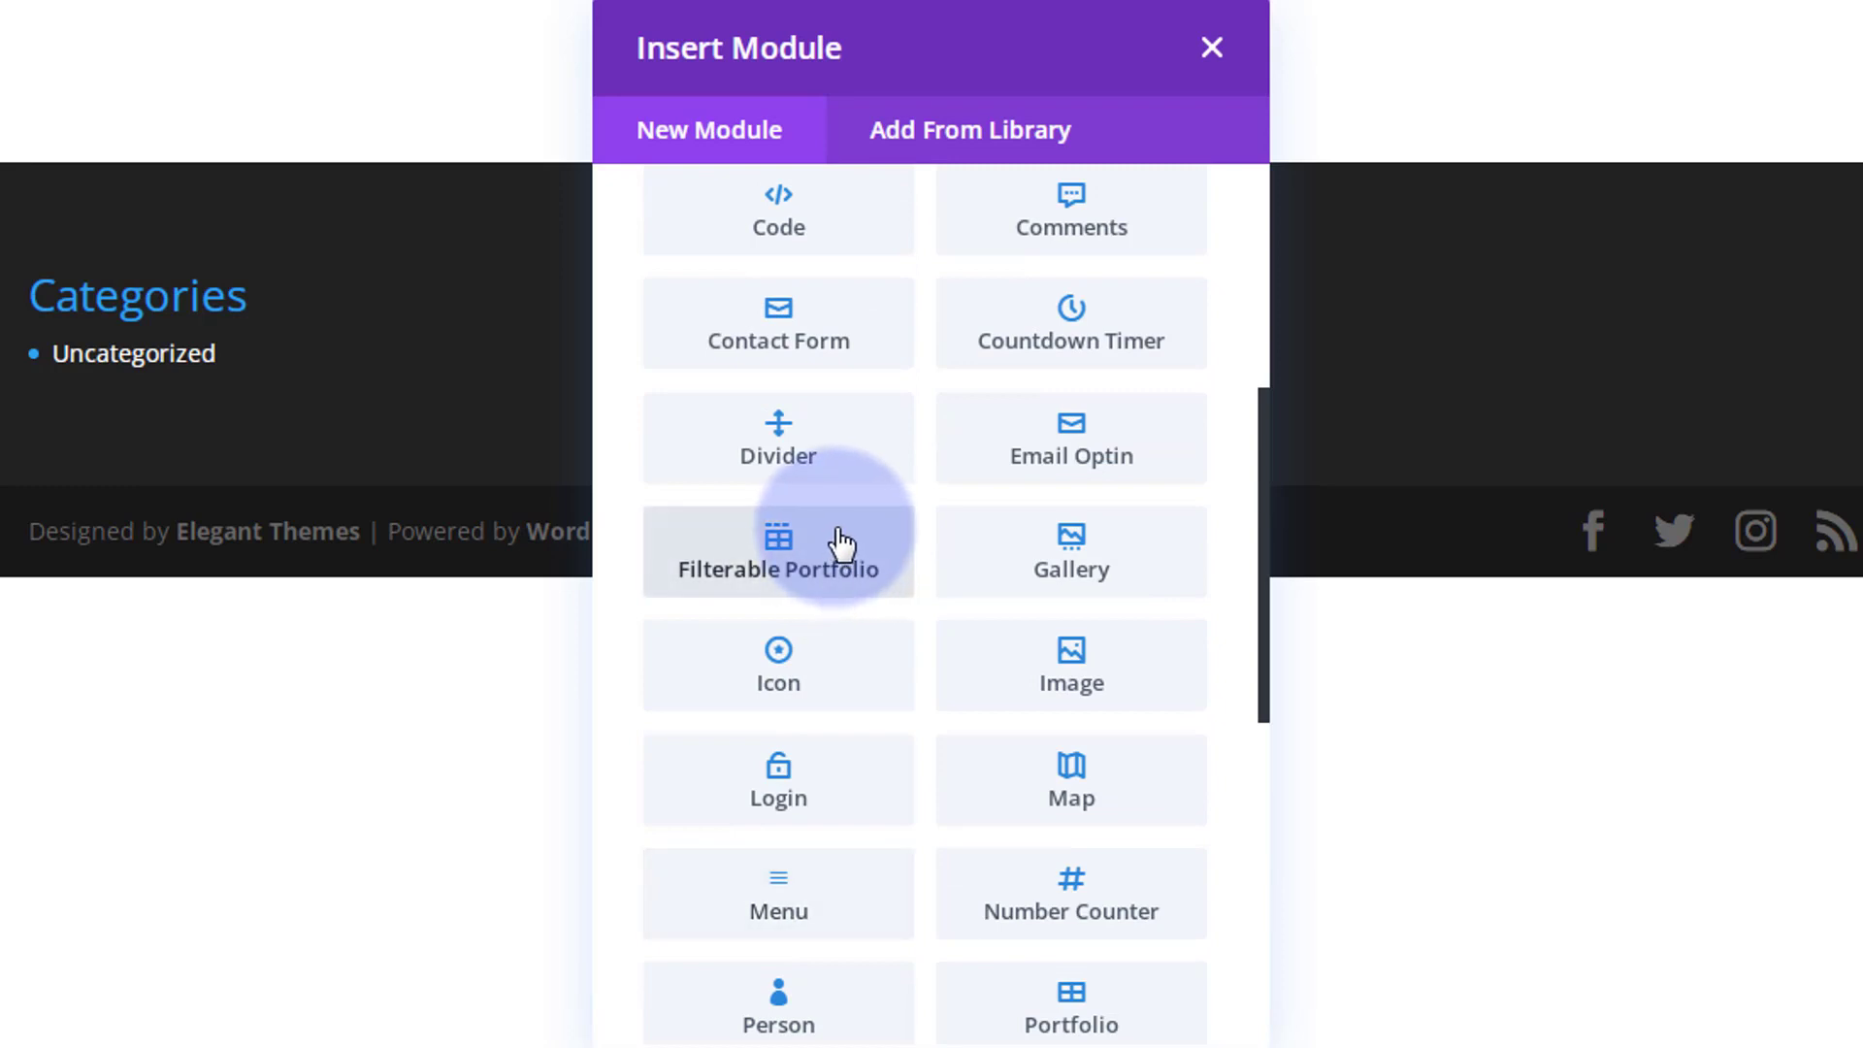
left_click(1083, 672)
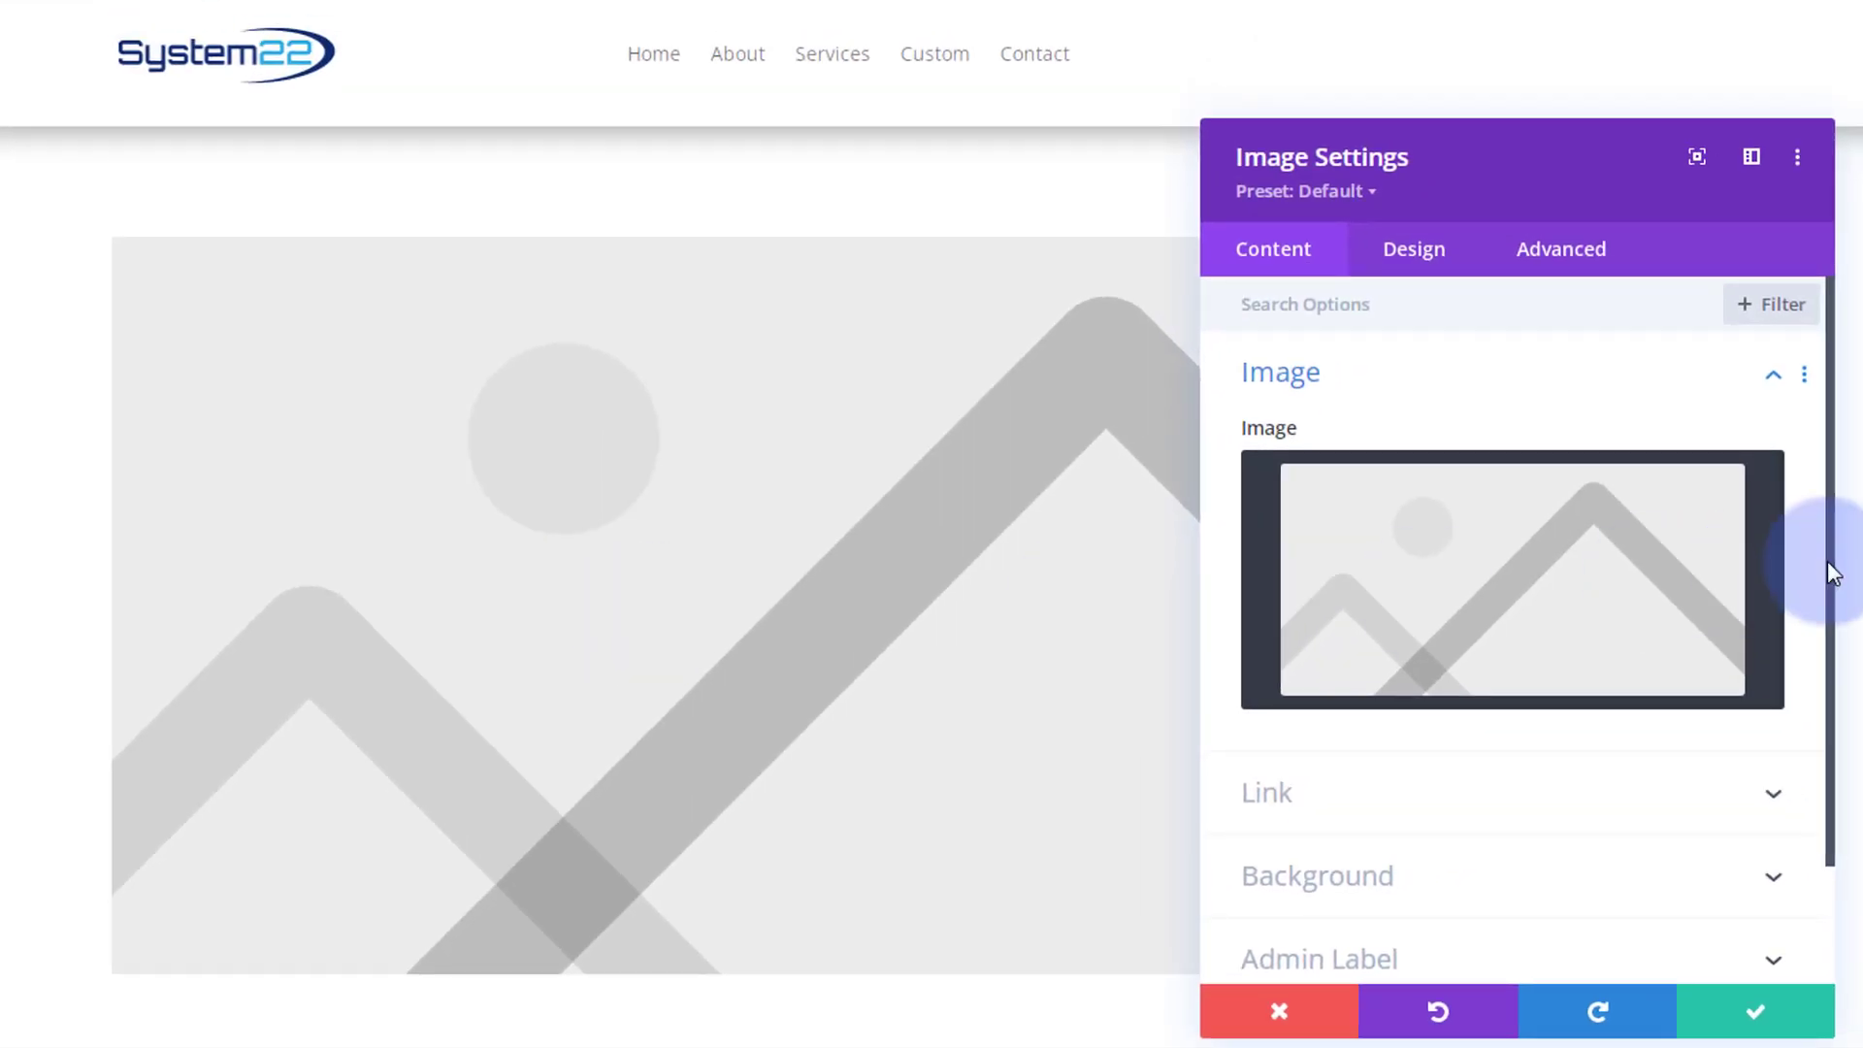
- Set the module's image to the night city skyline with the lit tower, pexels-james-wheeler-1519088-scaled.jpg, from the media library
left_click(1547, 594)
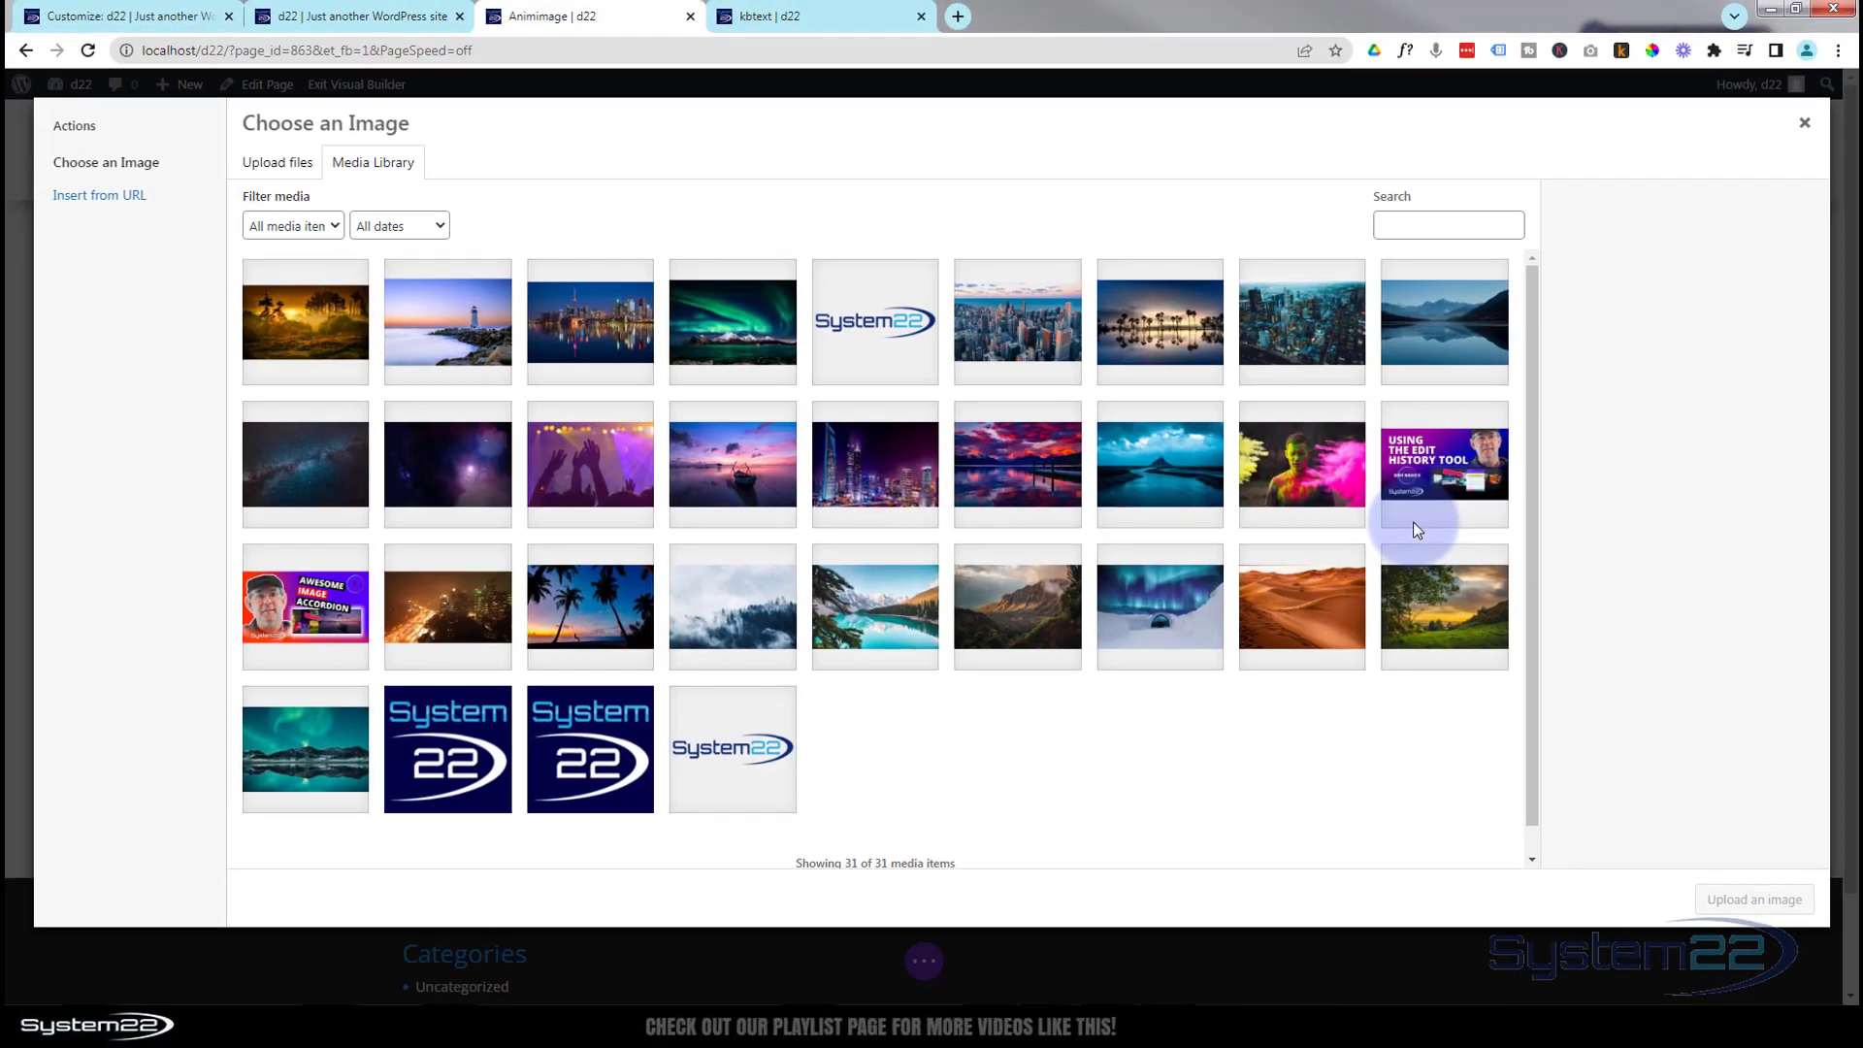
left_click(592, 330)
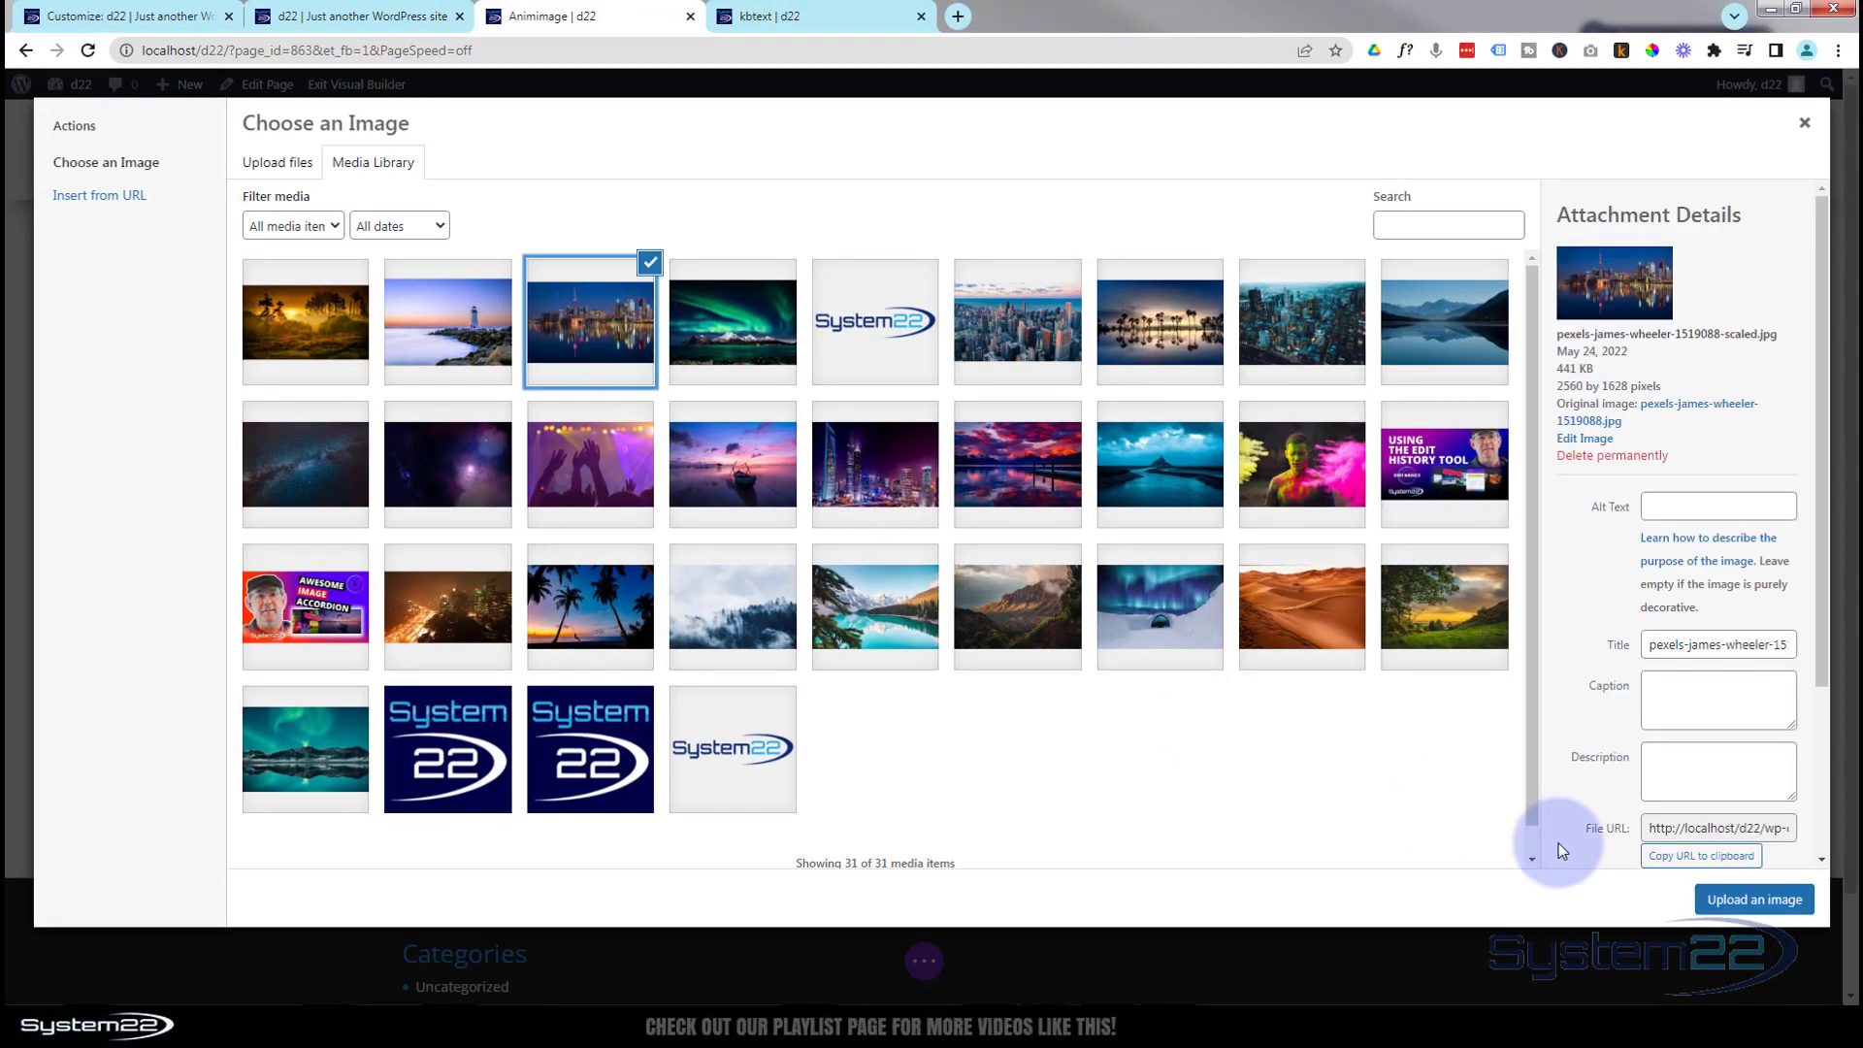
left_click(1742, 902)
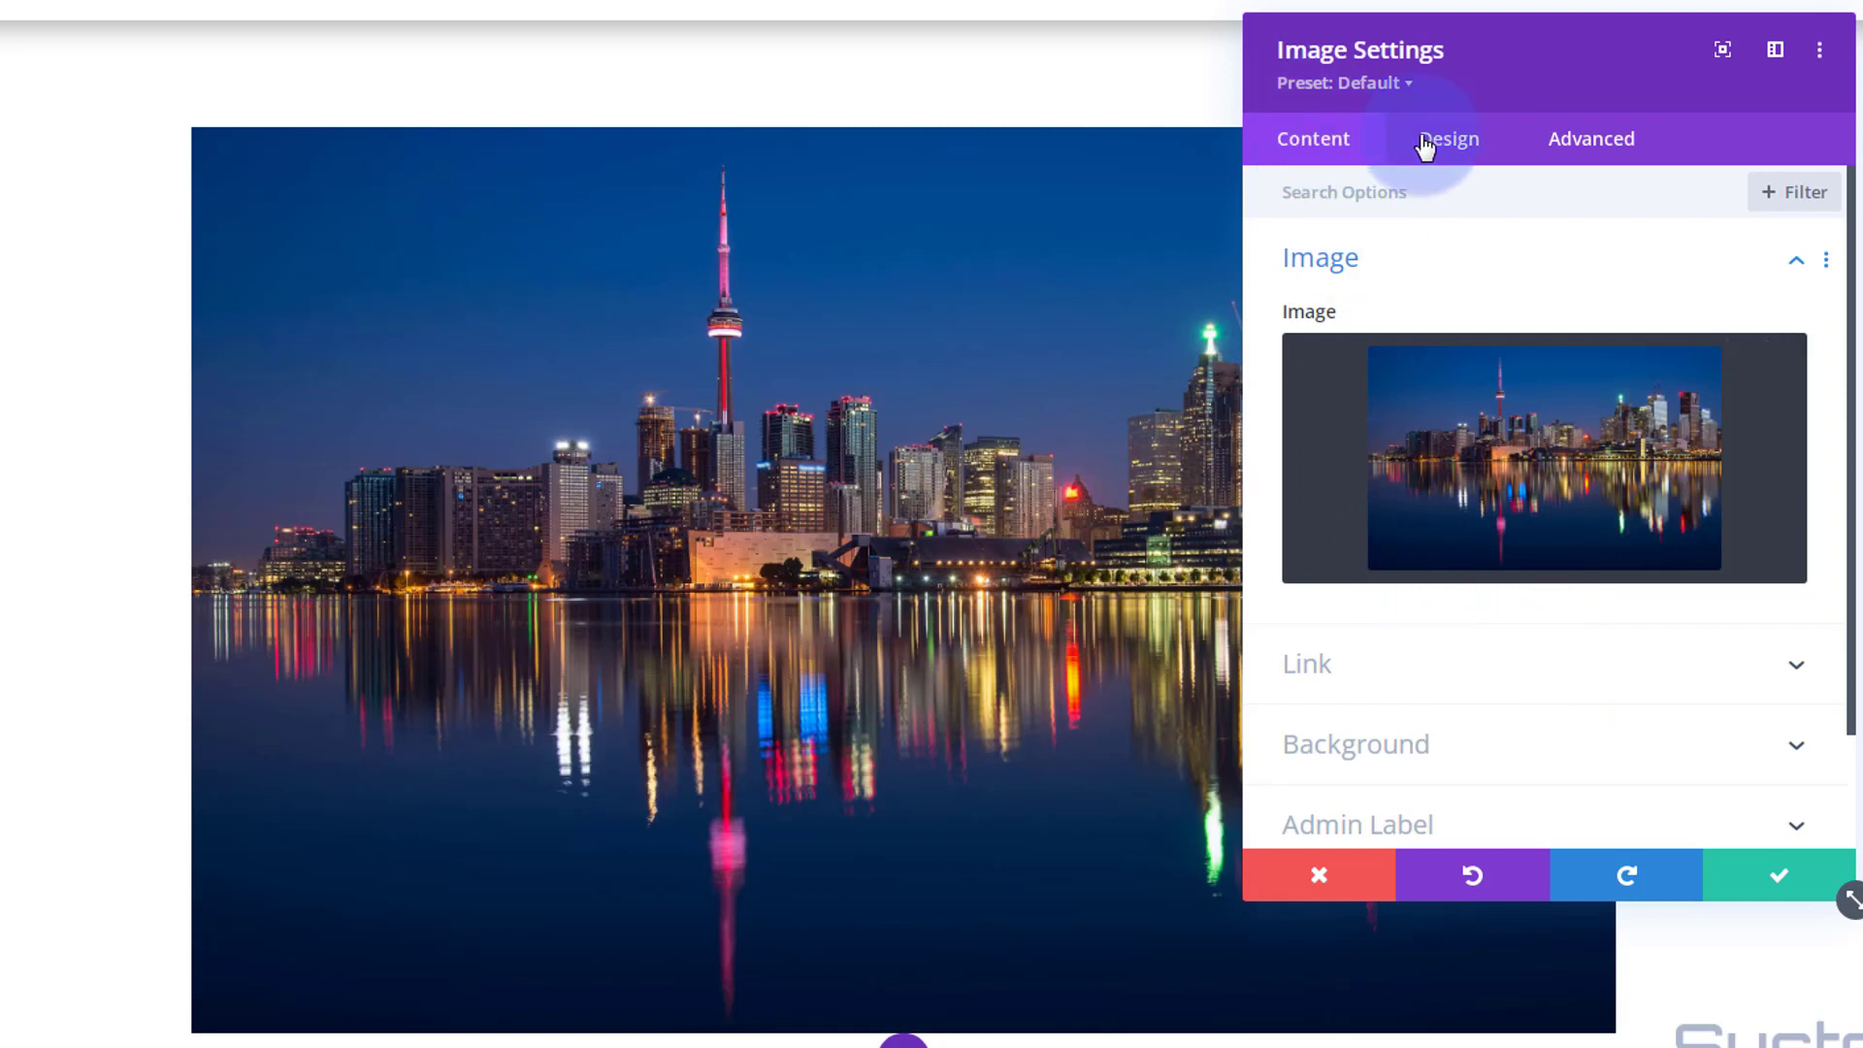
- Assign the CSS class "kbimage" to the image module
left_click(1599, 140)
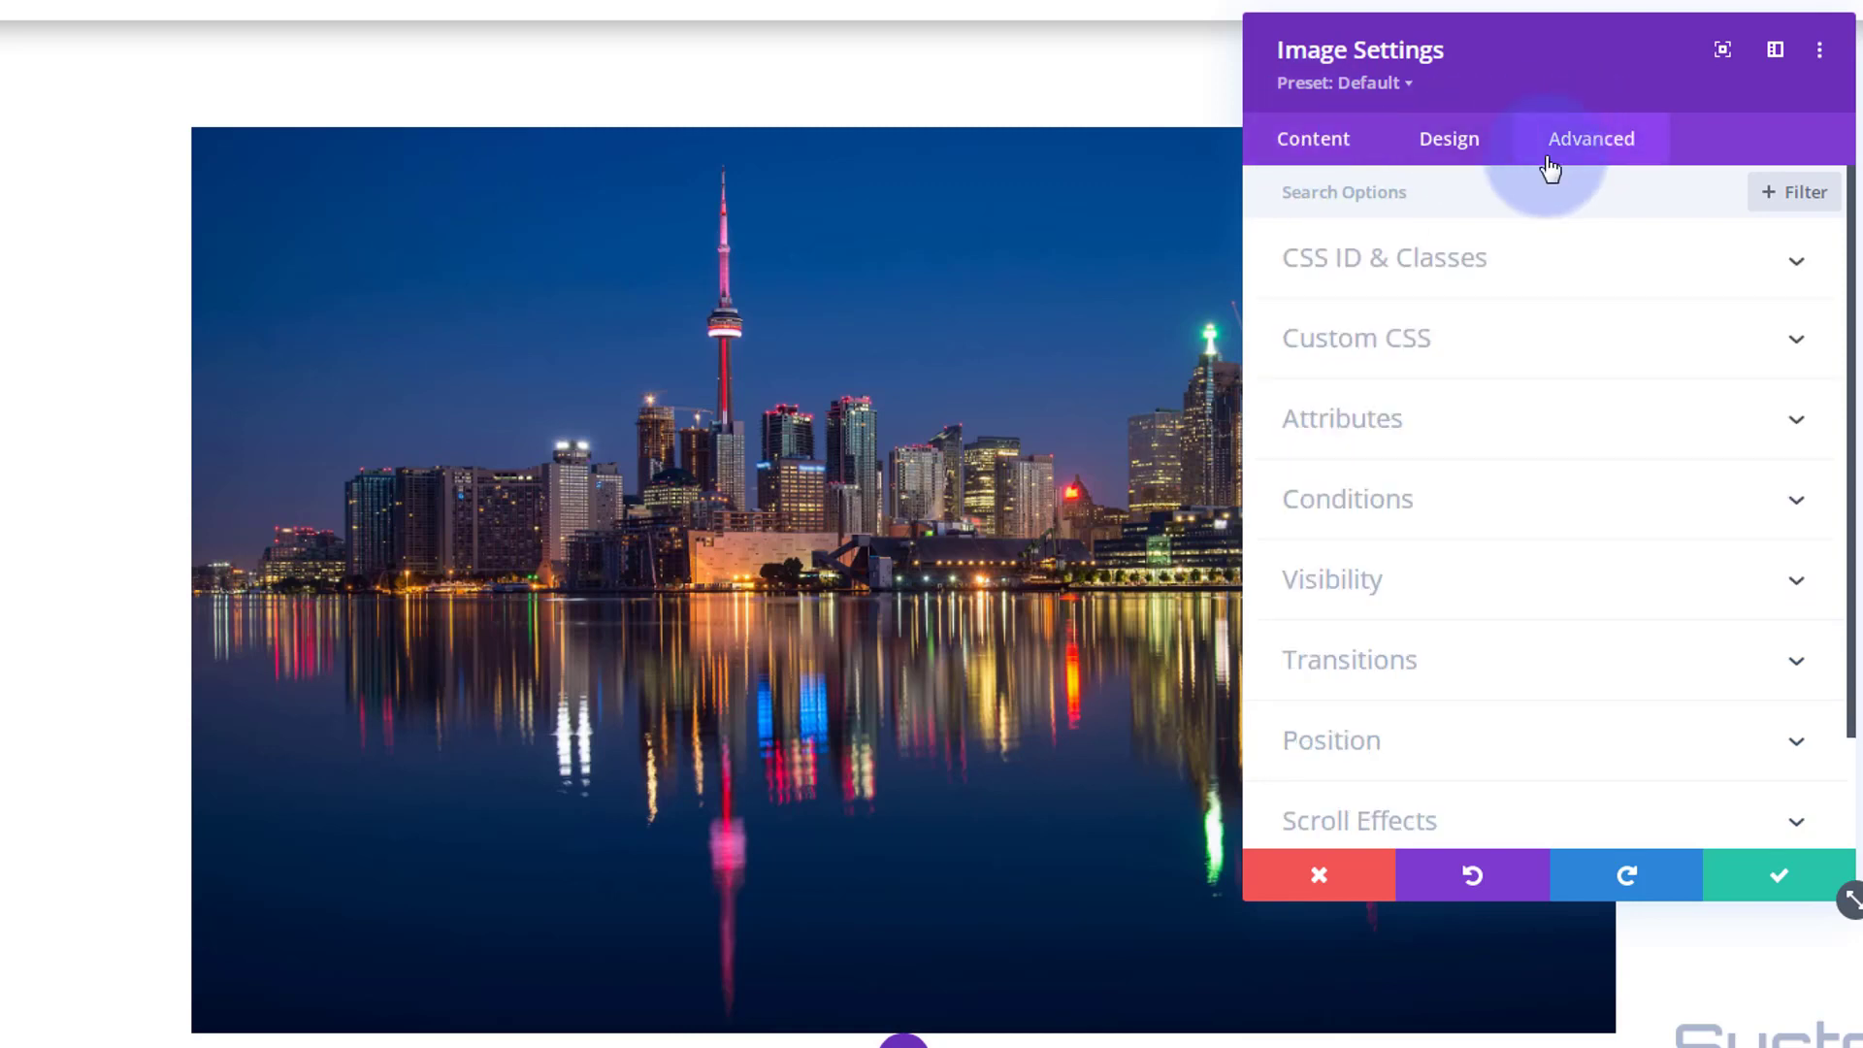
left_click(1579, 272)
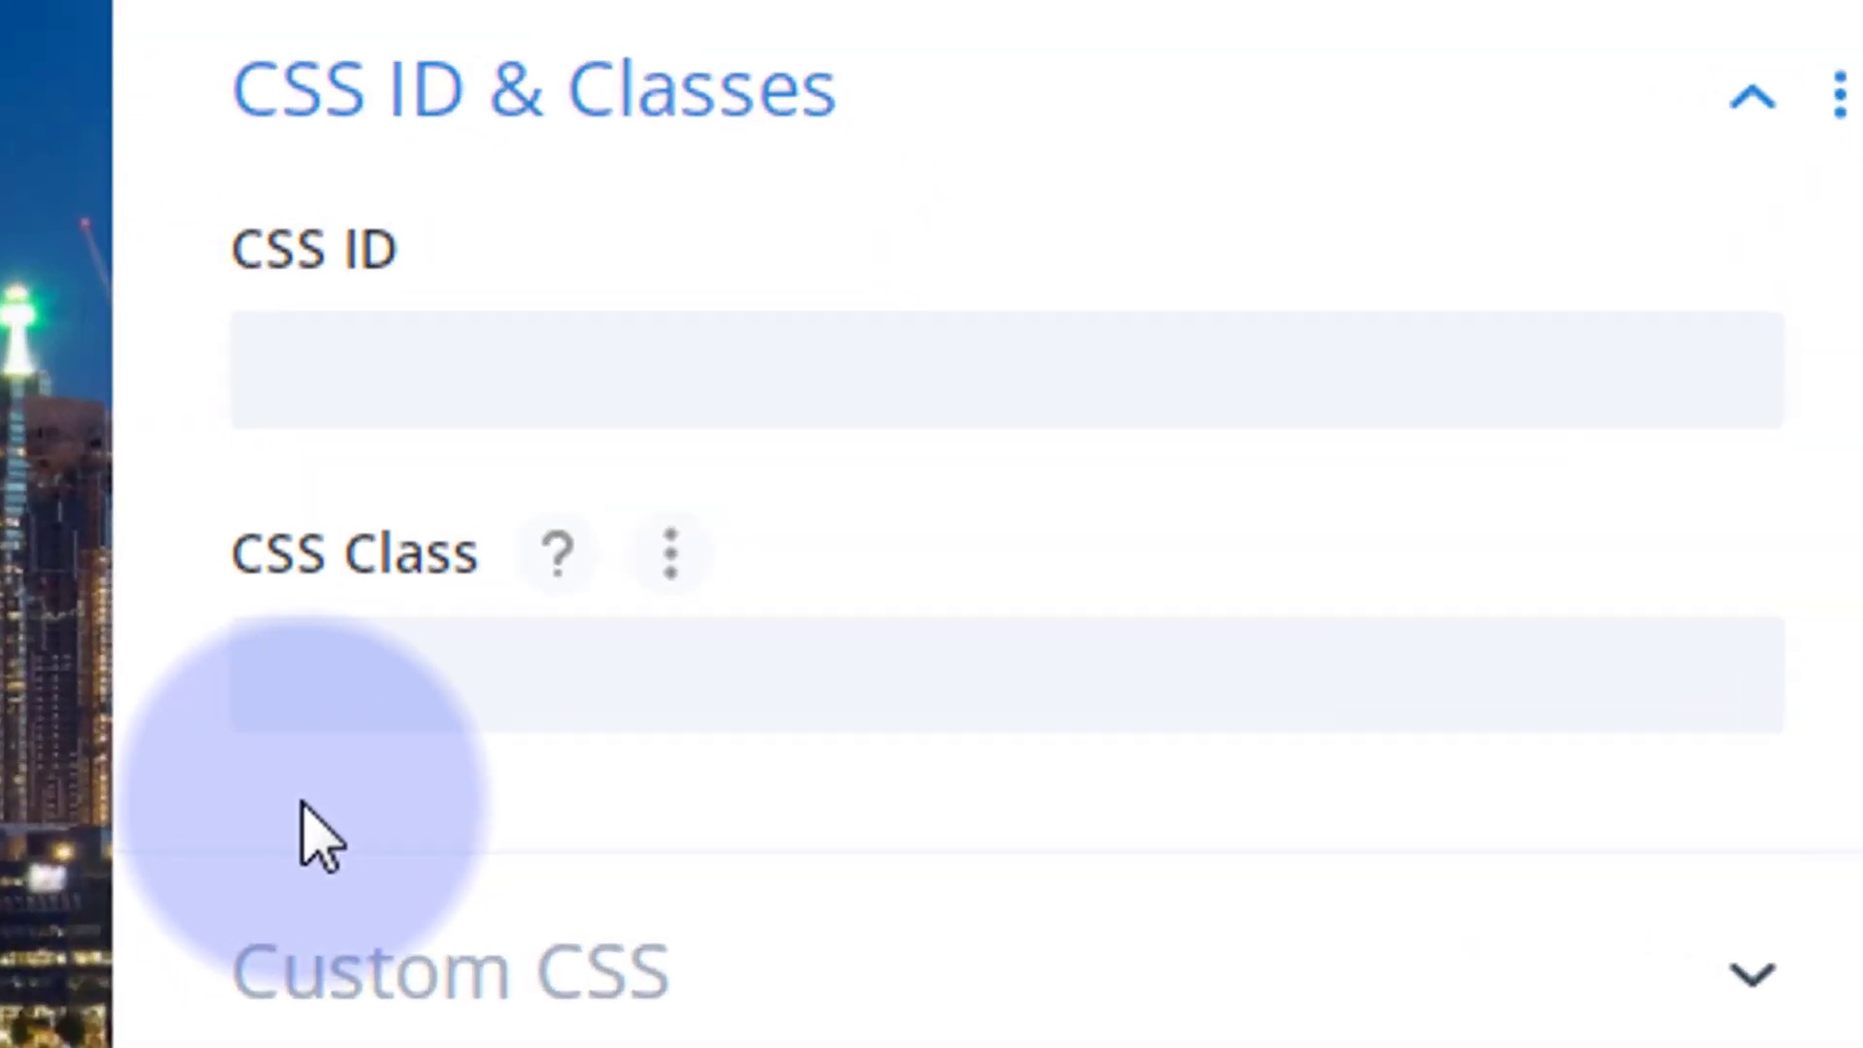
left_click(312, 688)
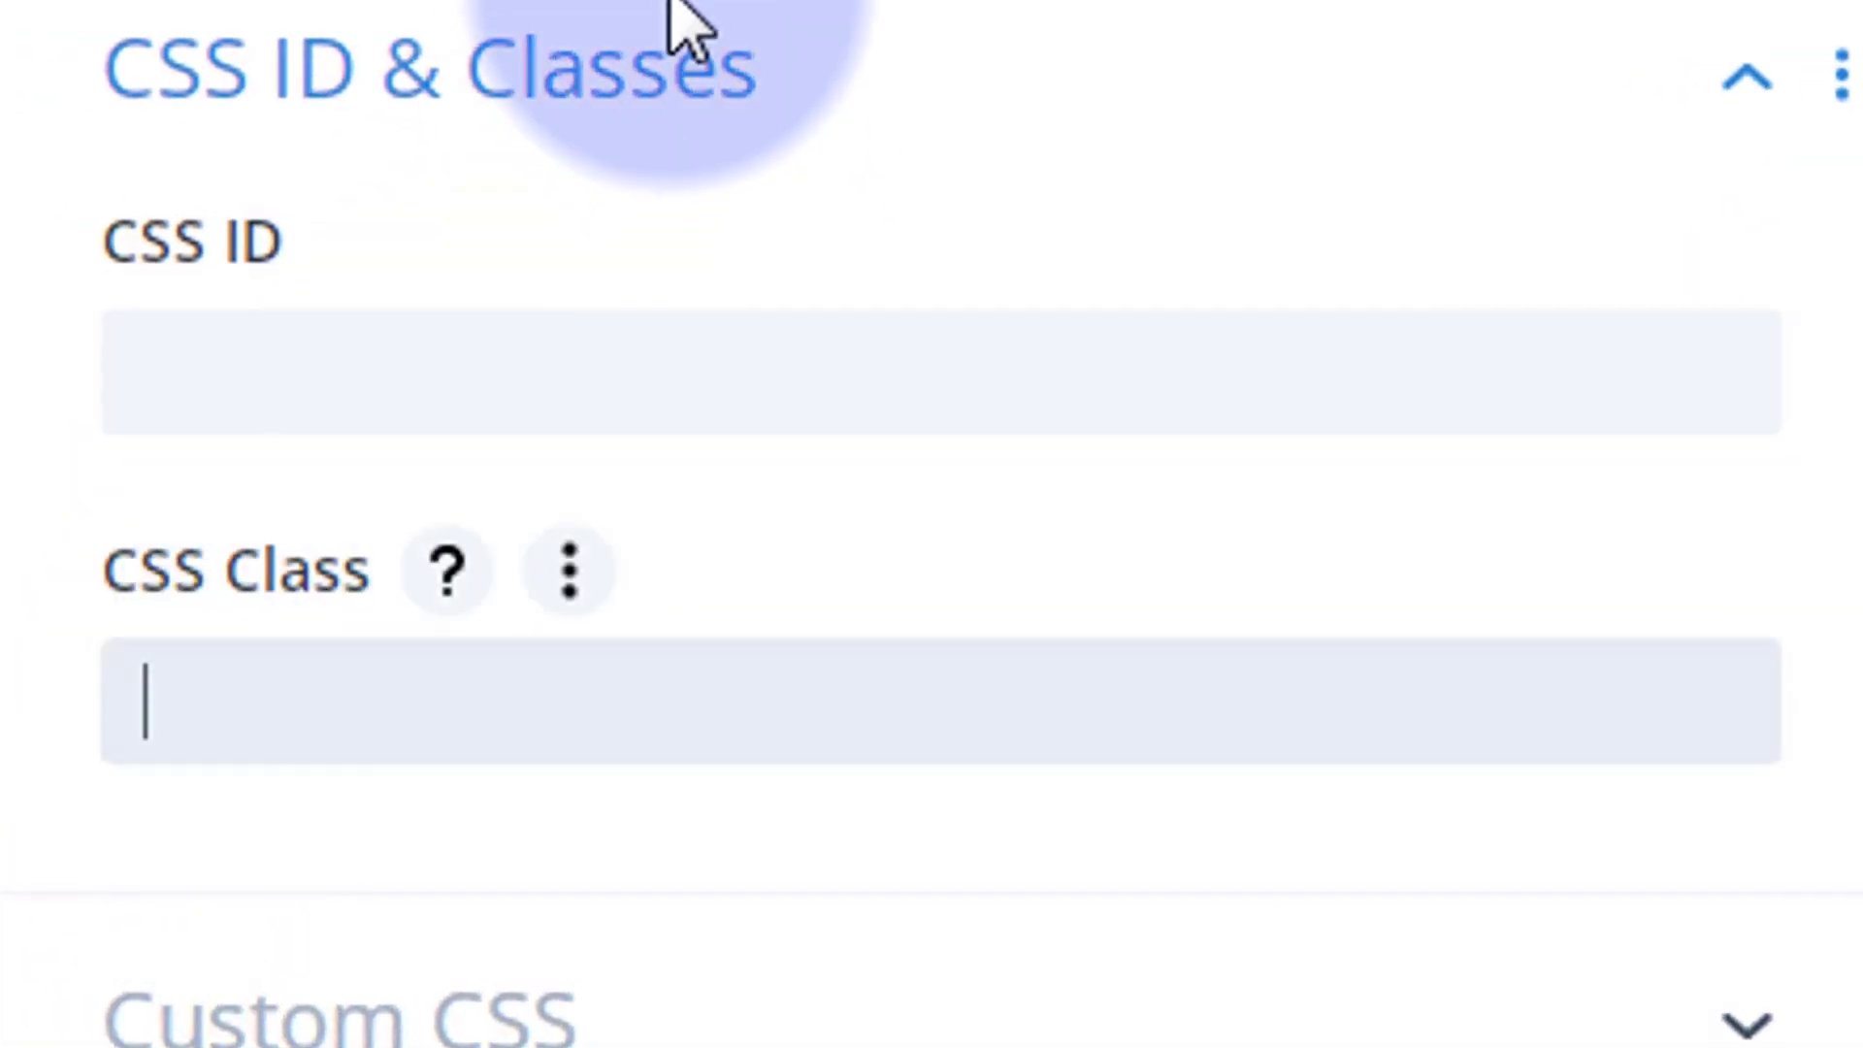
type("kbimage")
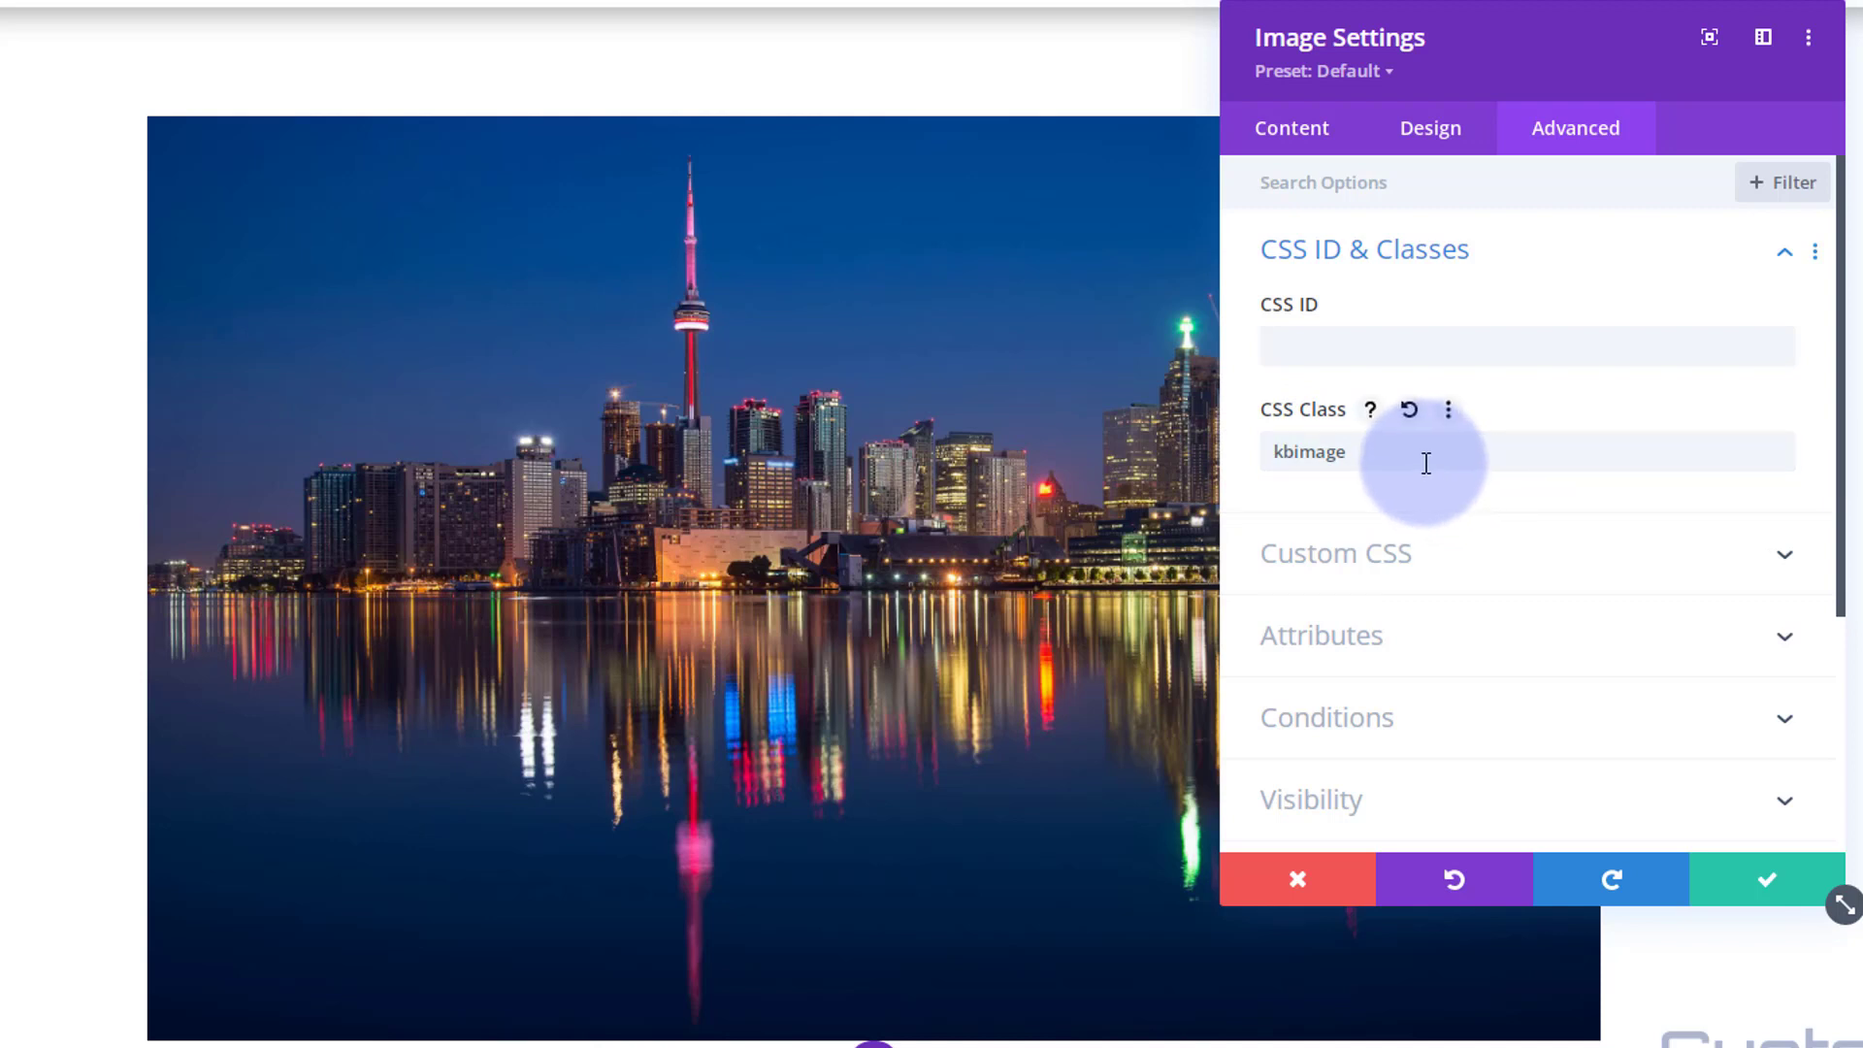
- Review the image's link URL and link target options without changing them, and save the image module settings
left_click(1285, 143)
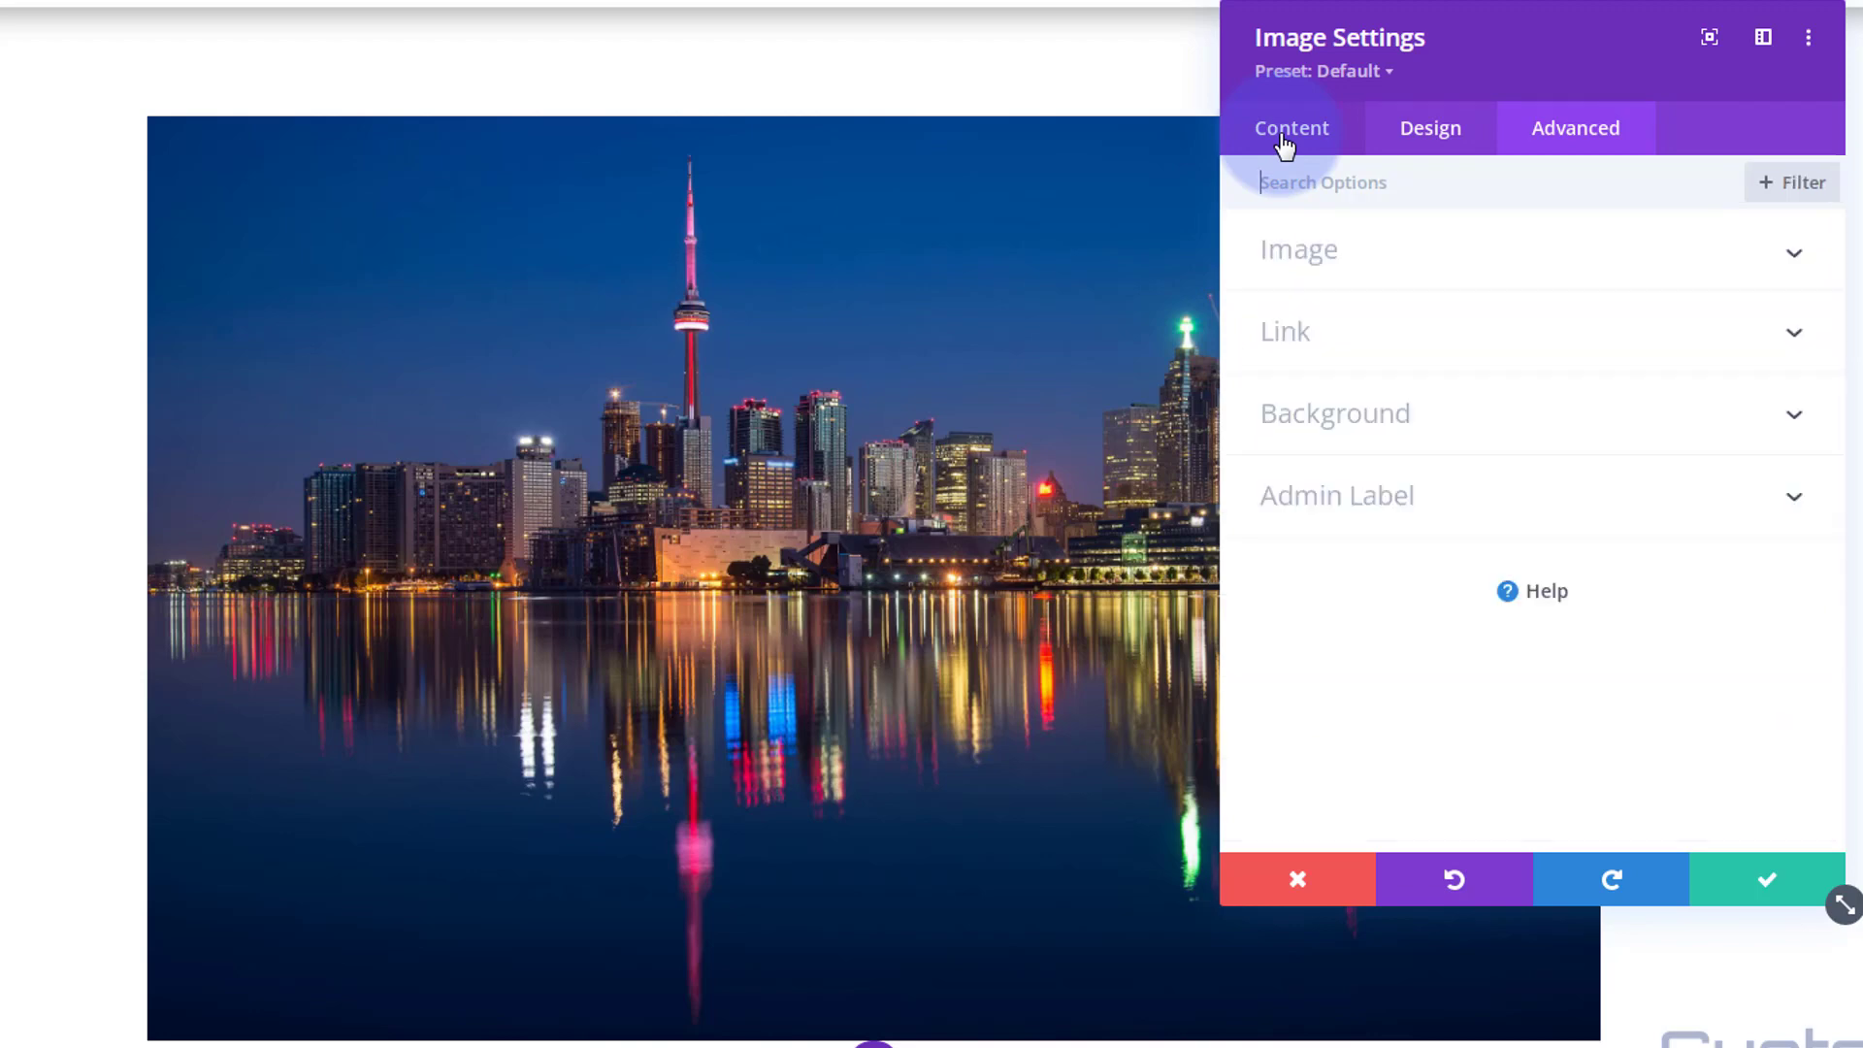
left_click(1430, 331)
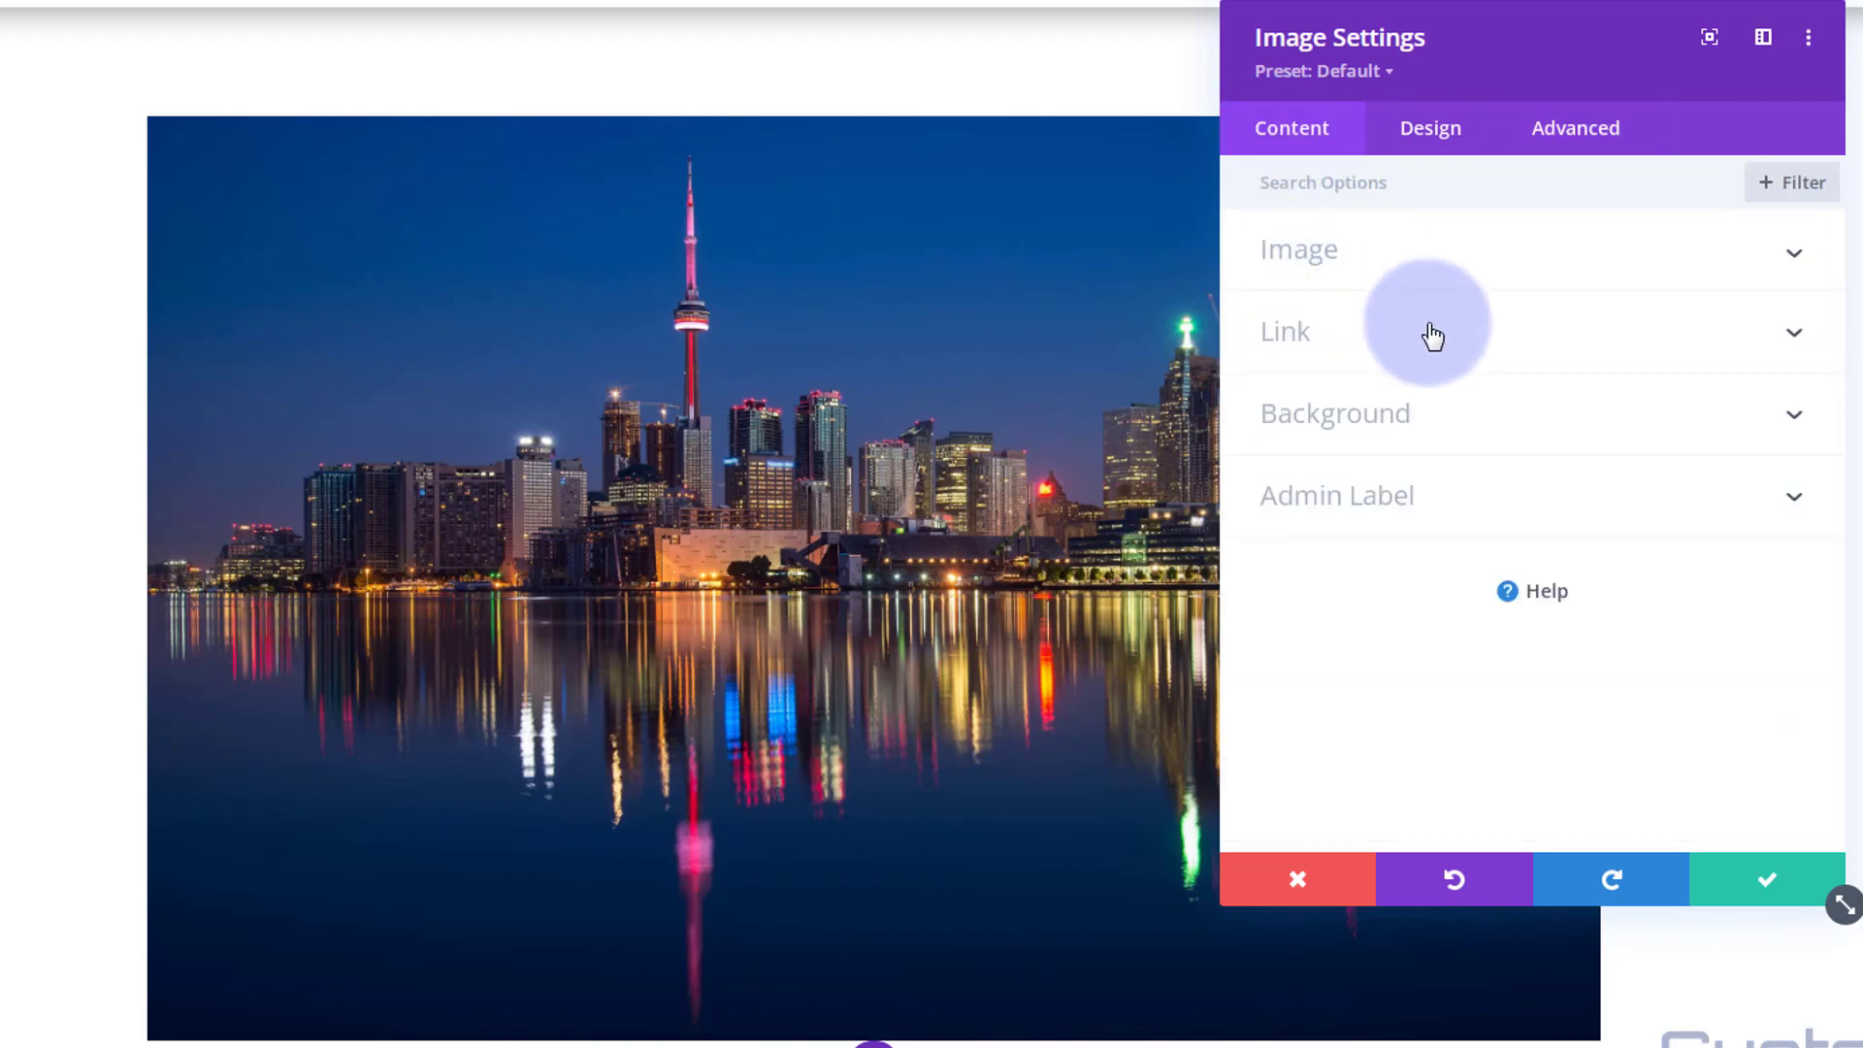
left_click(1297, 398)
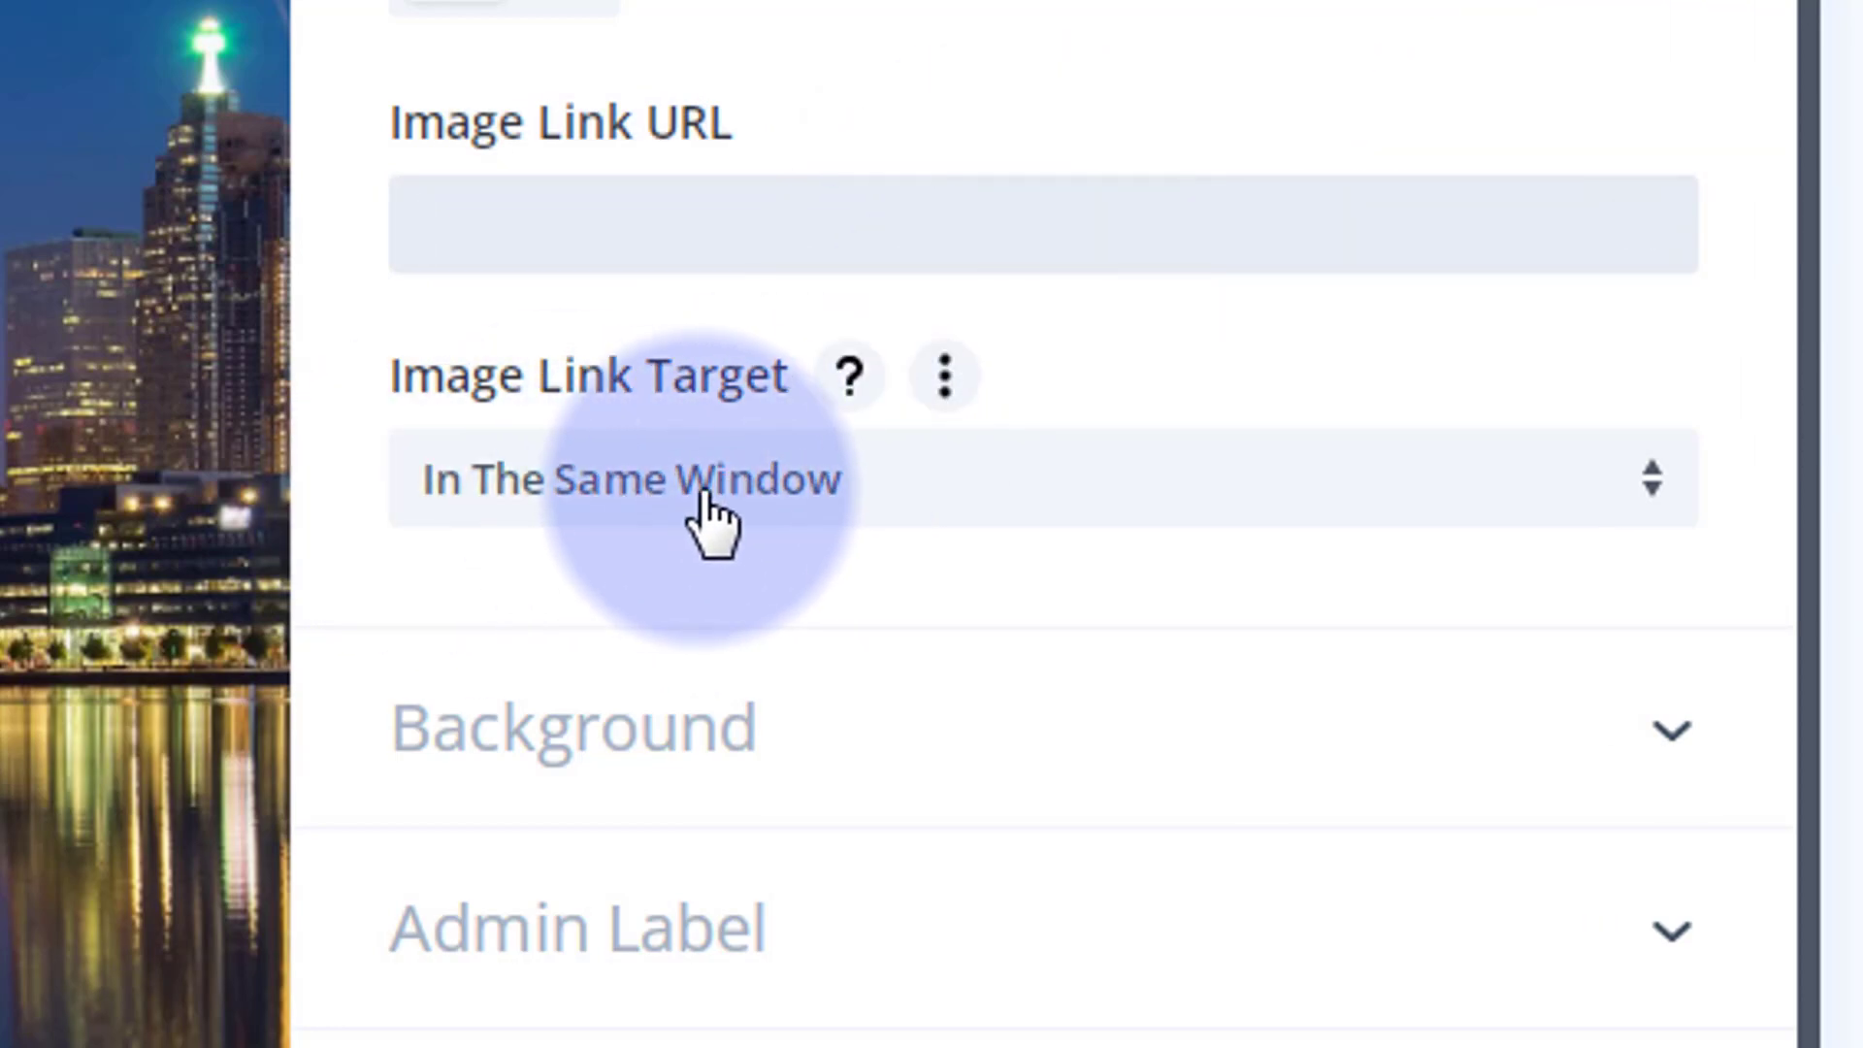
left_click(987, 514)
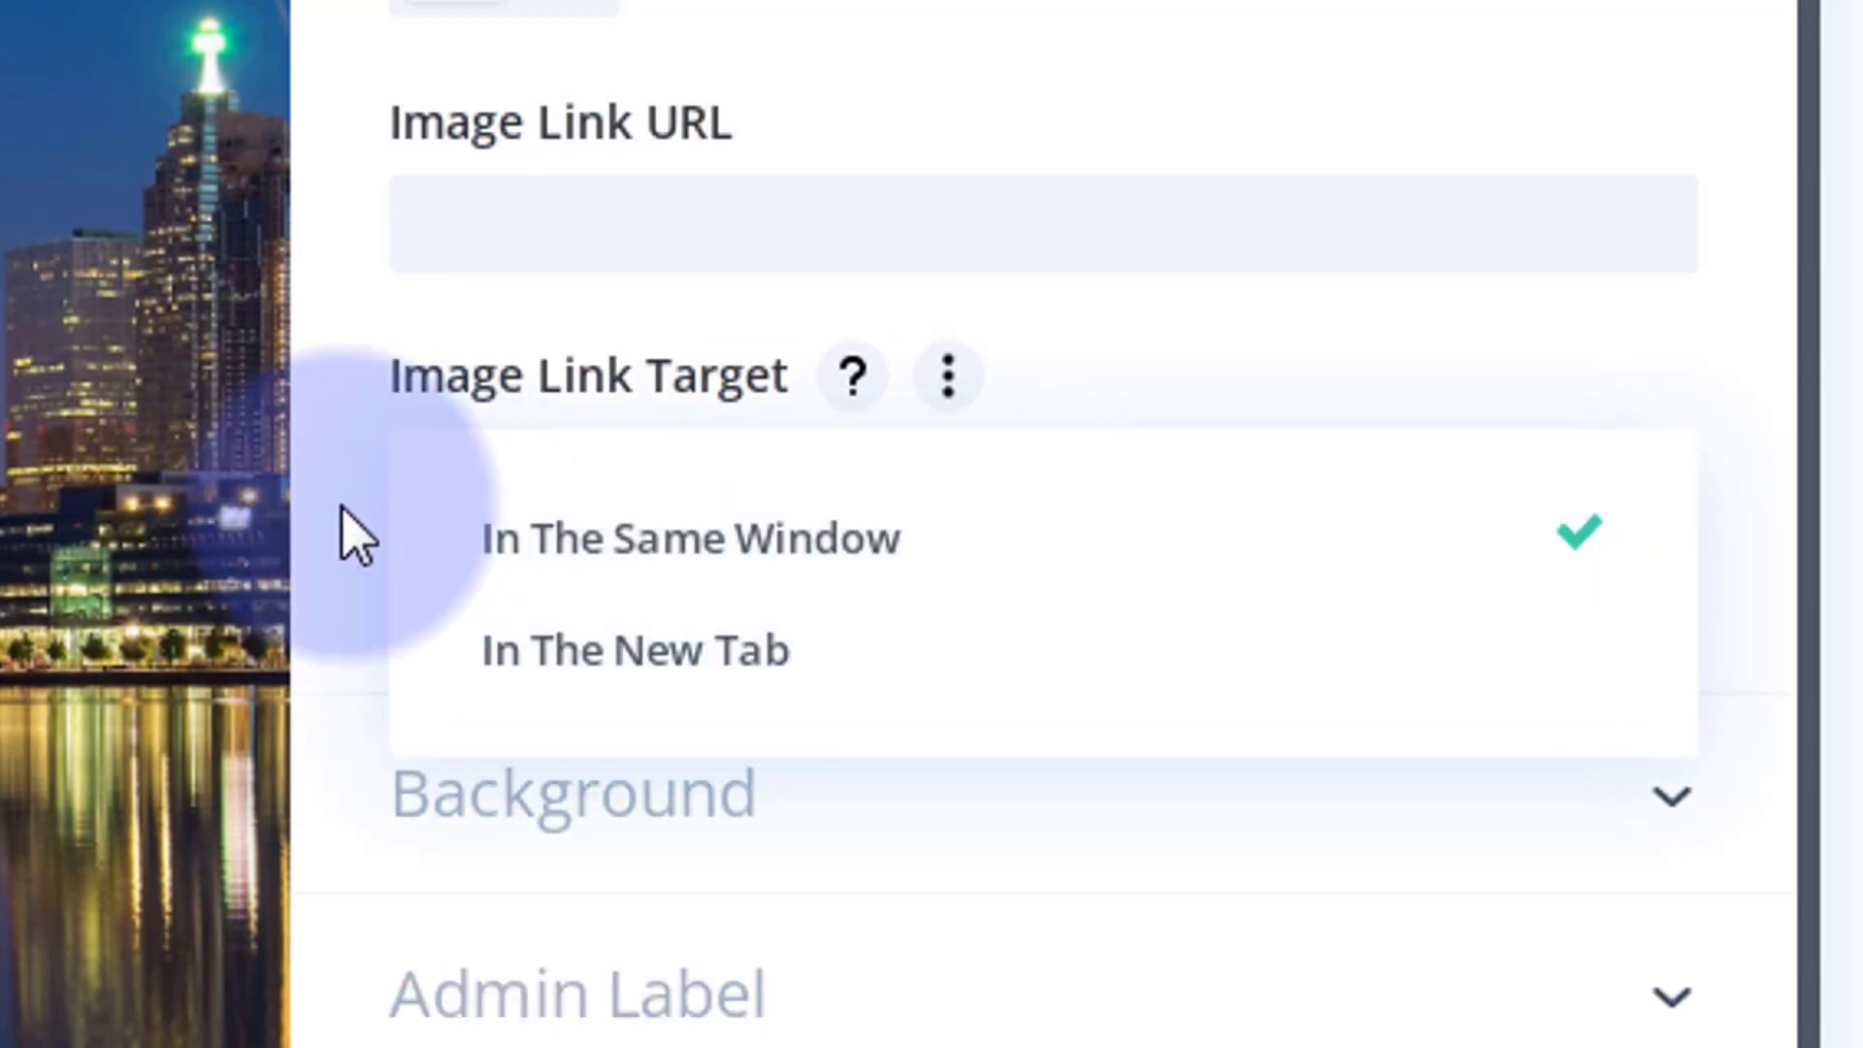
left_click(355, 508)
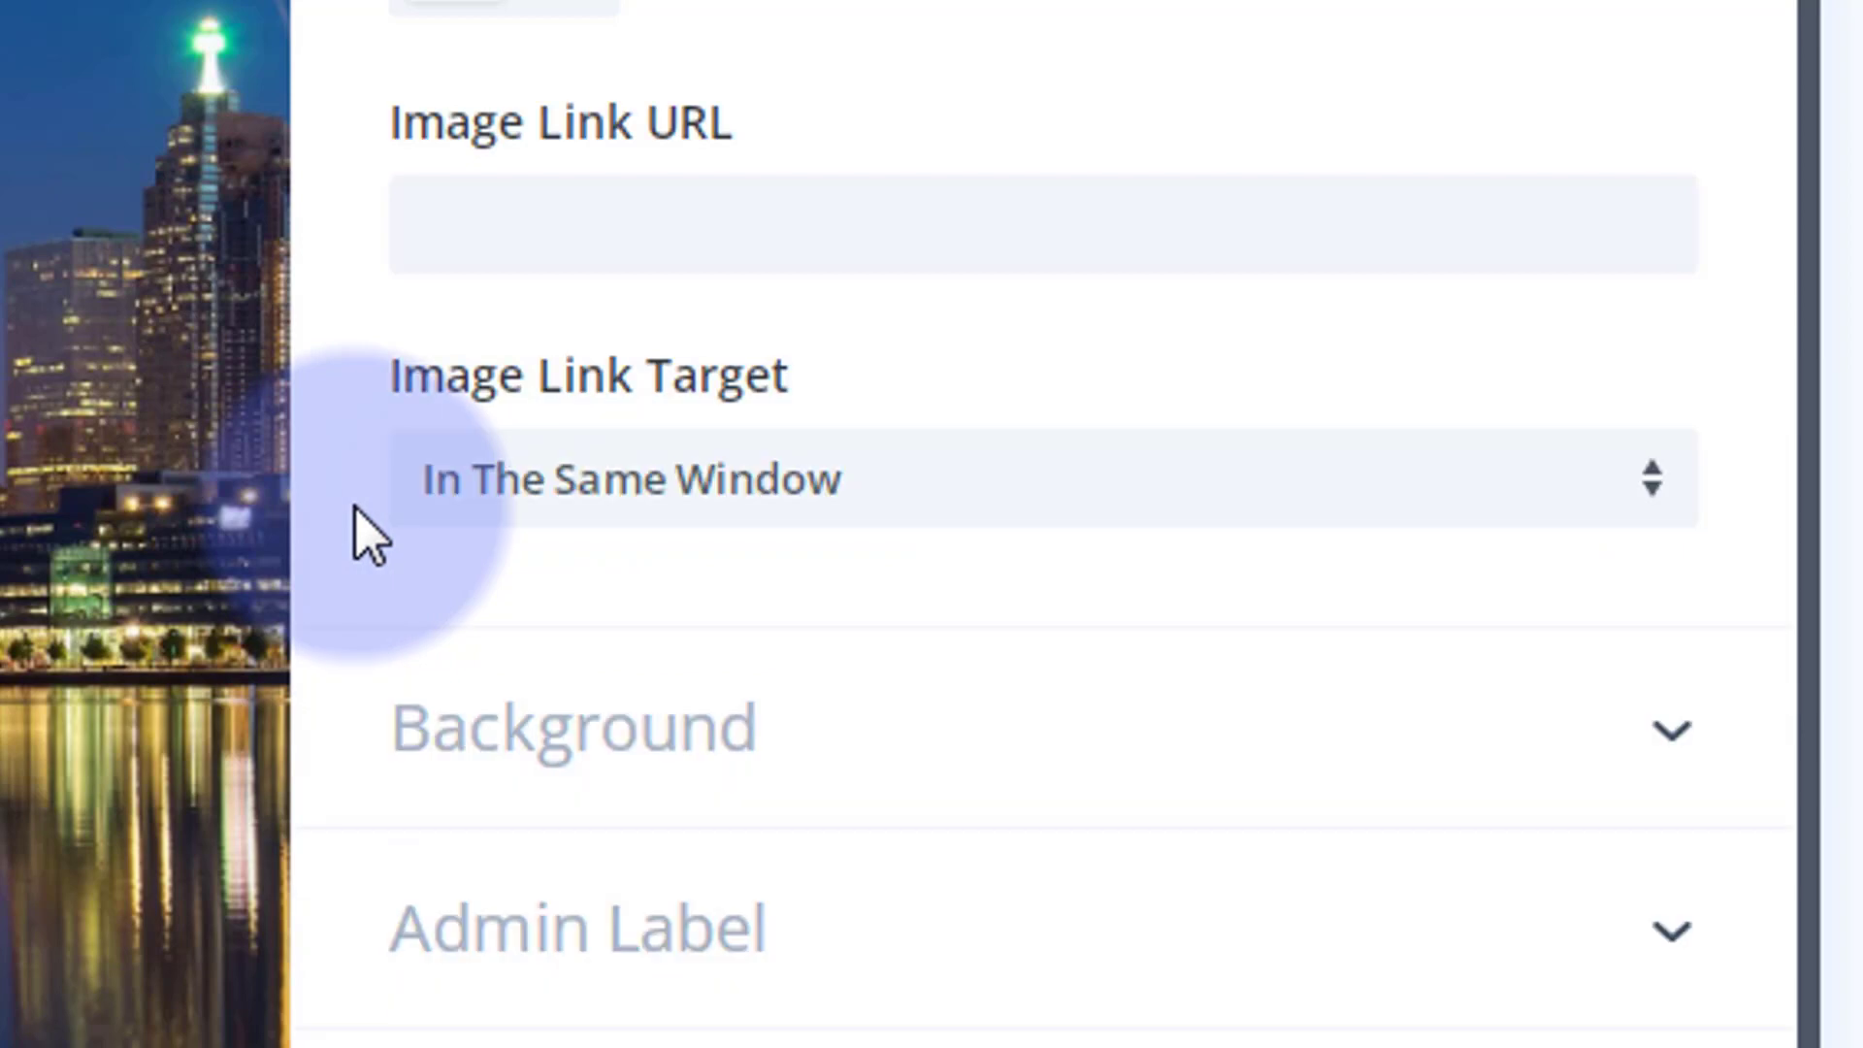
left_click(469, 241)
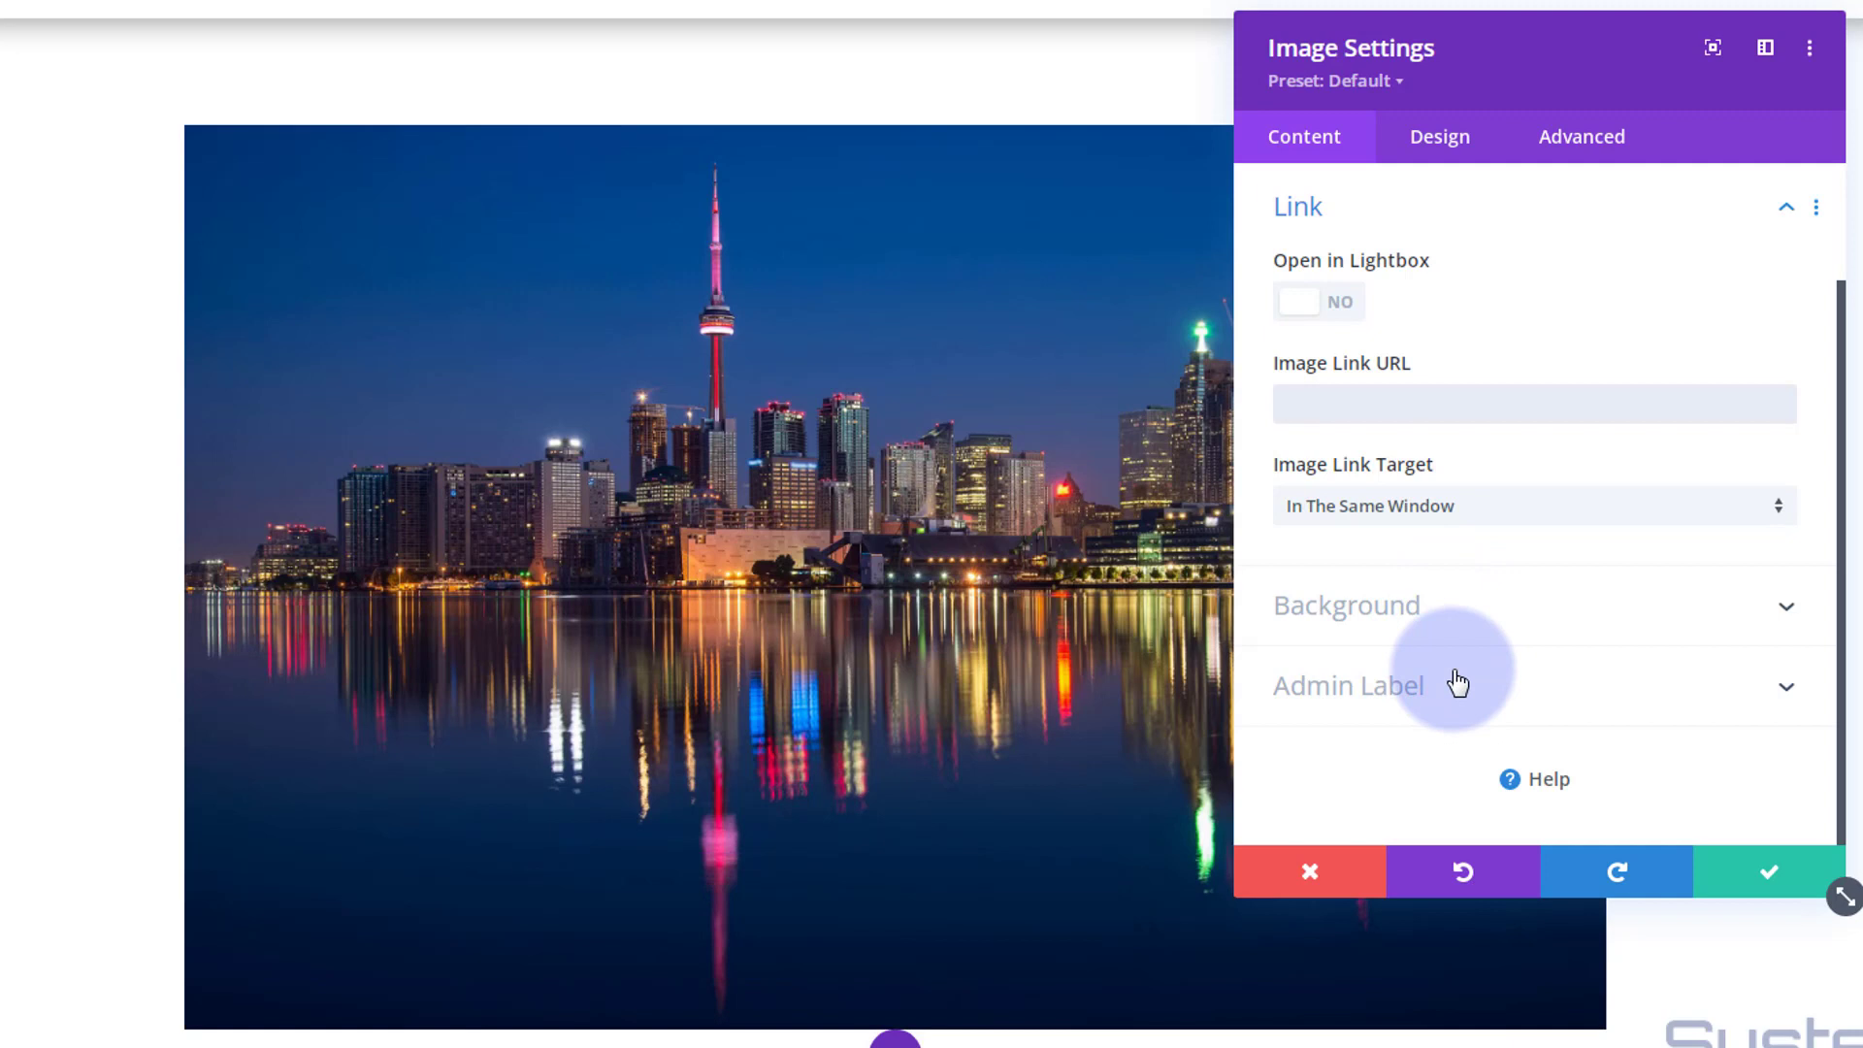
left_click(1762, 878)
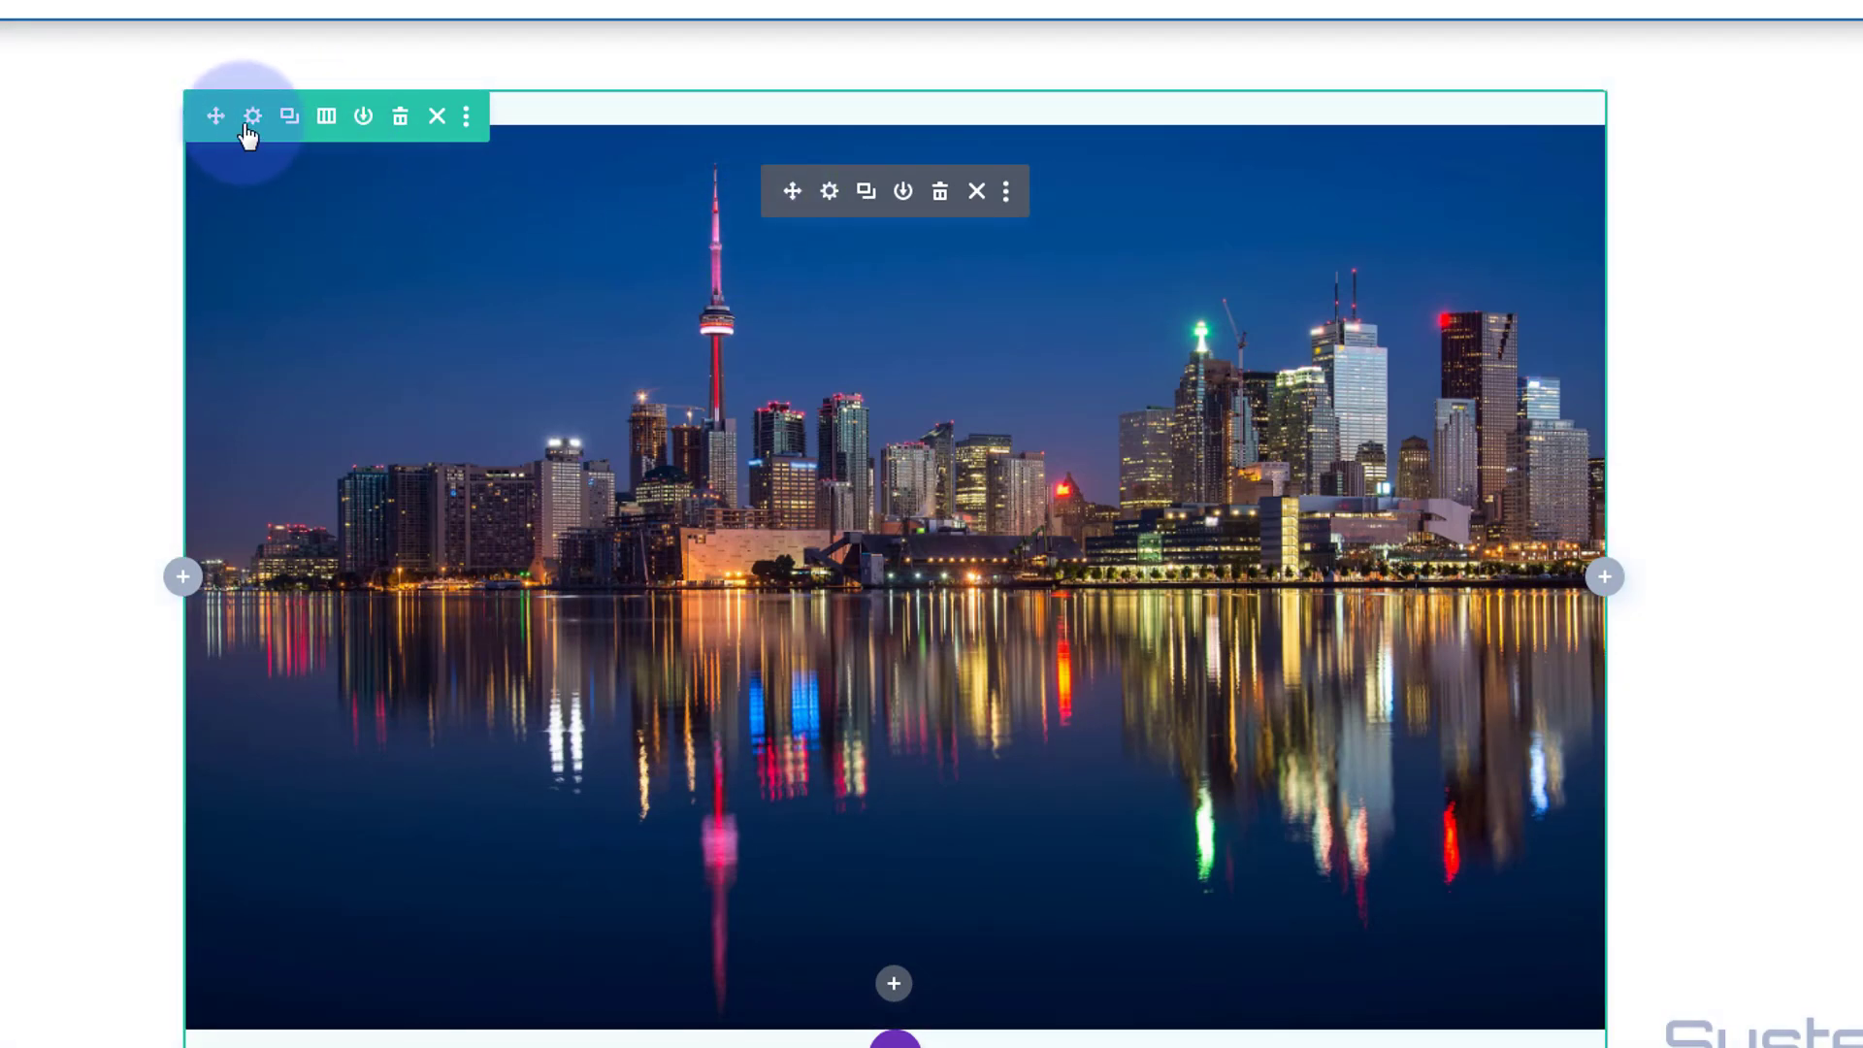
- Set both the width and the max width of the row containing the image to 100% and check the full-width image
left_click(254, 117)
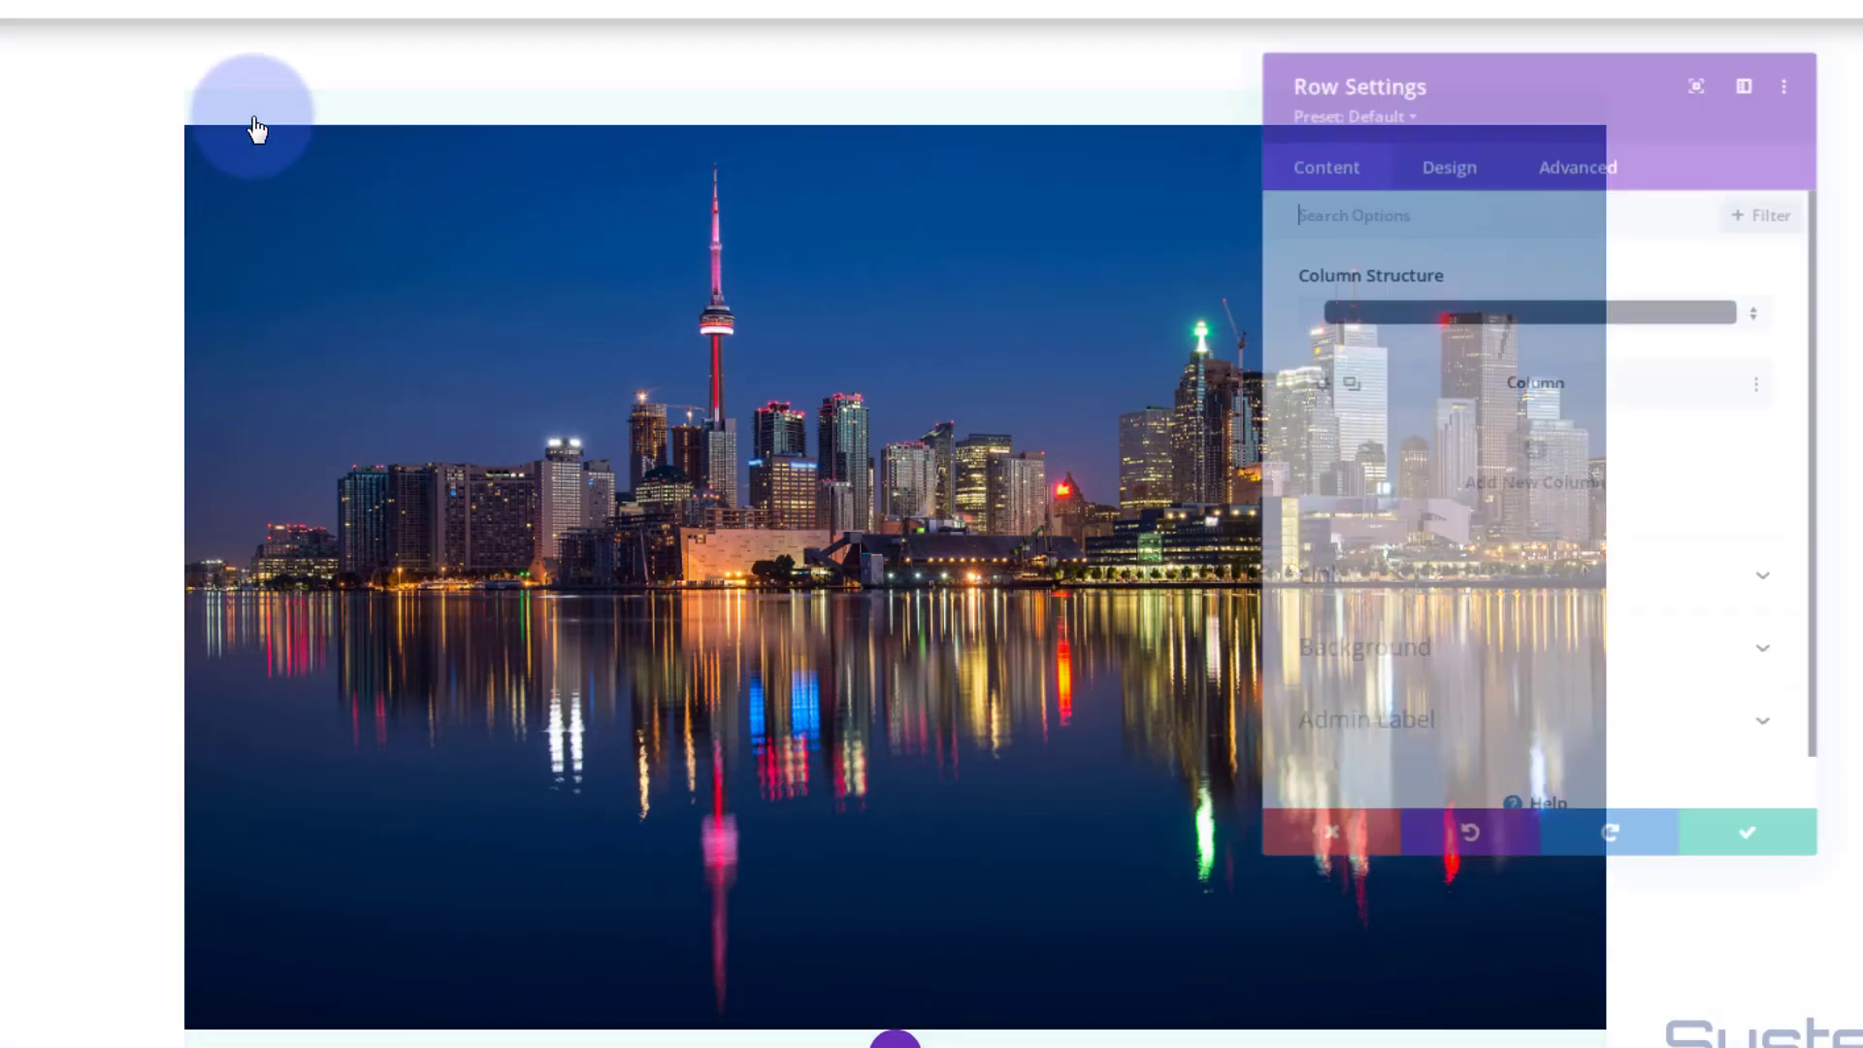
left_click(1442, 144)
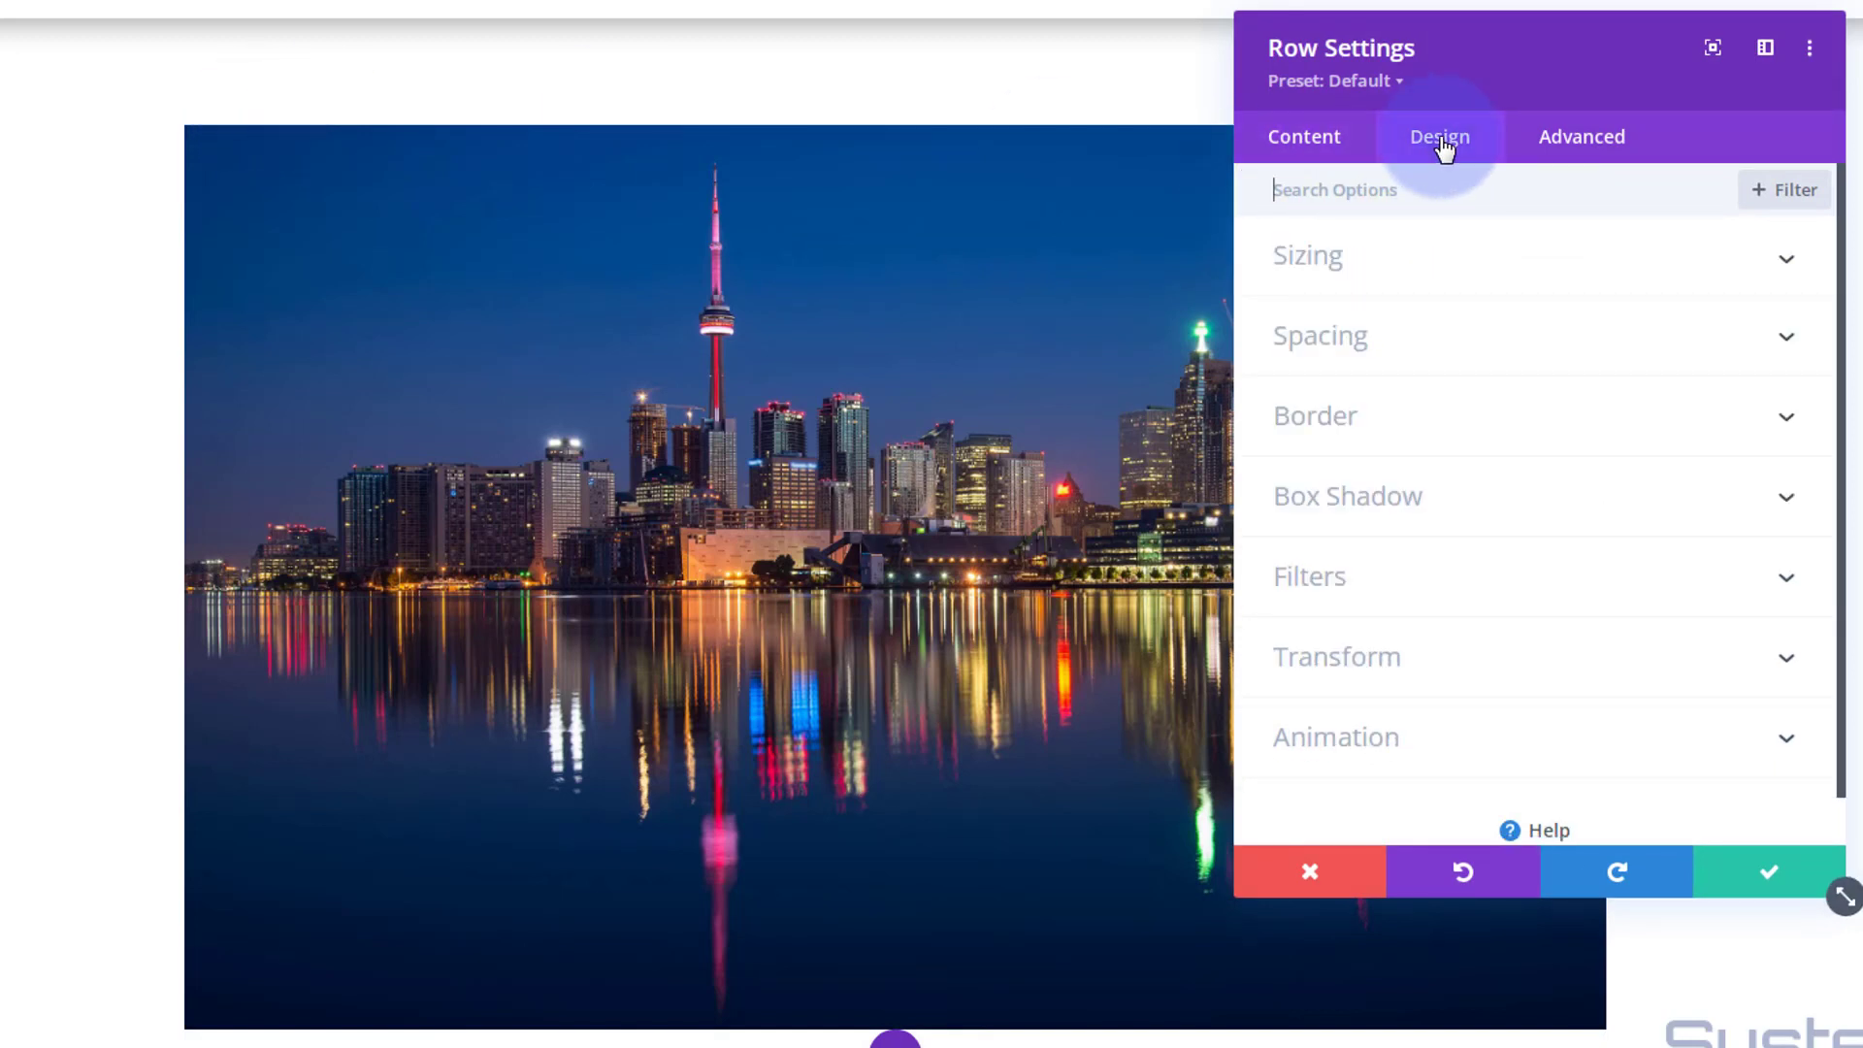
left_click(1443, 254)
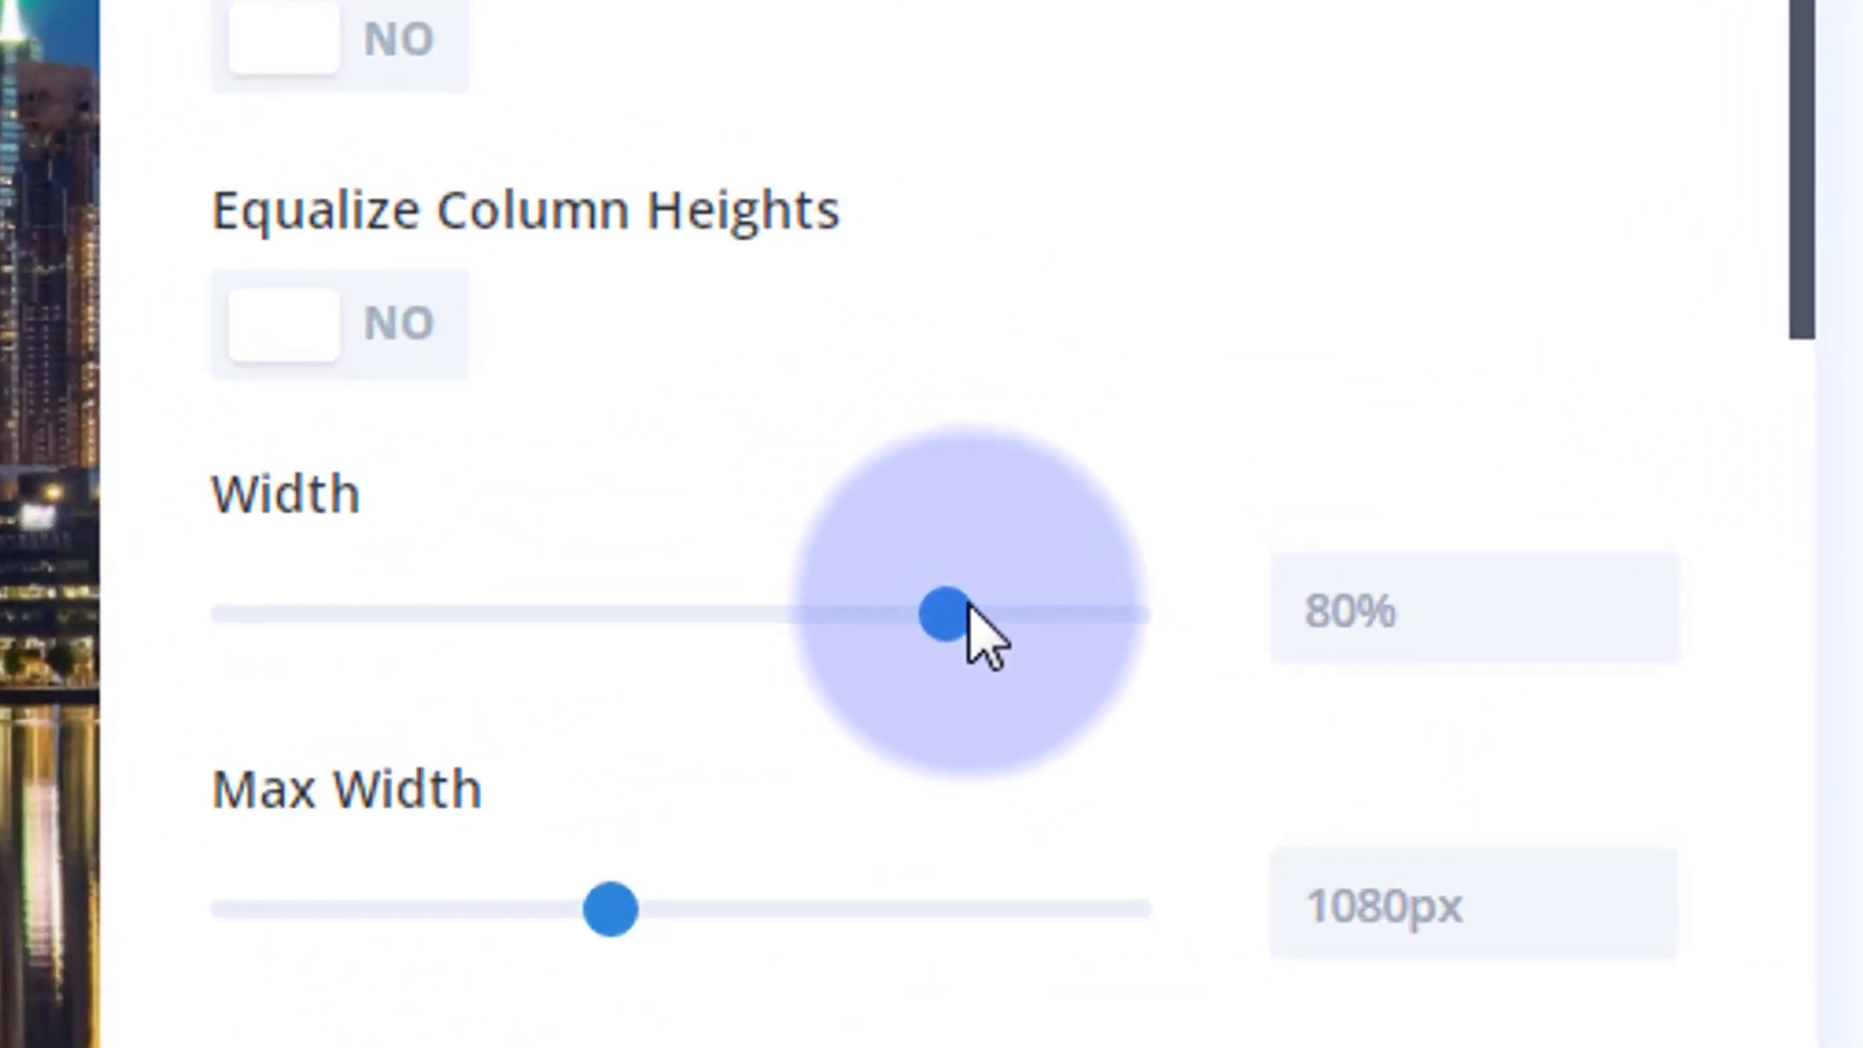
left_click_drag(968, 606, 1214, 623)
left_click(1466, 610)
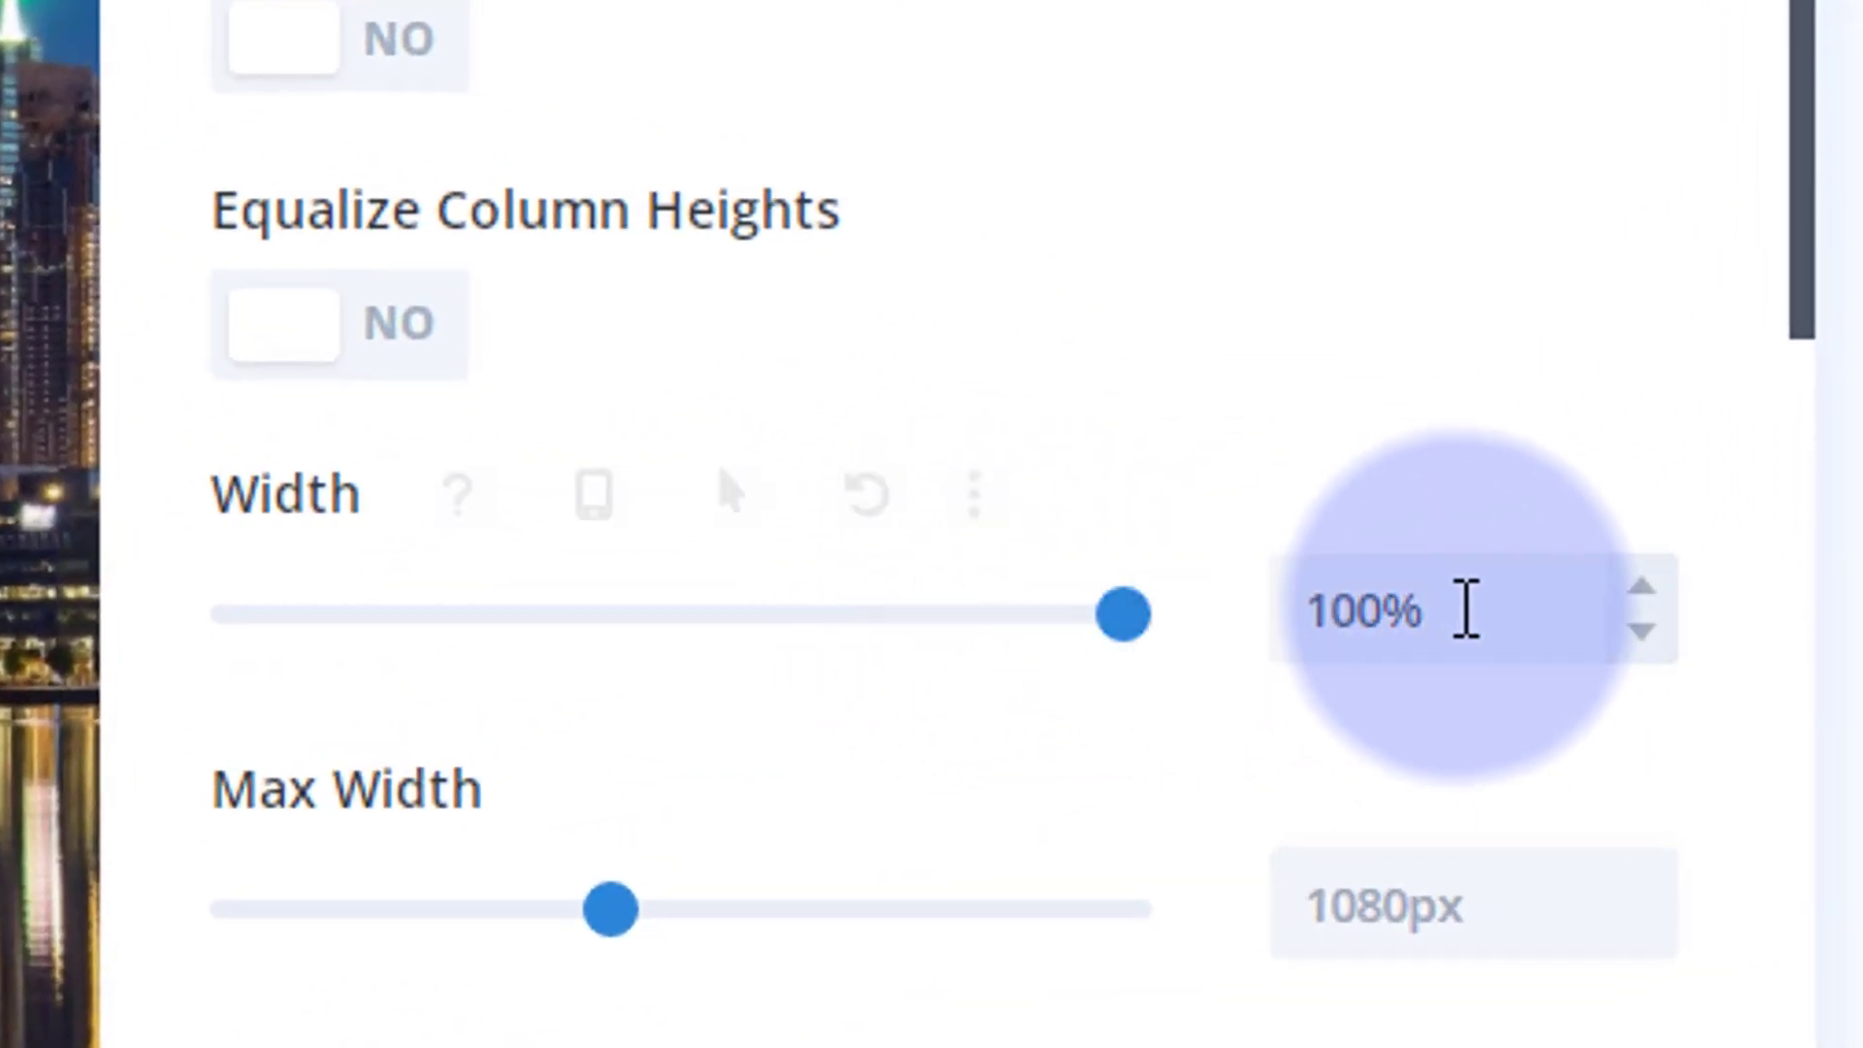
left_click_drag(1467, 609, 1334, 296)
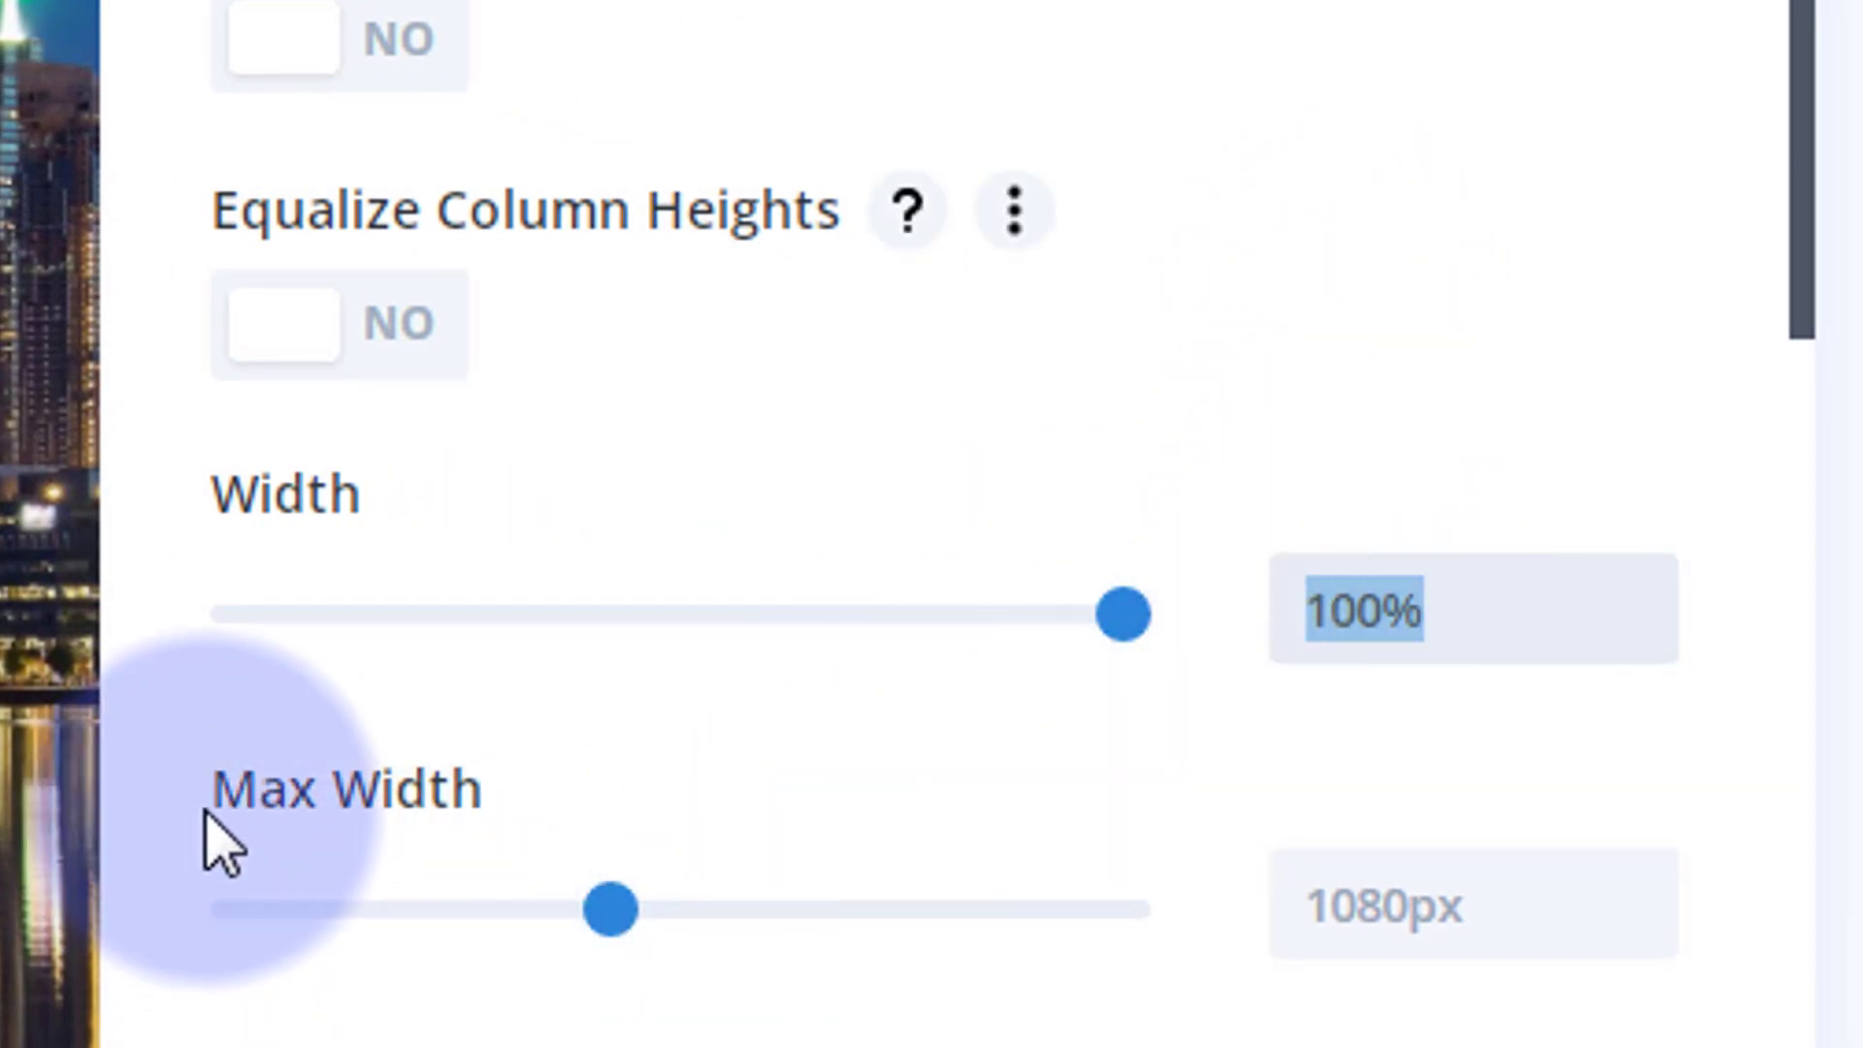
left_click(1320, 907)
type("100%")
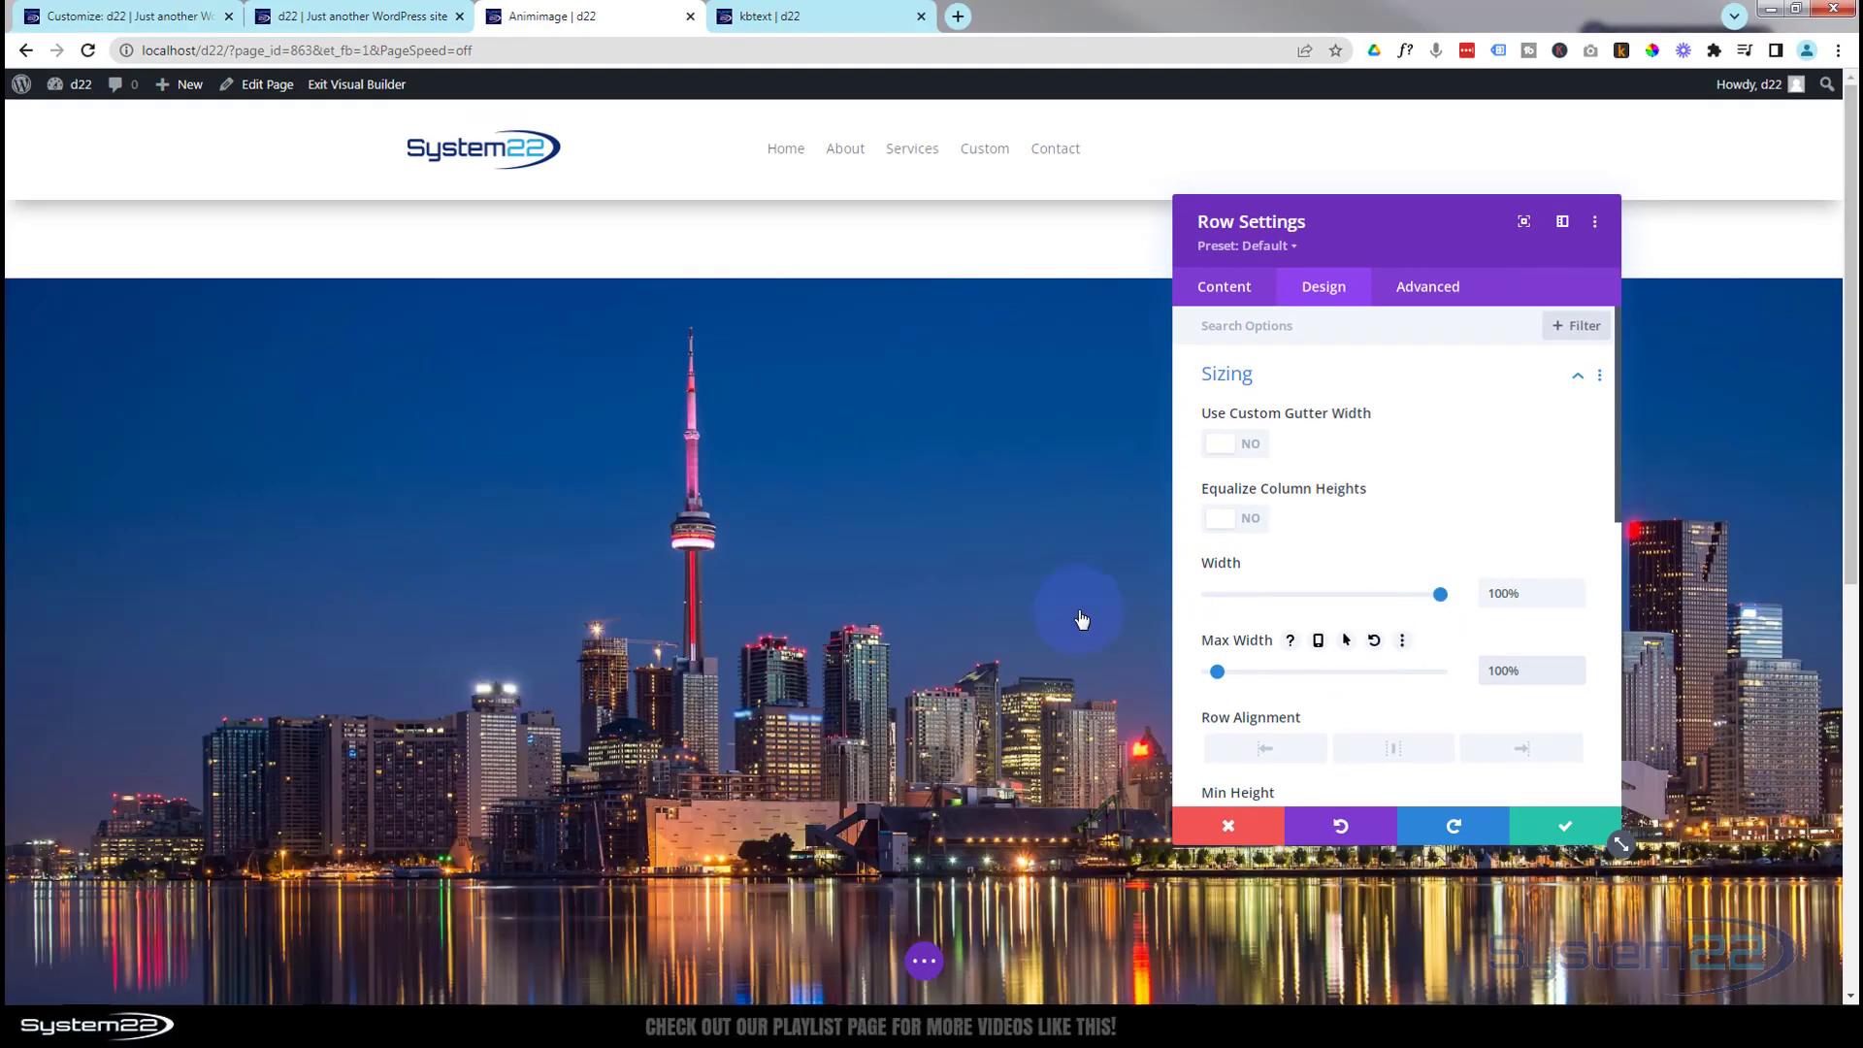
scroll(838, 482, "down", 3)
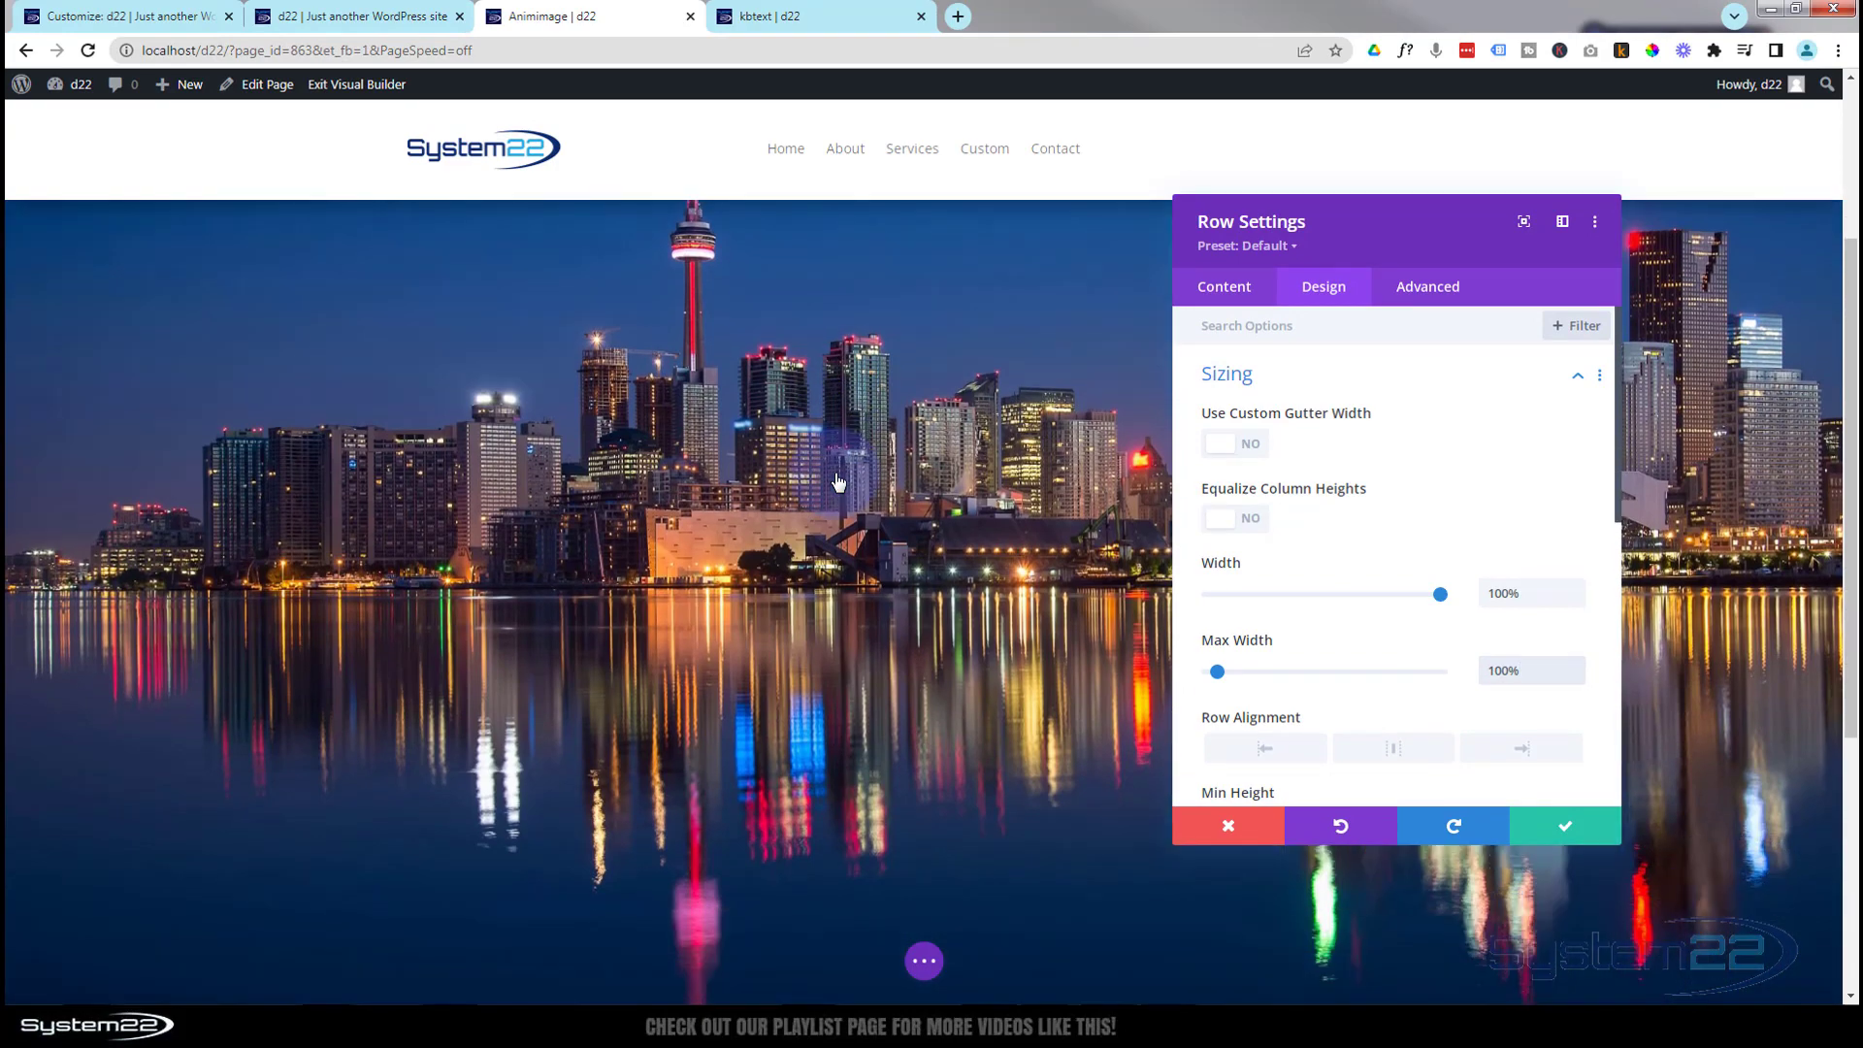
scroll(838, 482, "up", 4)
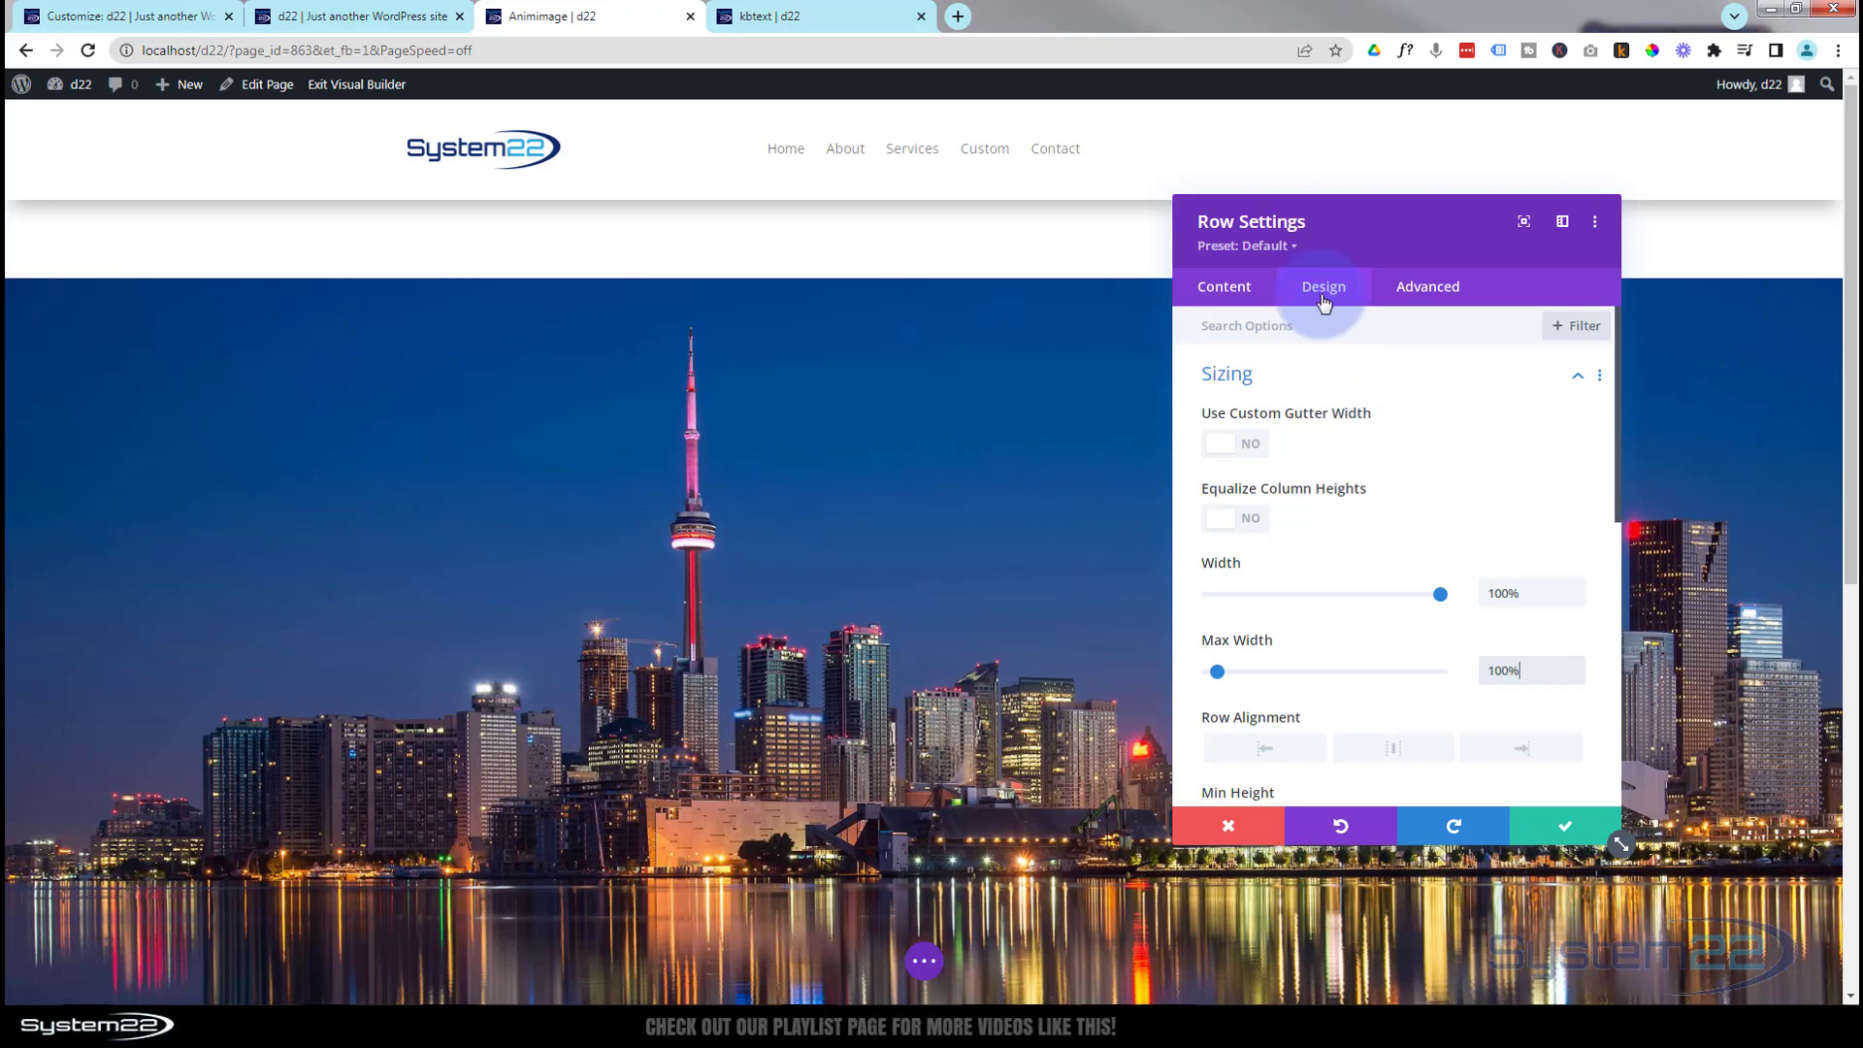
- Set the row's top and bottom padding to 0px and check the full height of the image on the page
left_click(1311, 379)
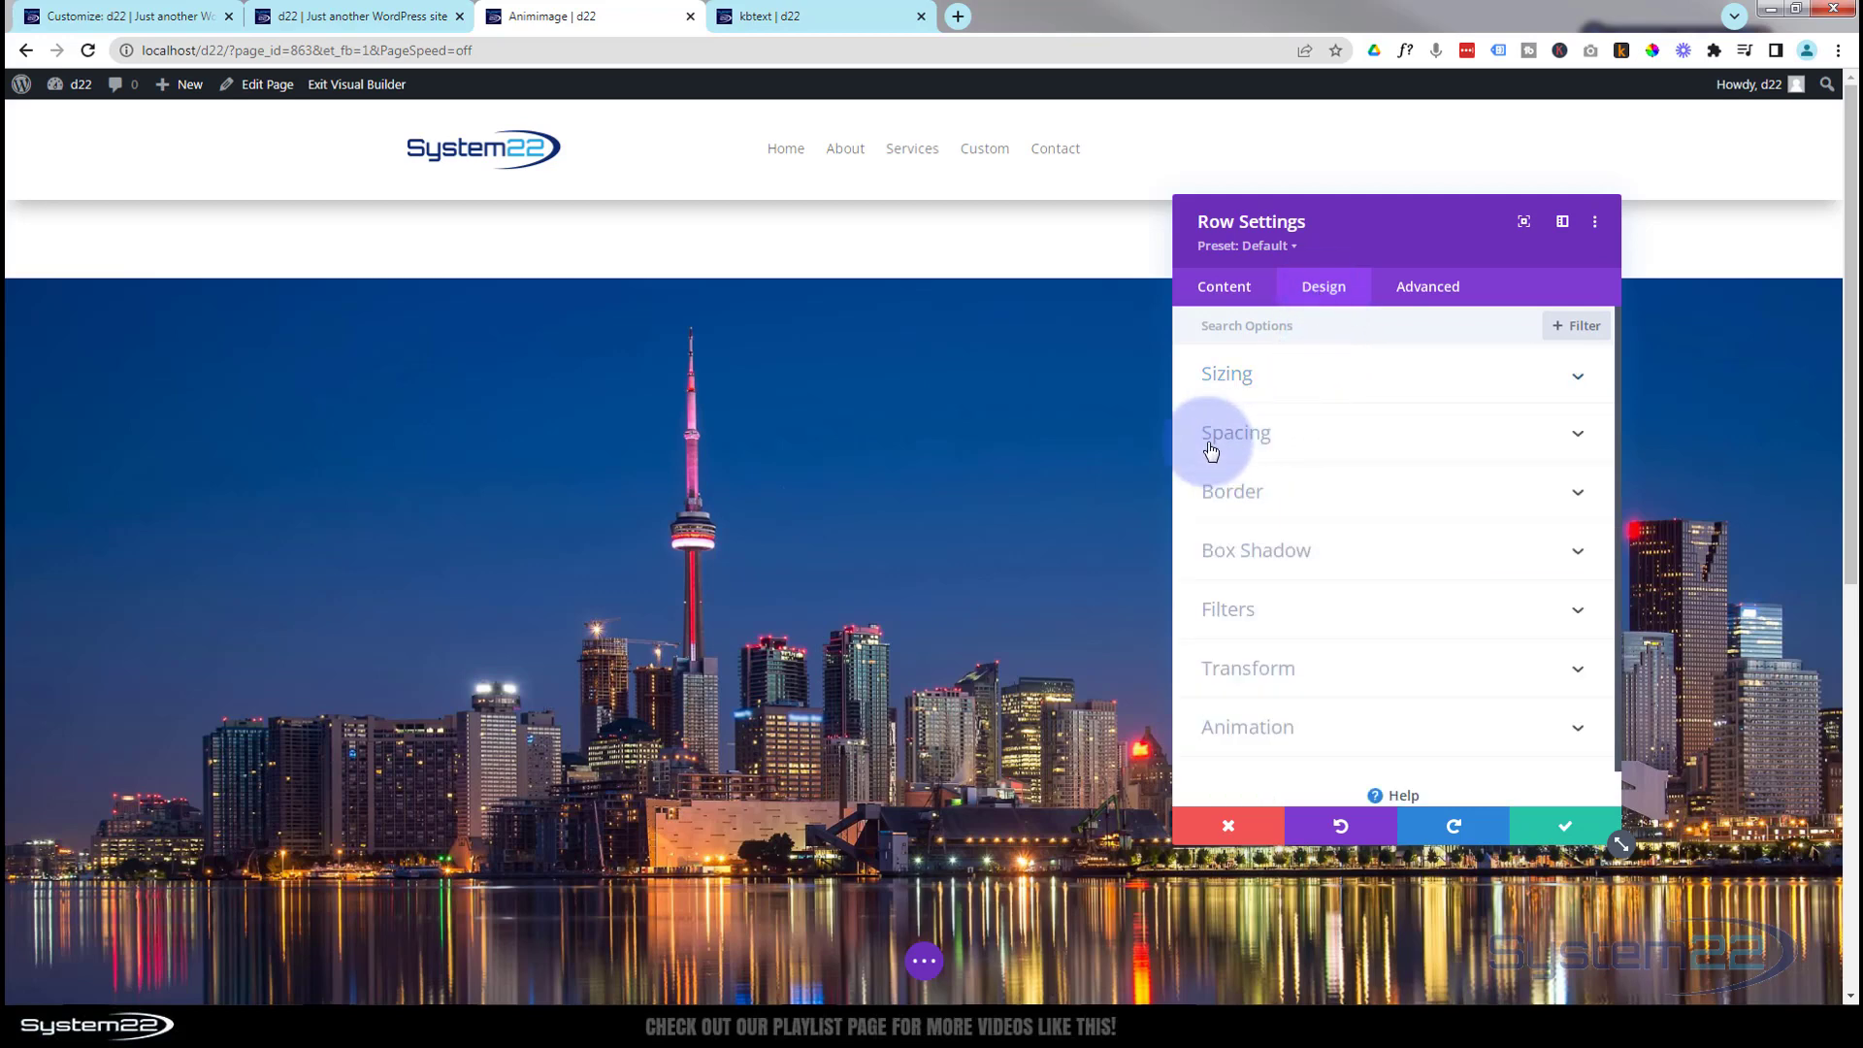
left_click(1358, 437)
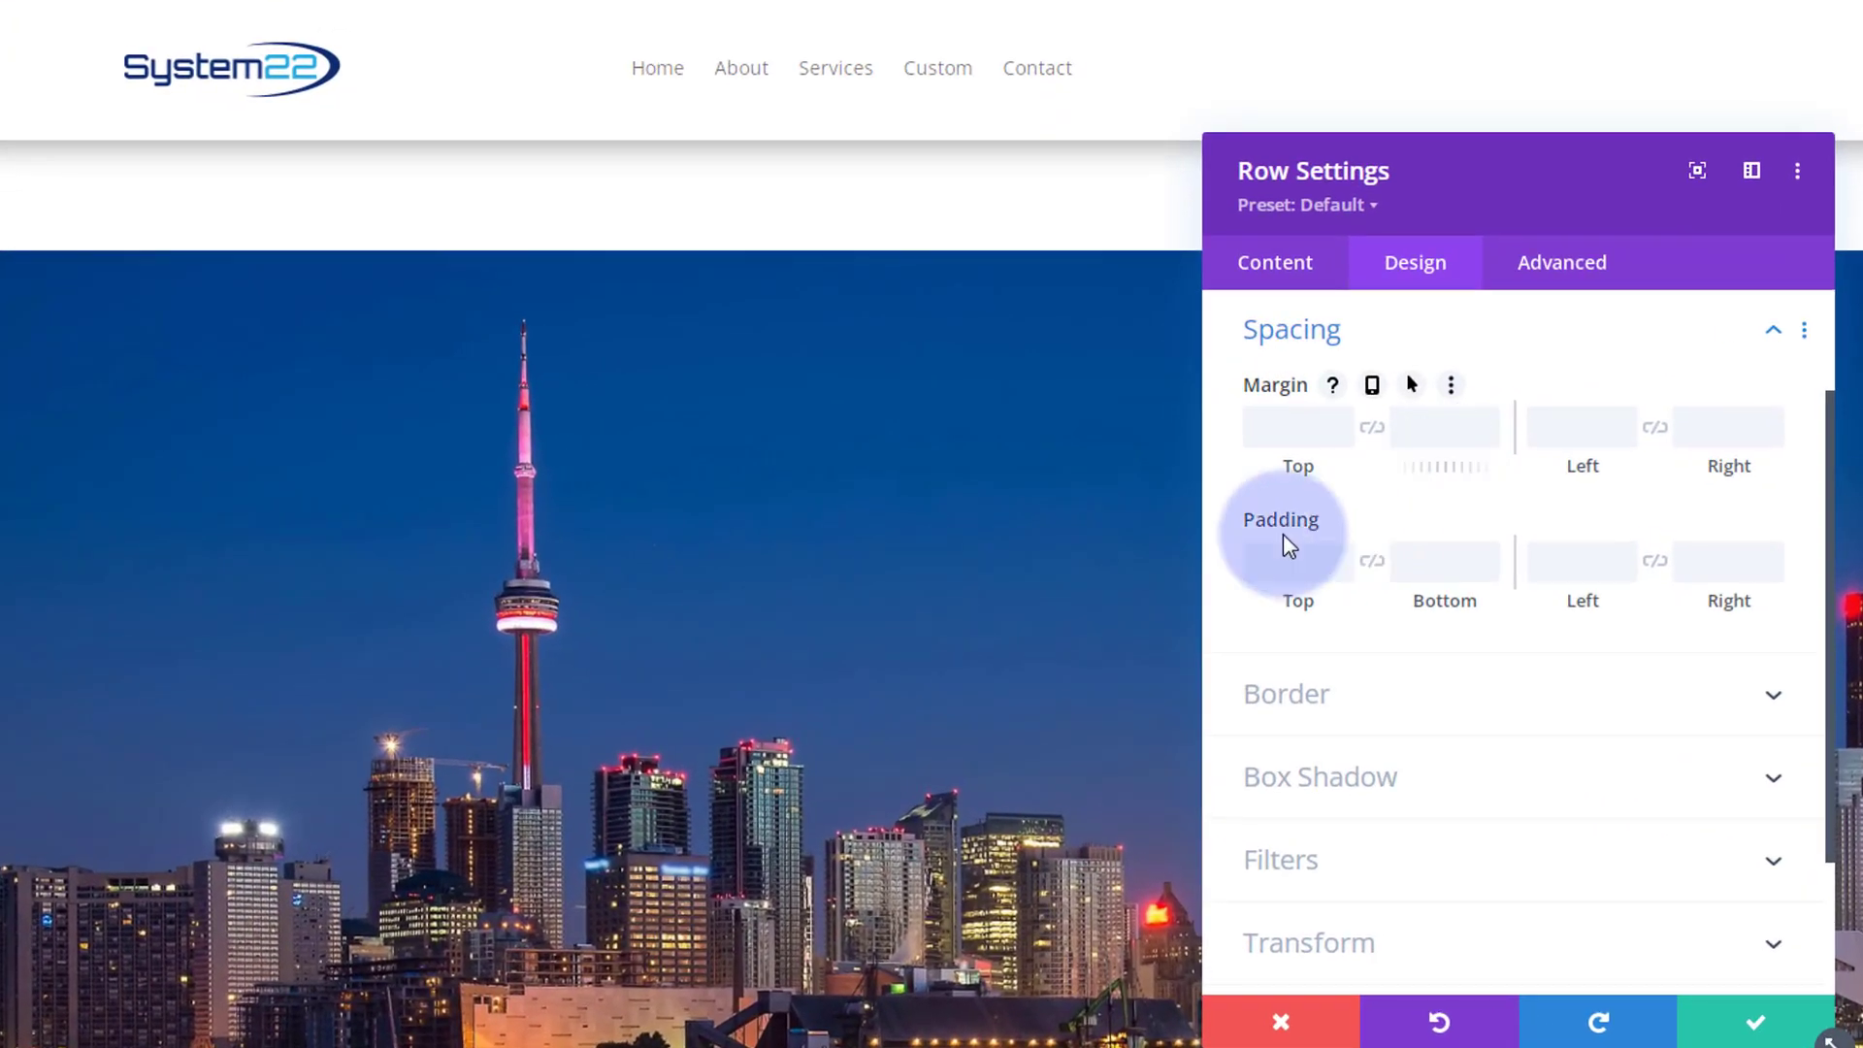
left_click(1248, 554)
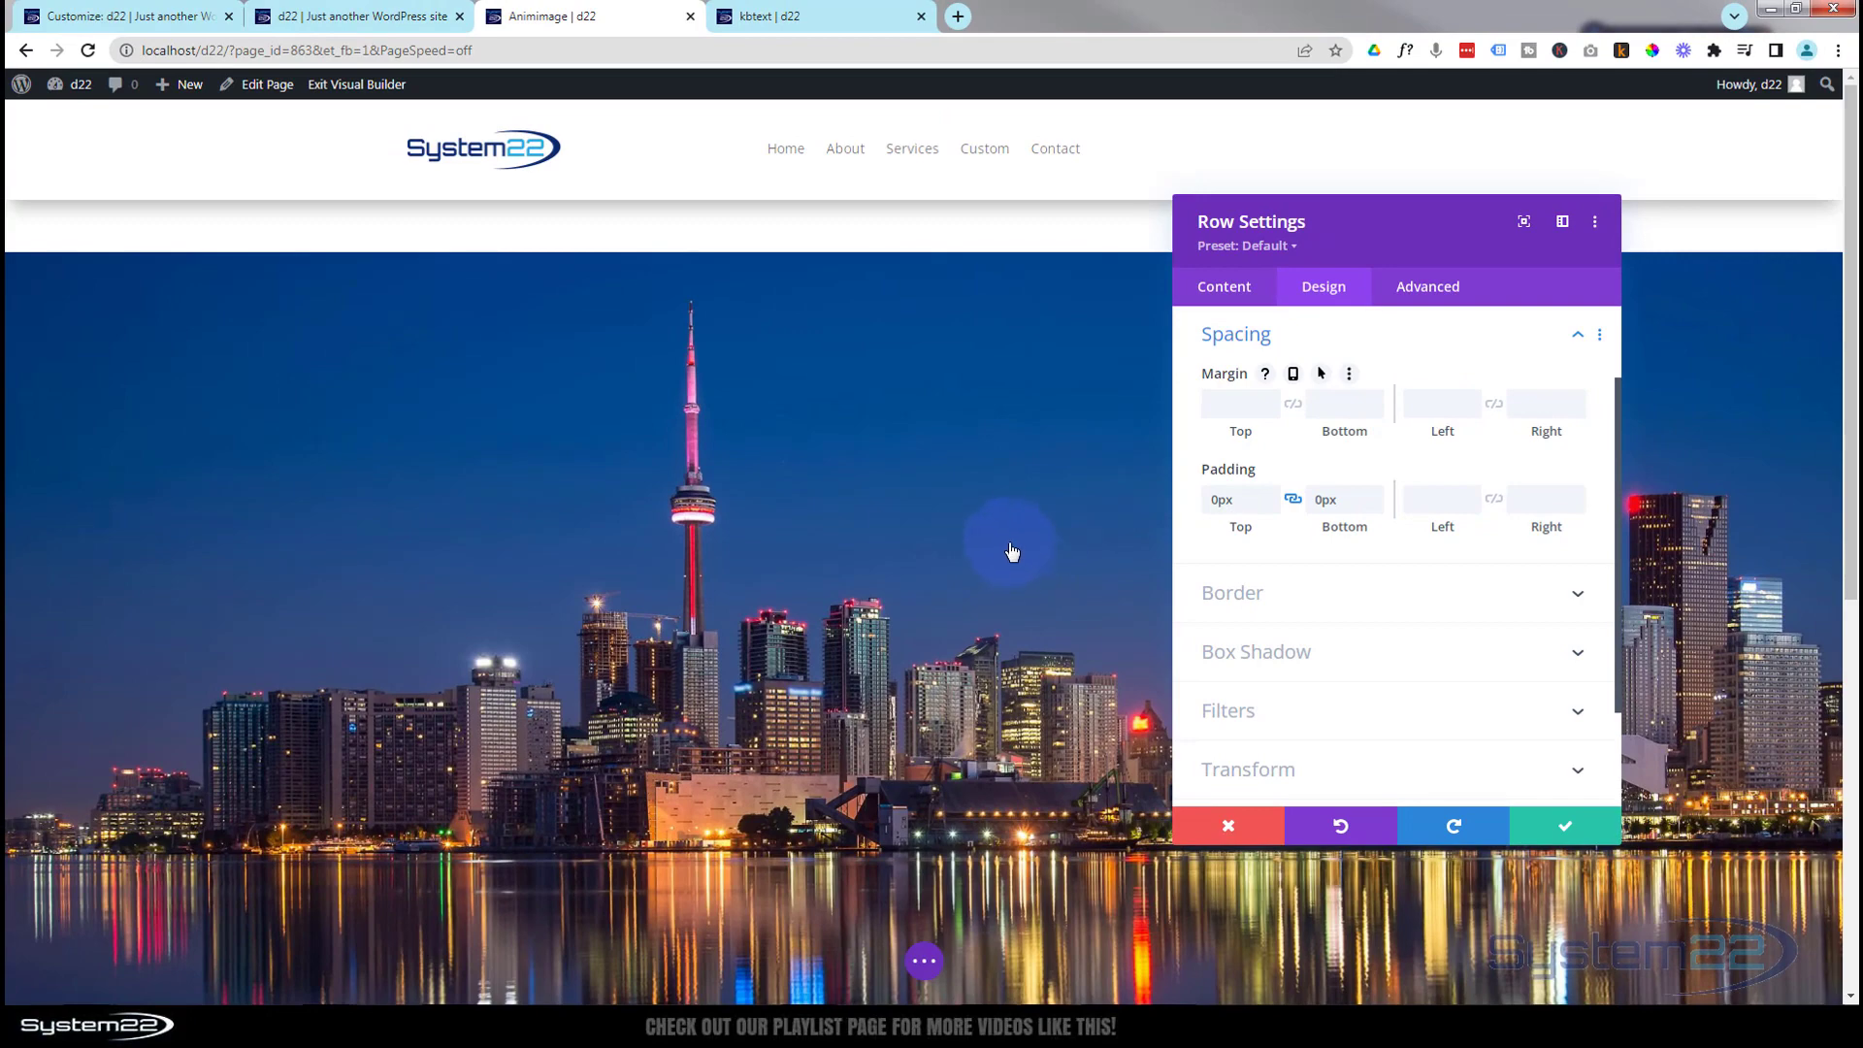
scroll(1009, 540, "down", 5)
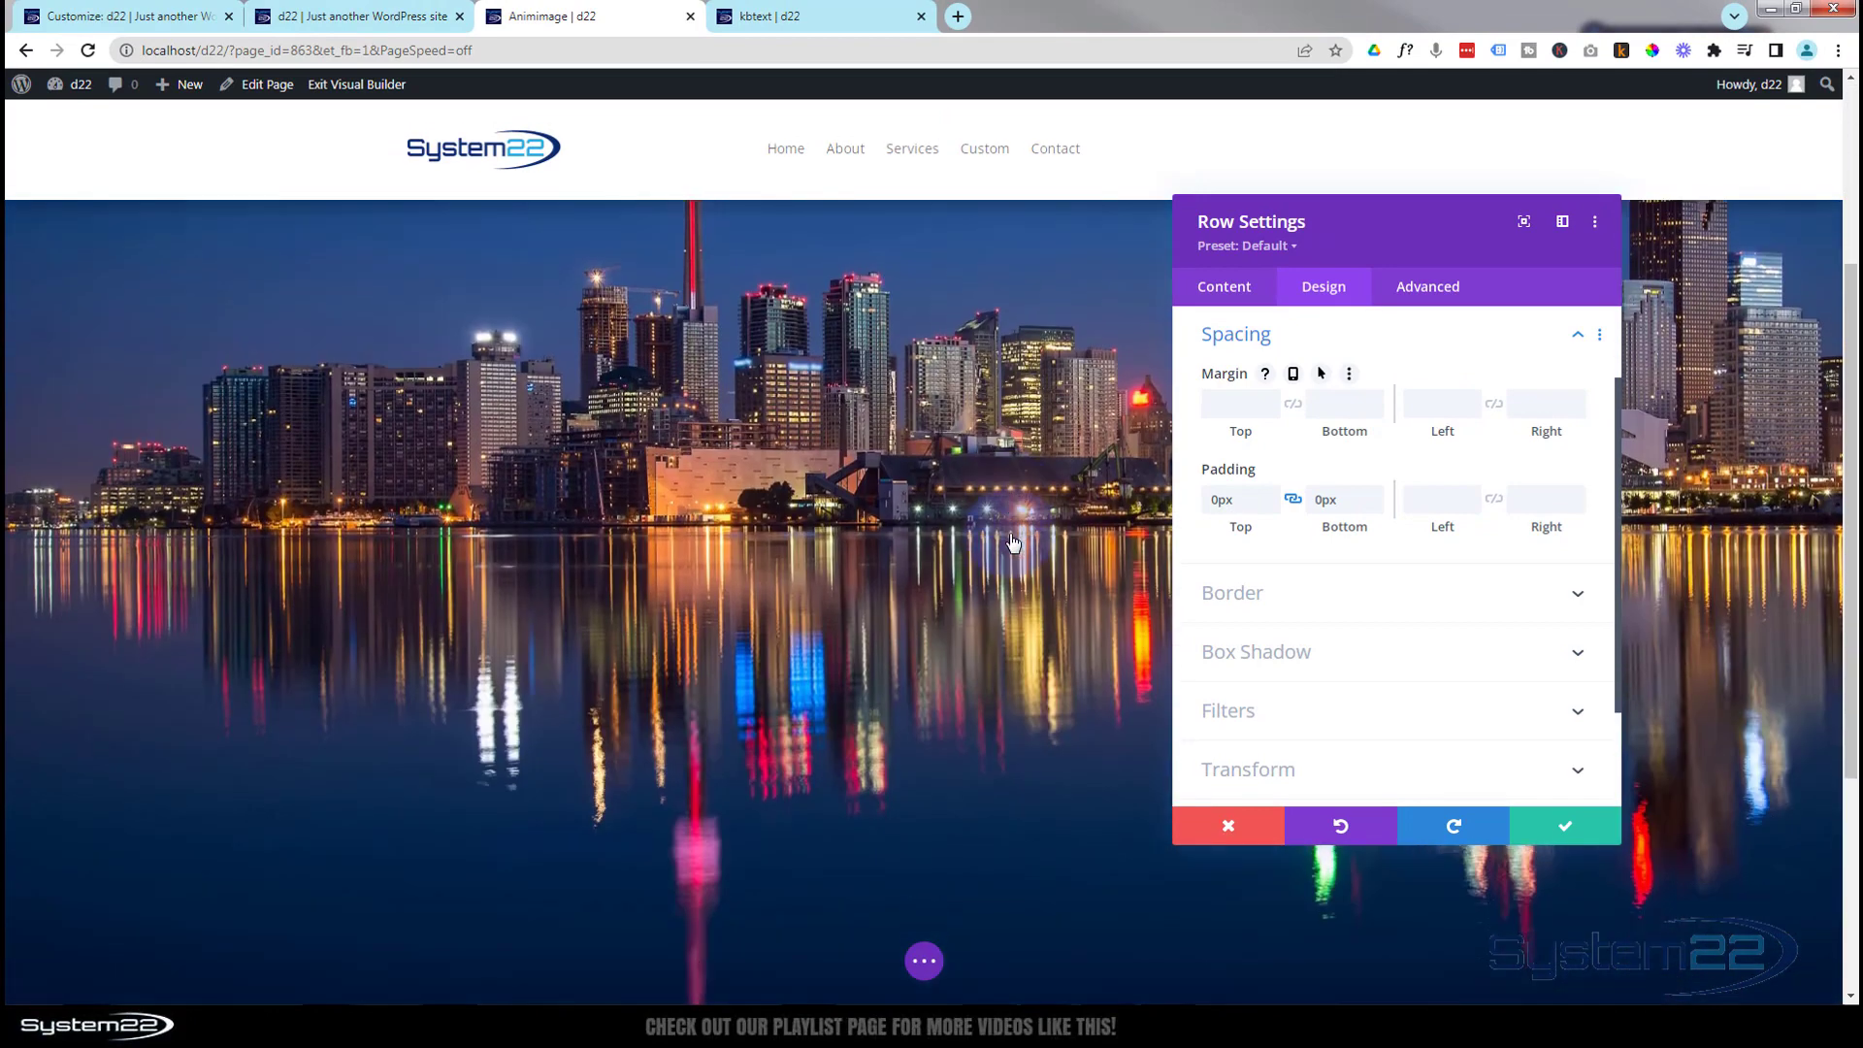
scroll(1009, 545, "up", 5)
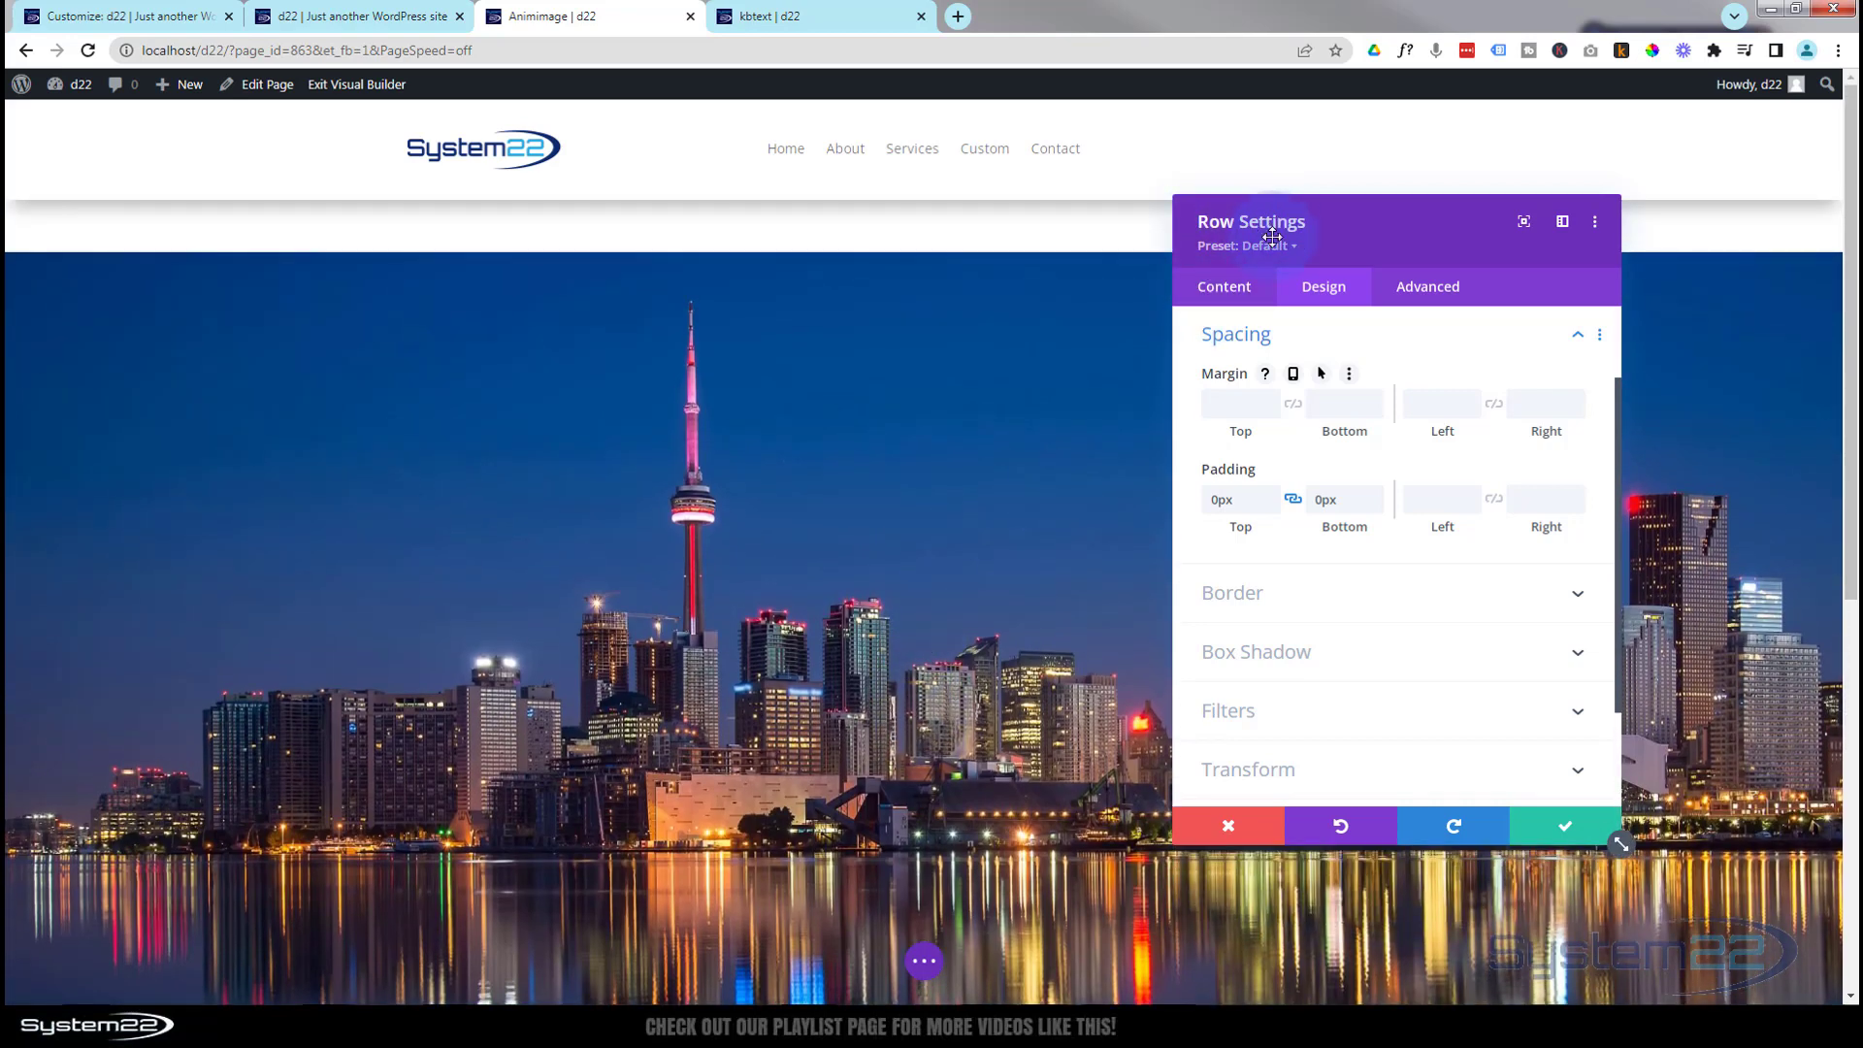
- Set the height of the row containing the skyline image to 700px
left_click(1335, 345)
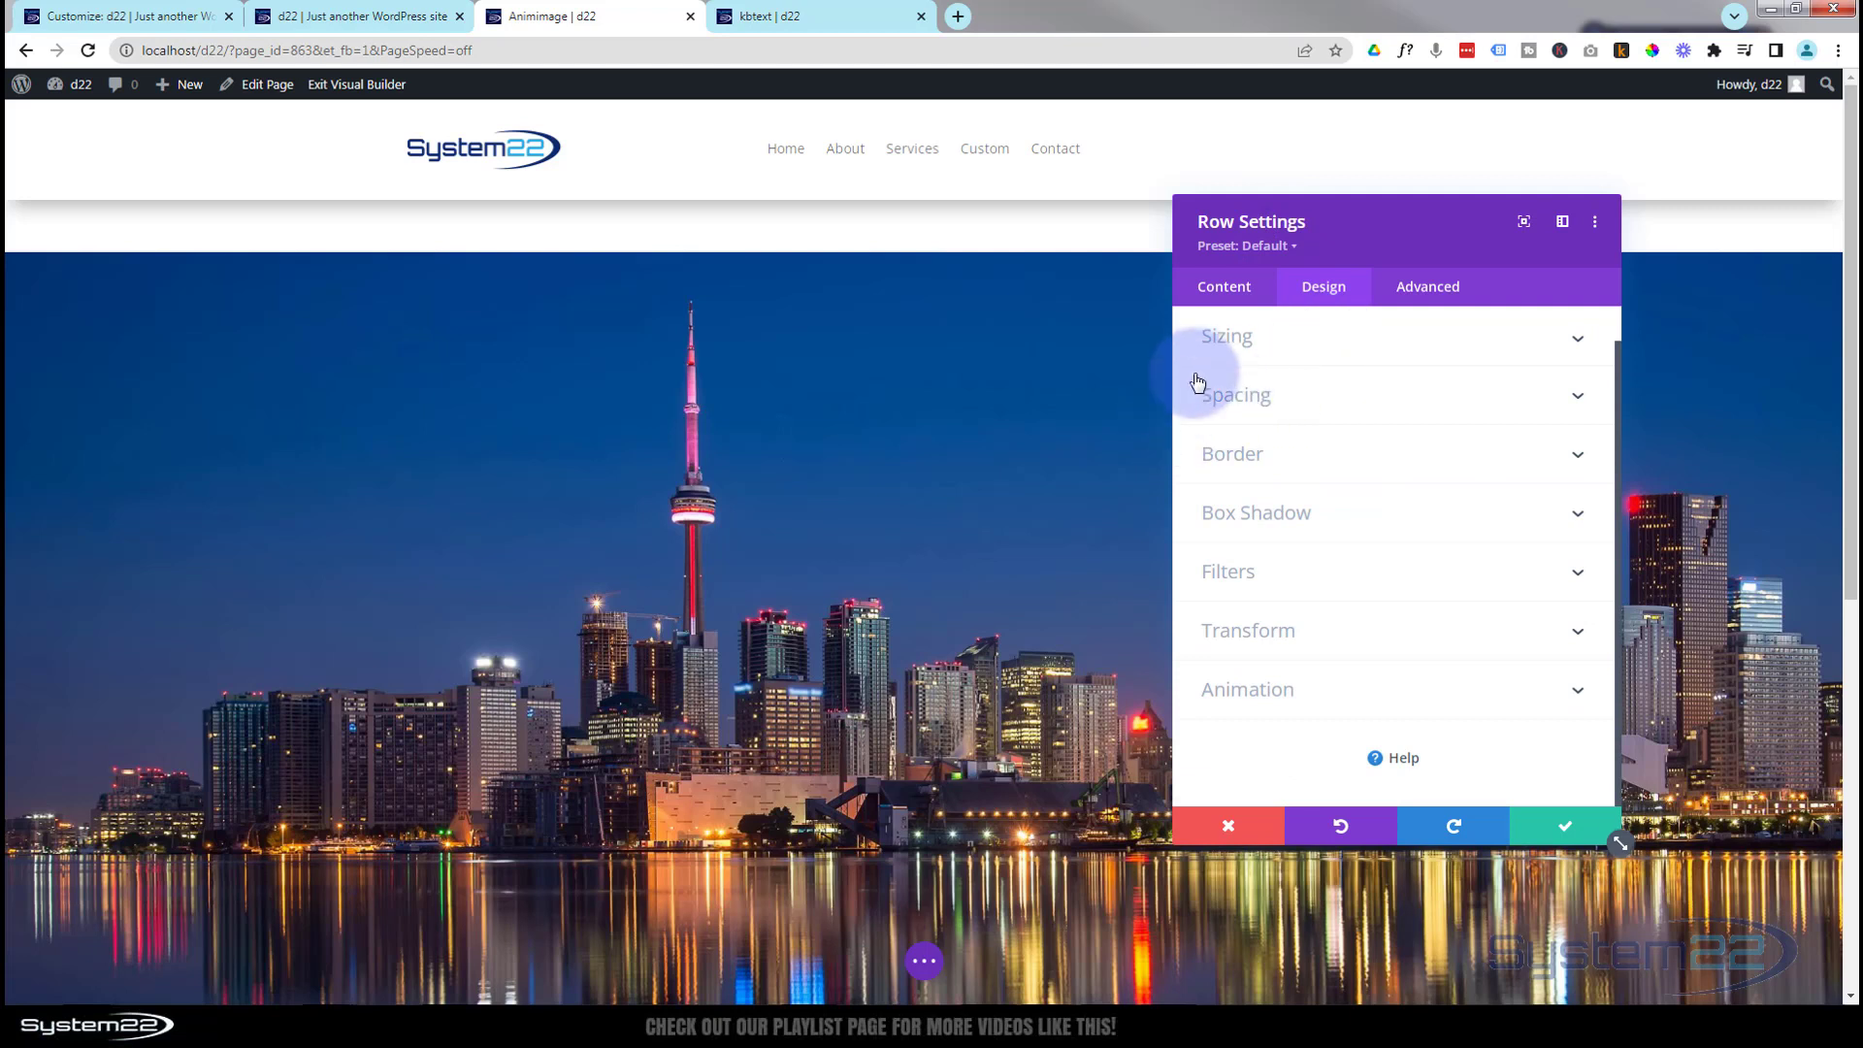
left_click(1315, 341)
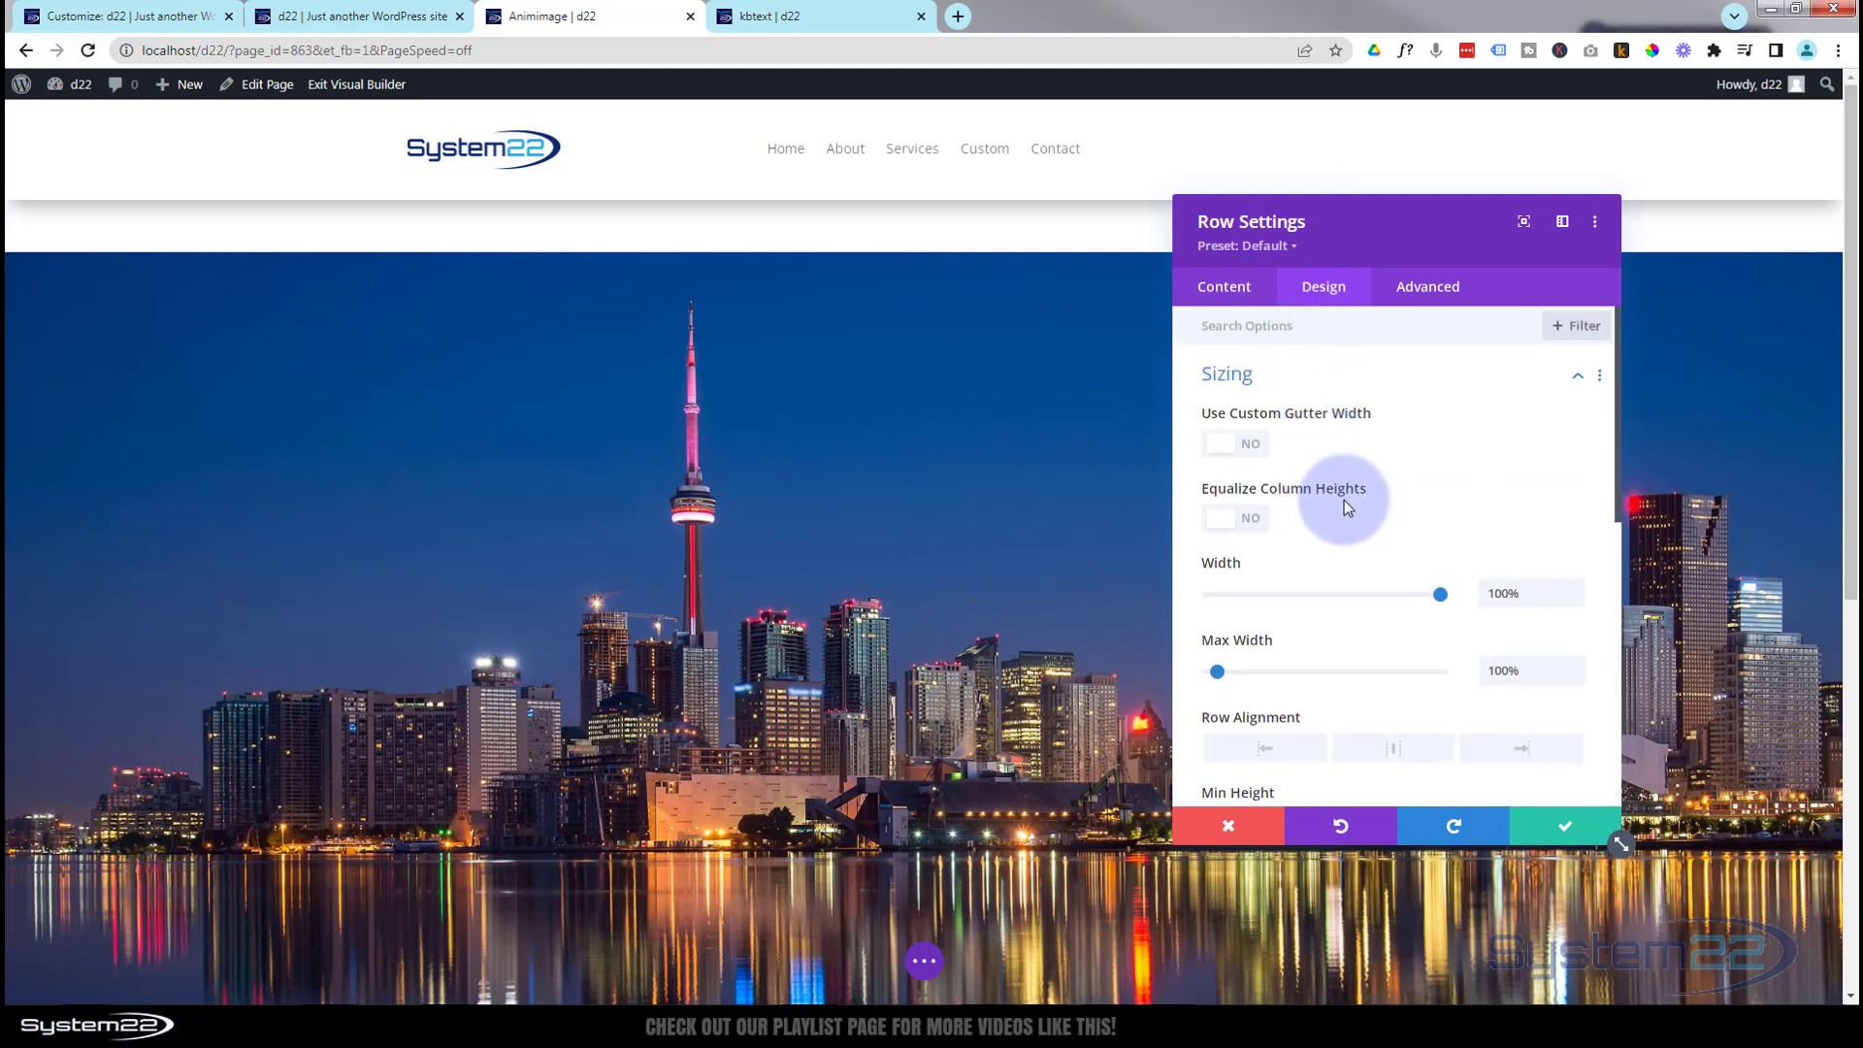
scroll(1343, 499, "down", 4)
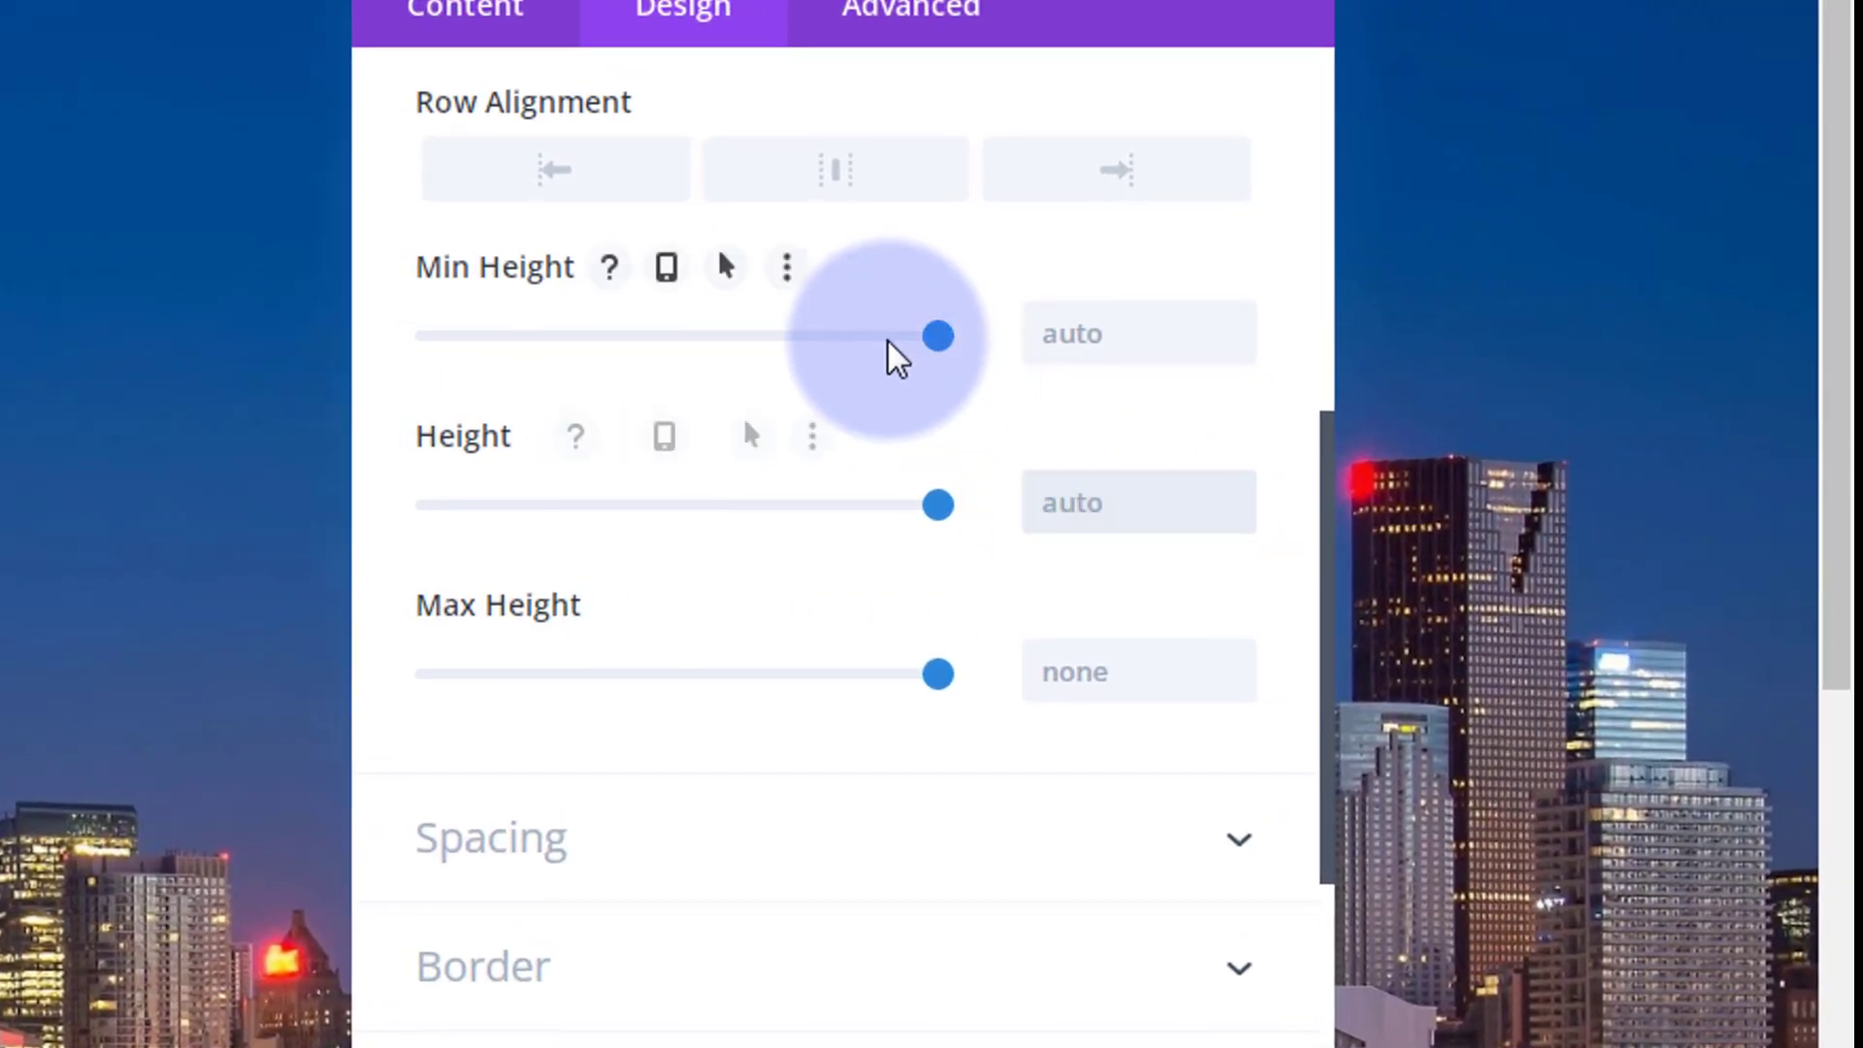
type("7")
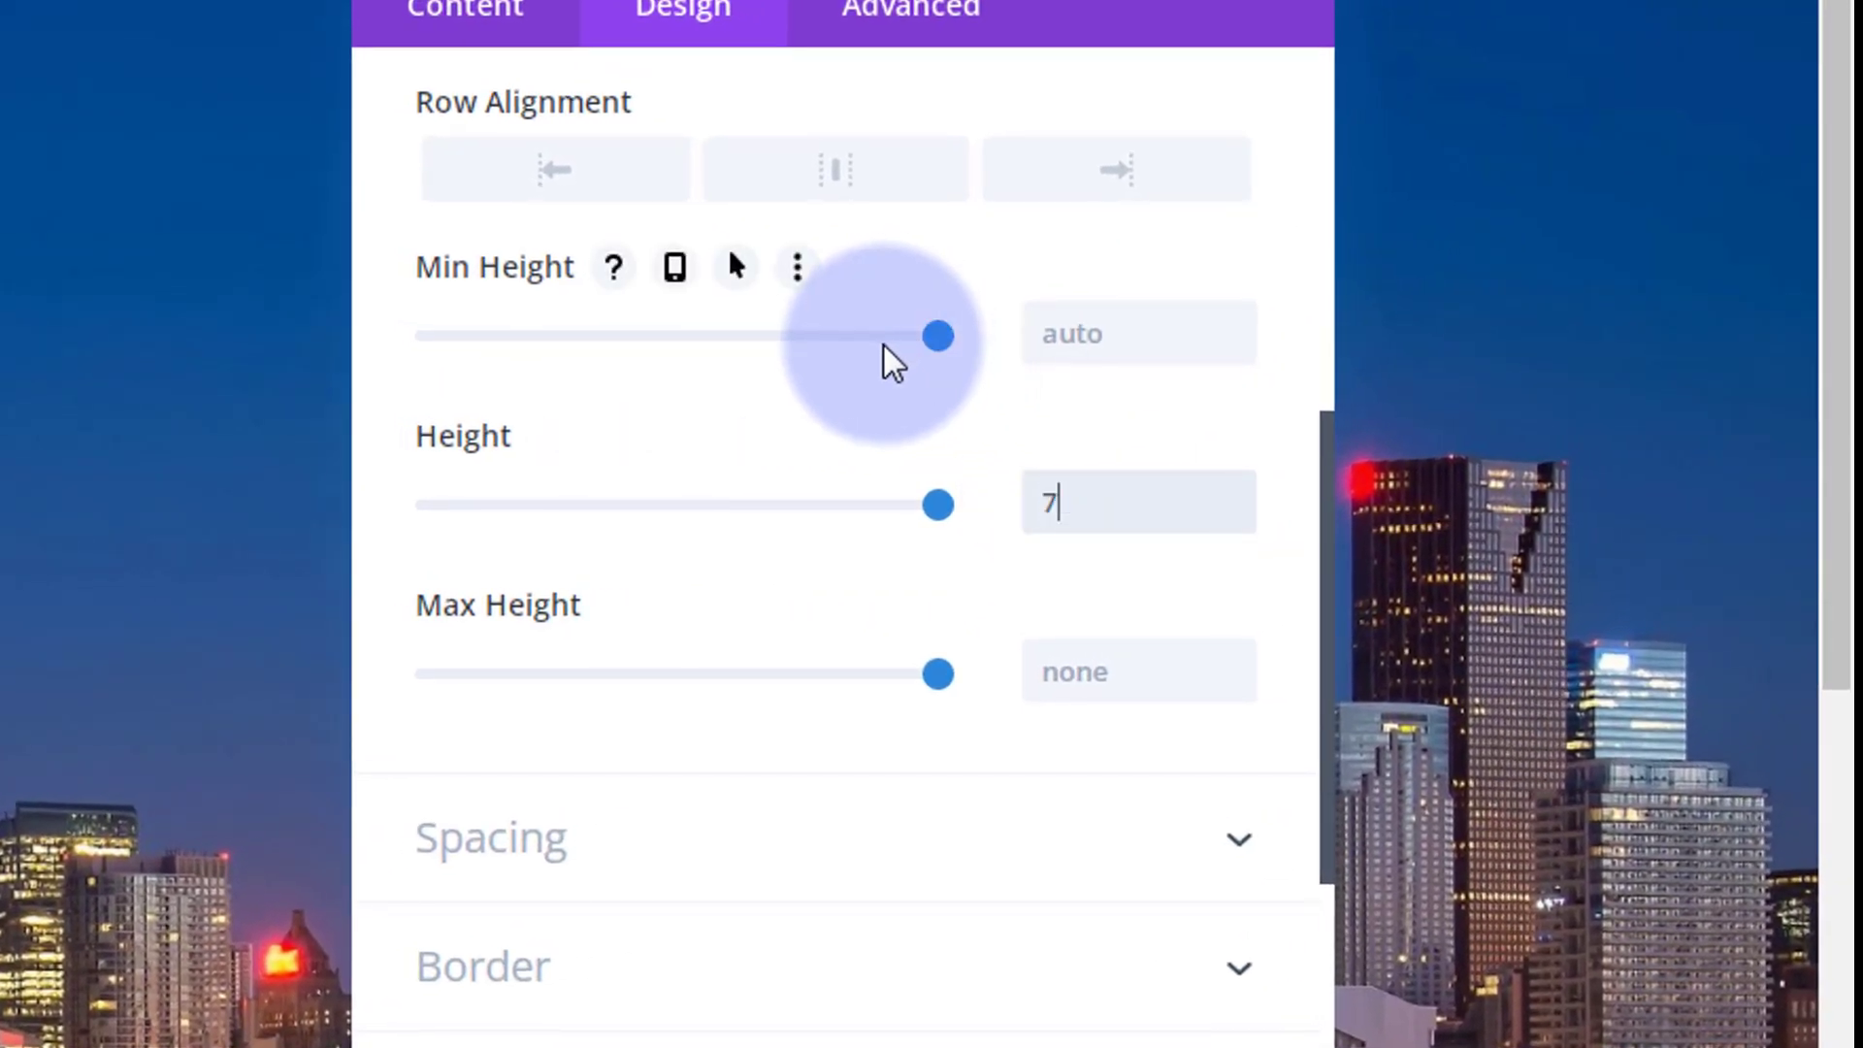
type("00px")
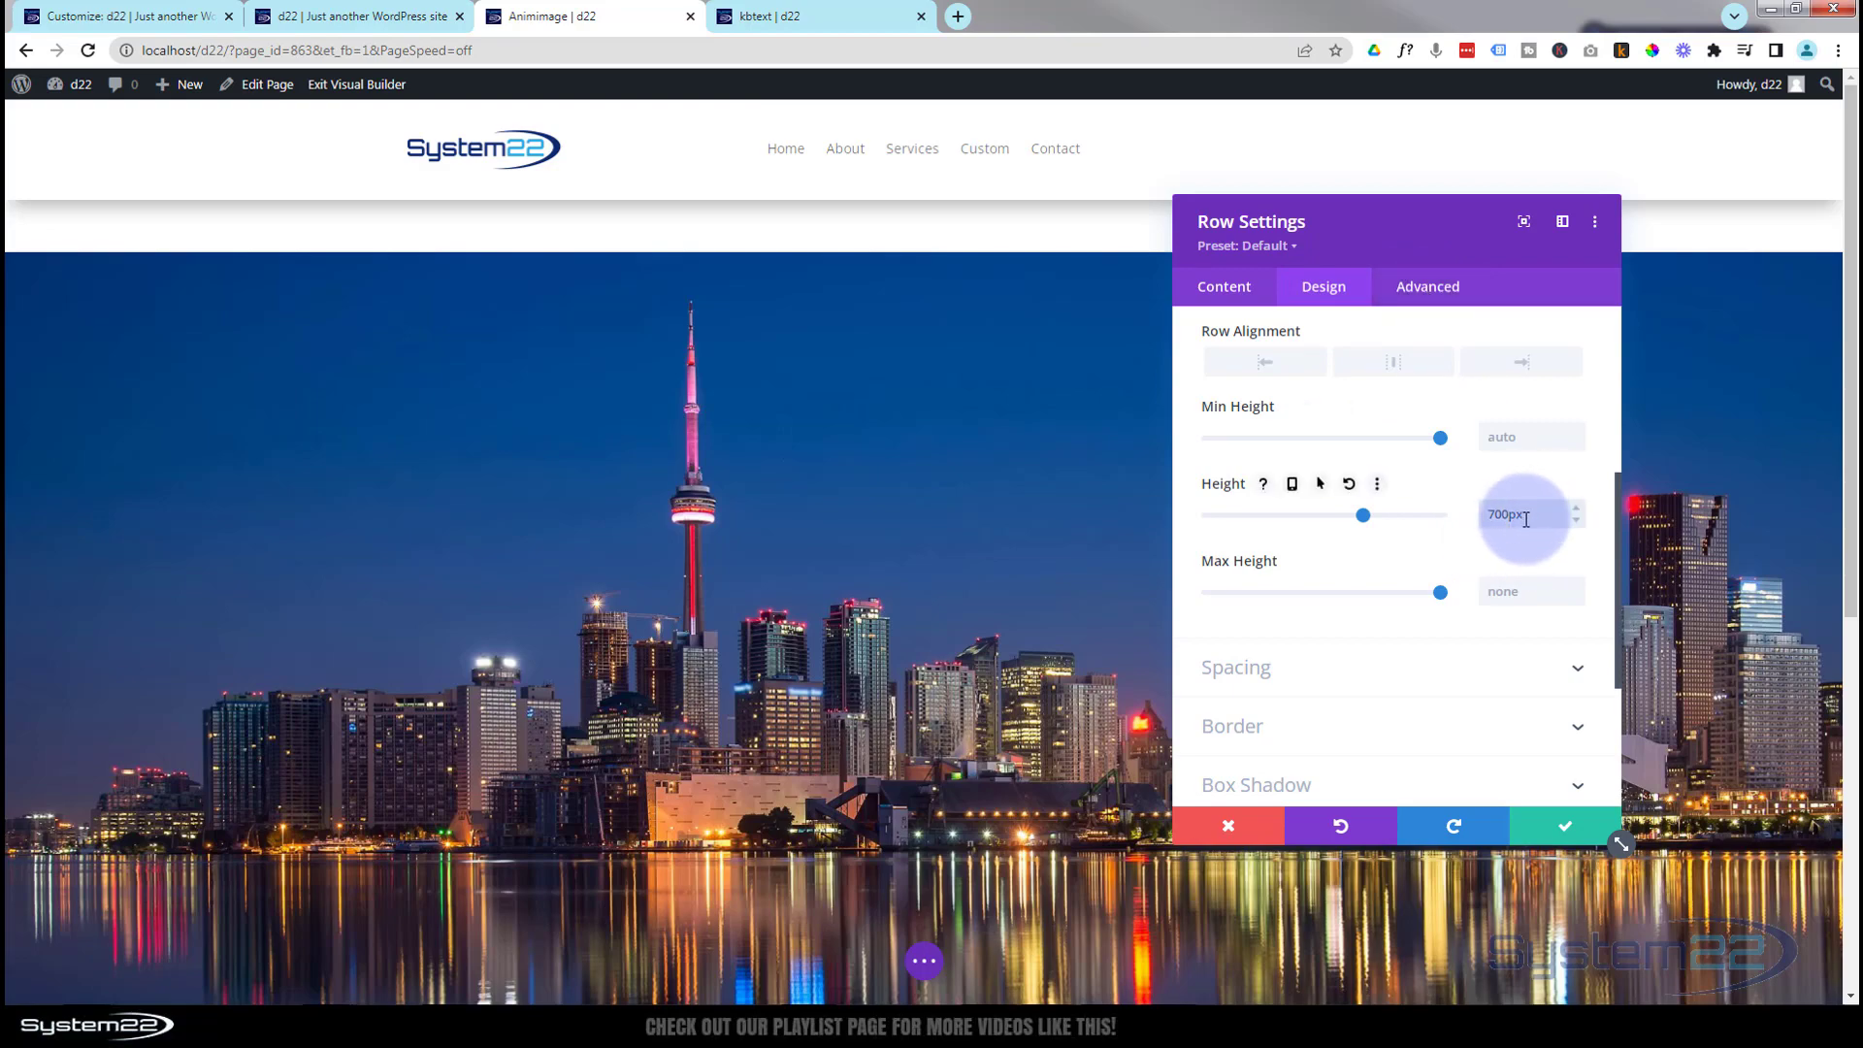
- Set the row's horizontal and vertical overflow to Hidden
left_click(1434, 294)
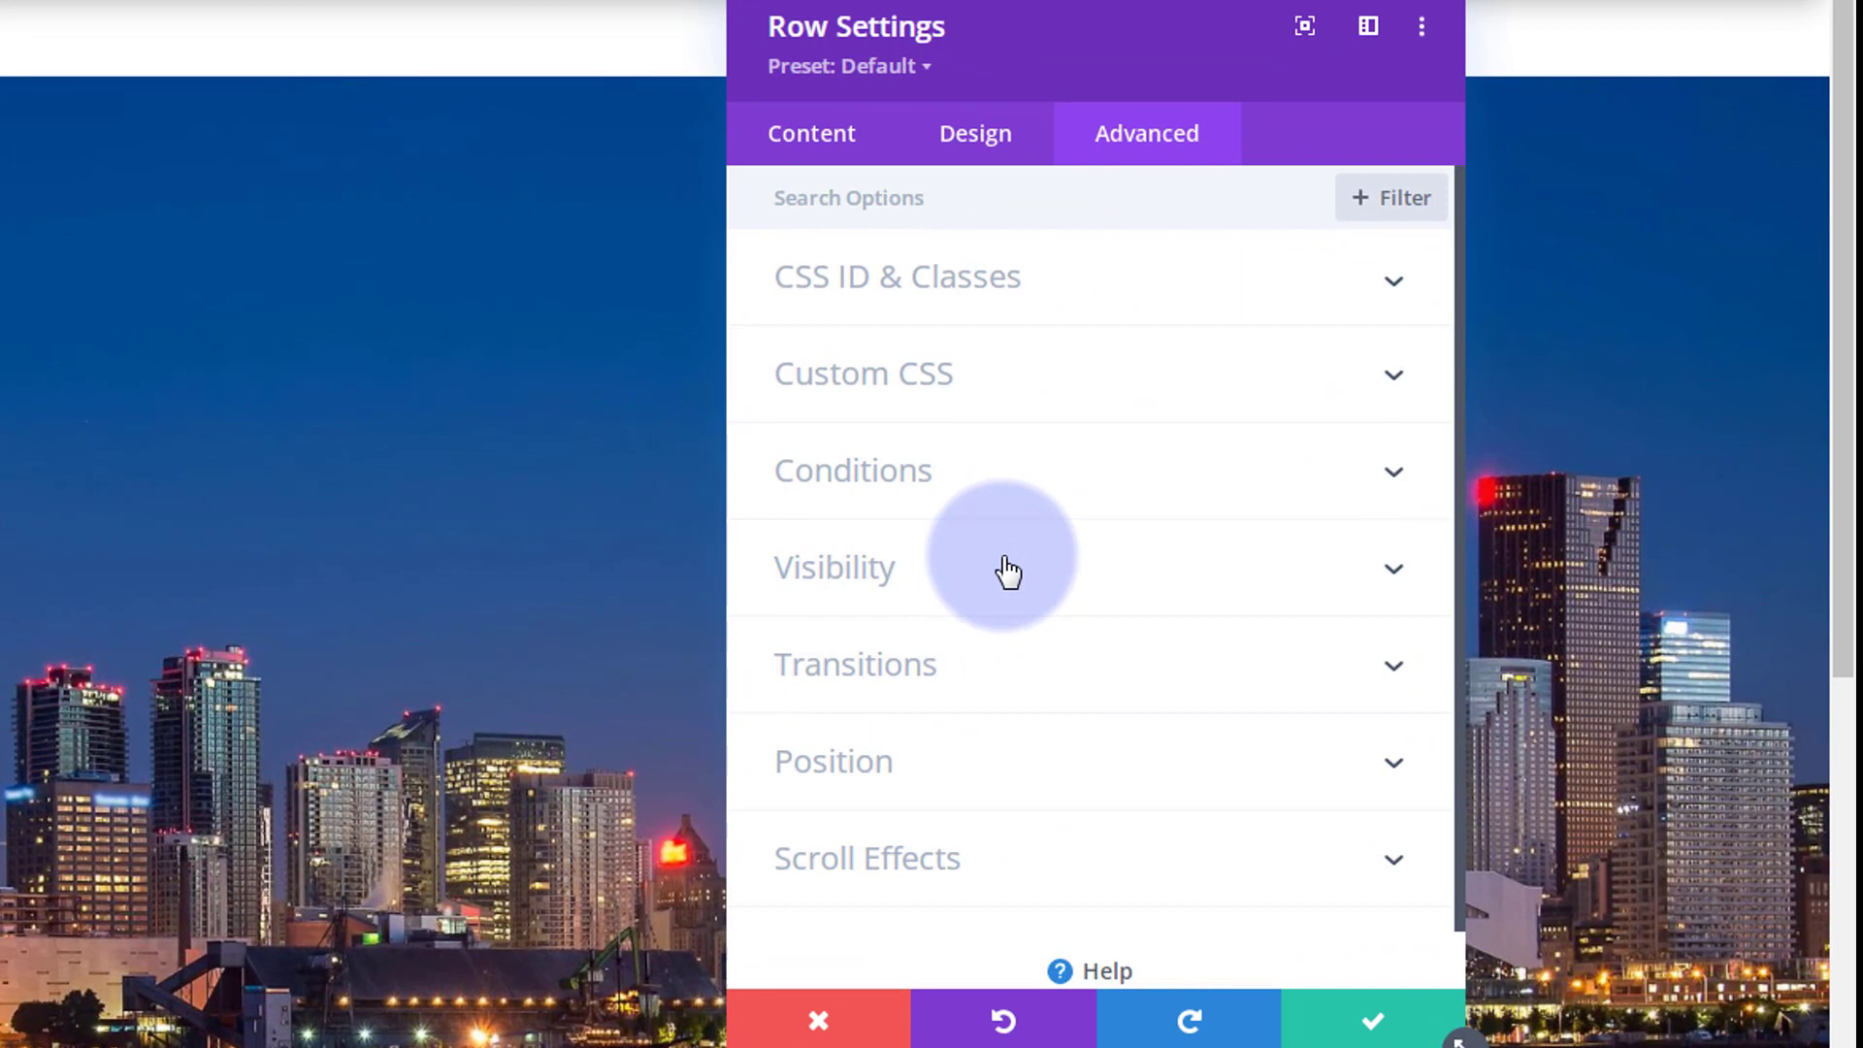
left_click(1339, 551)
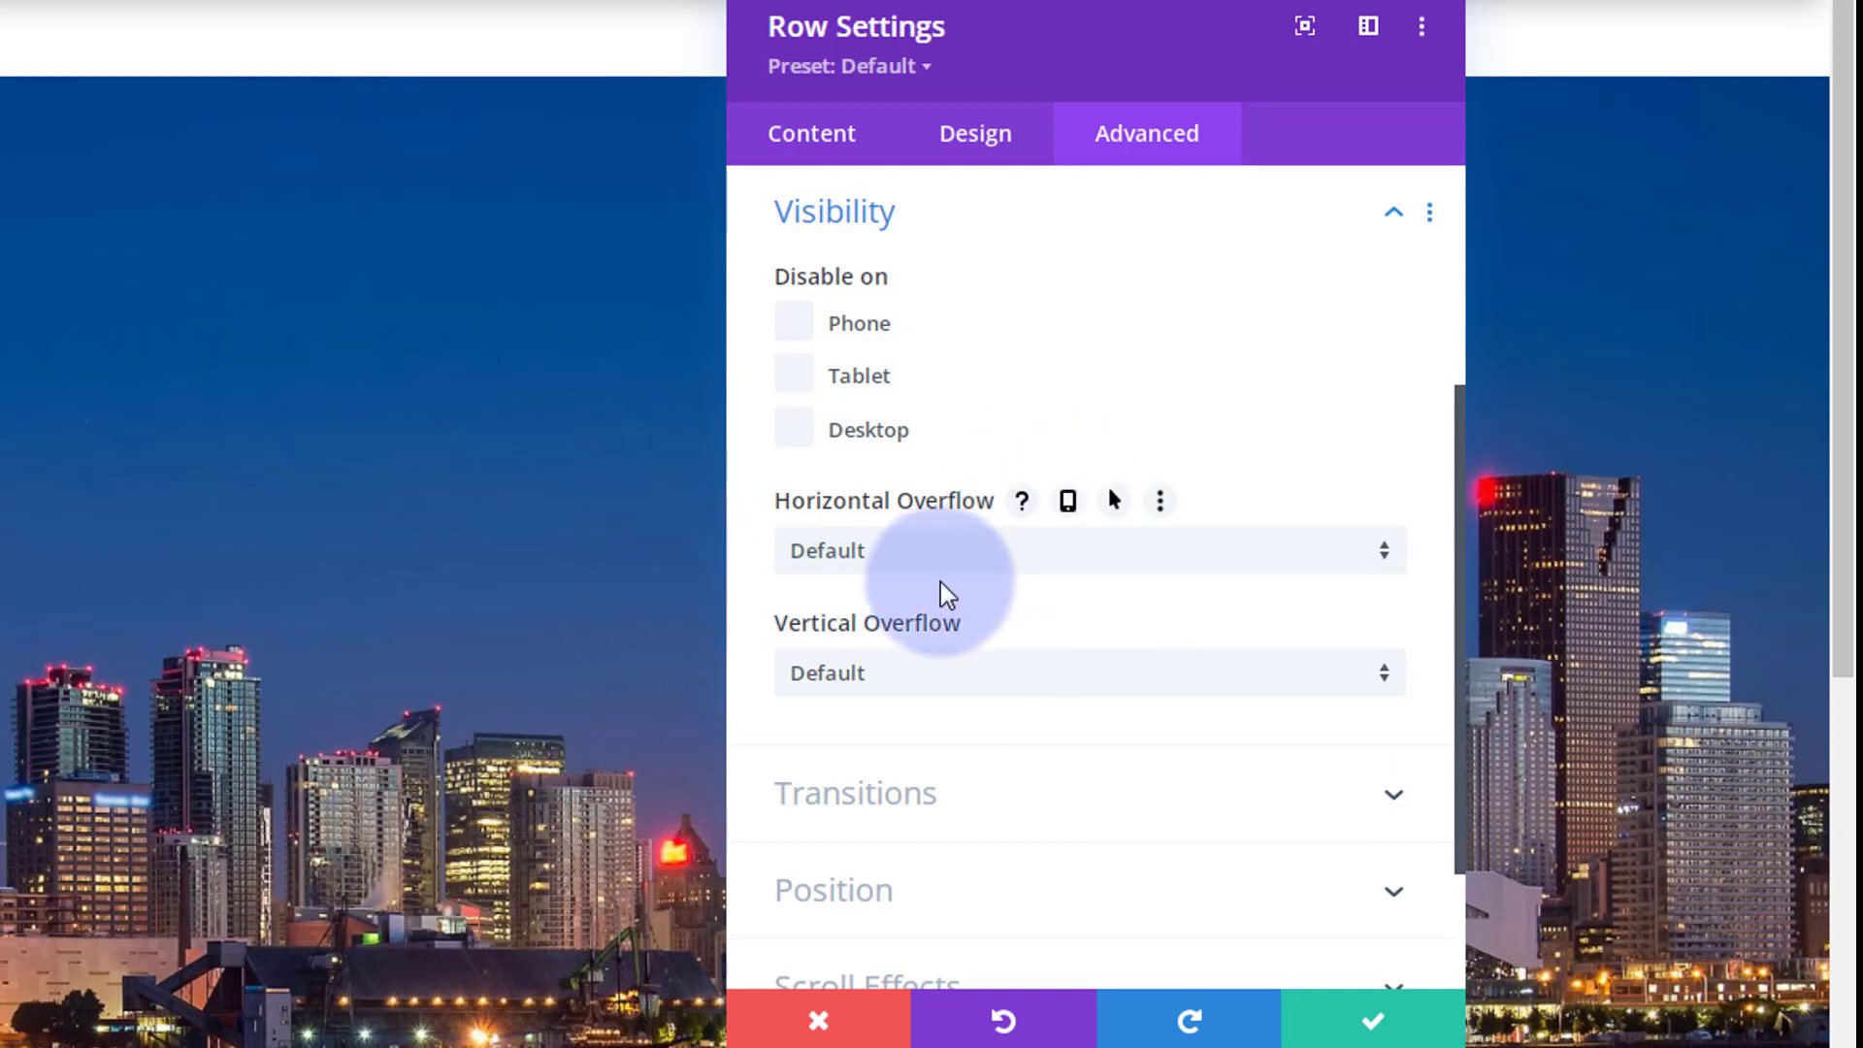
left_click(982, 558)
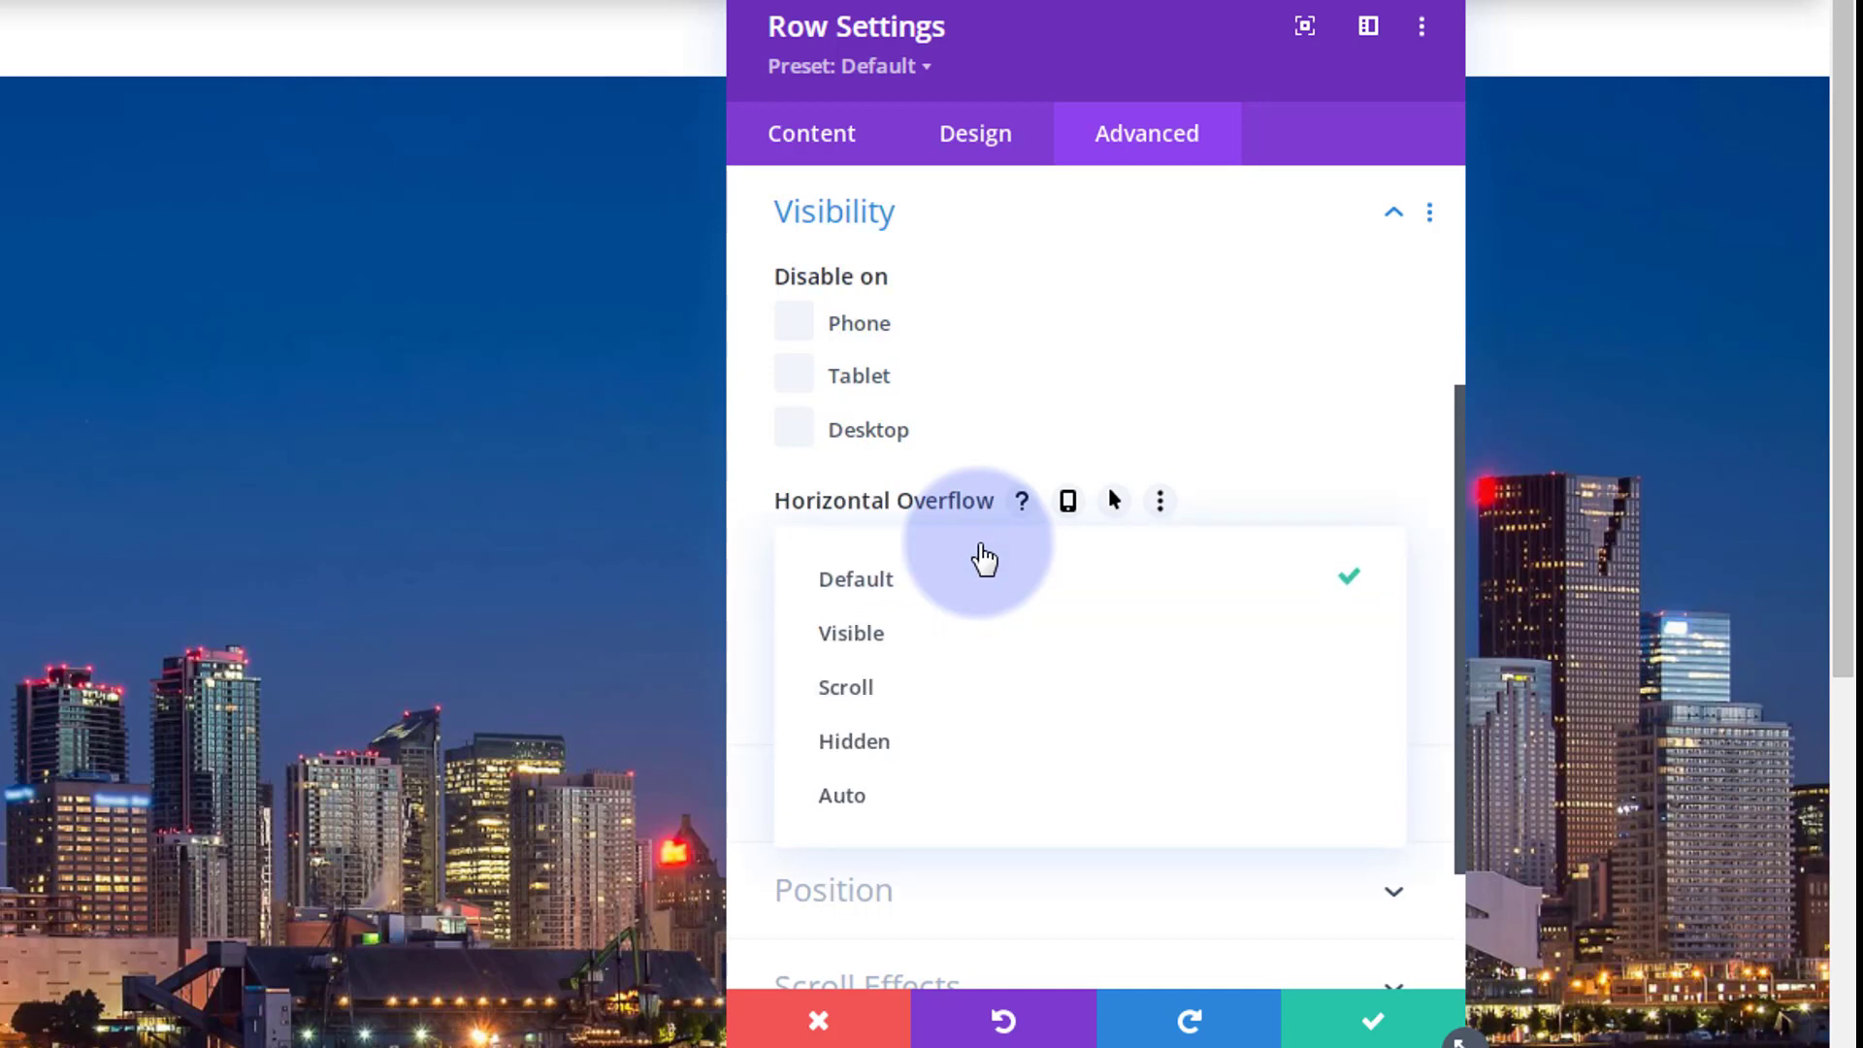
left_click(917, 749)
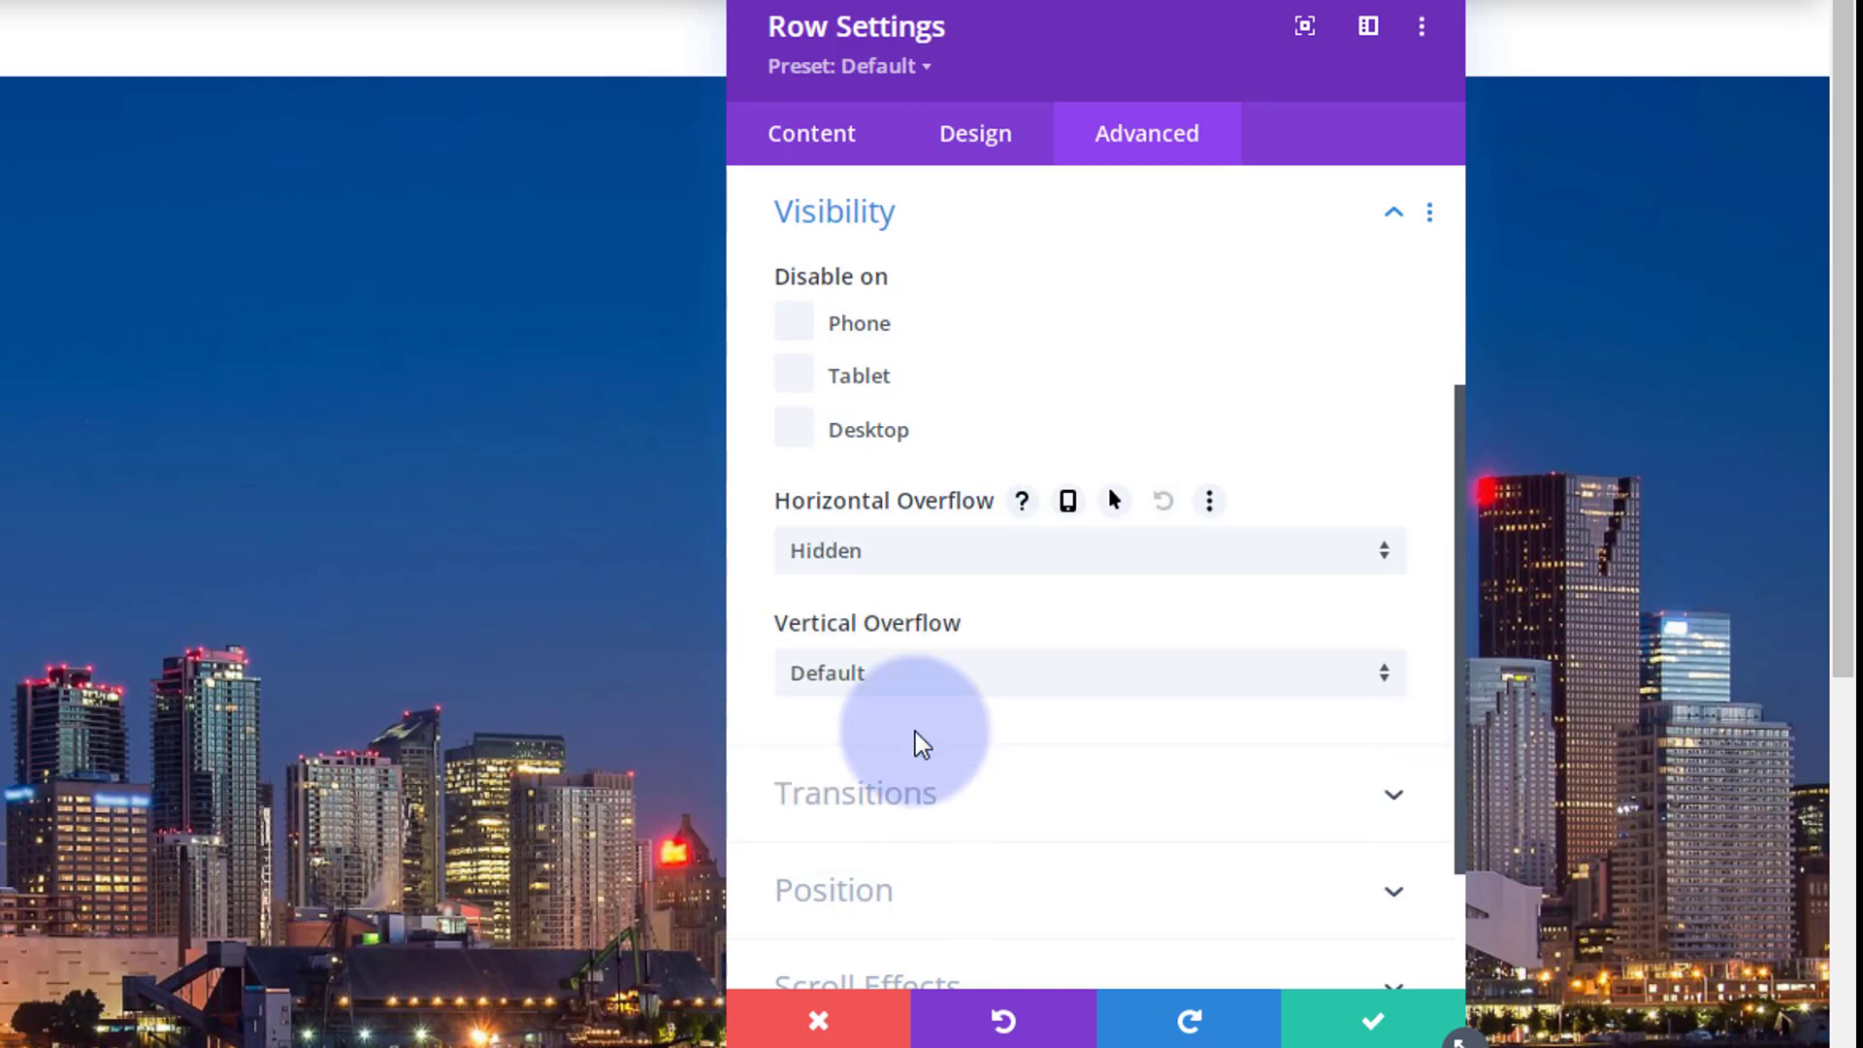
left_click(933, 676)
left_click(948, 866)
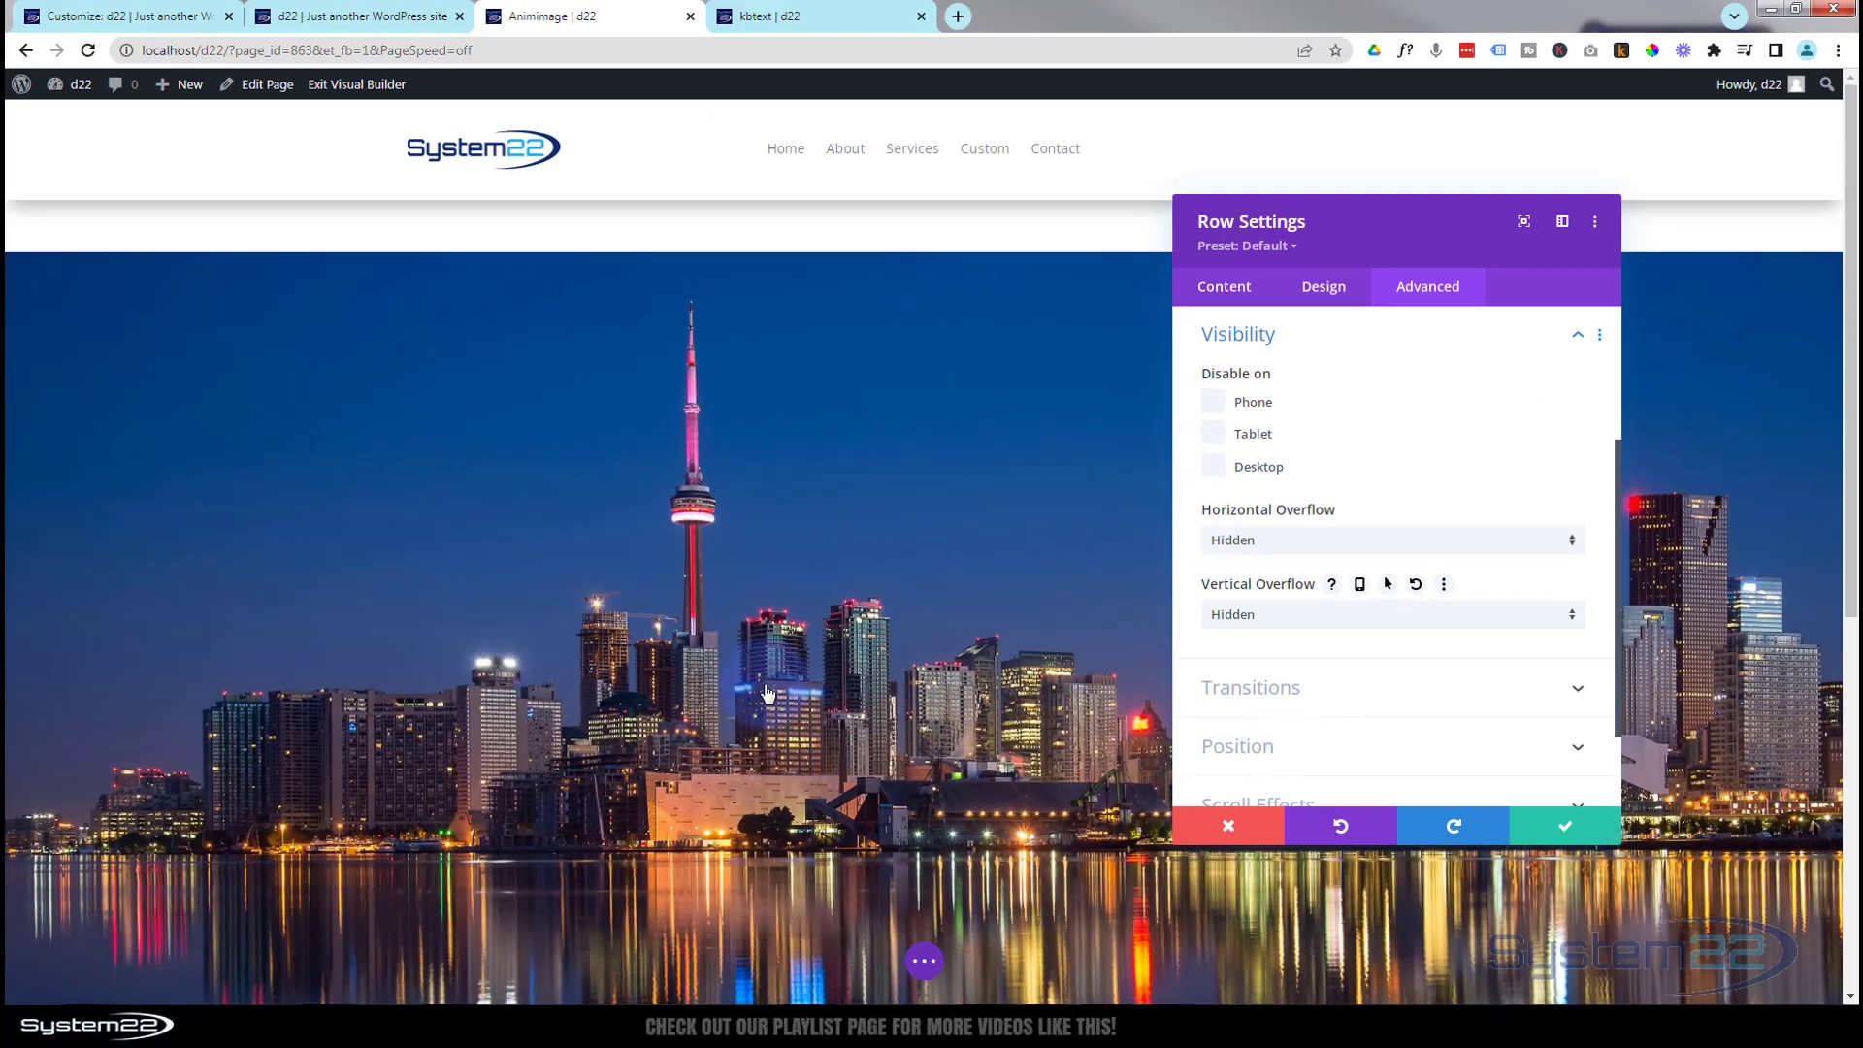
- Check how the image is cropped within the row on the page, and save the row settings
scroll(765, 691, "down", 5)
scroll(774, 690, "down", 3)
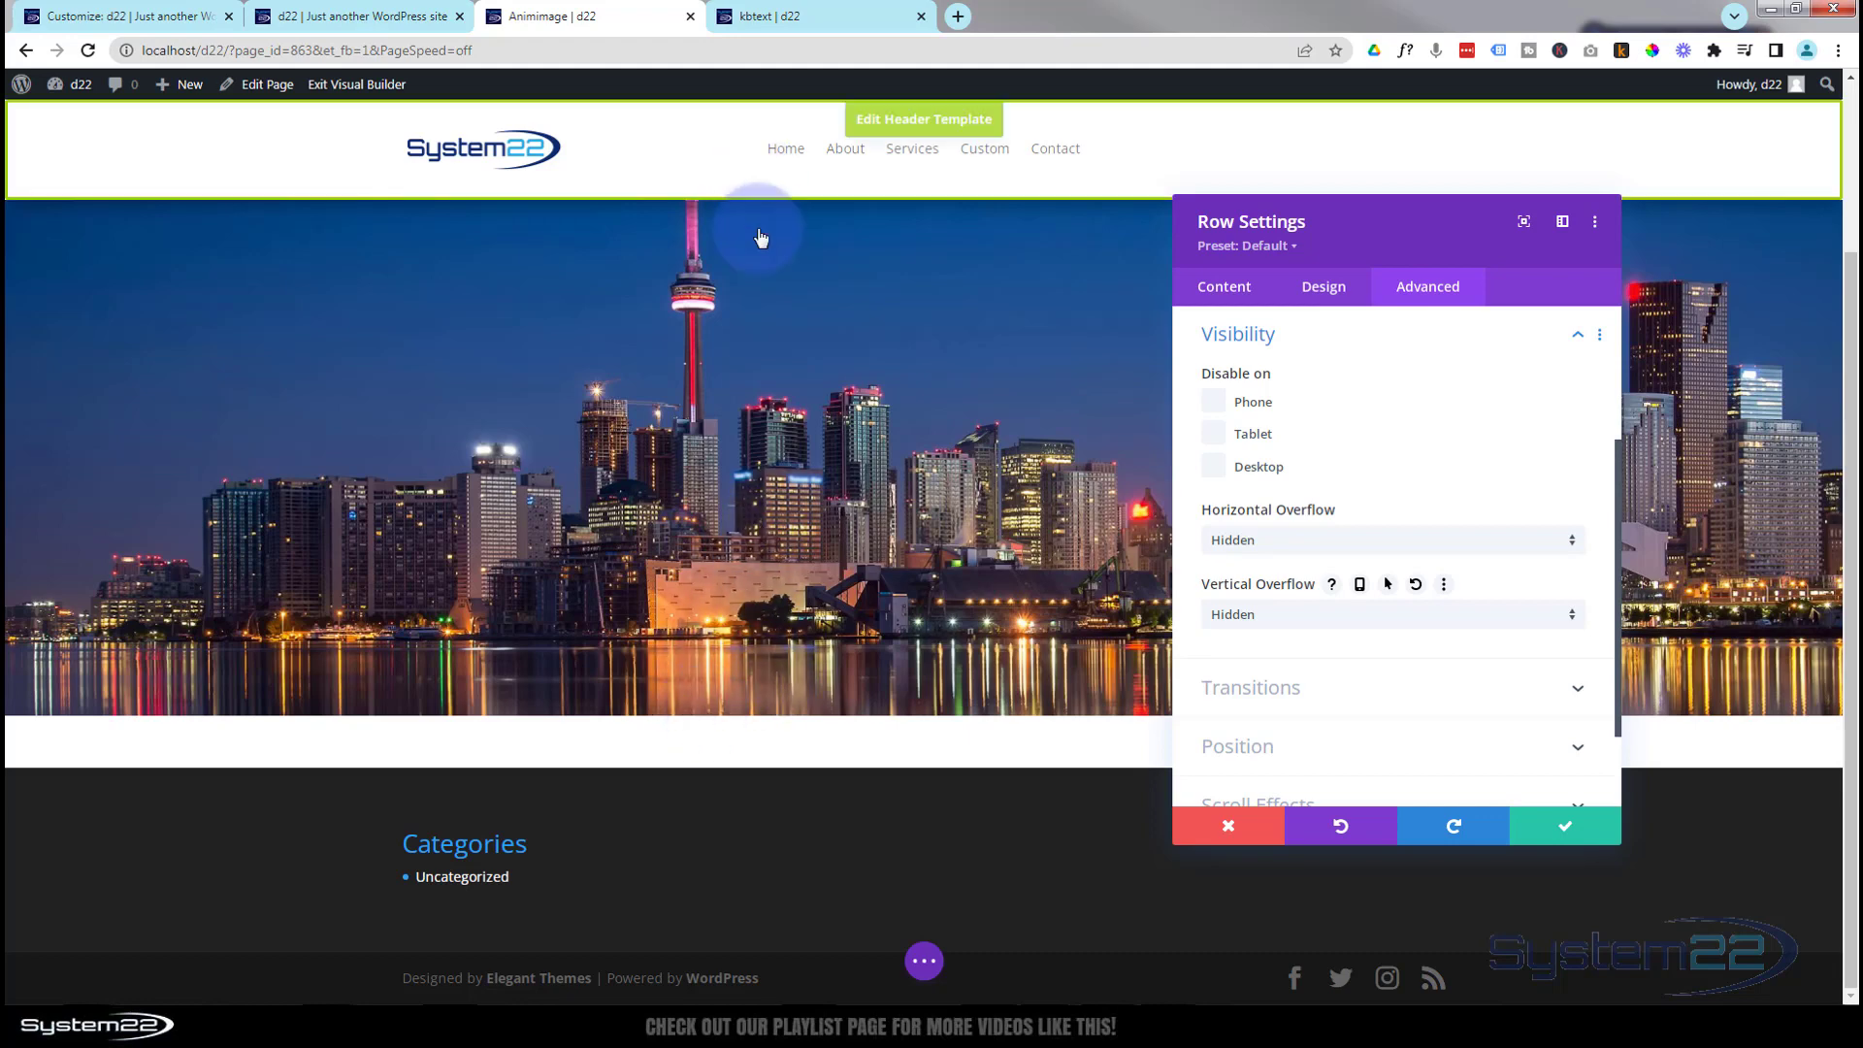
scroll(740, 565, "up", 3)
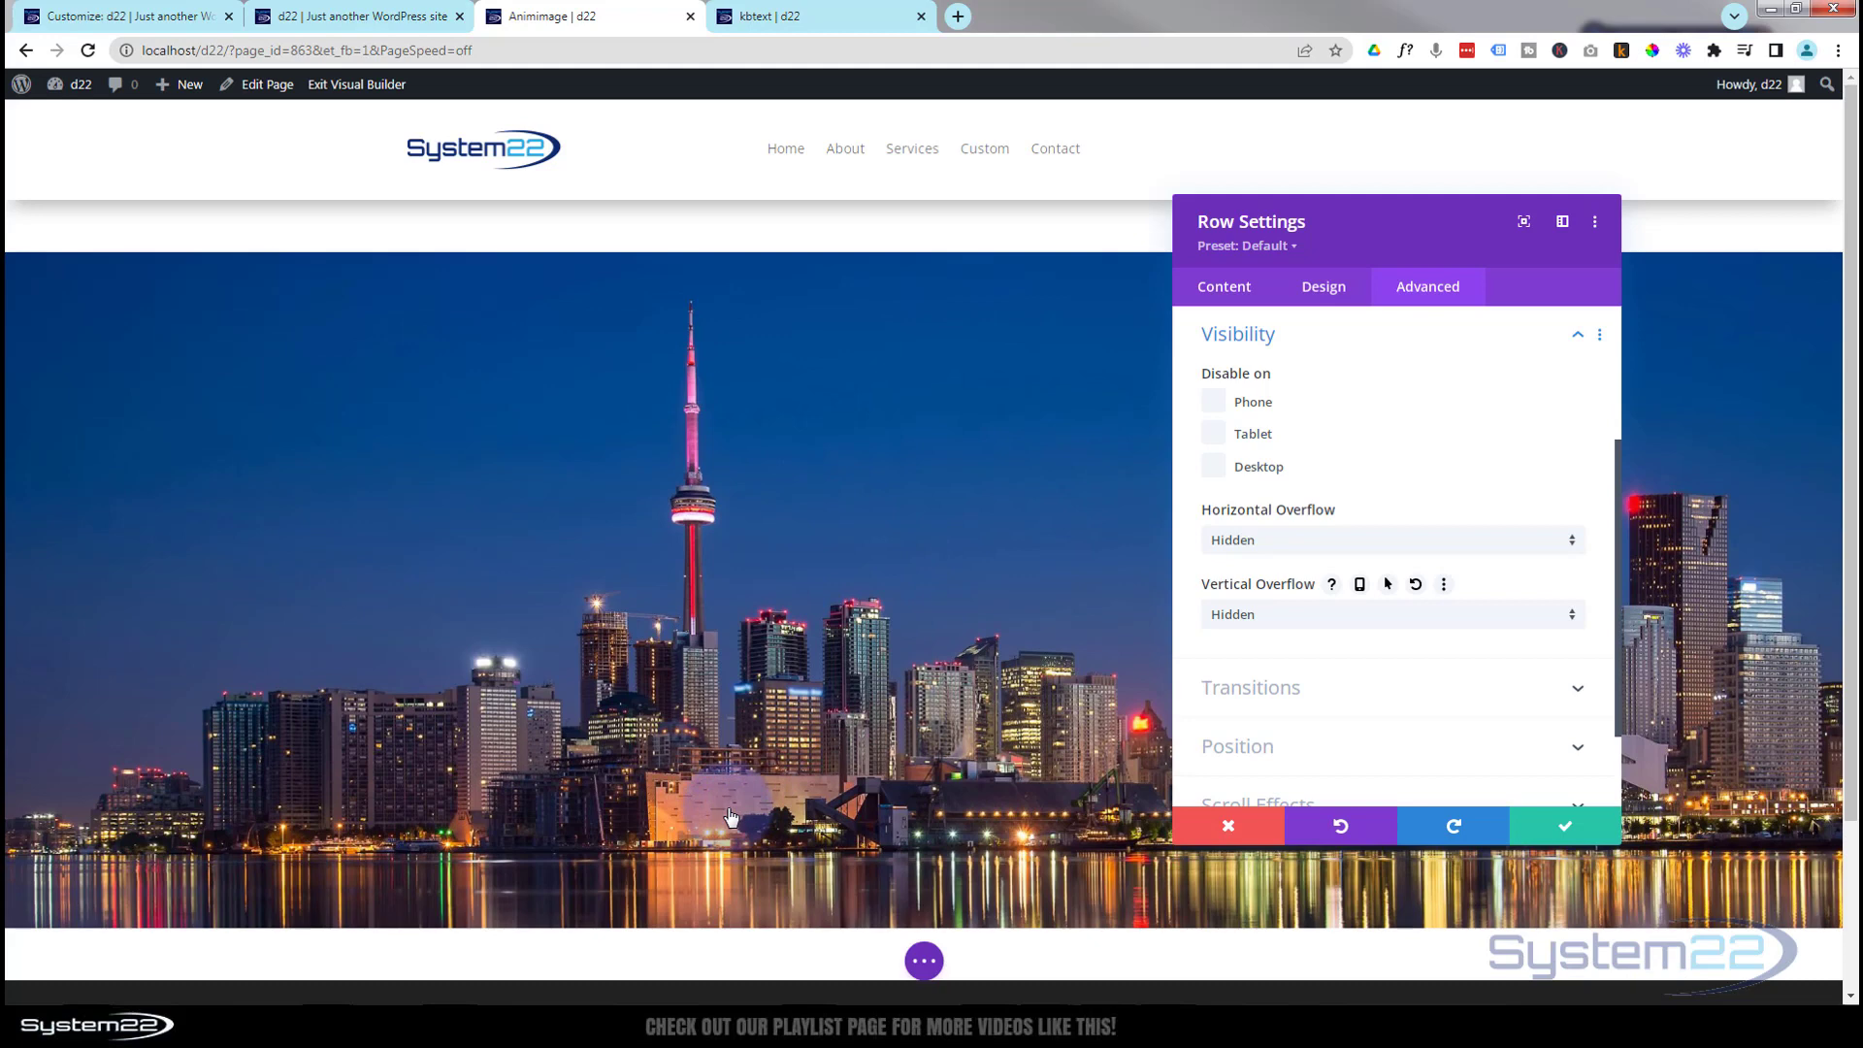
scroll(730, 818, "down", 1)
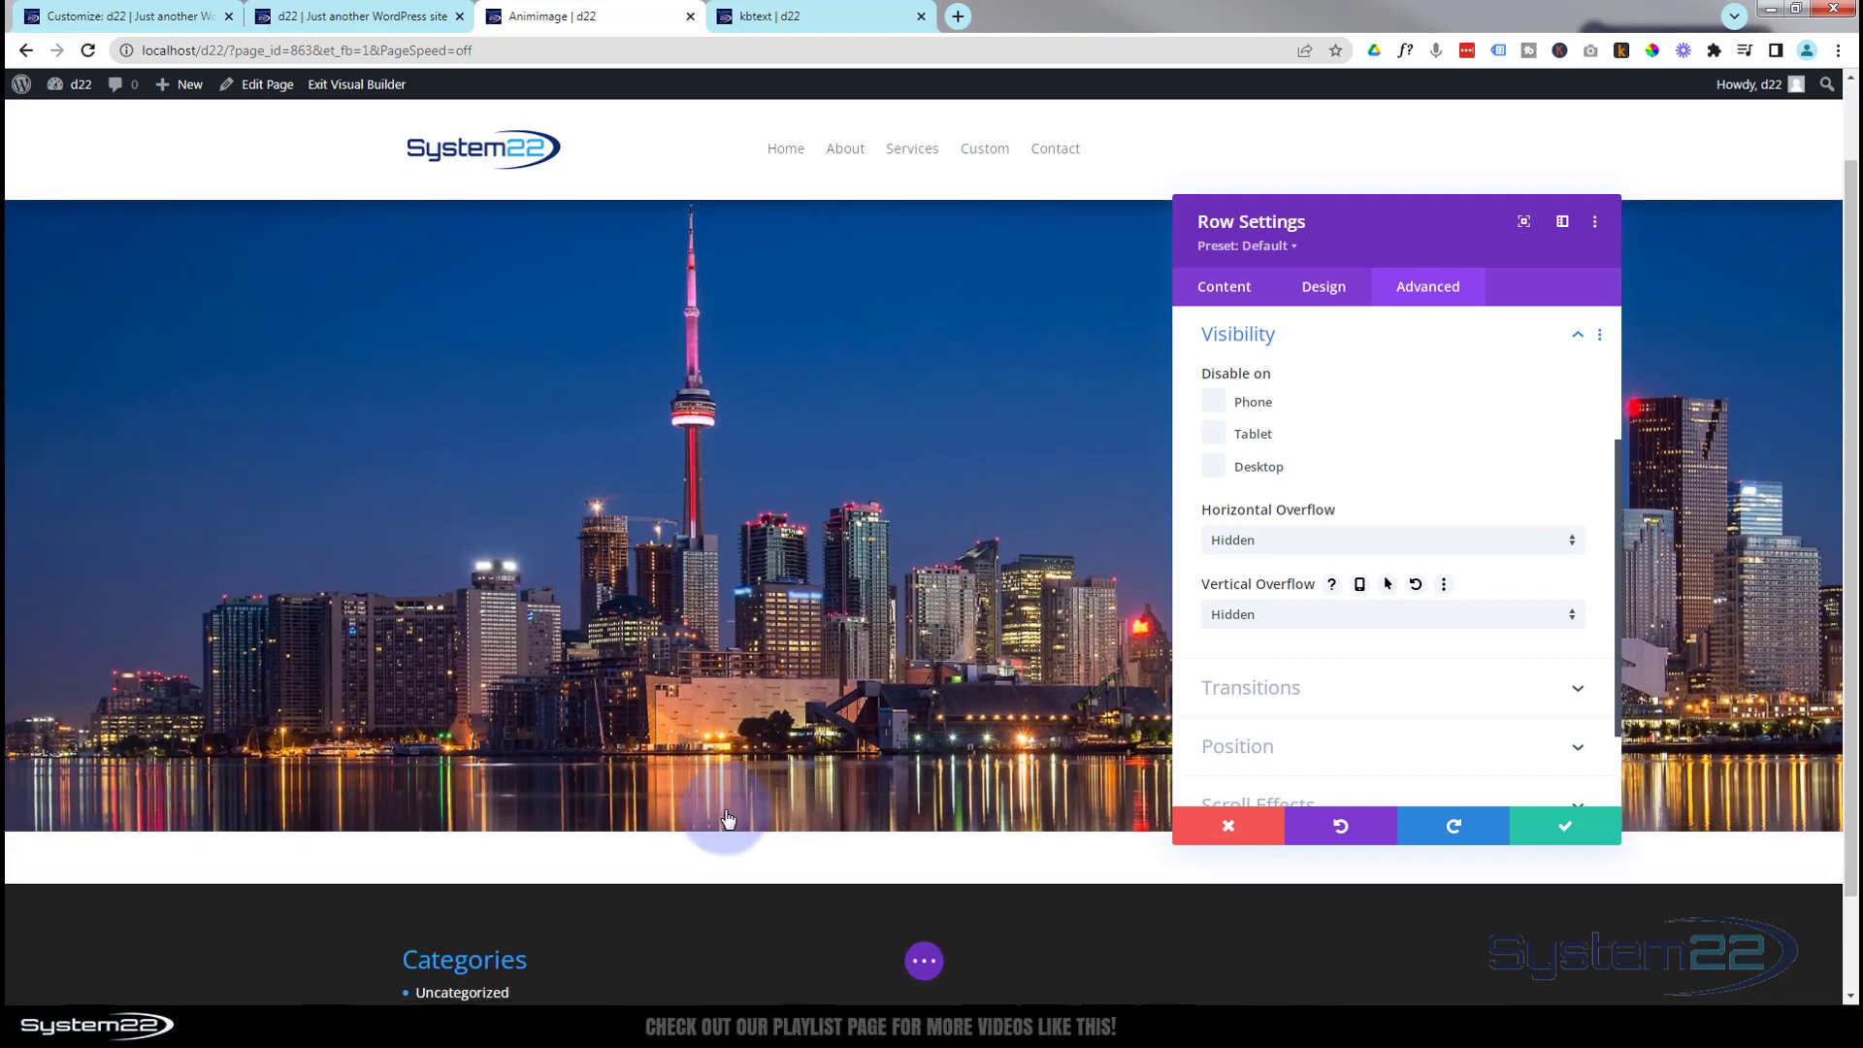
scroll(726, 821, "up", 1)
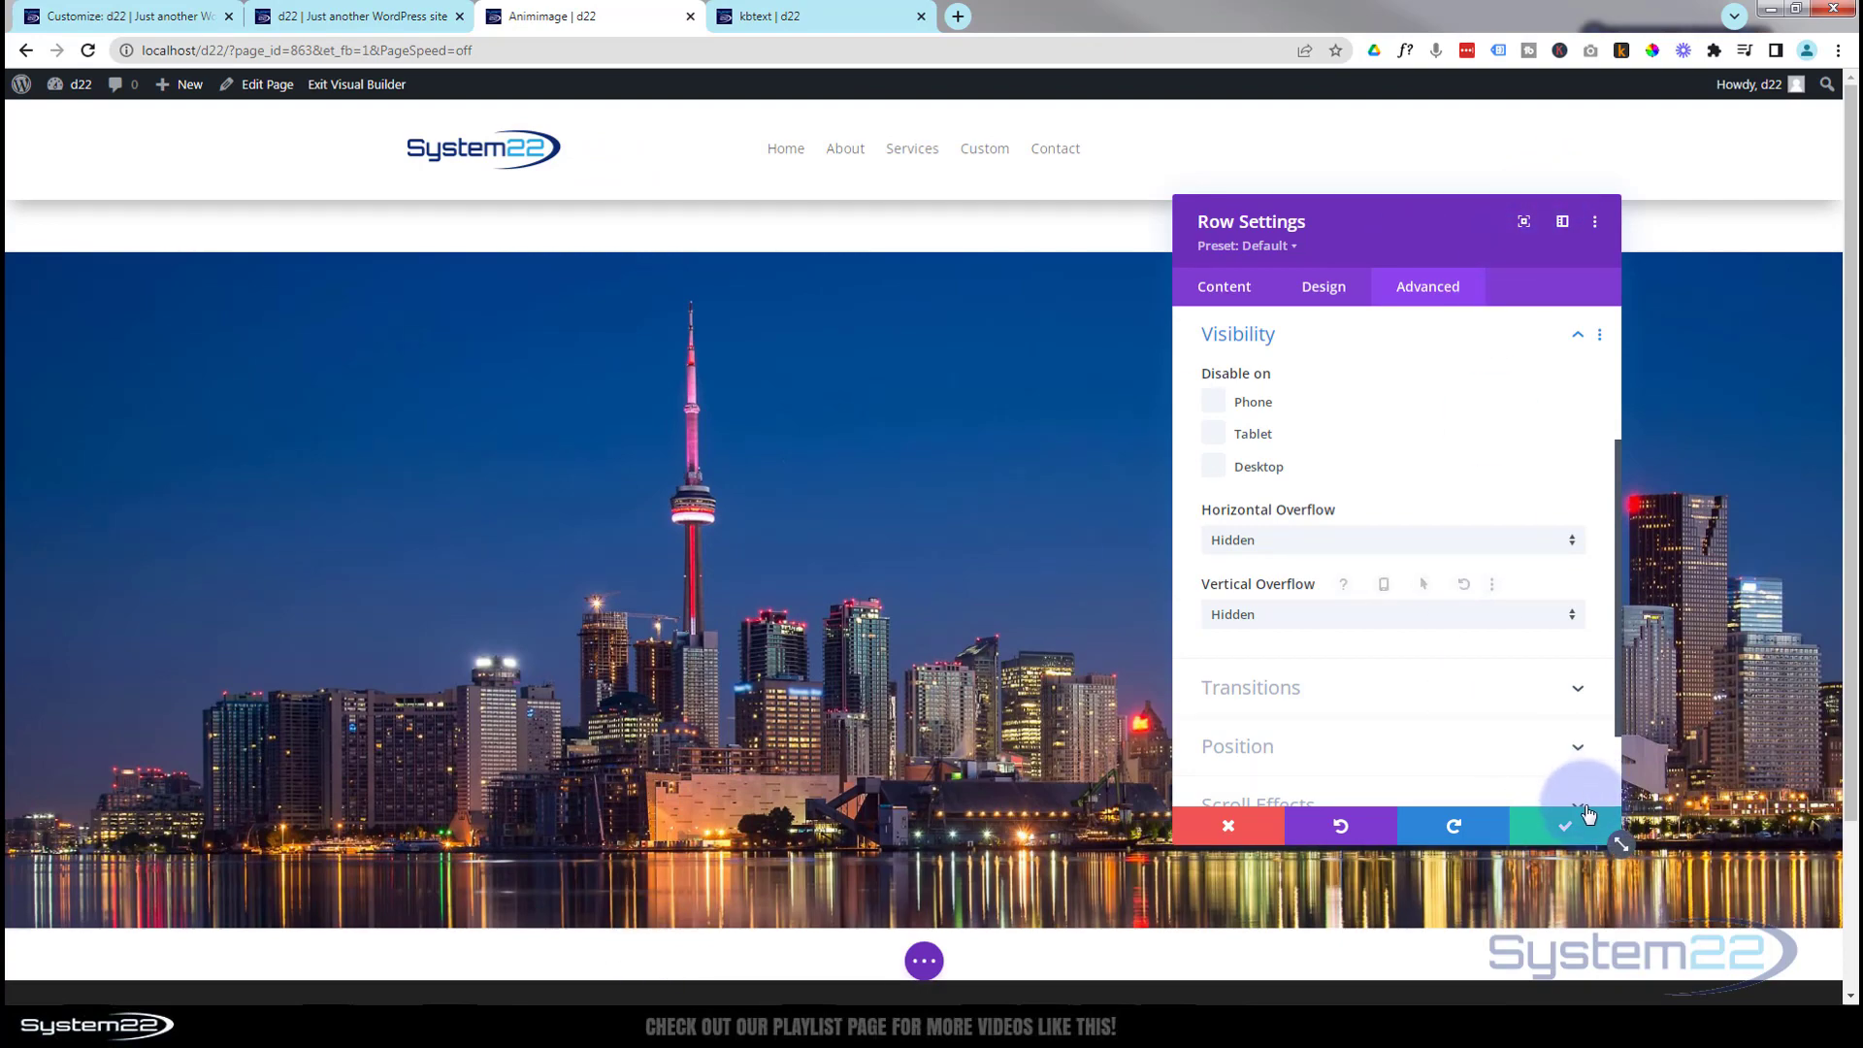
left_click(1581, 826)
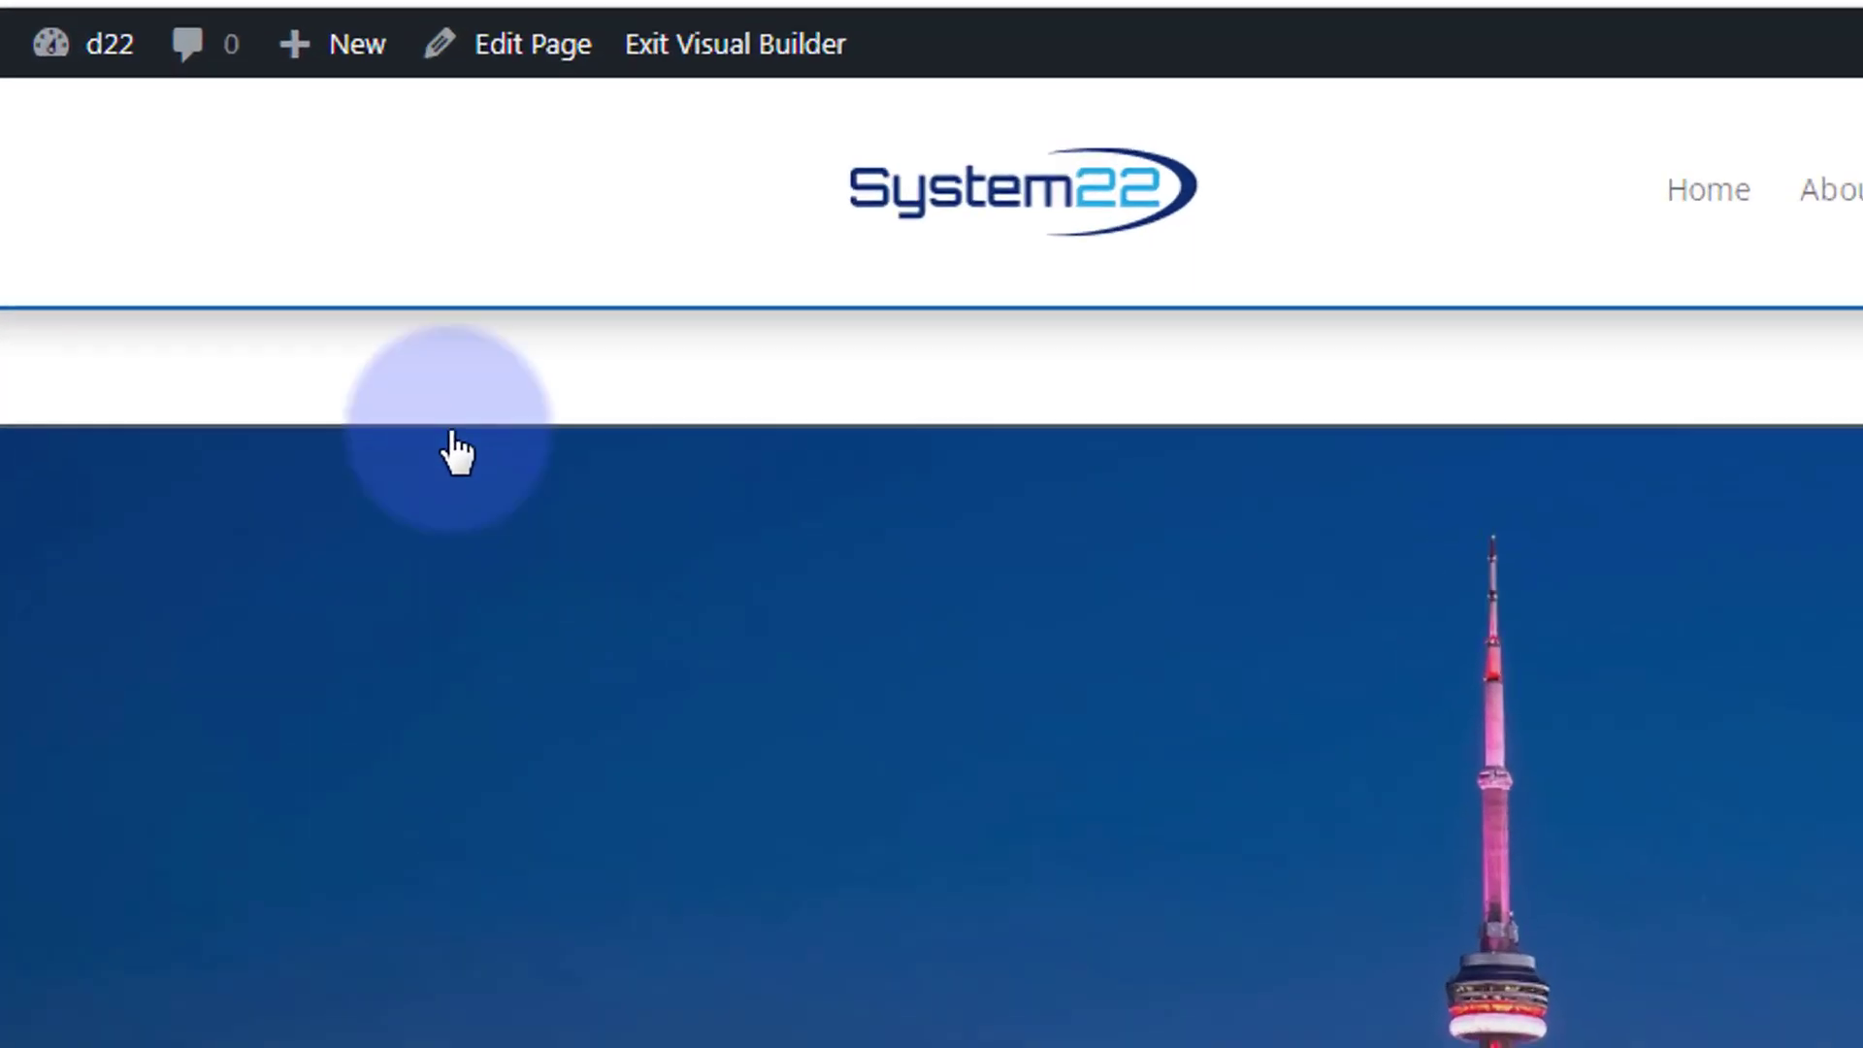
- Set the top and bottom padding of the section around the image to 0px and save the section settings
mouse_move(486, 465)
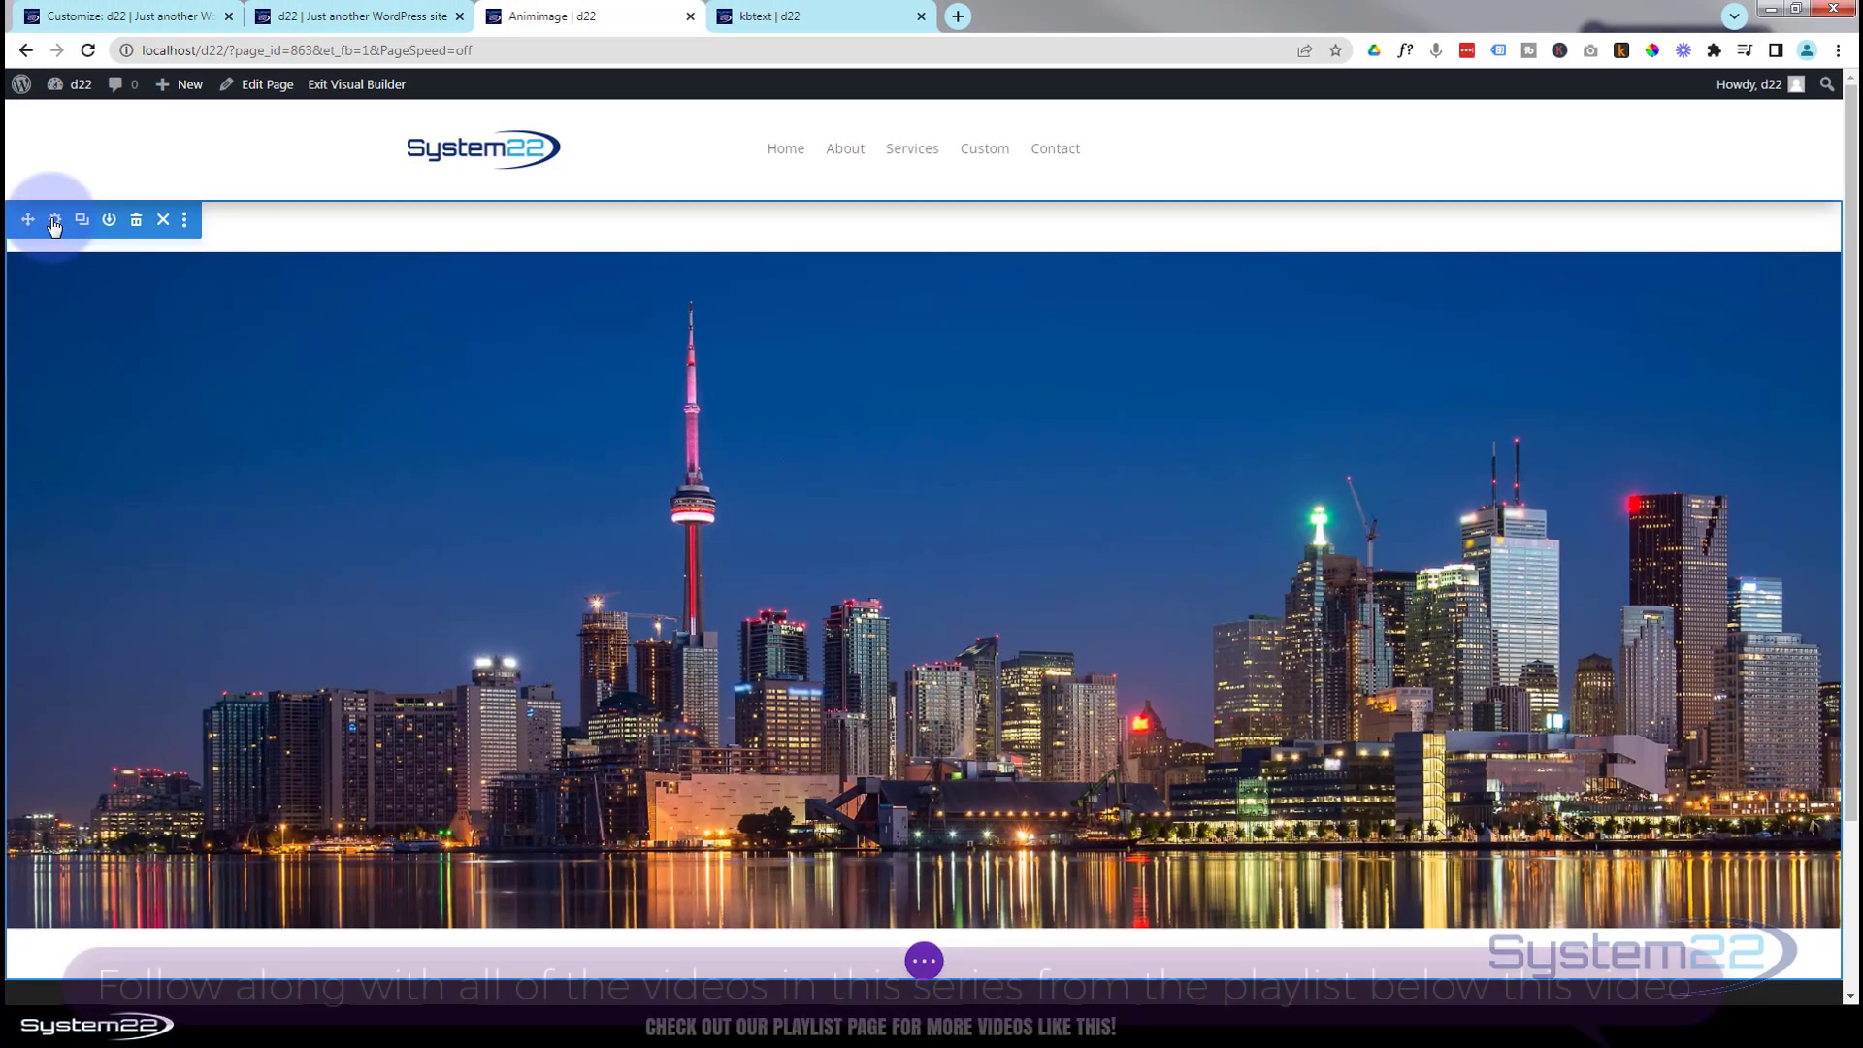
left_click(54, 252)
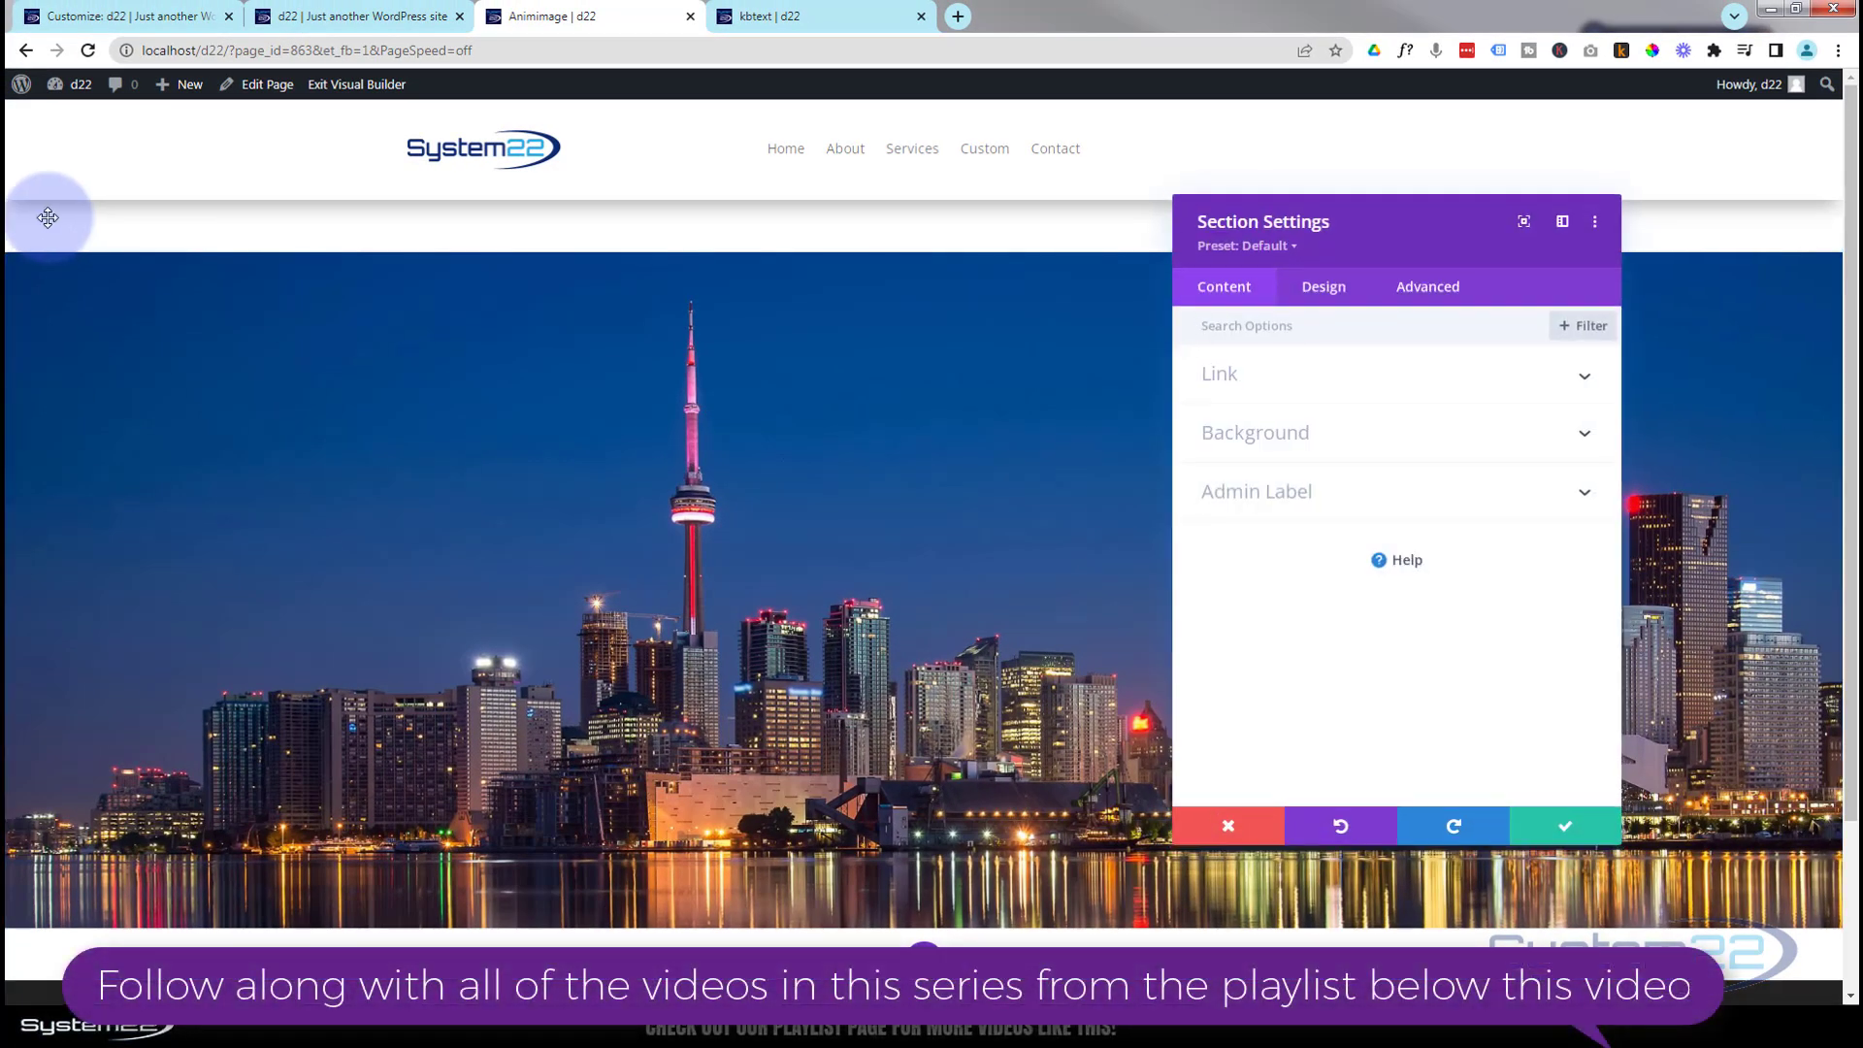
left_click(1321, 291)
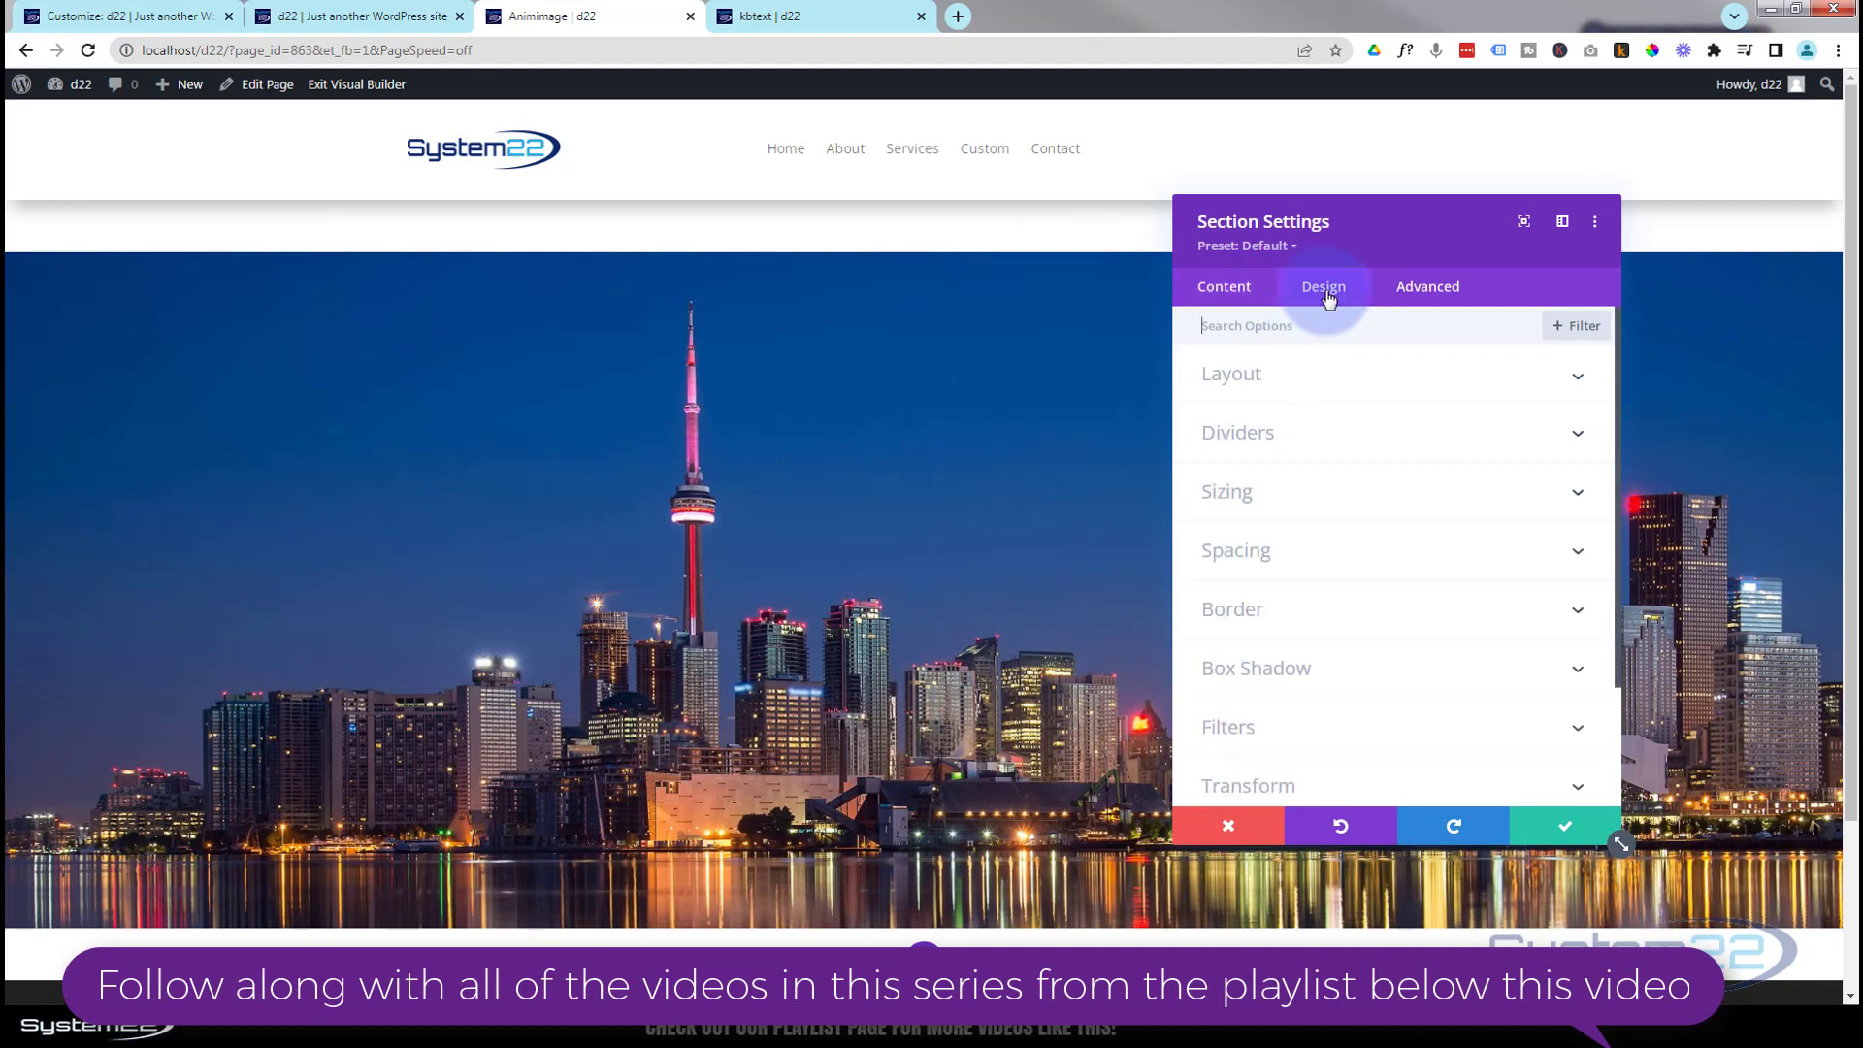
left_click(1351, 551)
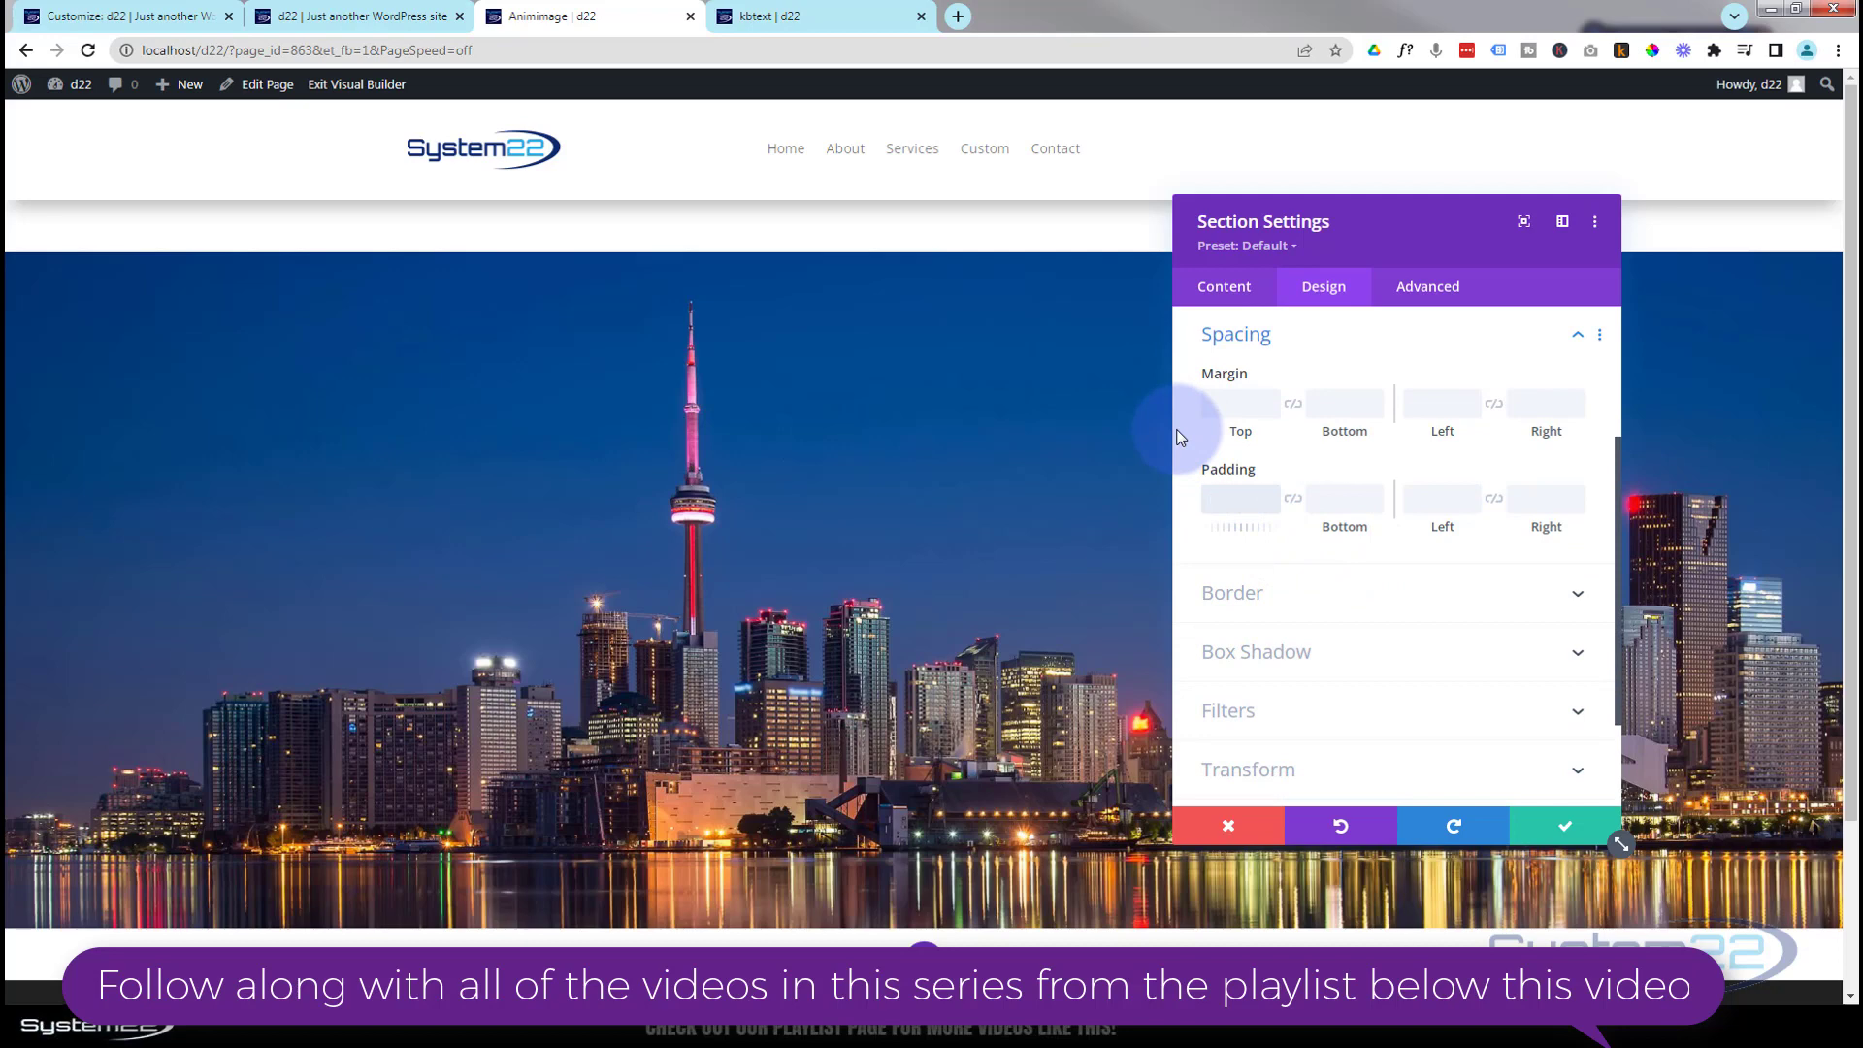
left_click(1293, 500)
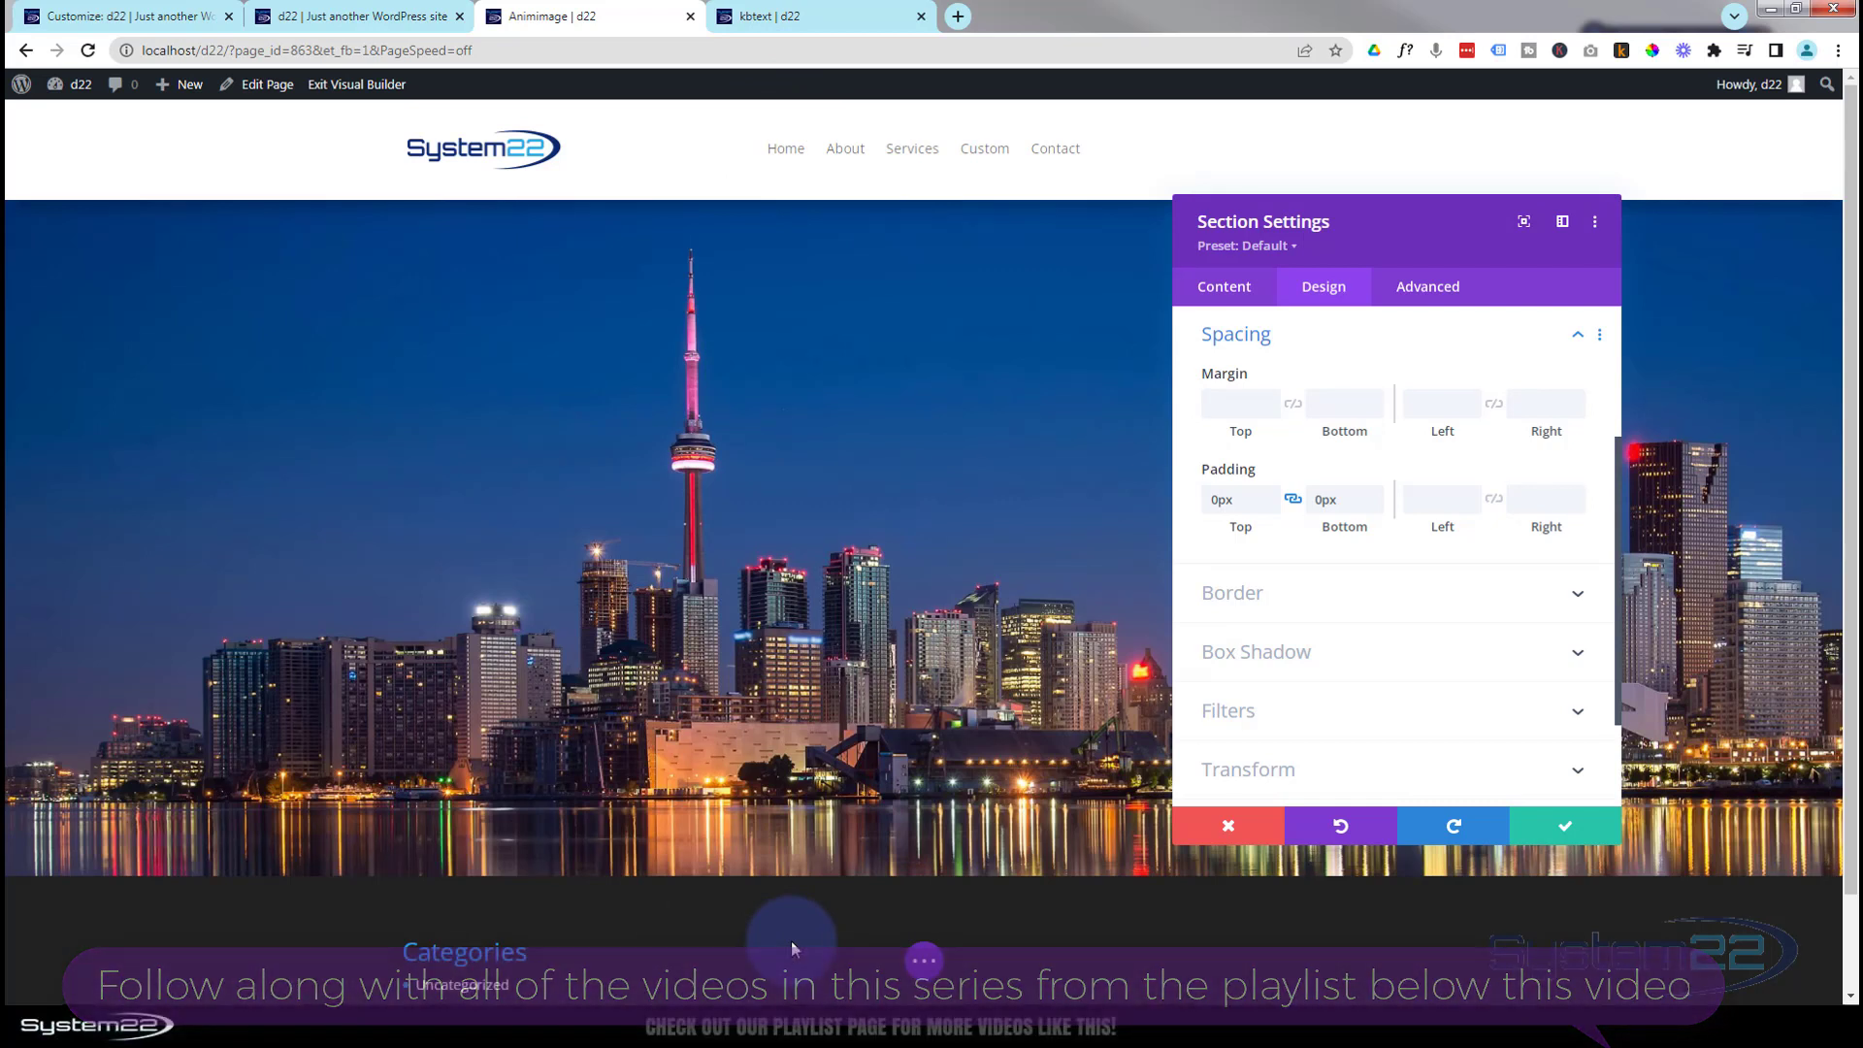
left_click(1565, 828)
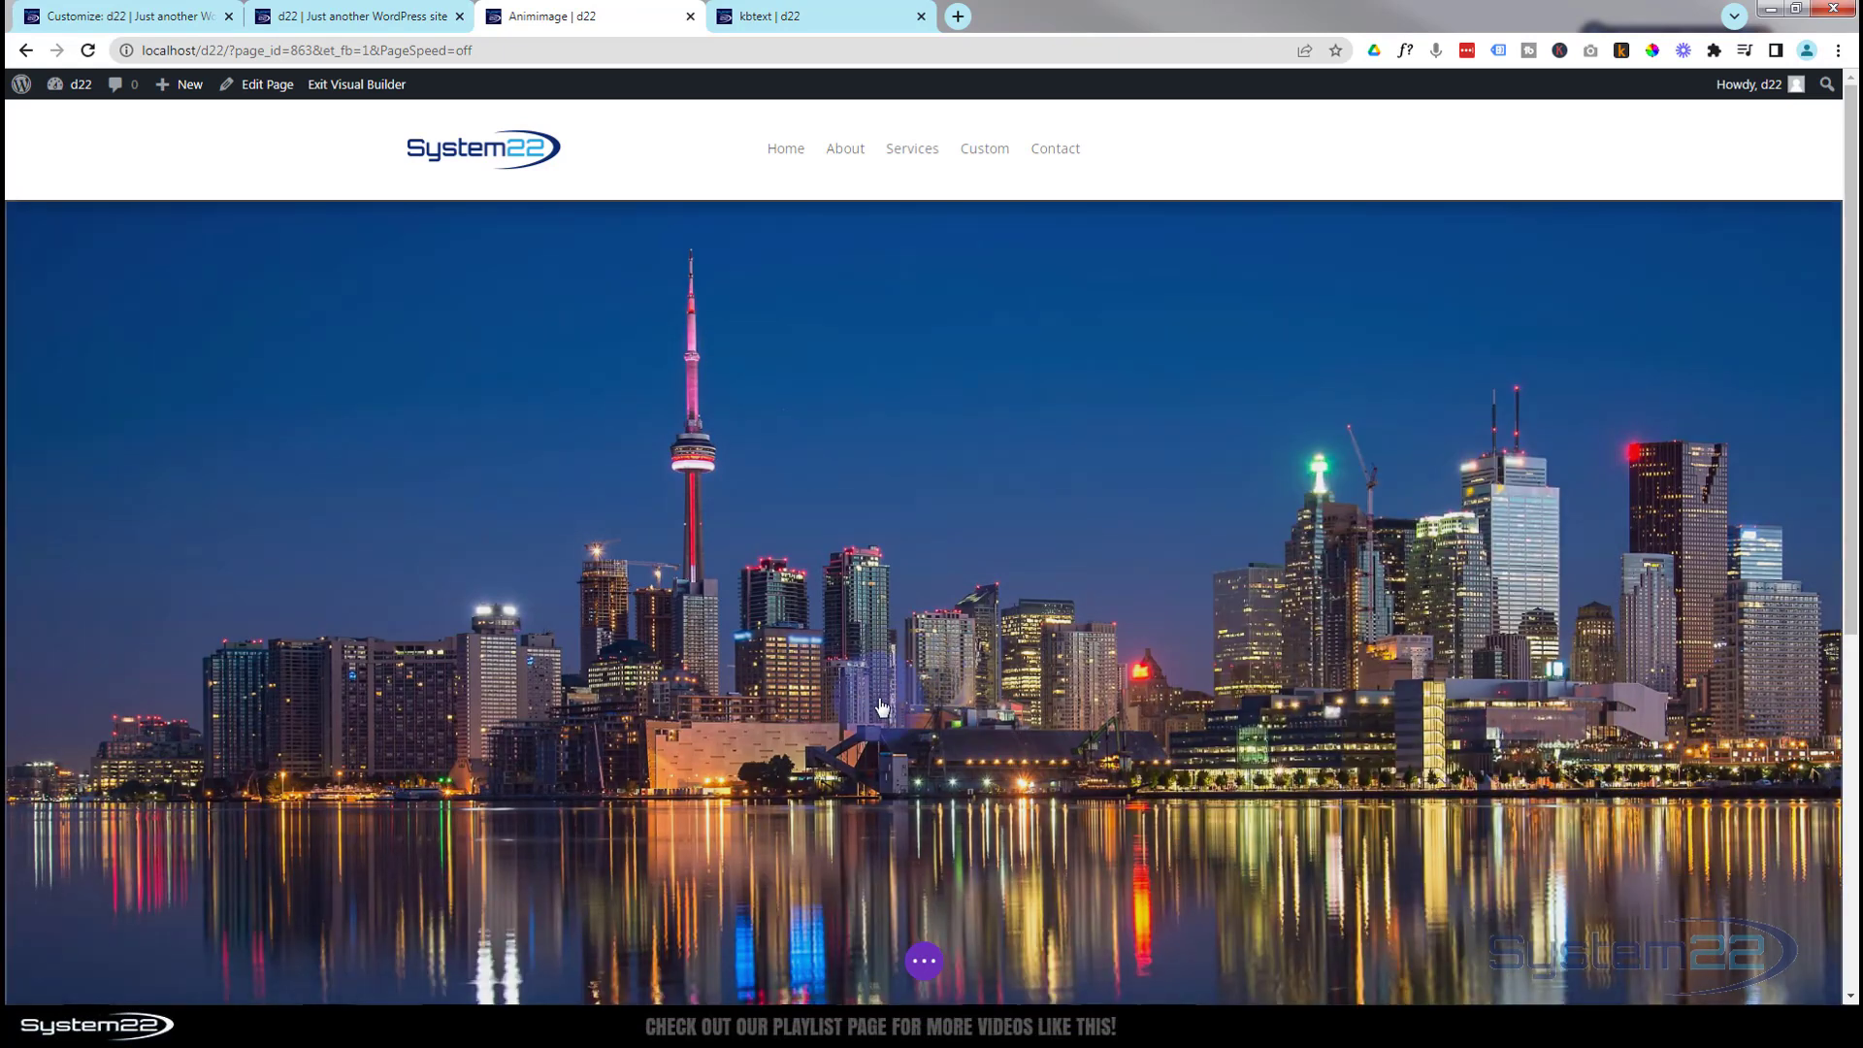
- Review the CSS class assigned to the image module, close its settings and show the builder's page-level controls
mouse_move(881, 709)
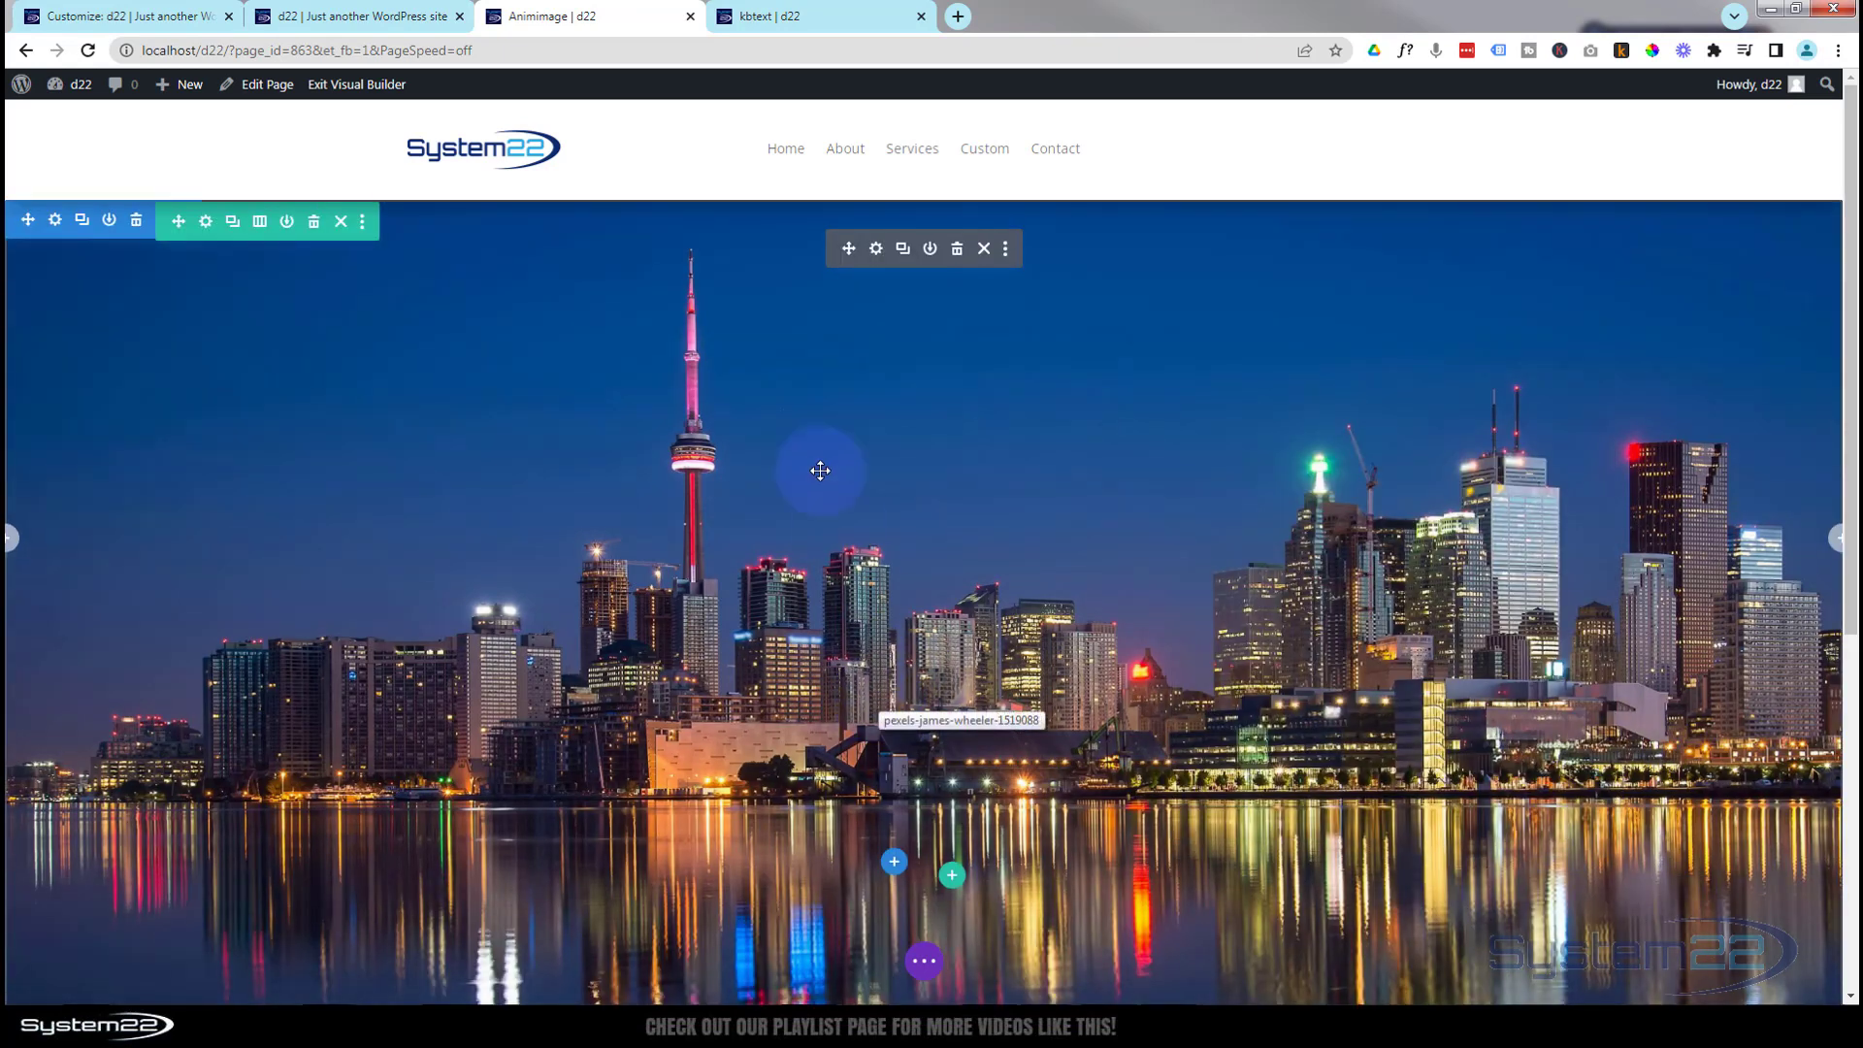
left_click(876, 251)
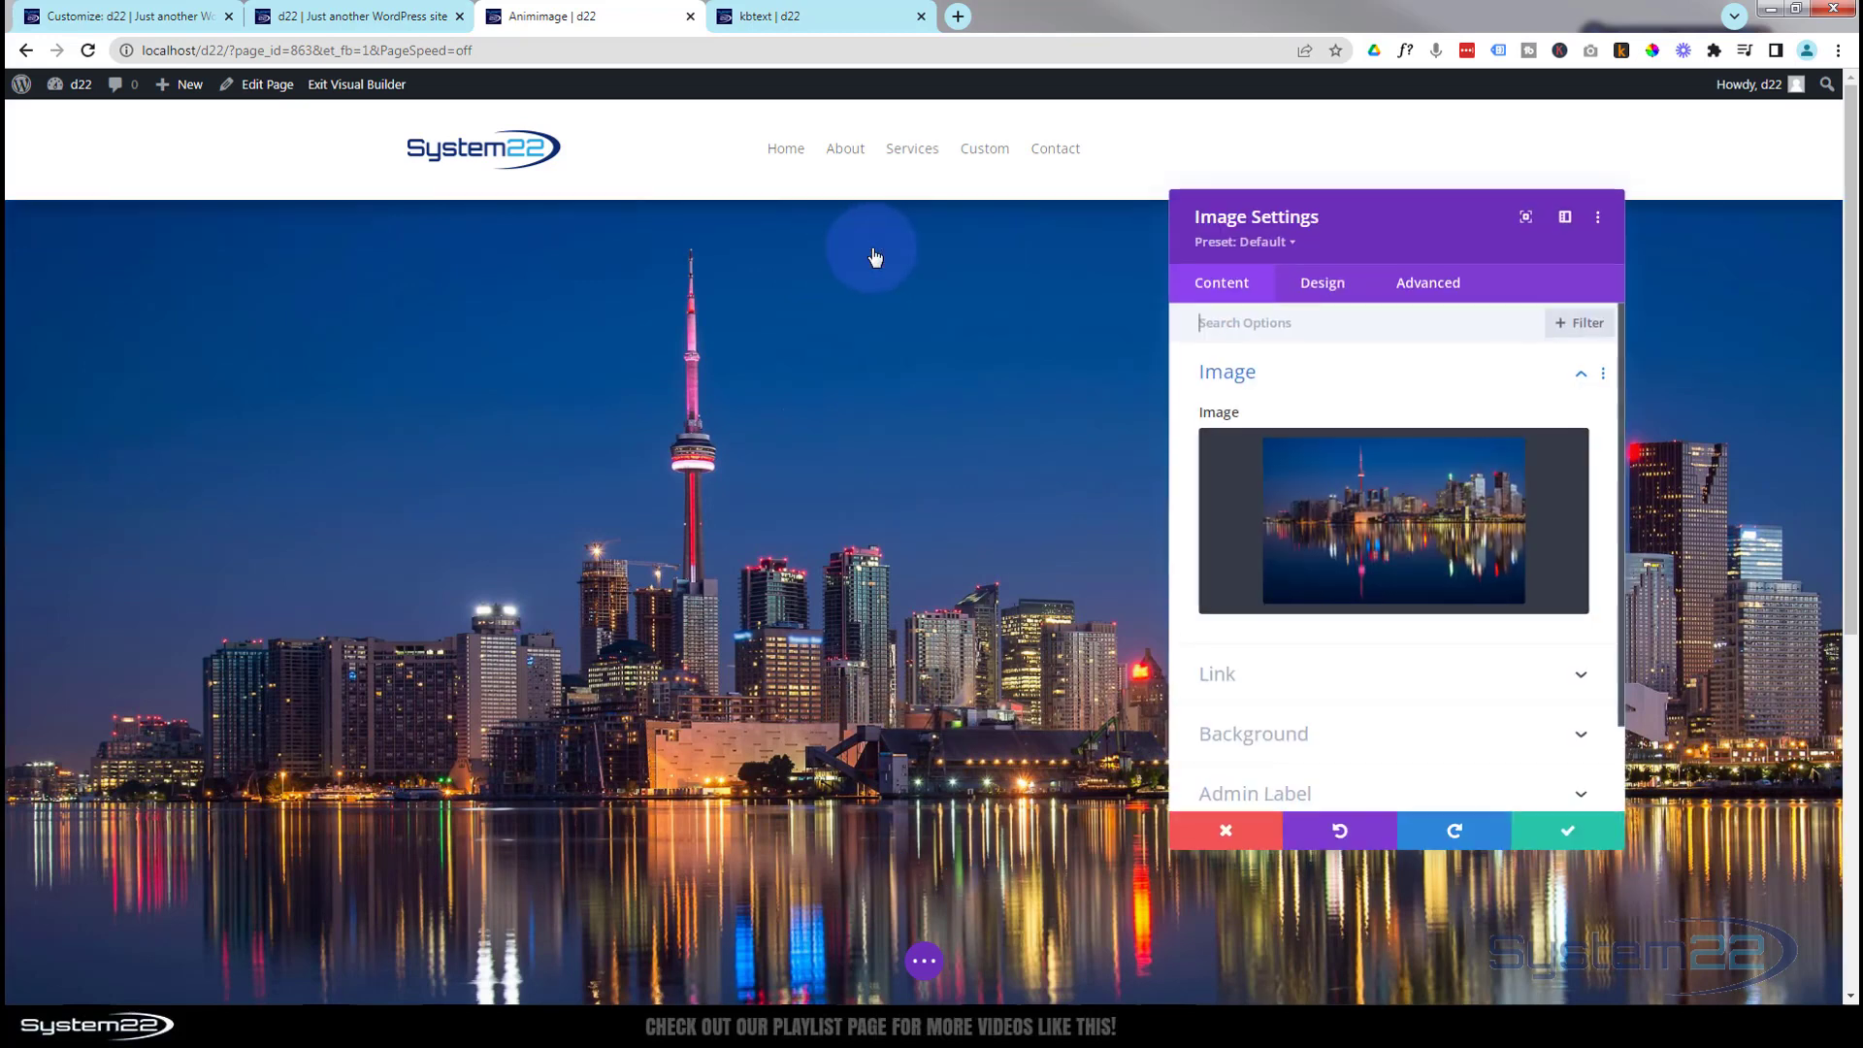
left_click(1422, 288)
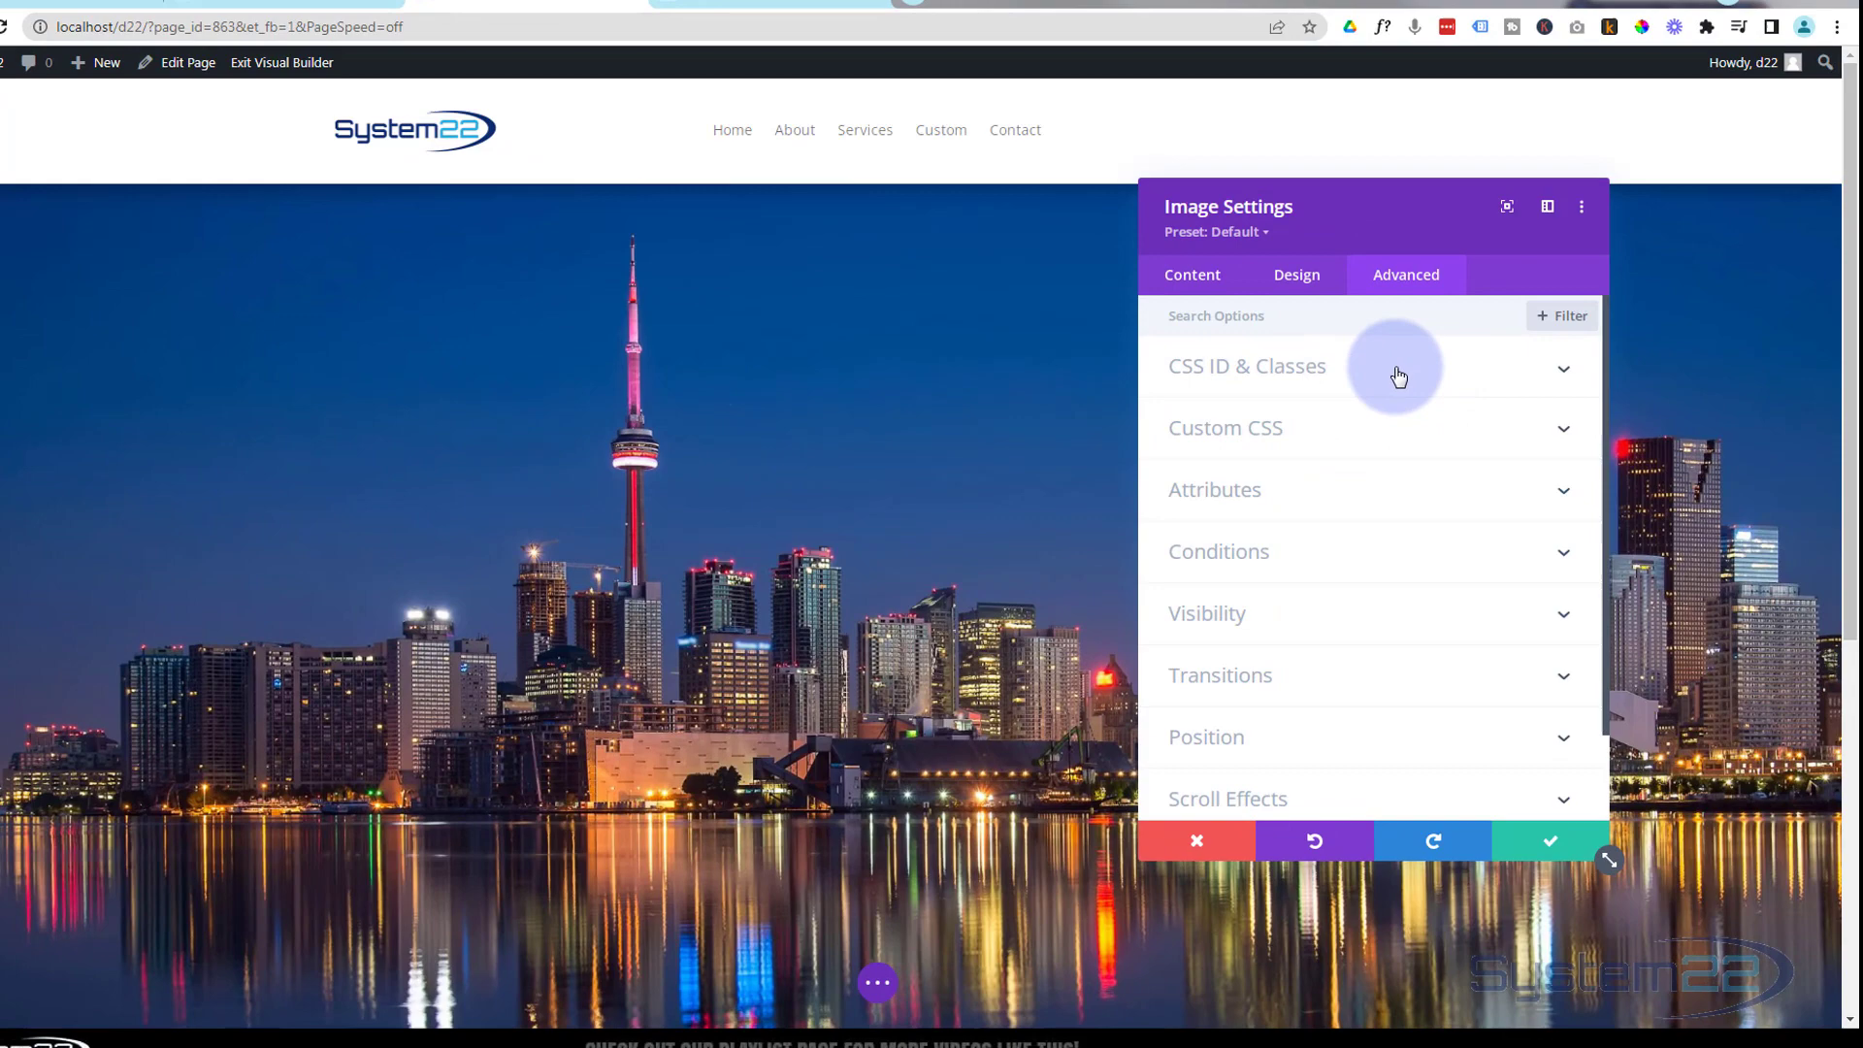
left_click(1397, 377)
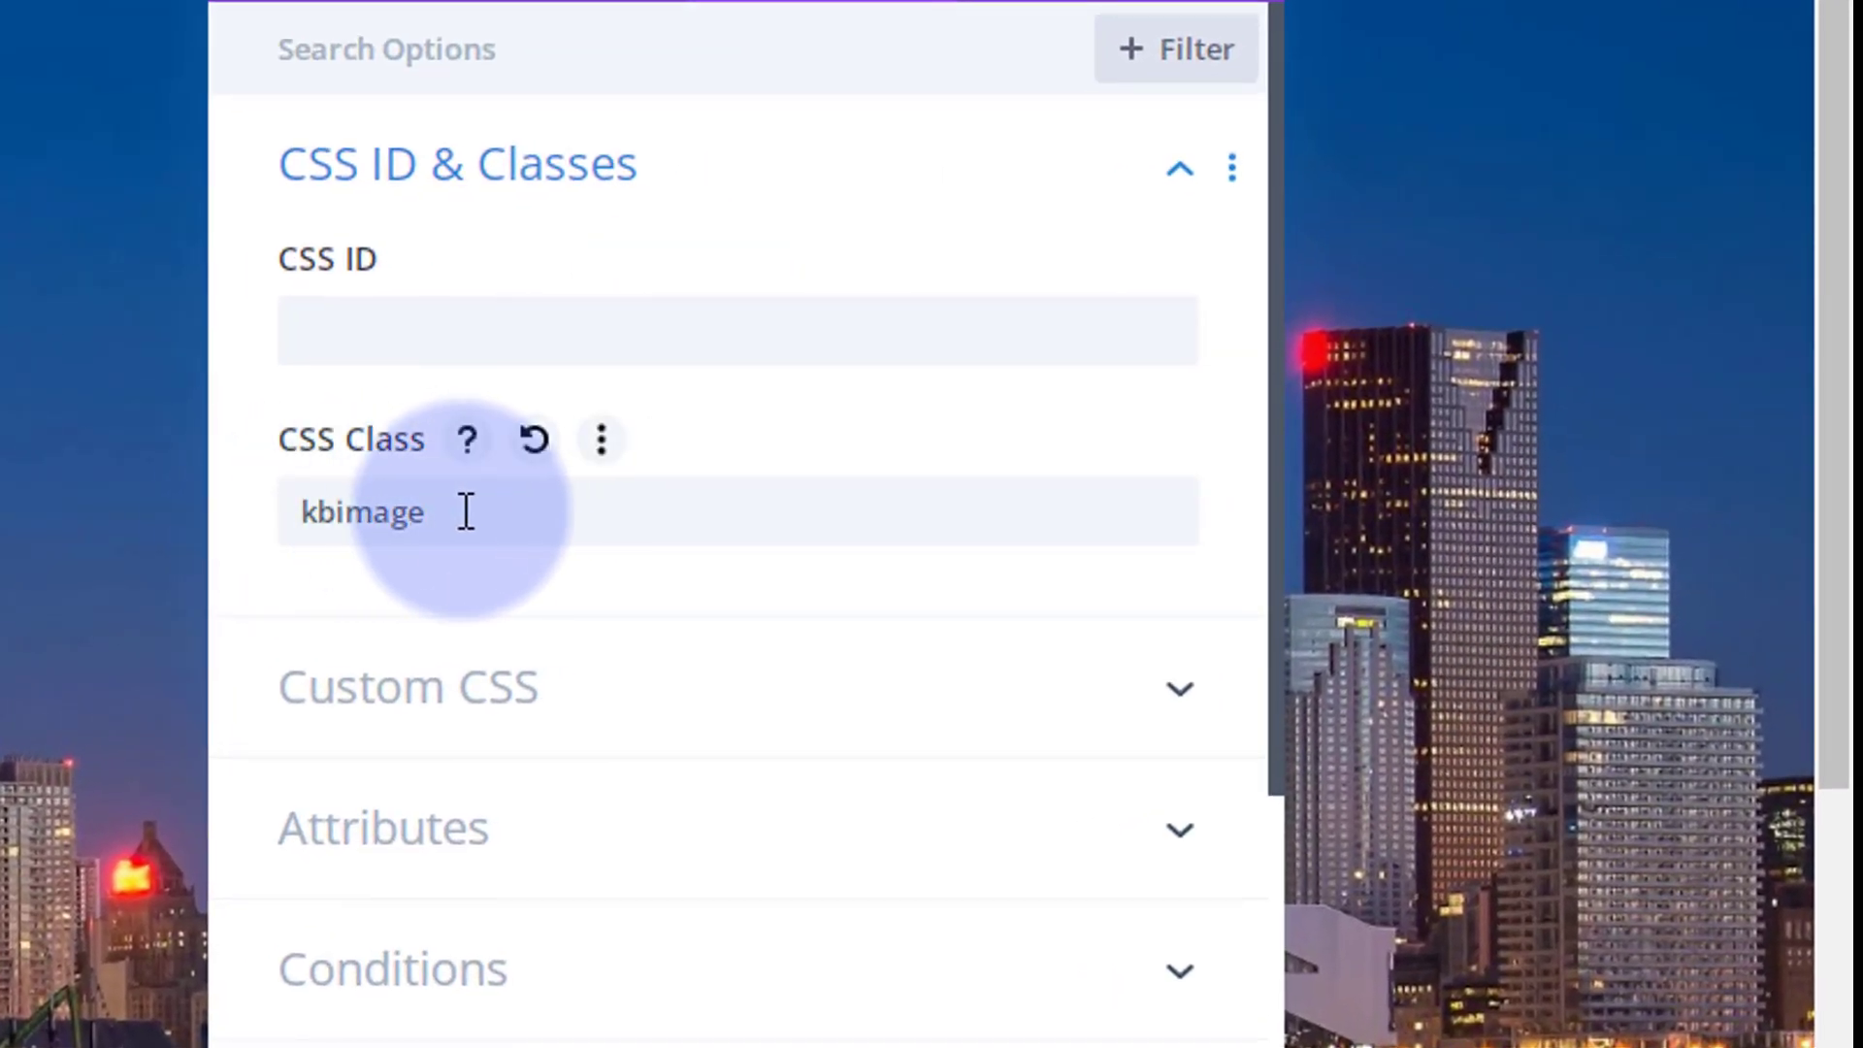
left_click_drag(466, 511, 253, 528)
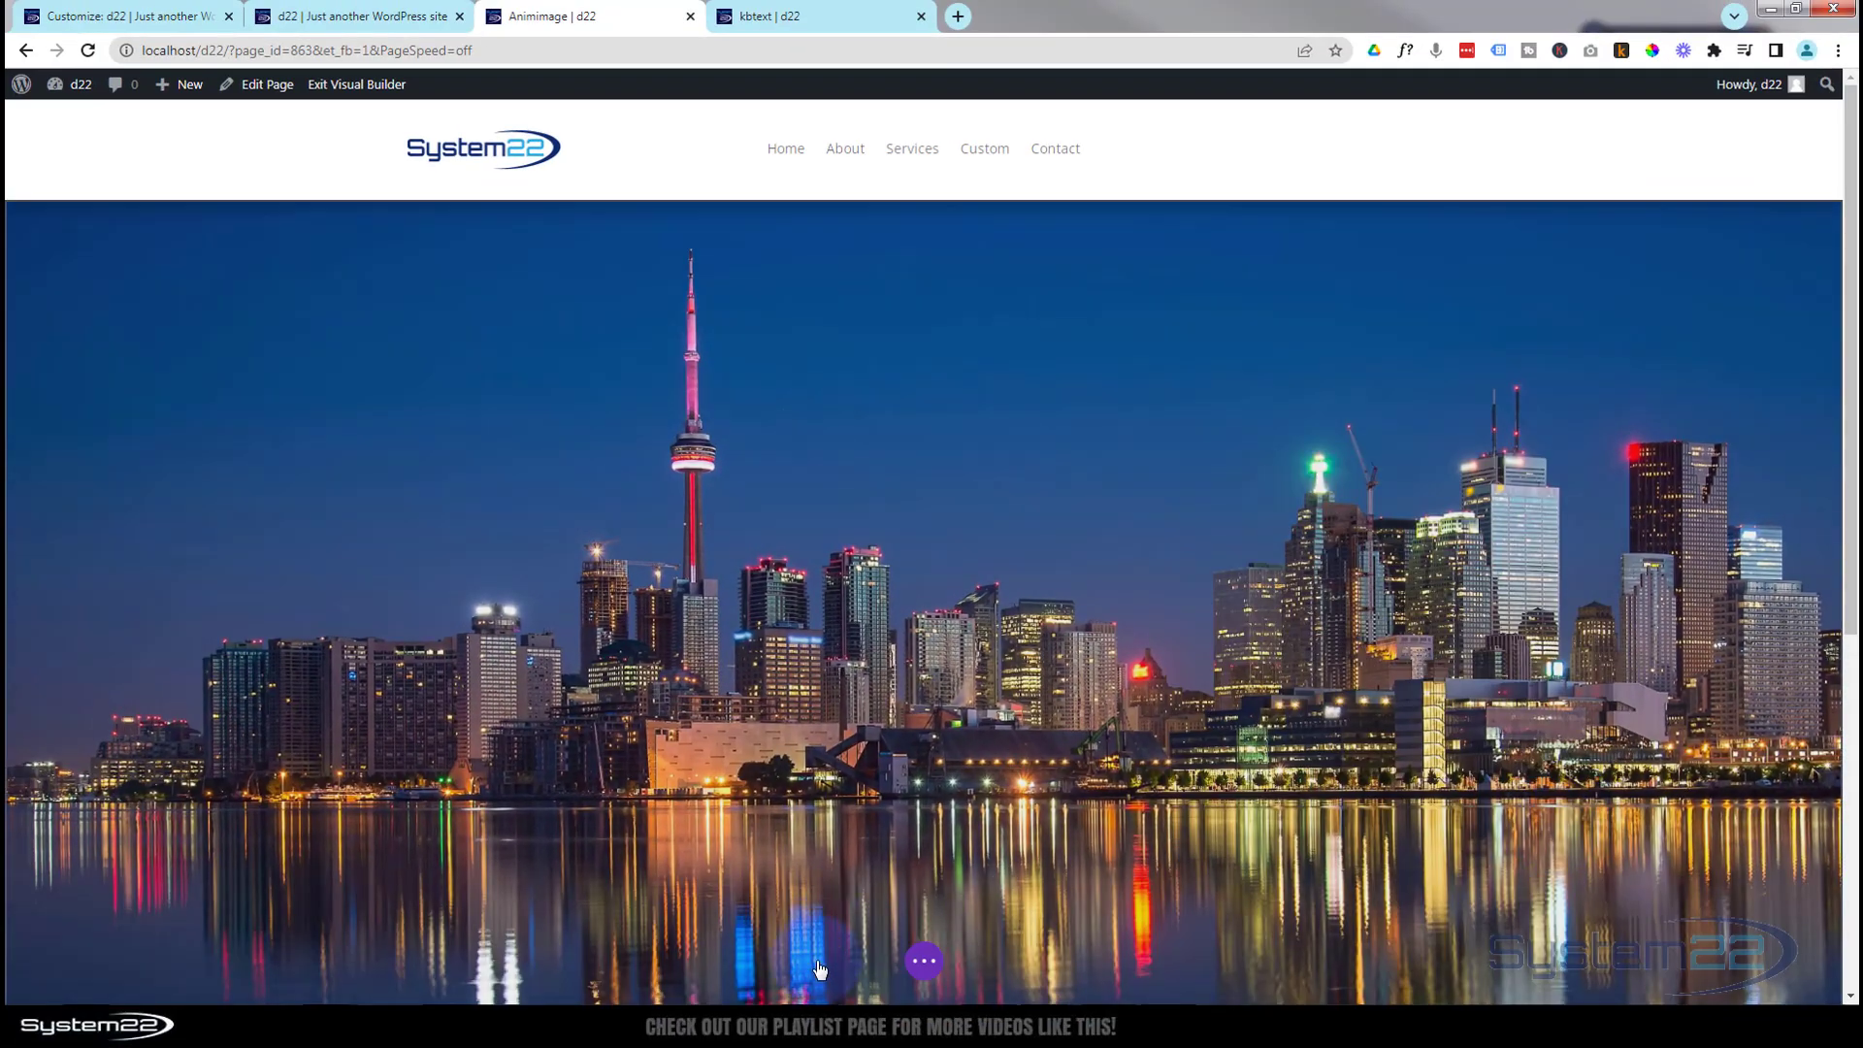
left_click(923, 961)
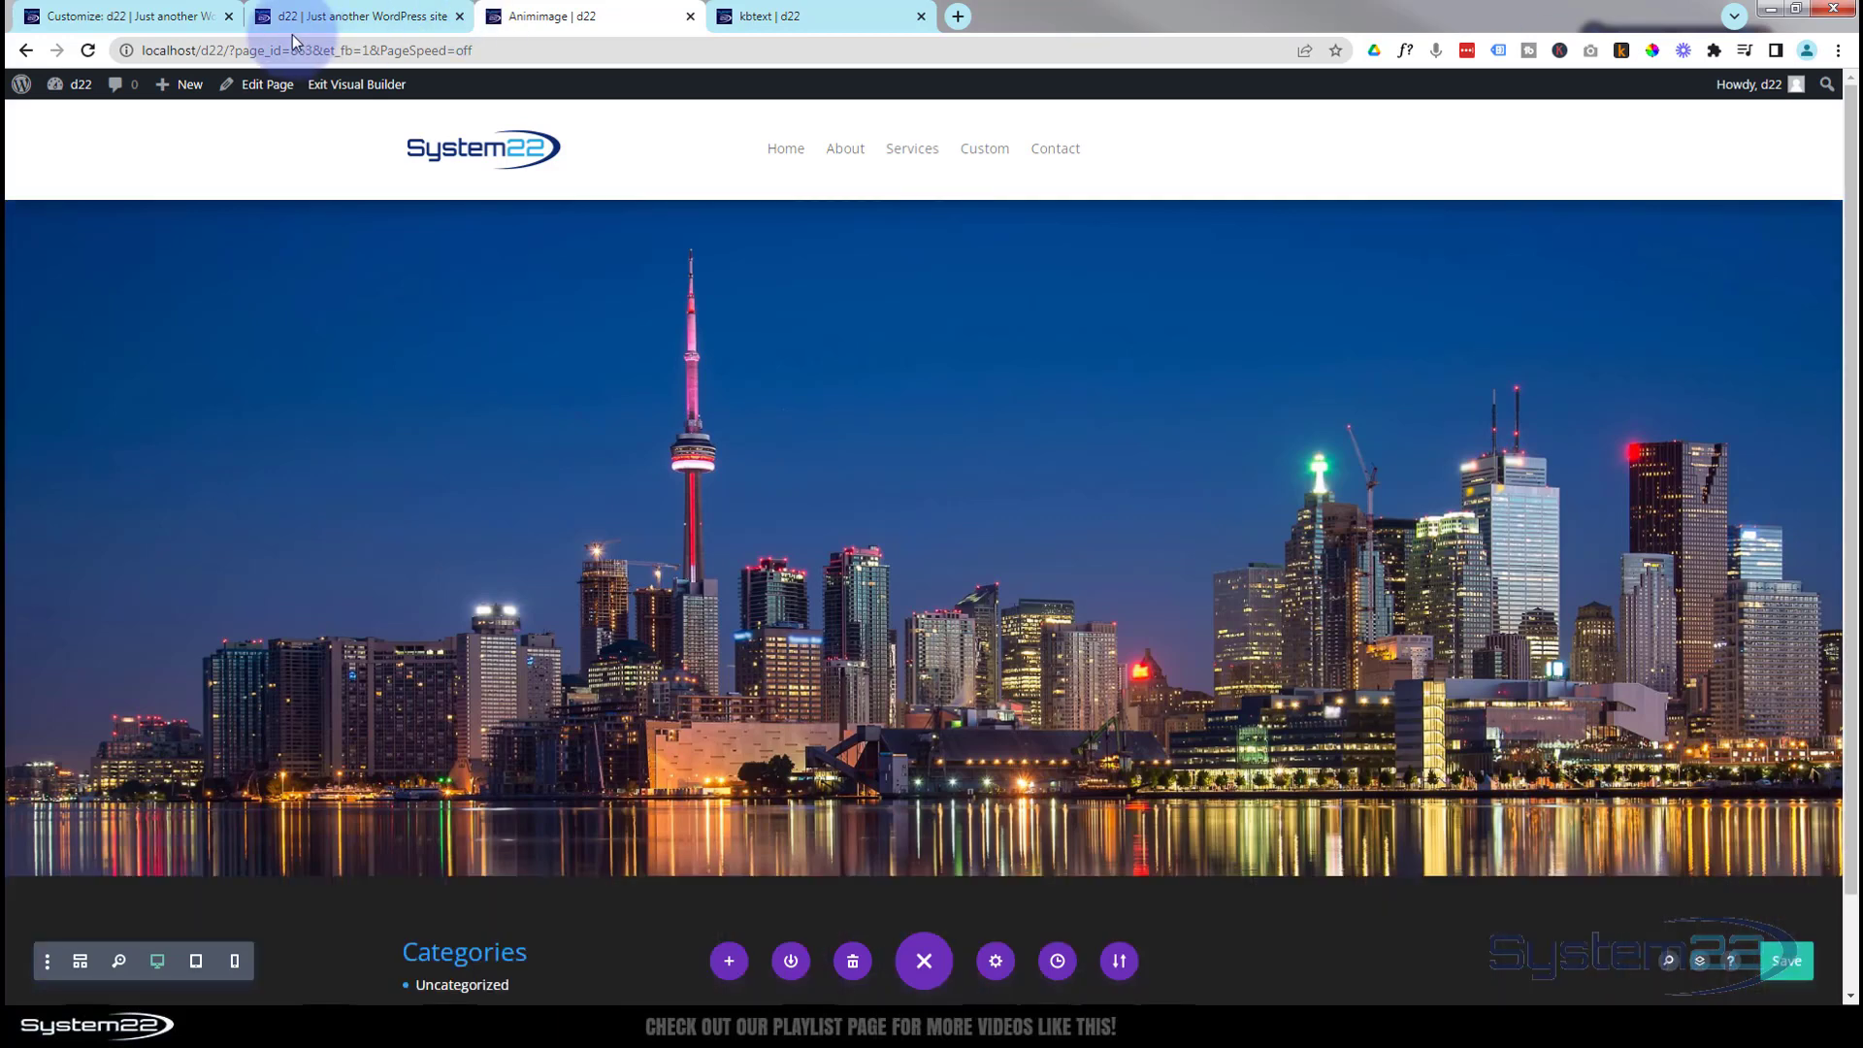
- Switch to the Customizer, close it and reopen it from the WordPress dashboard
left_click(61, 20)
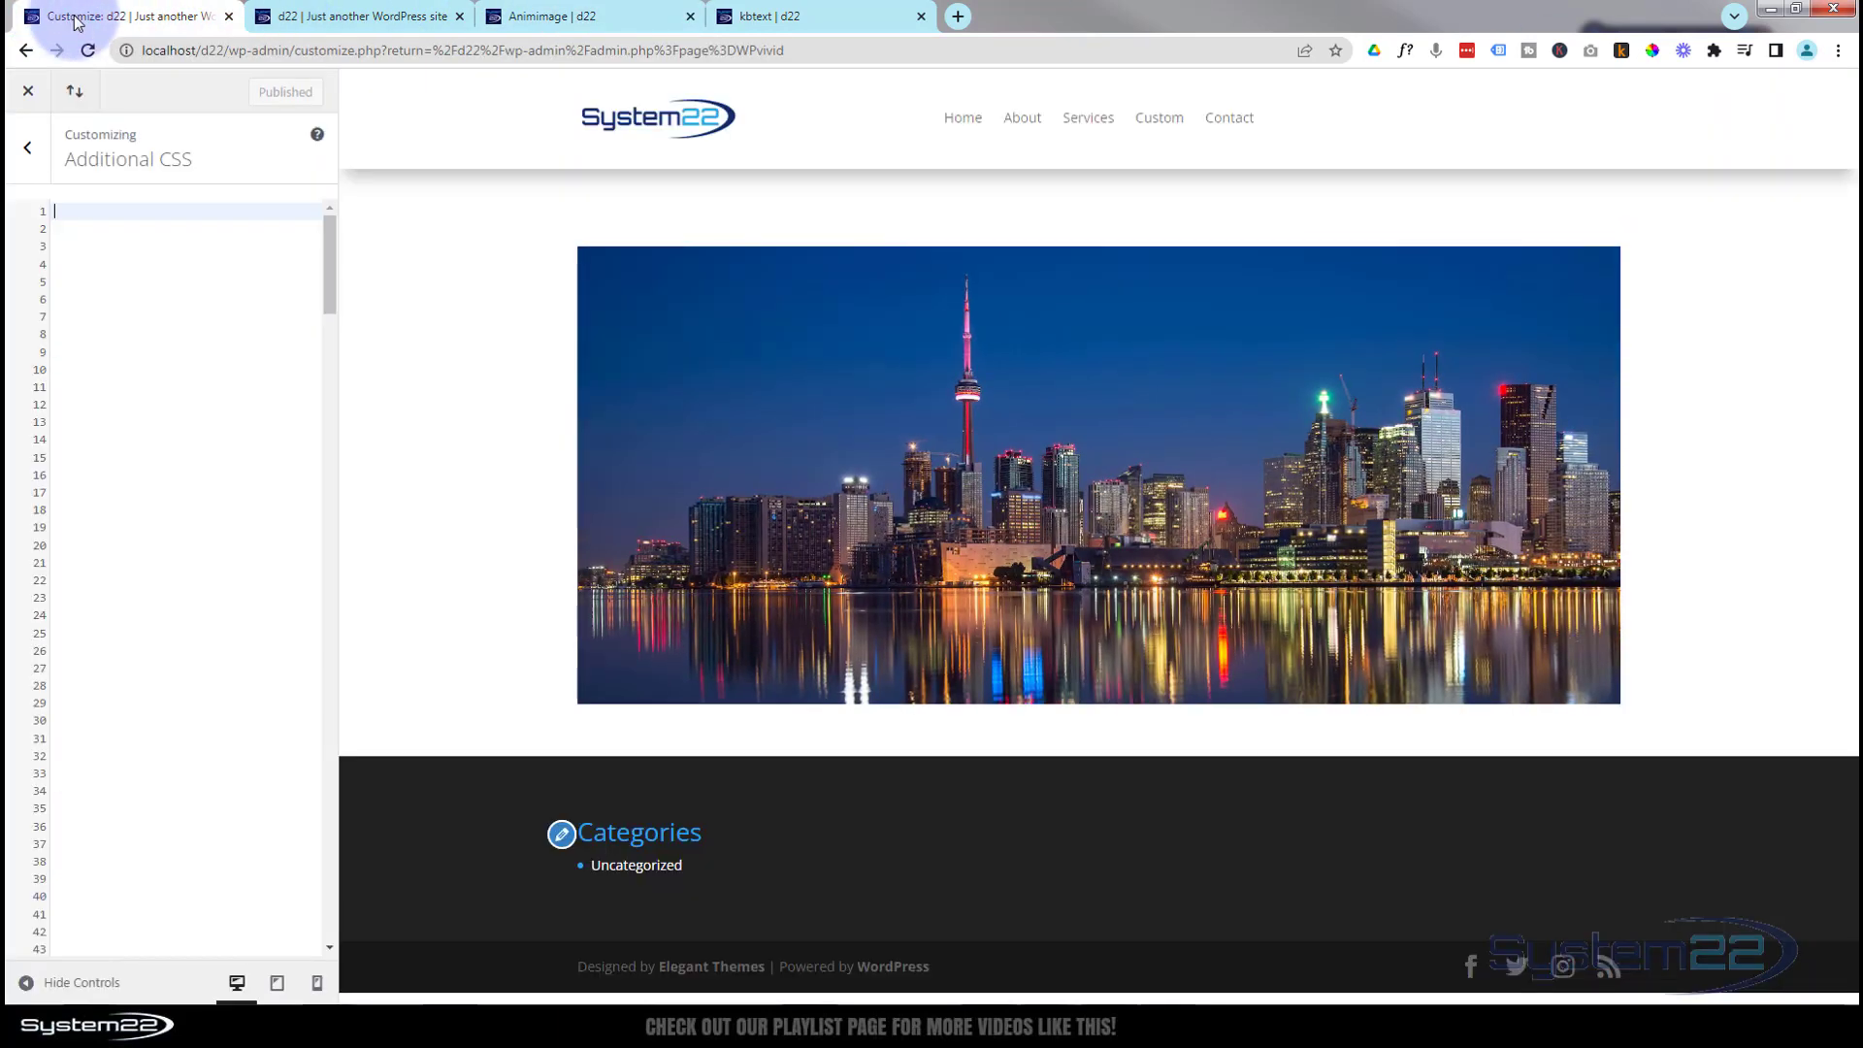
left_click(28, 95)
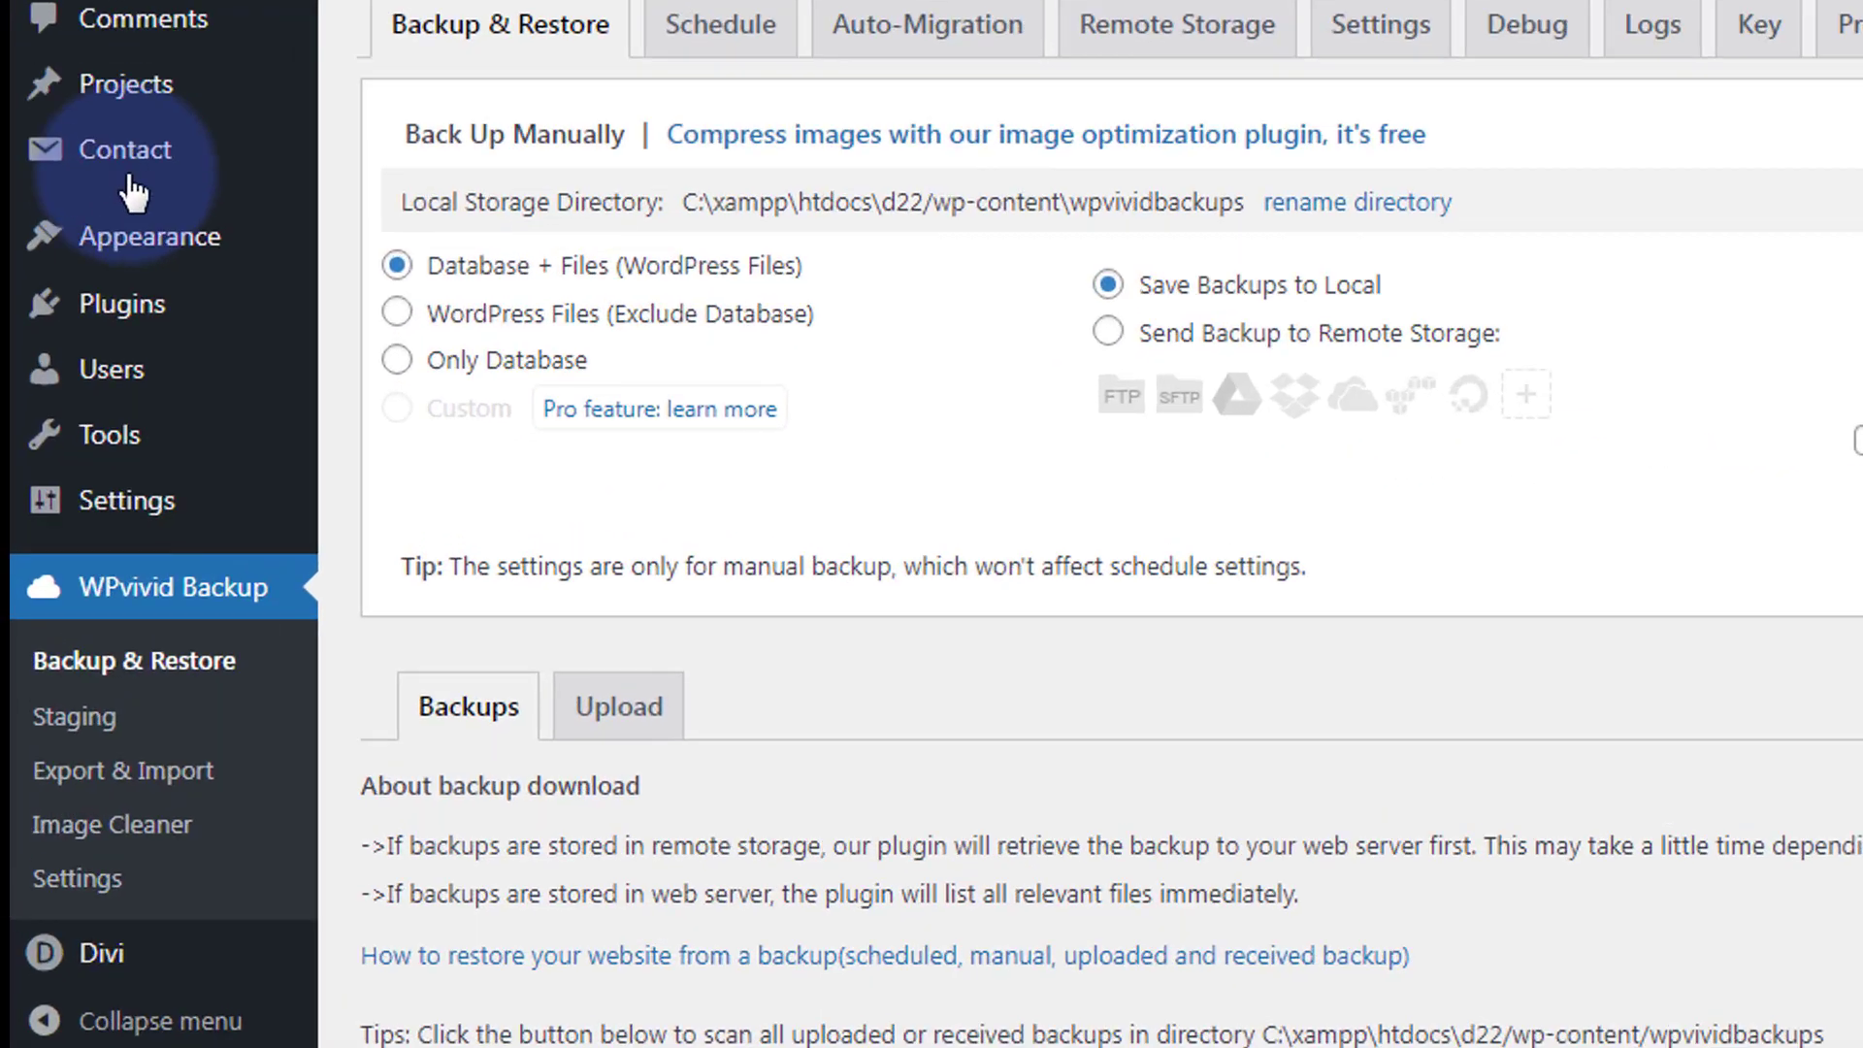
mouse_move(68, 388)
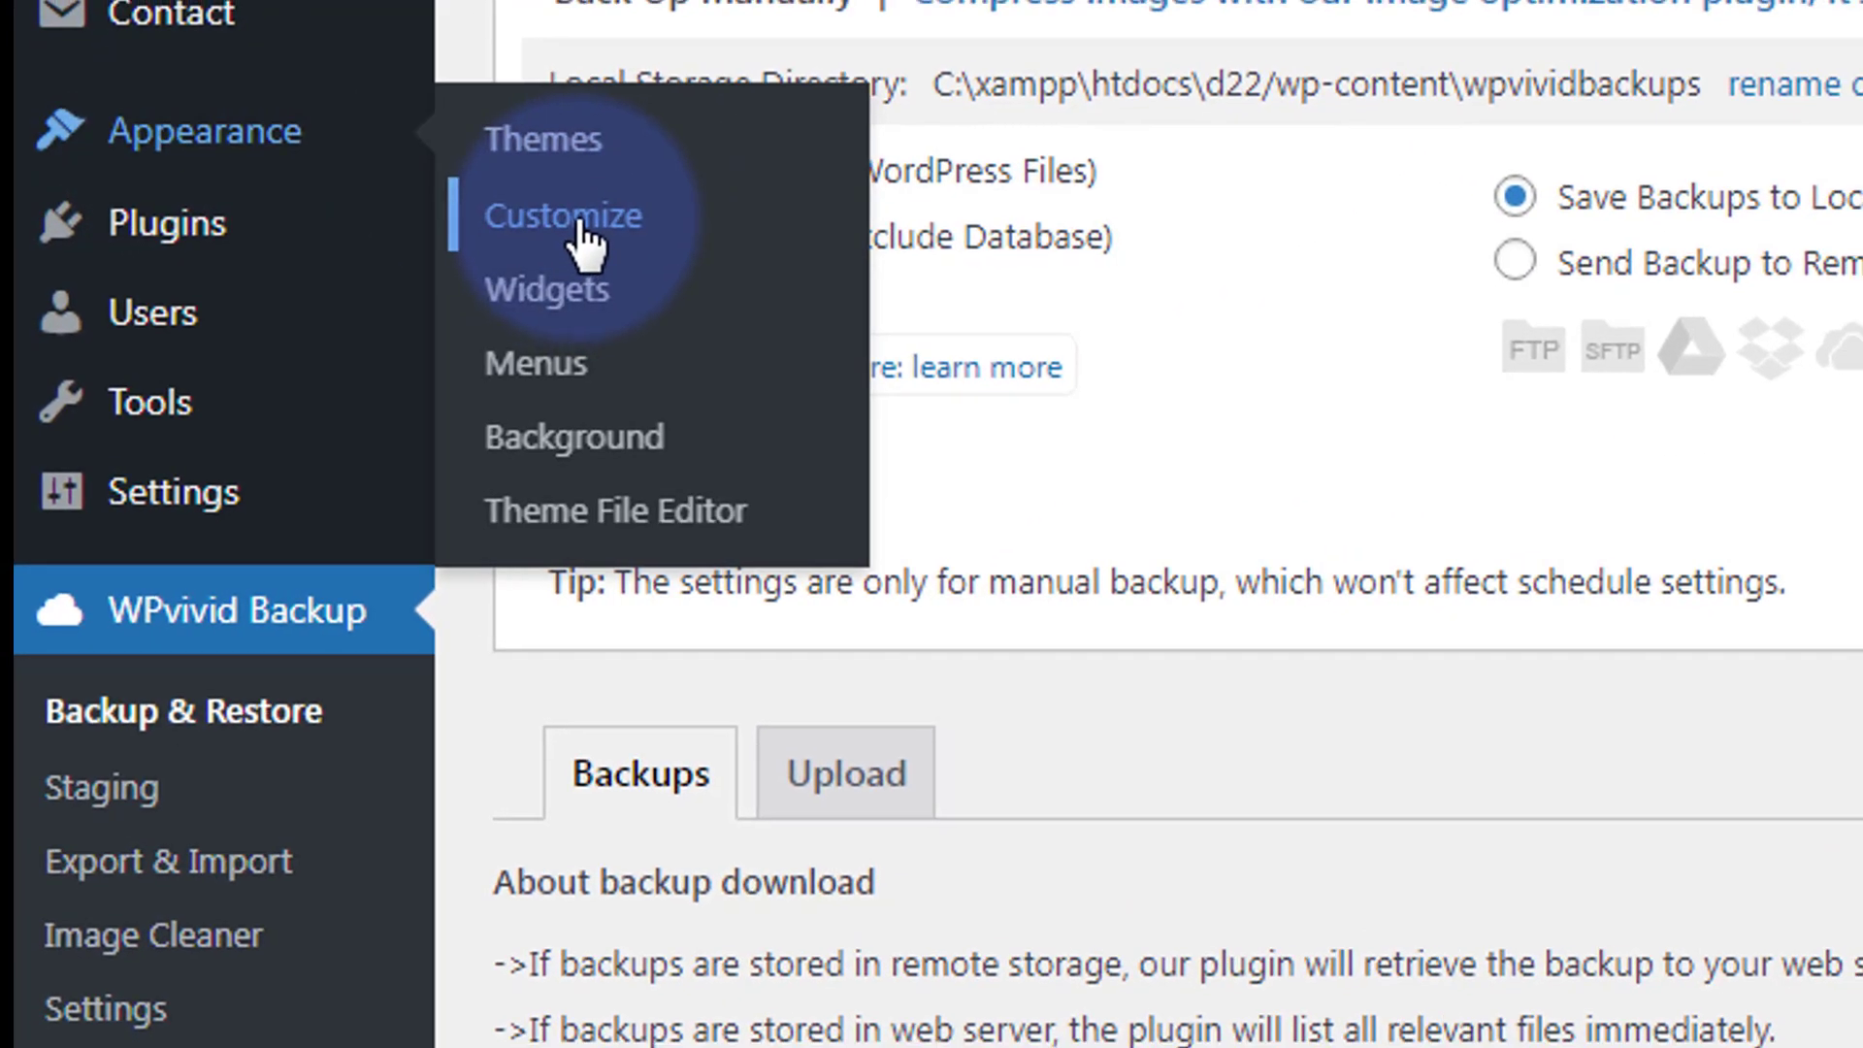
left_click(572, 215)
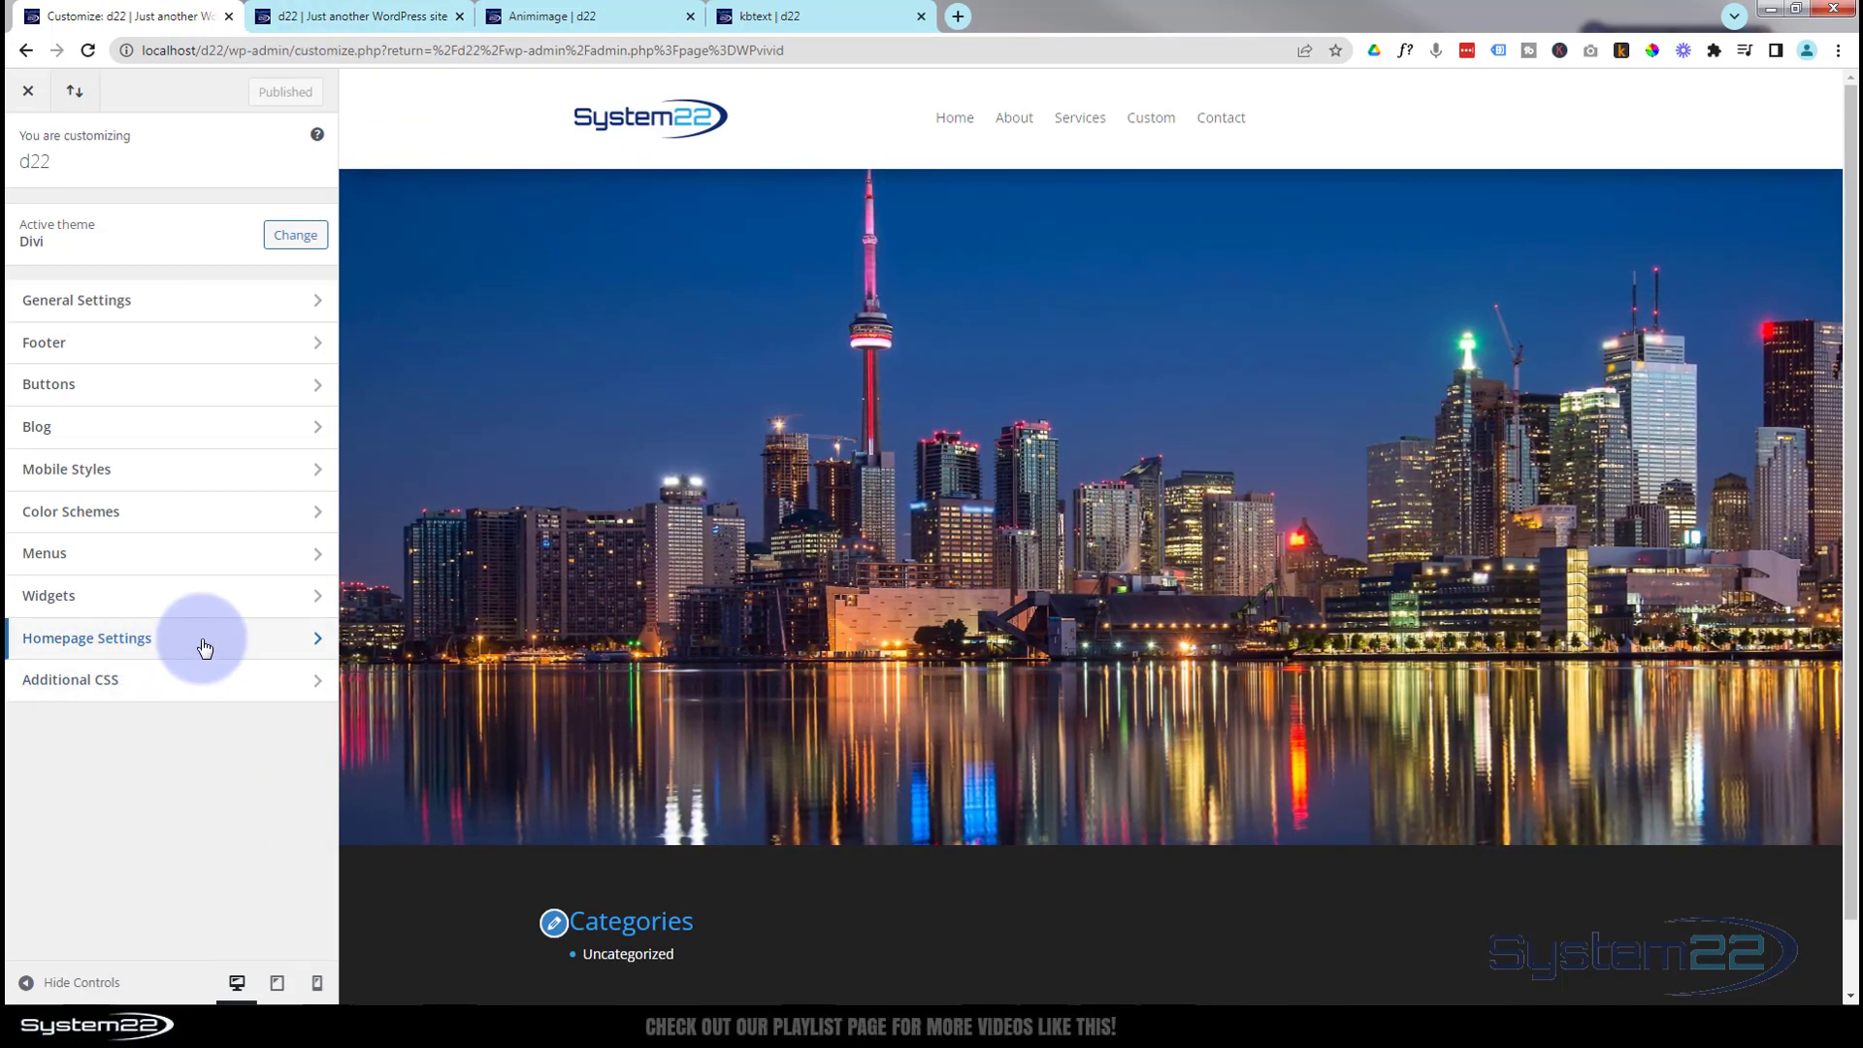
- Set the static homepage to the Animimage page in the Homepage Settings
left_click(204, 647)
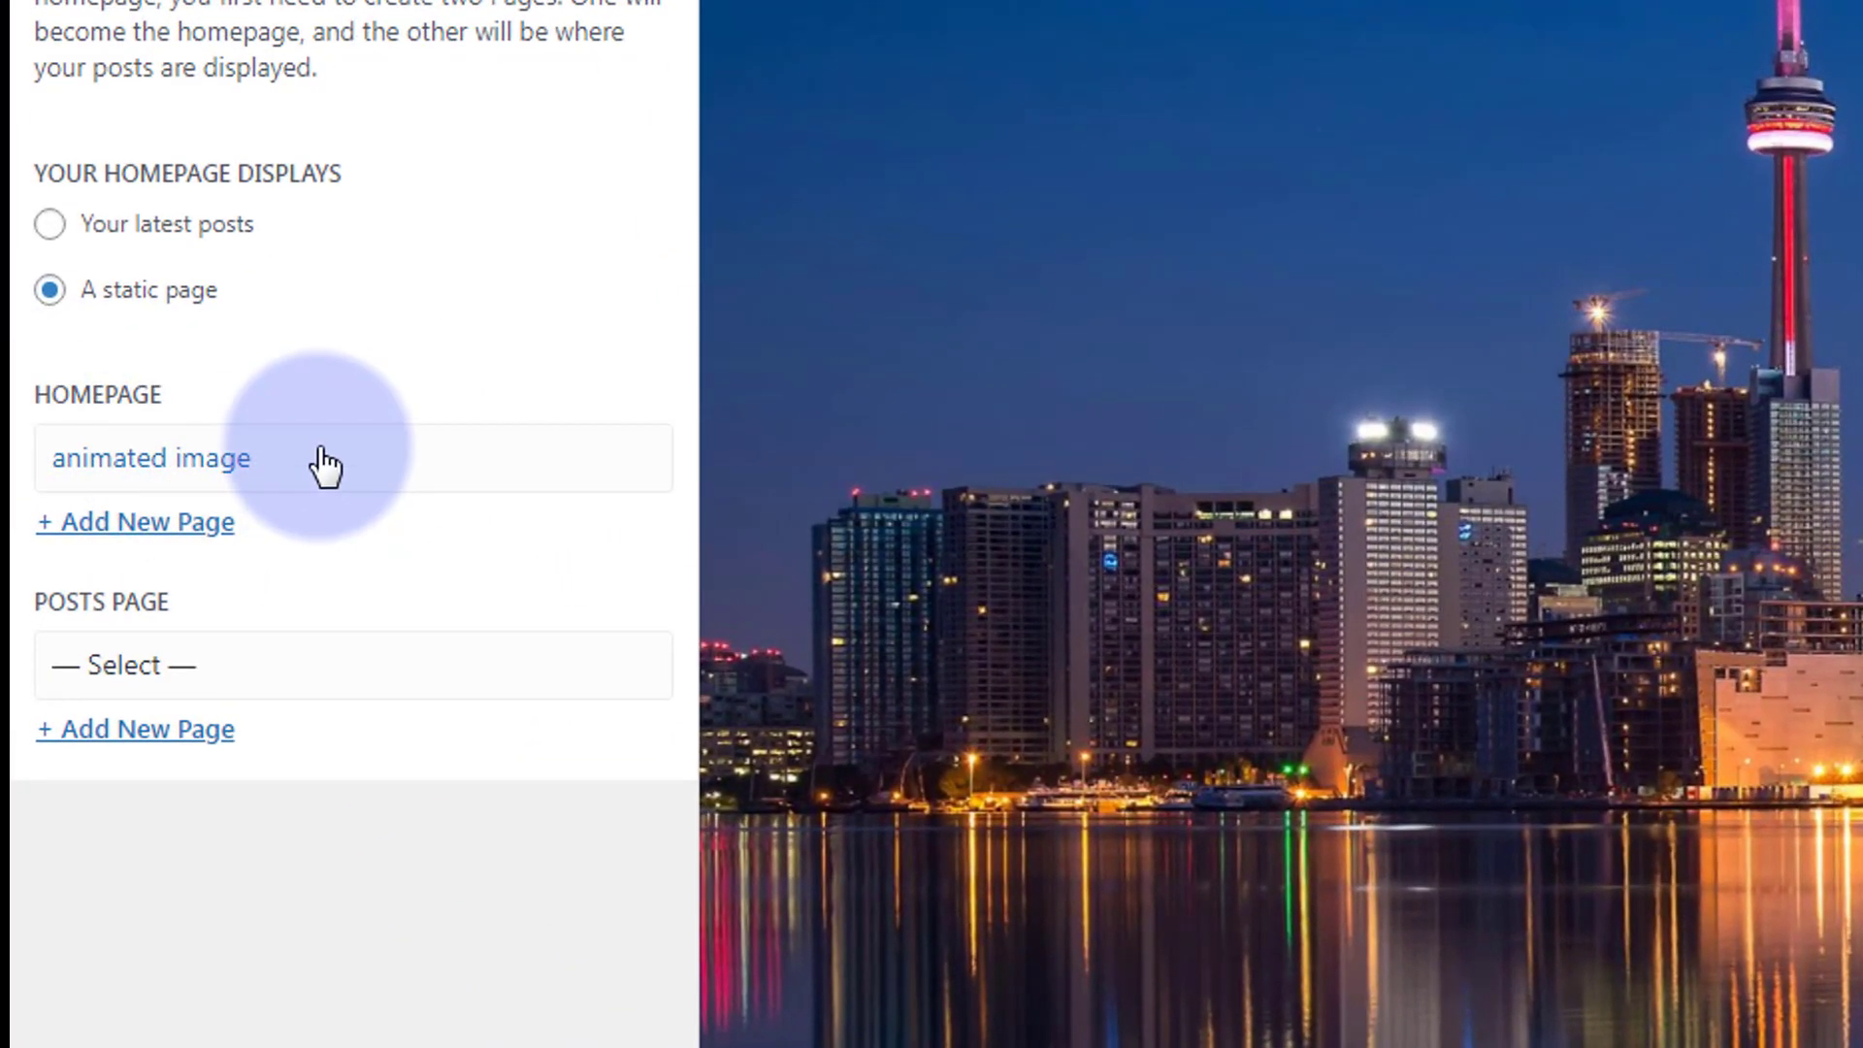
left_click(160, 494)
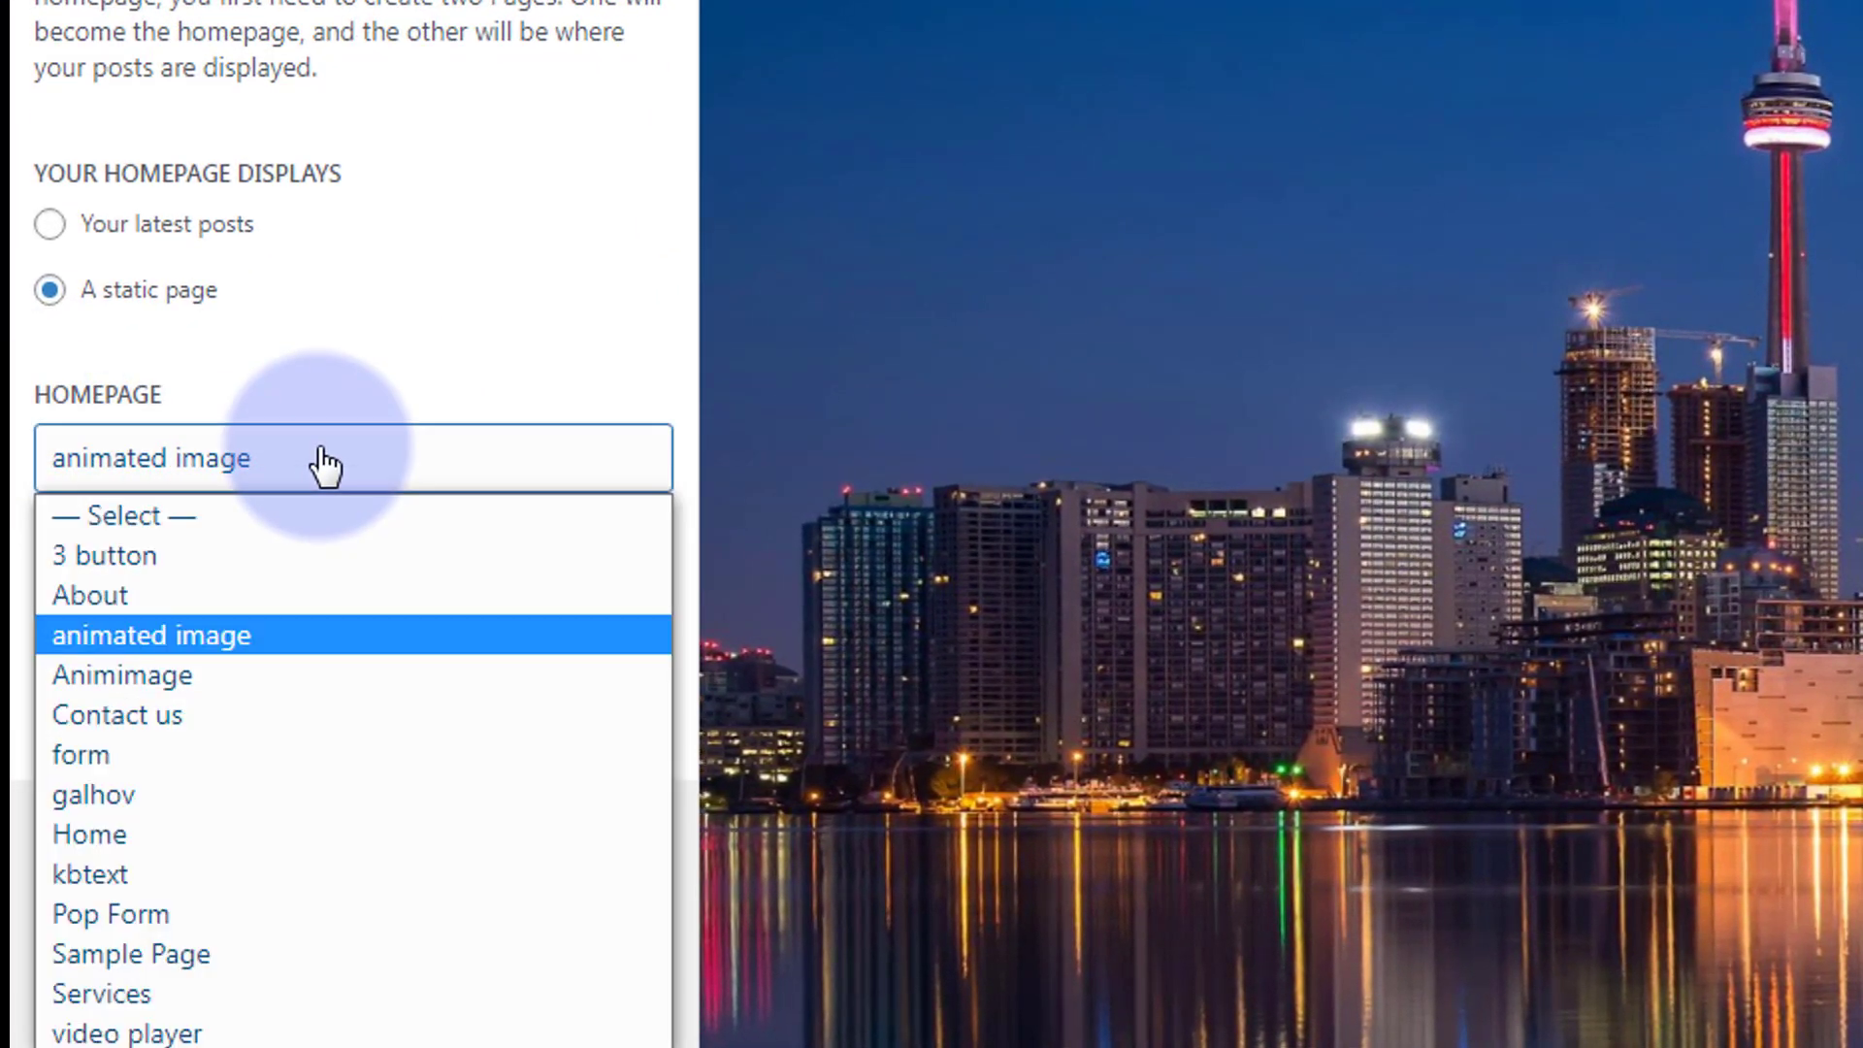
left_click(91, 677)
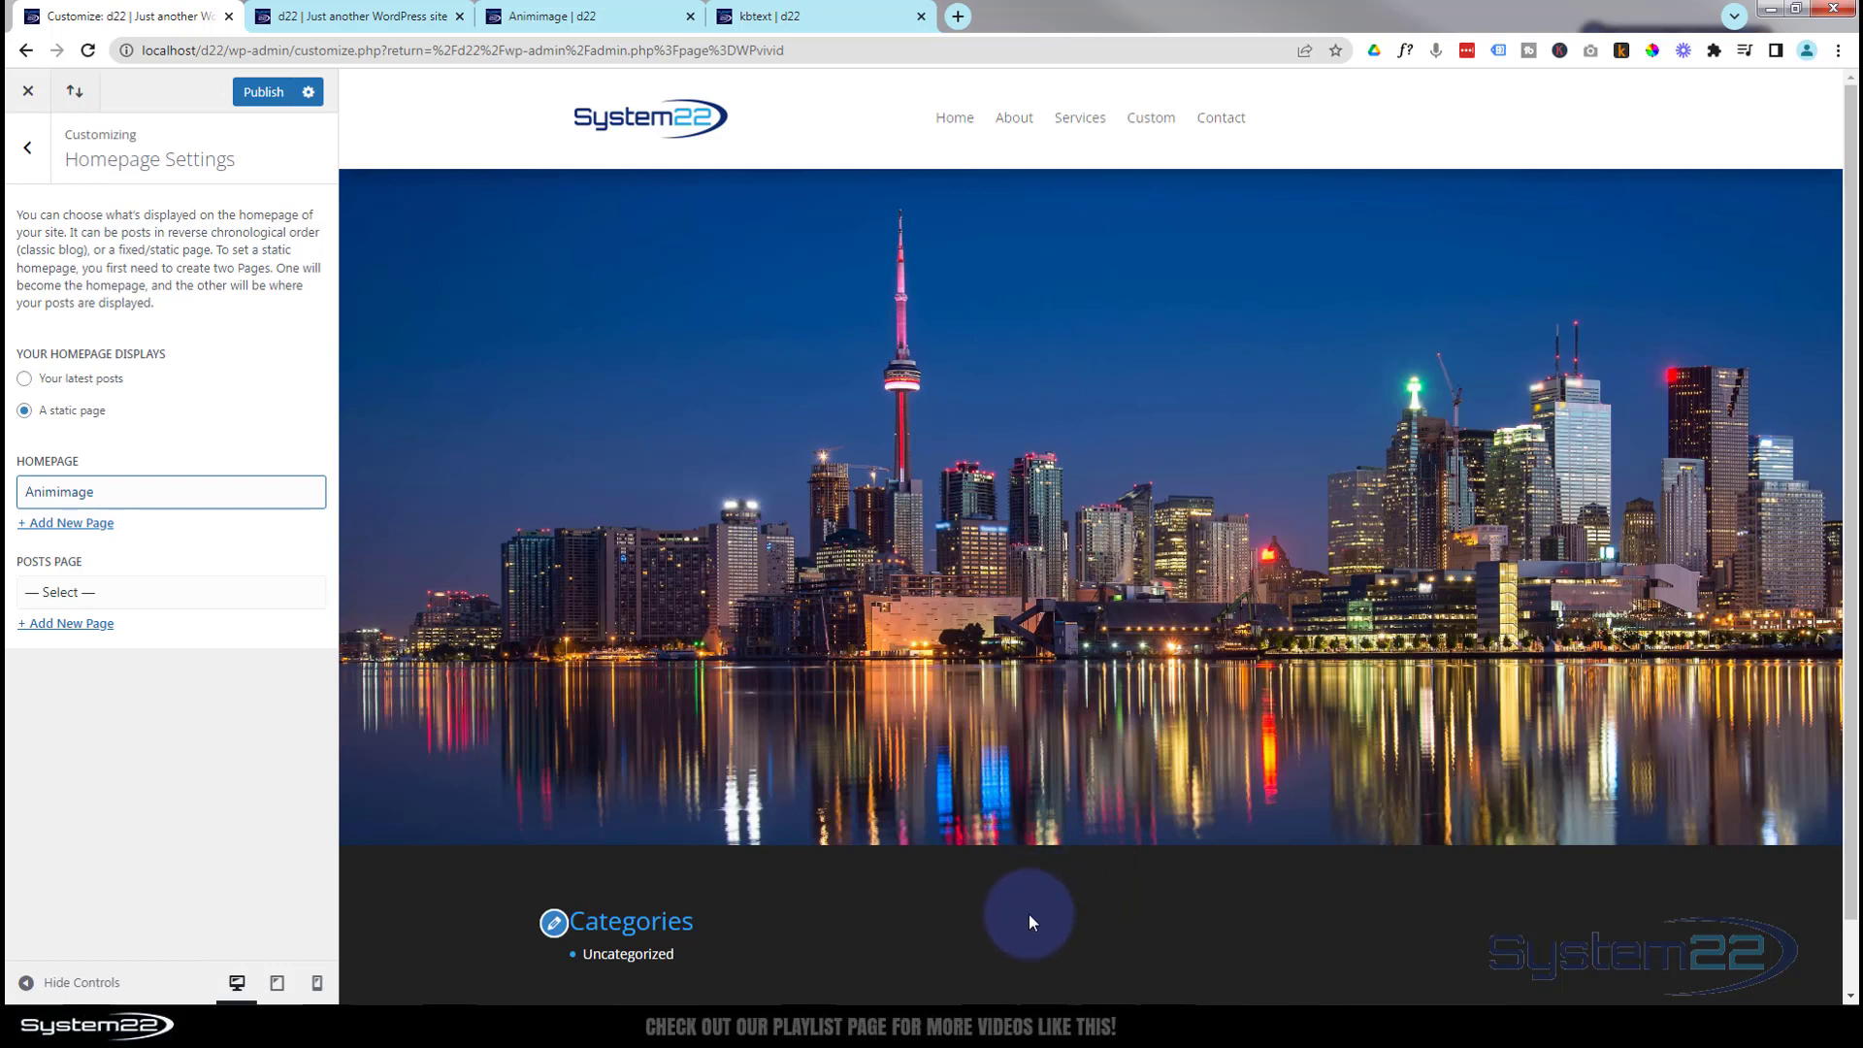
- Return to the Additional CSS editor and add the comment /* KB Effect */ on line 1
left_click(28, 145)
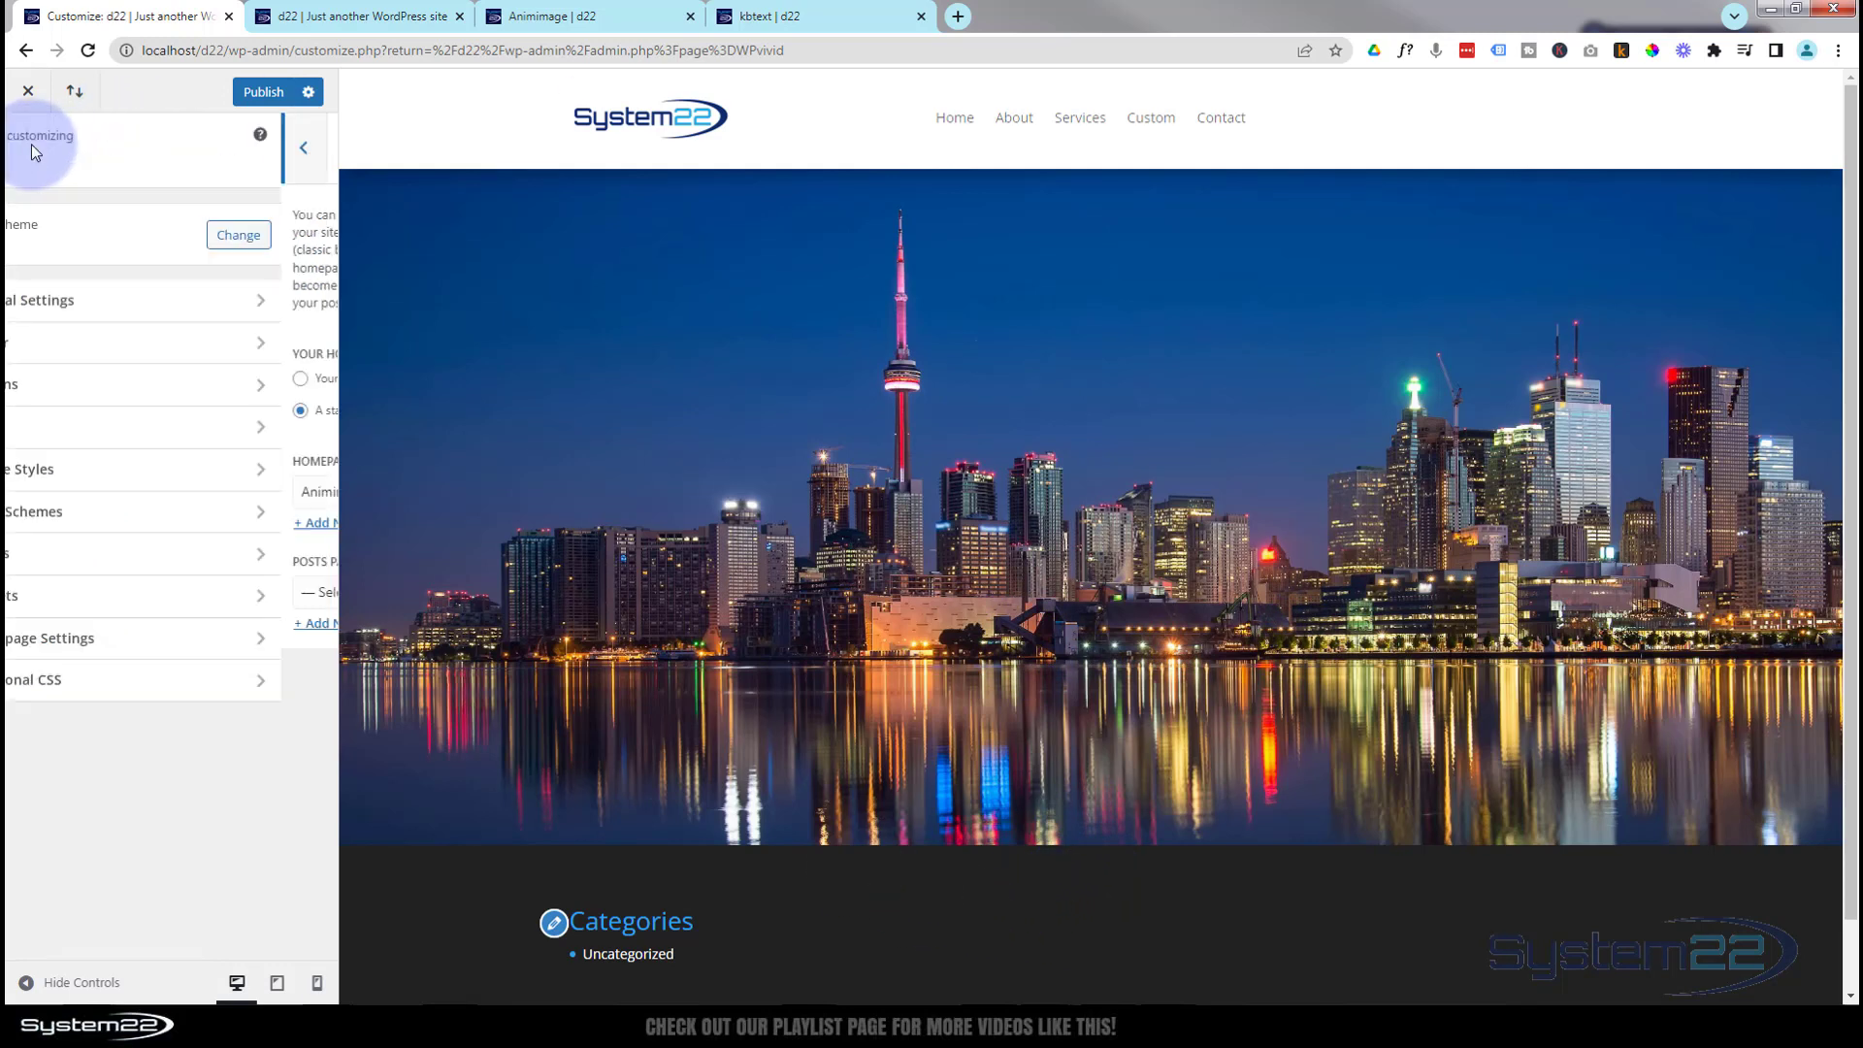
left_click(178, 685)
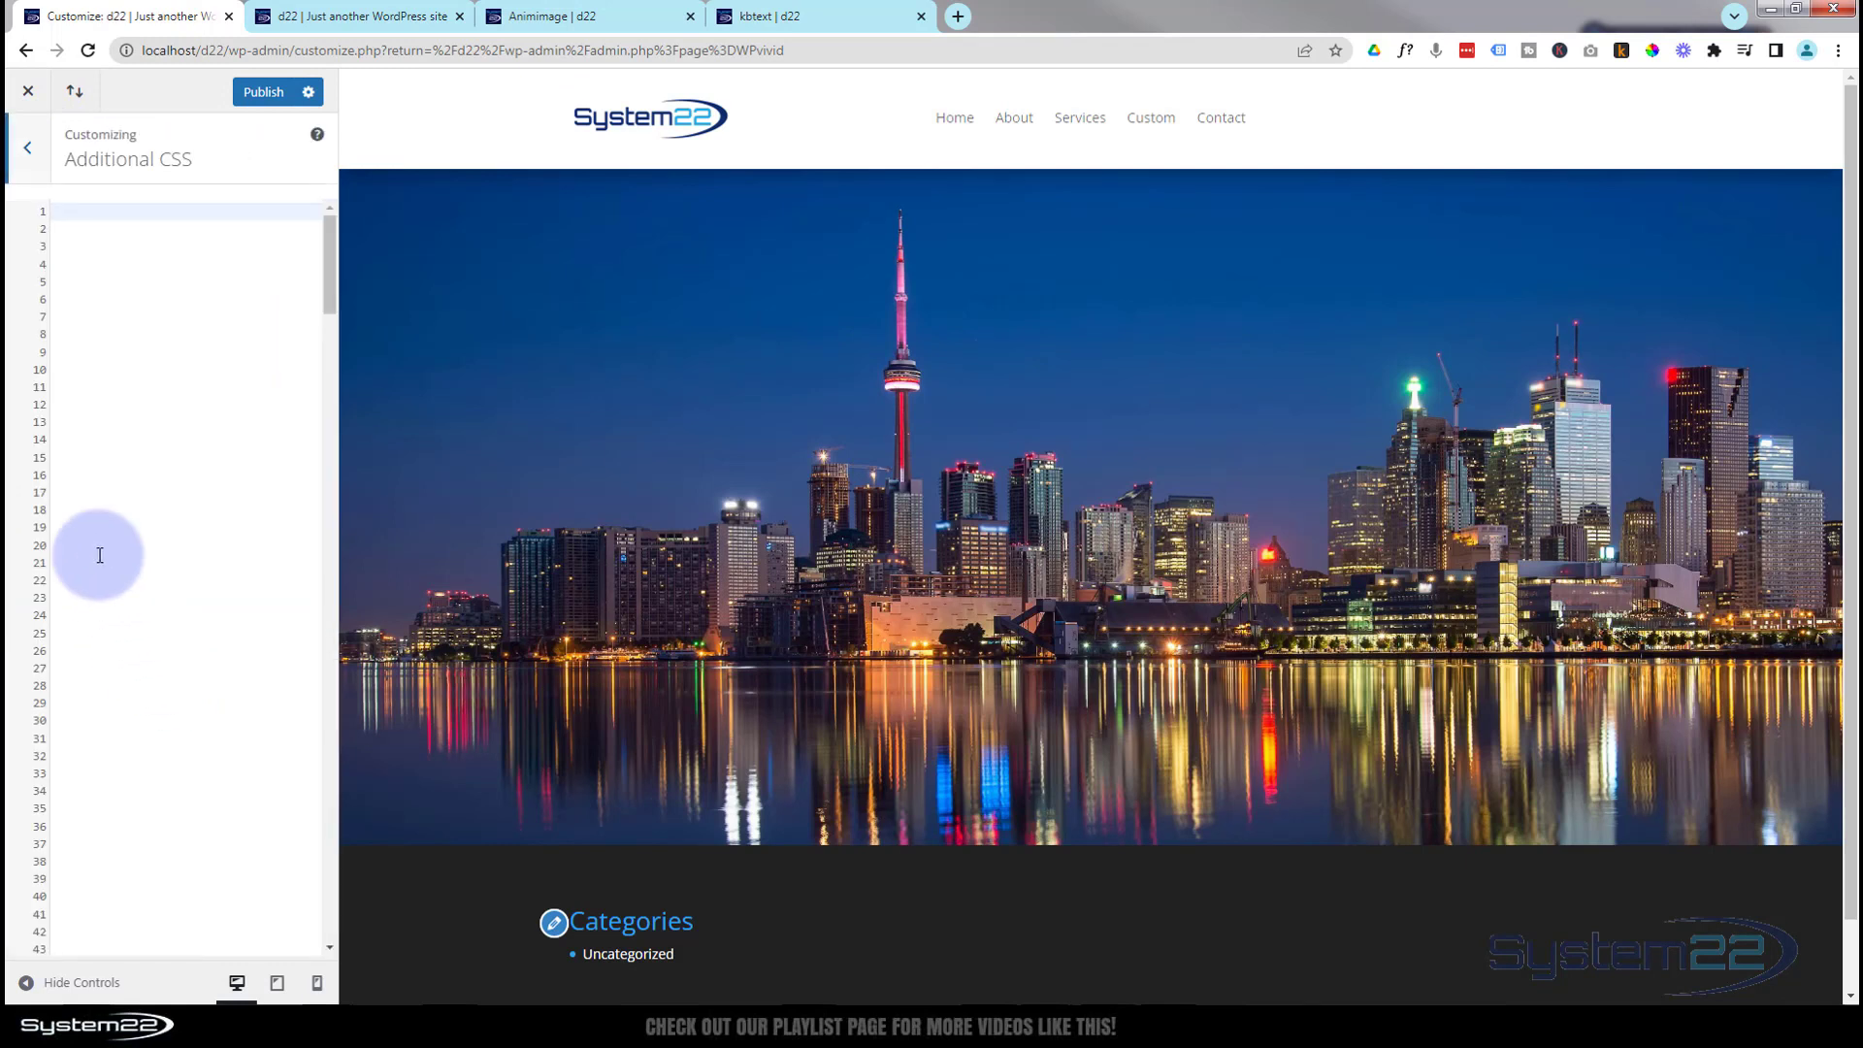
left_click(64, 207)
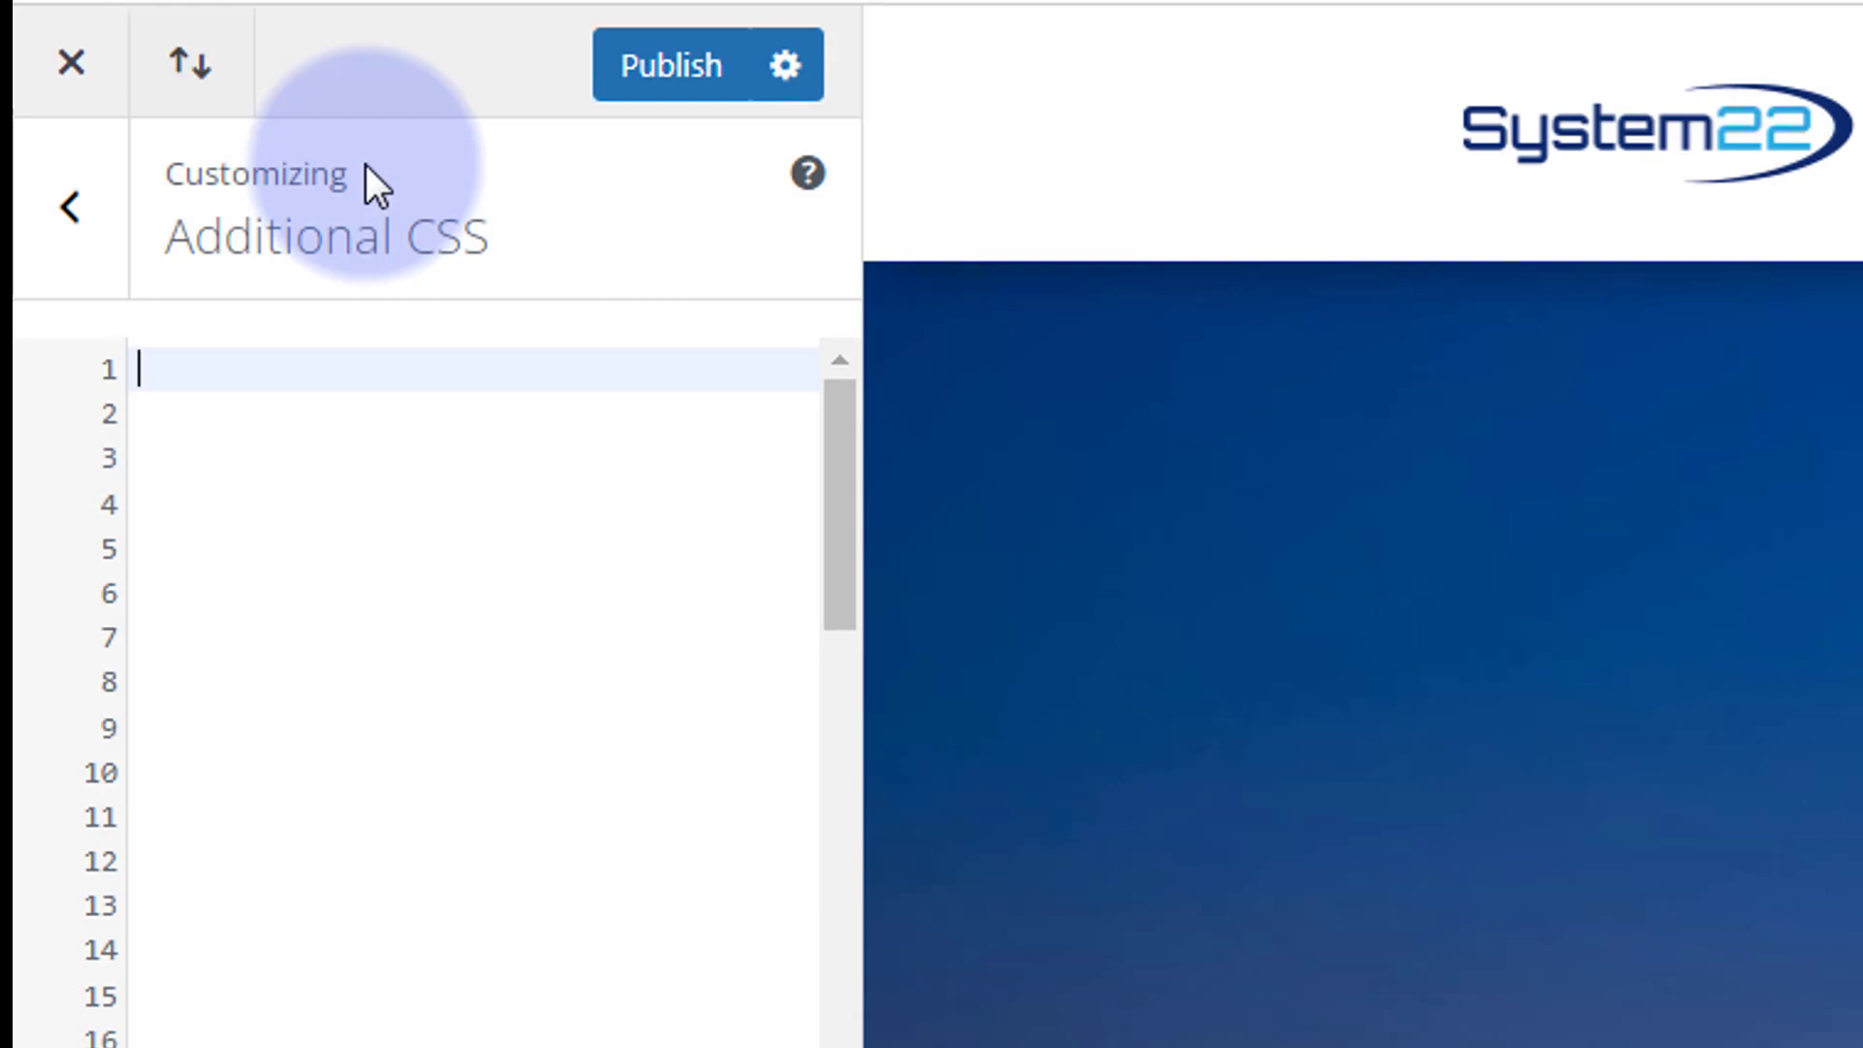
type("/**/")
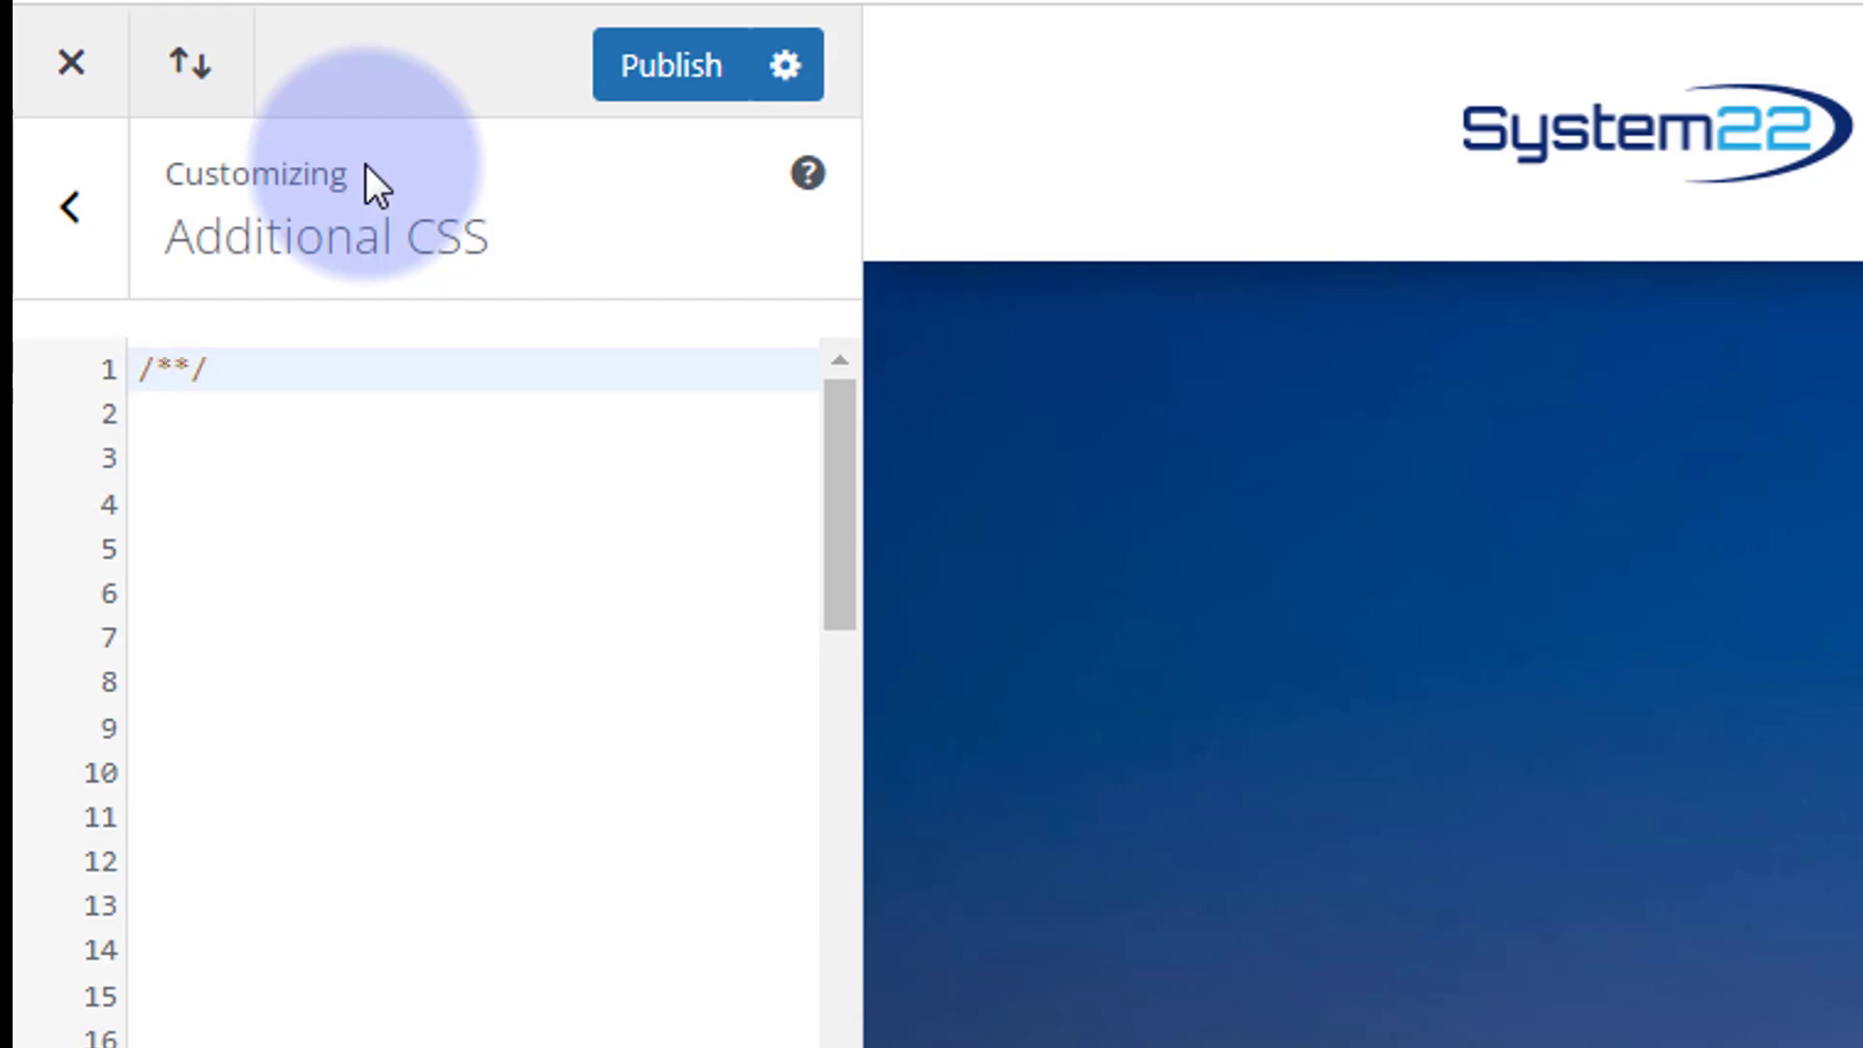
key("Left")
key("Left")
key("Left")
type("KB Effect")
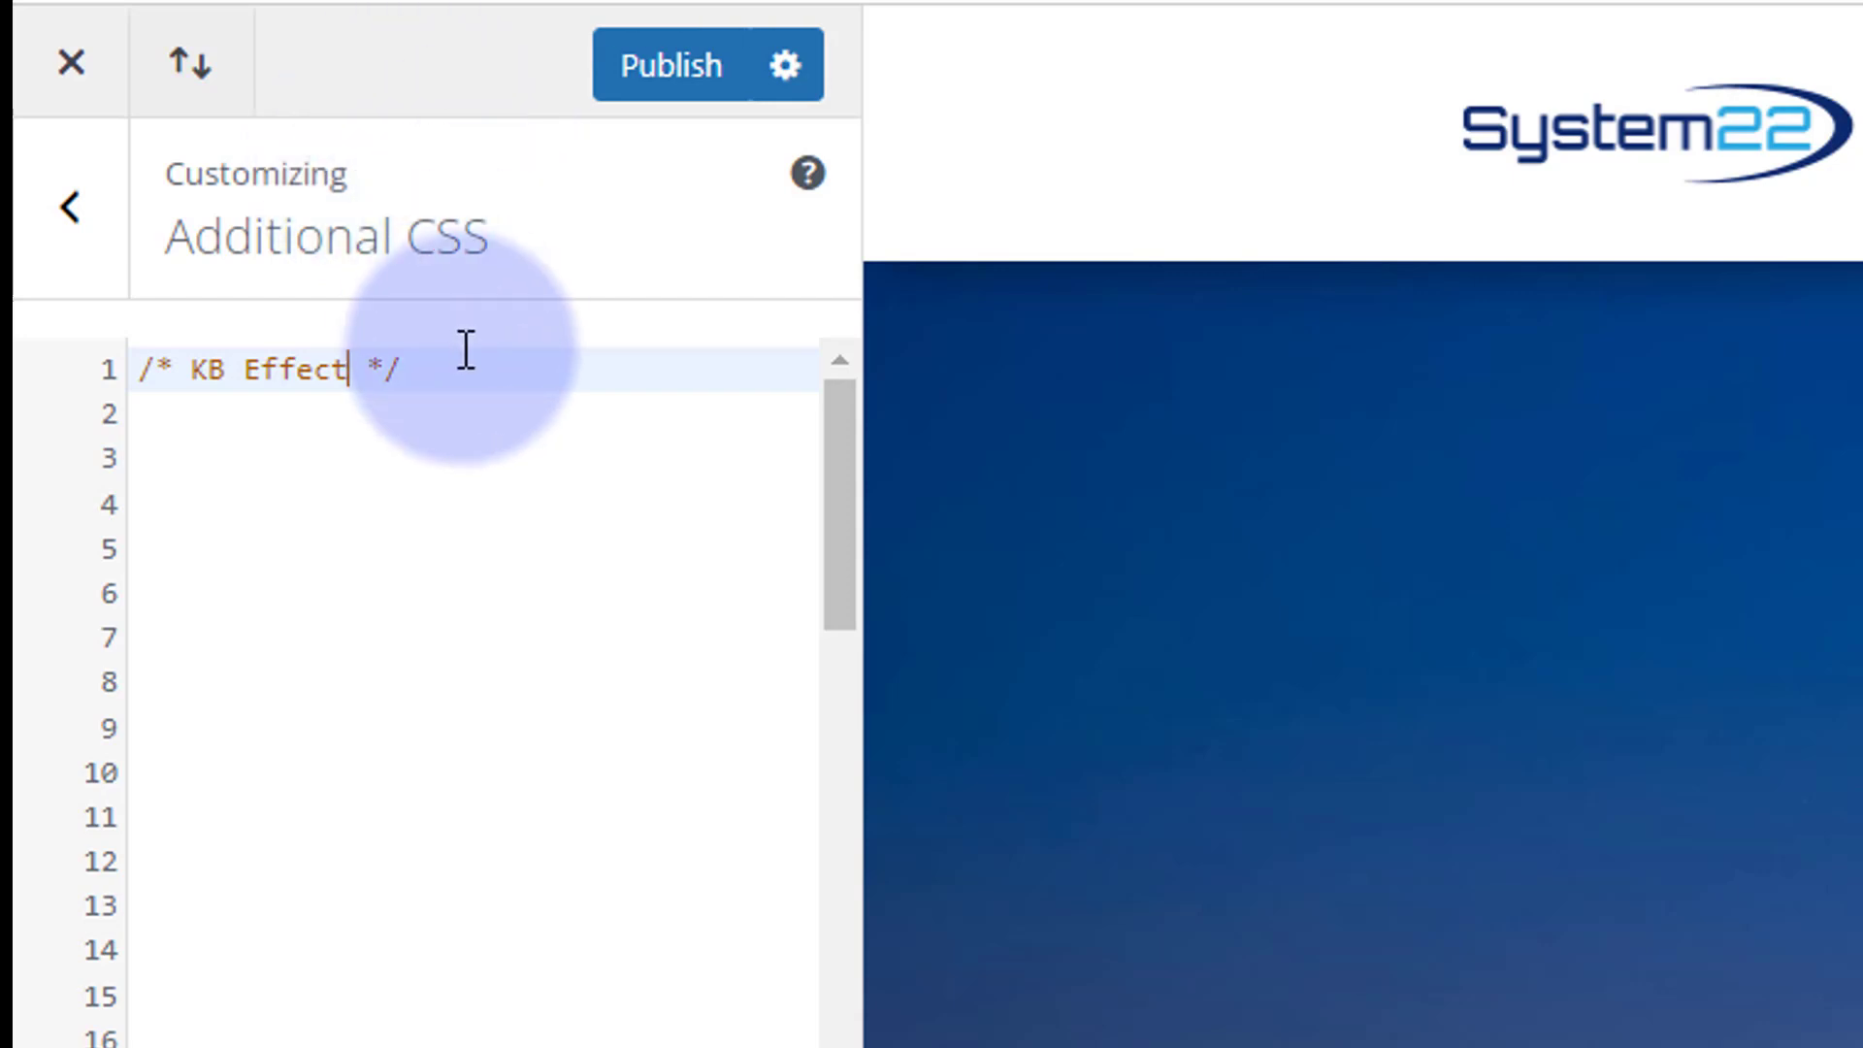
left_click(565, 366)
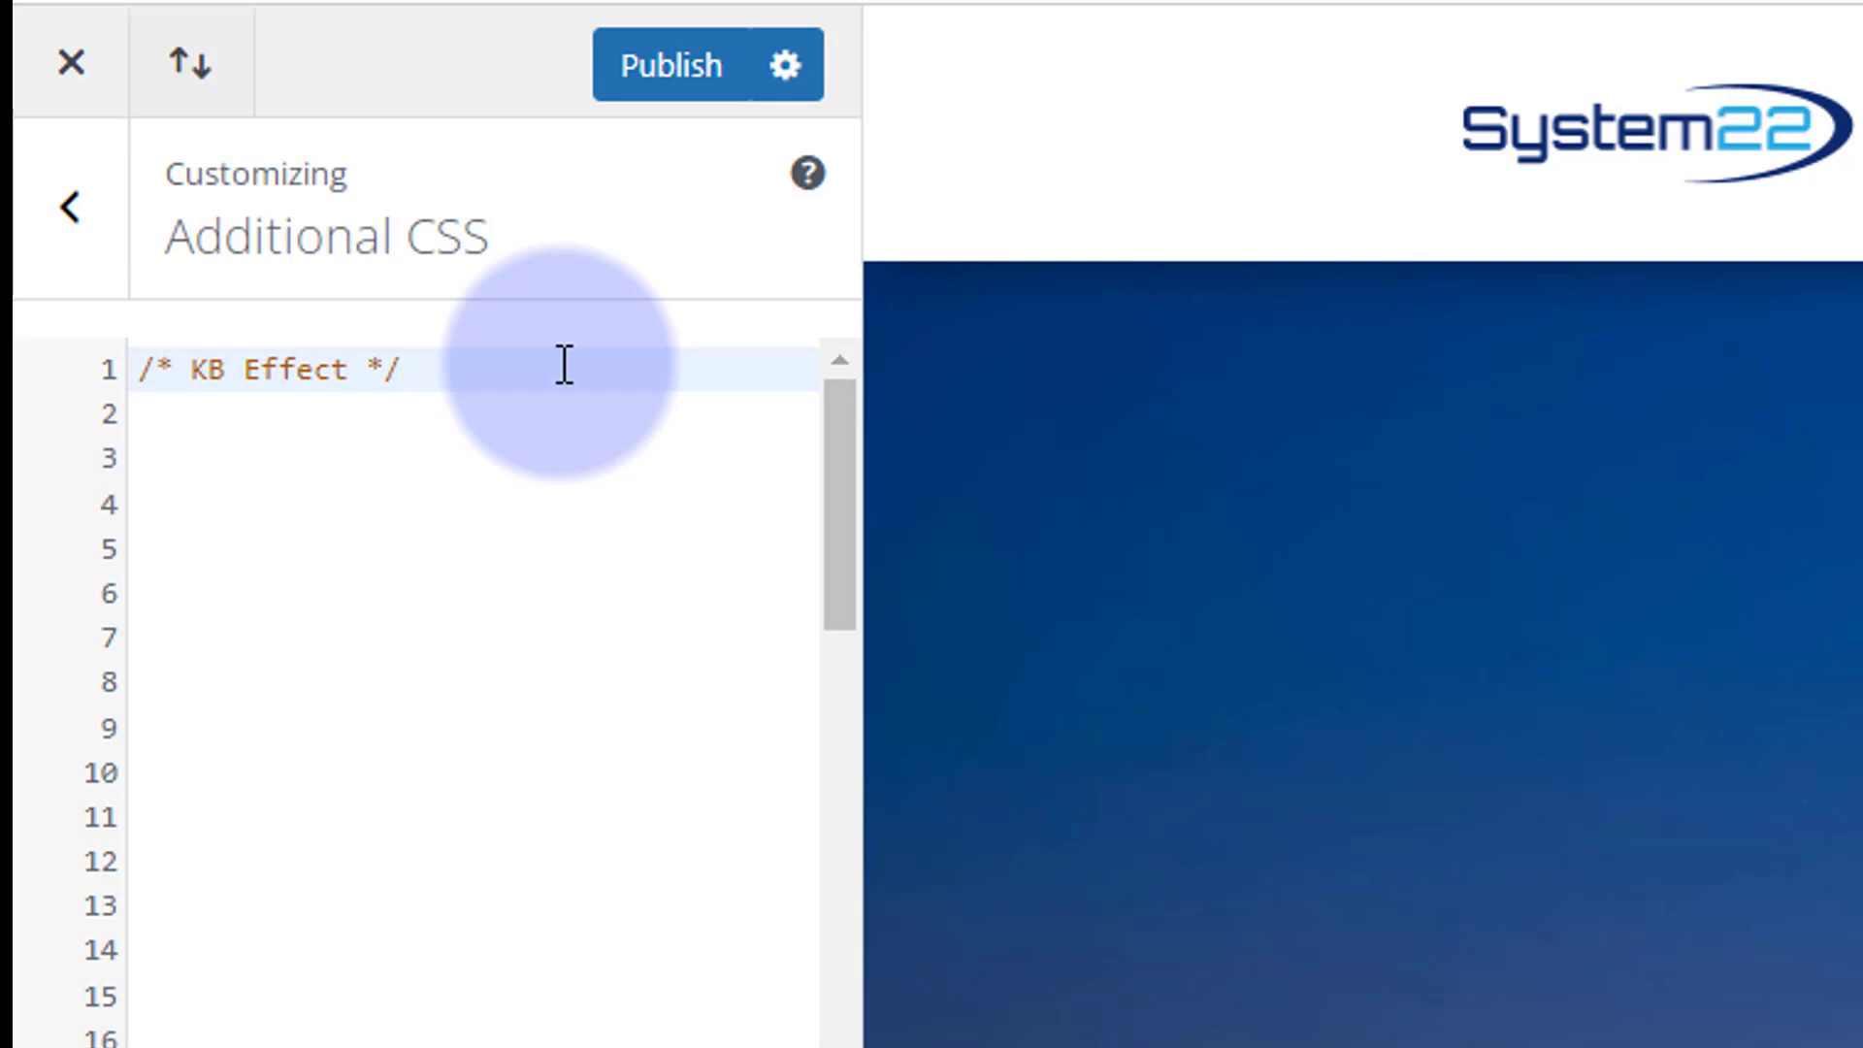
- Add an empty CSS rule for the .kbimage class, one blank line below the comment
key("Return")
key("Return")
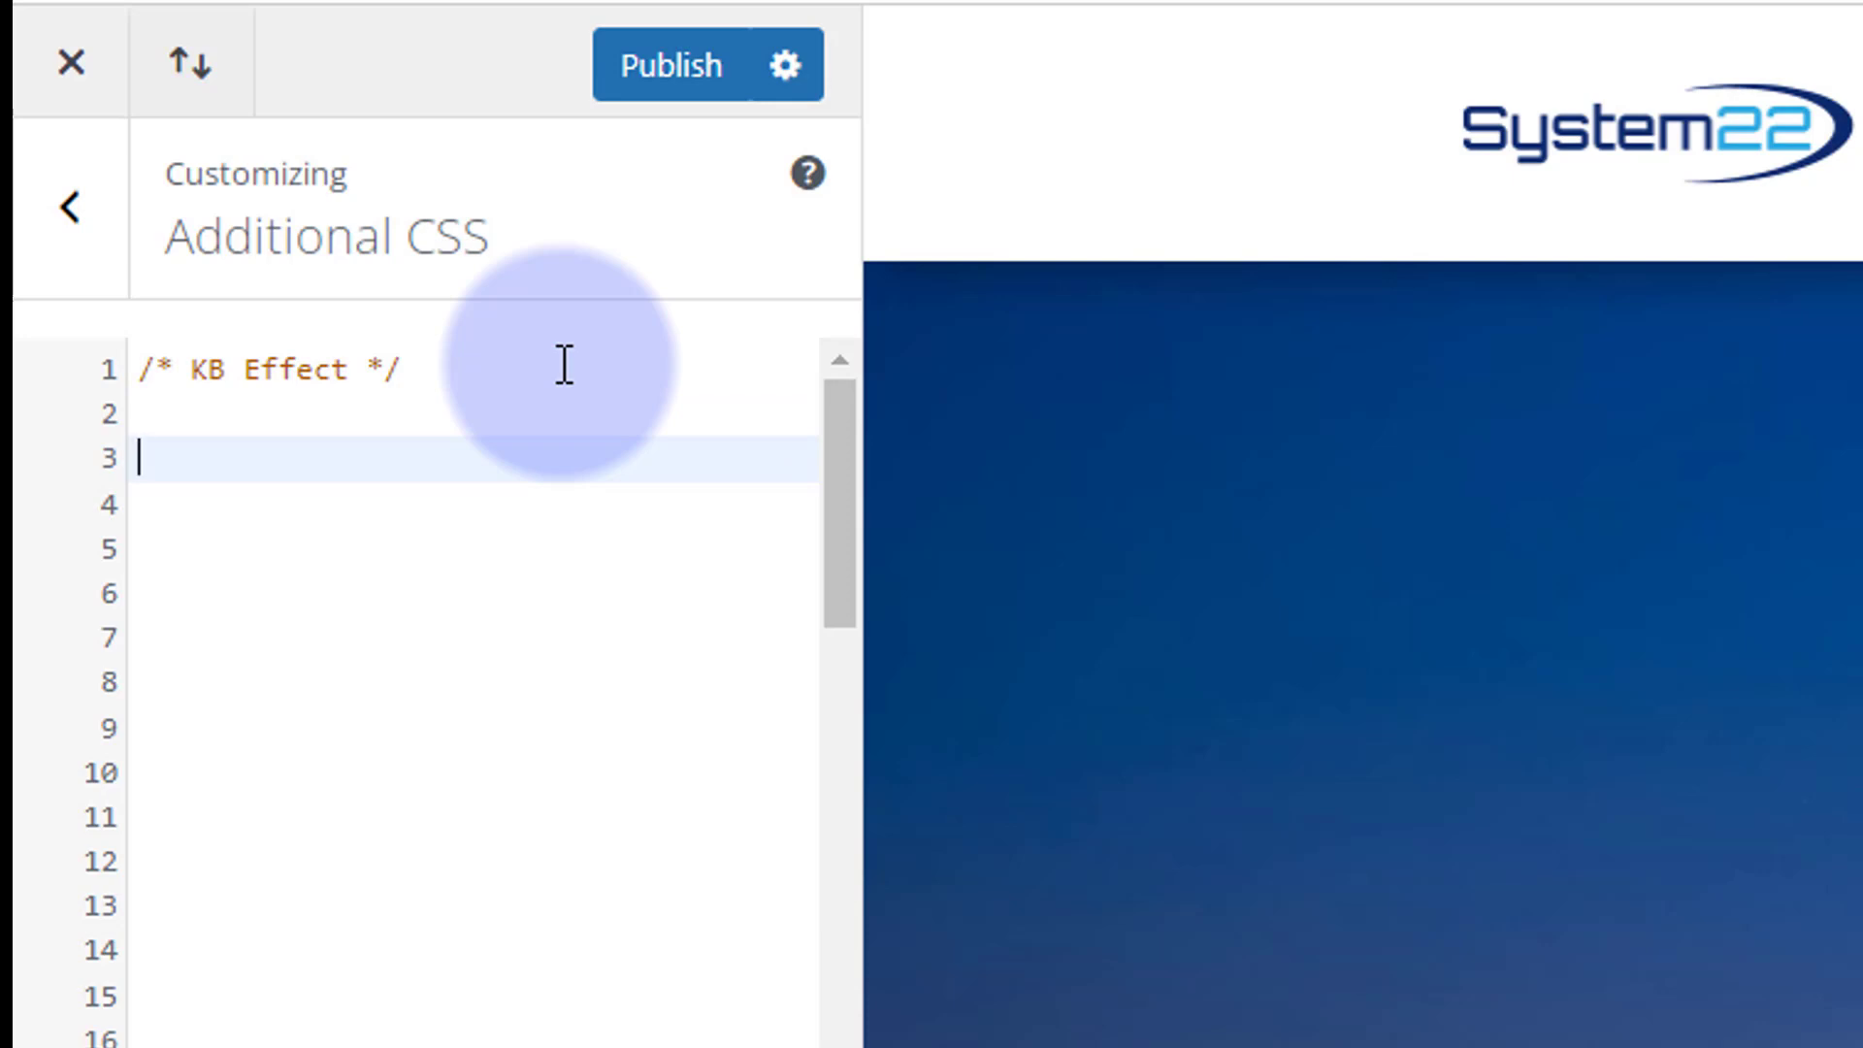
type(".")
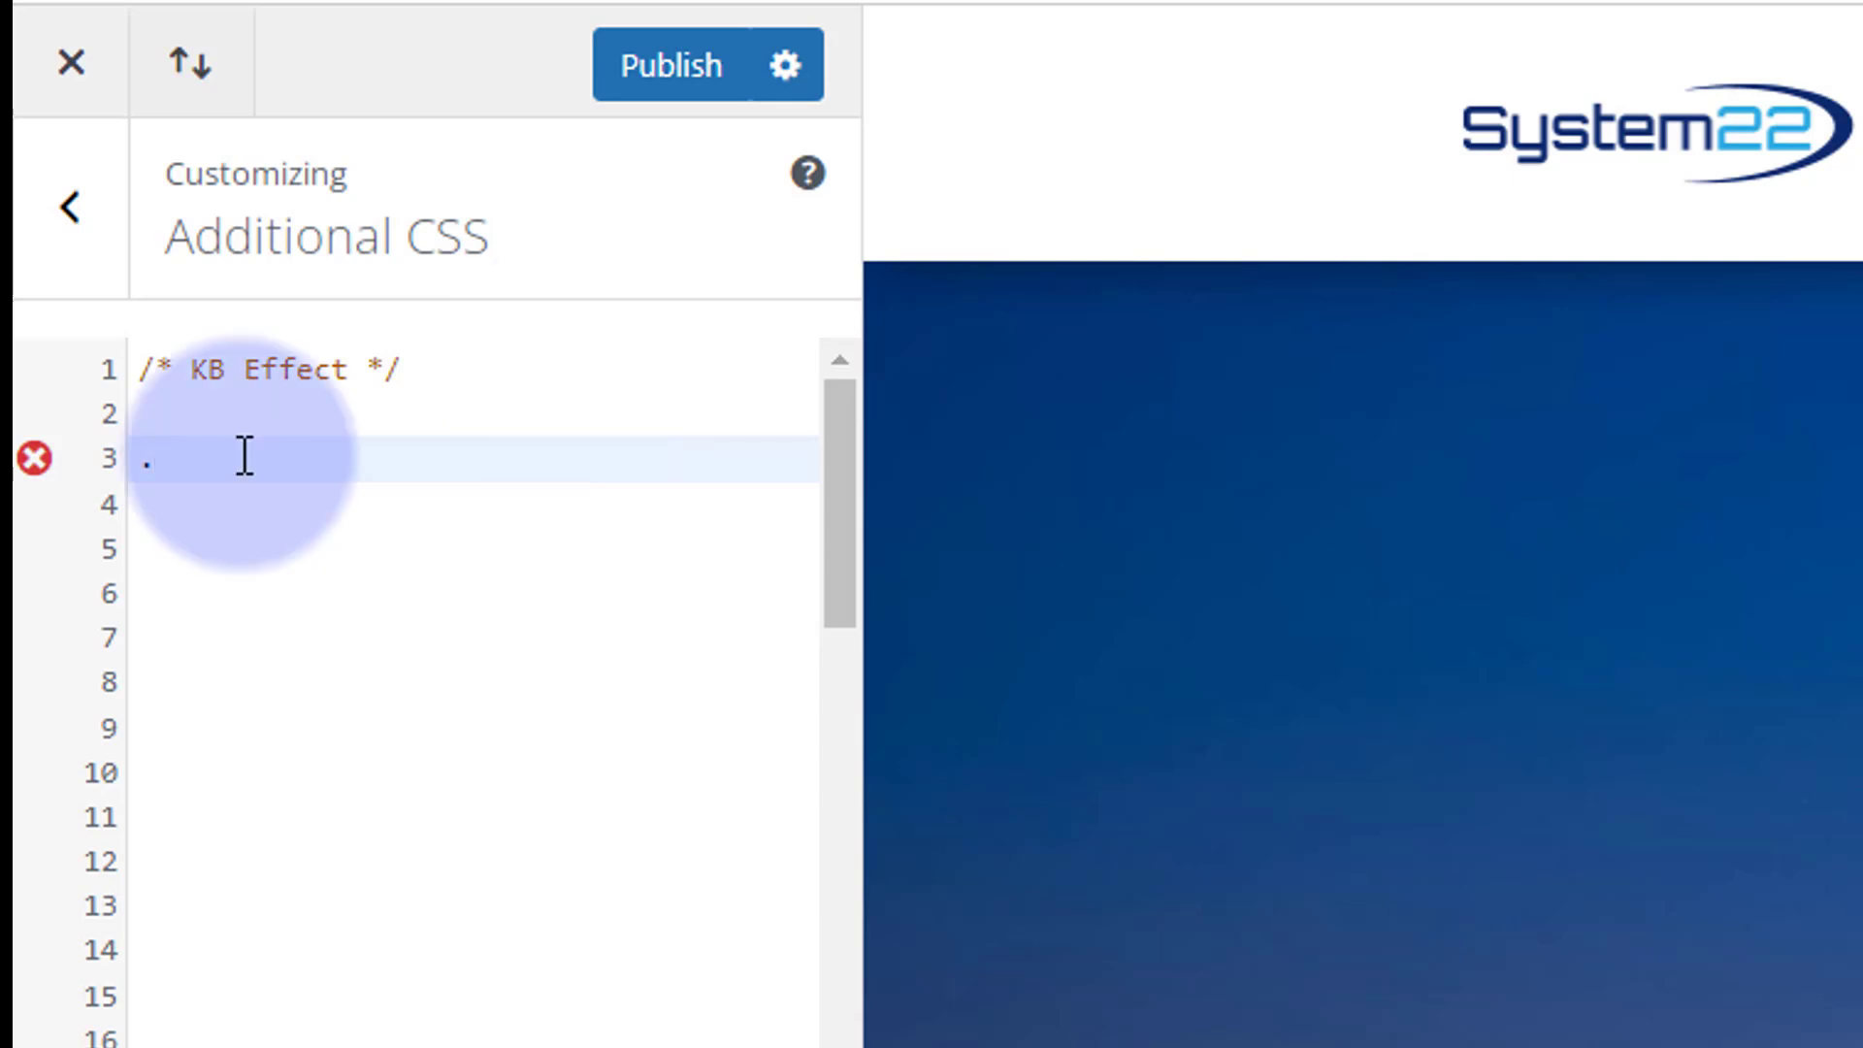
type("kbimage")
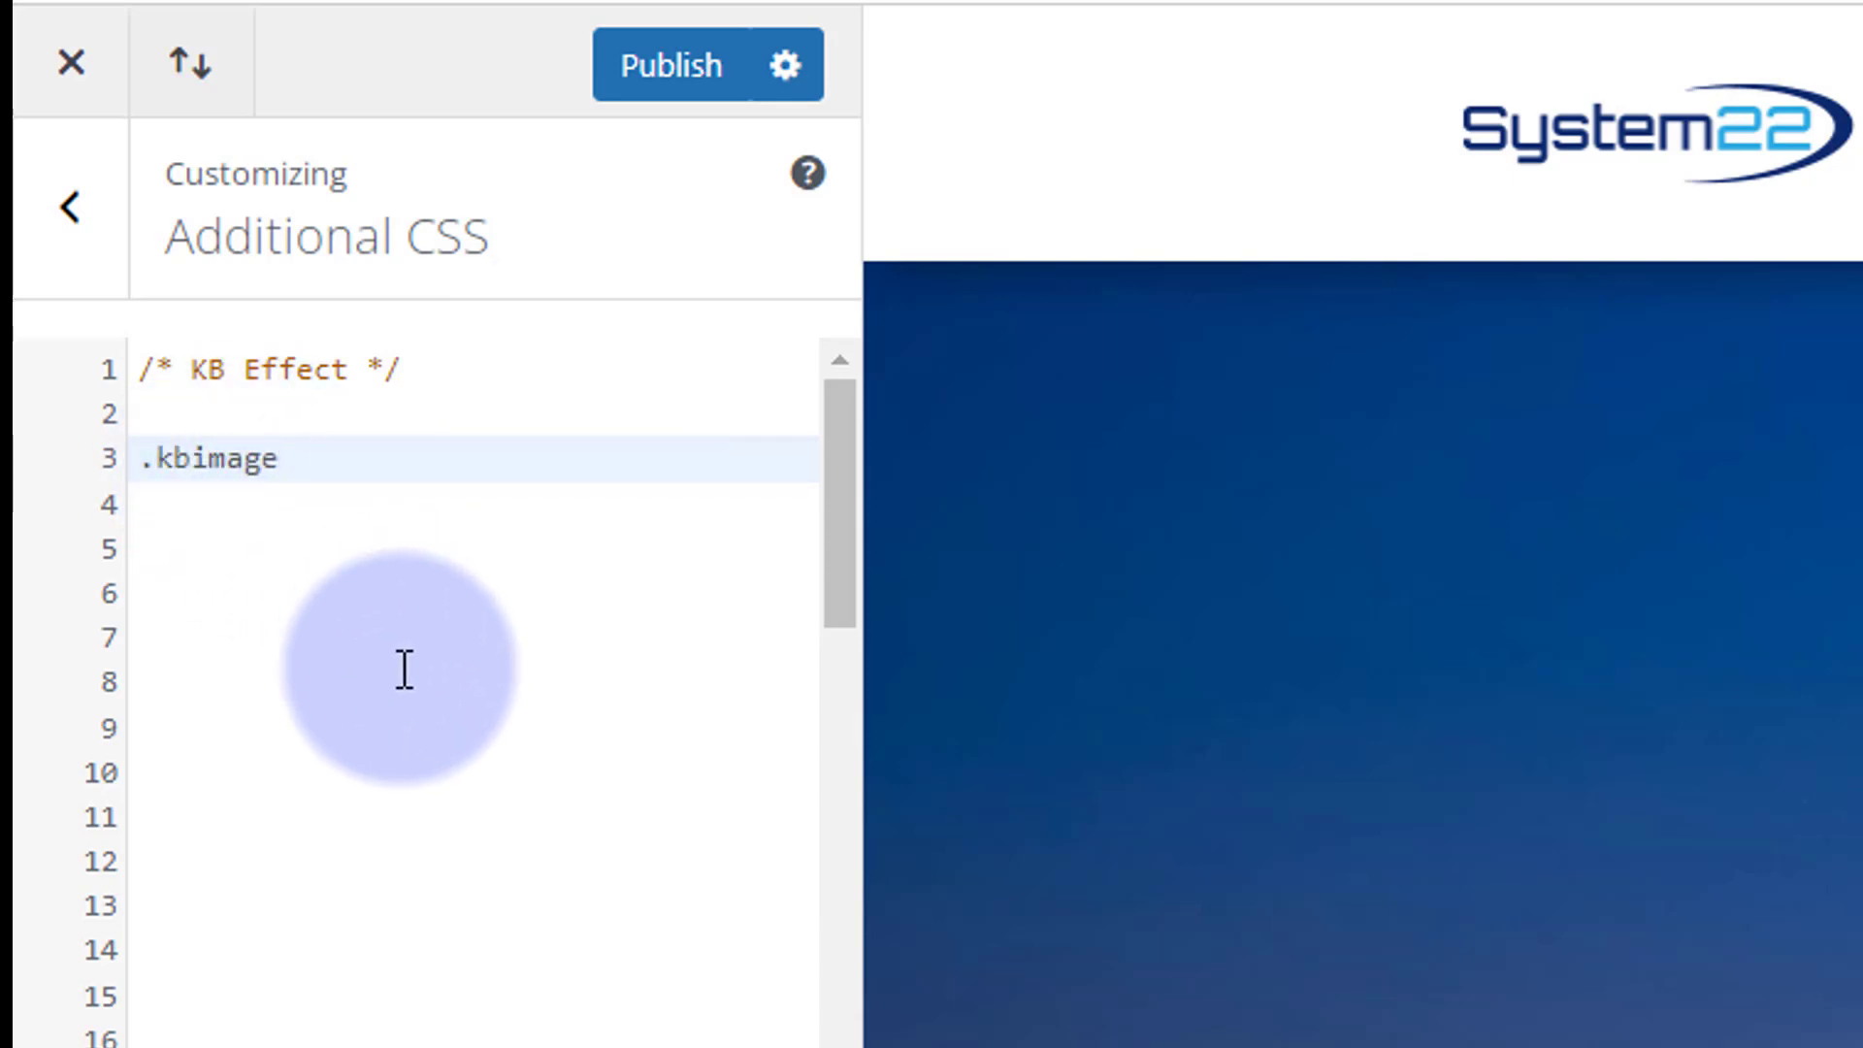
type(" {")
key("Return")
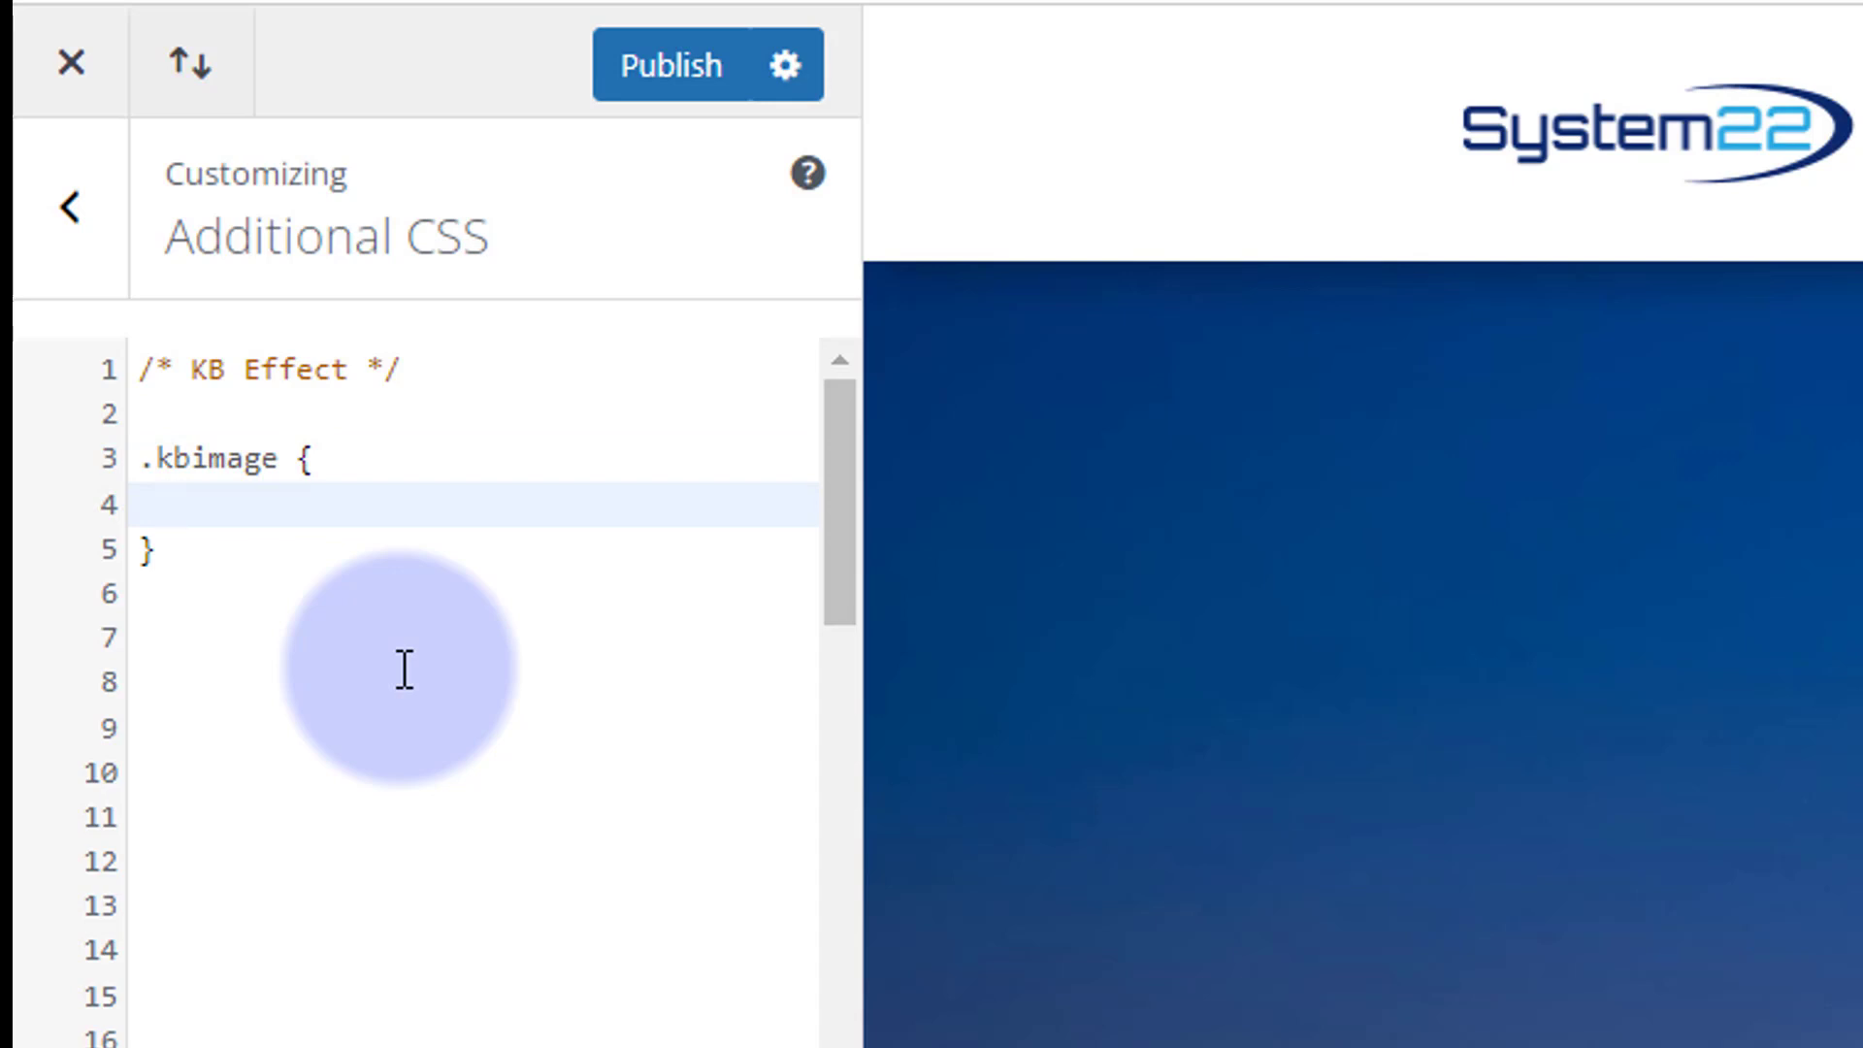
- Enter the declaration animation: kbzoom 60s infinite; inside the .kbimage rule
type("animation")
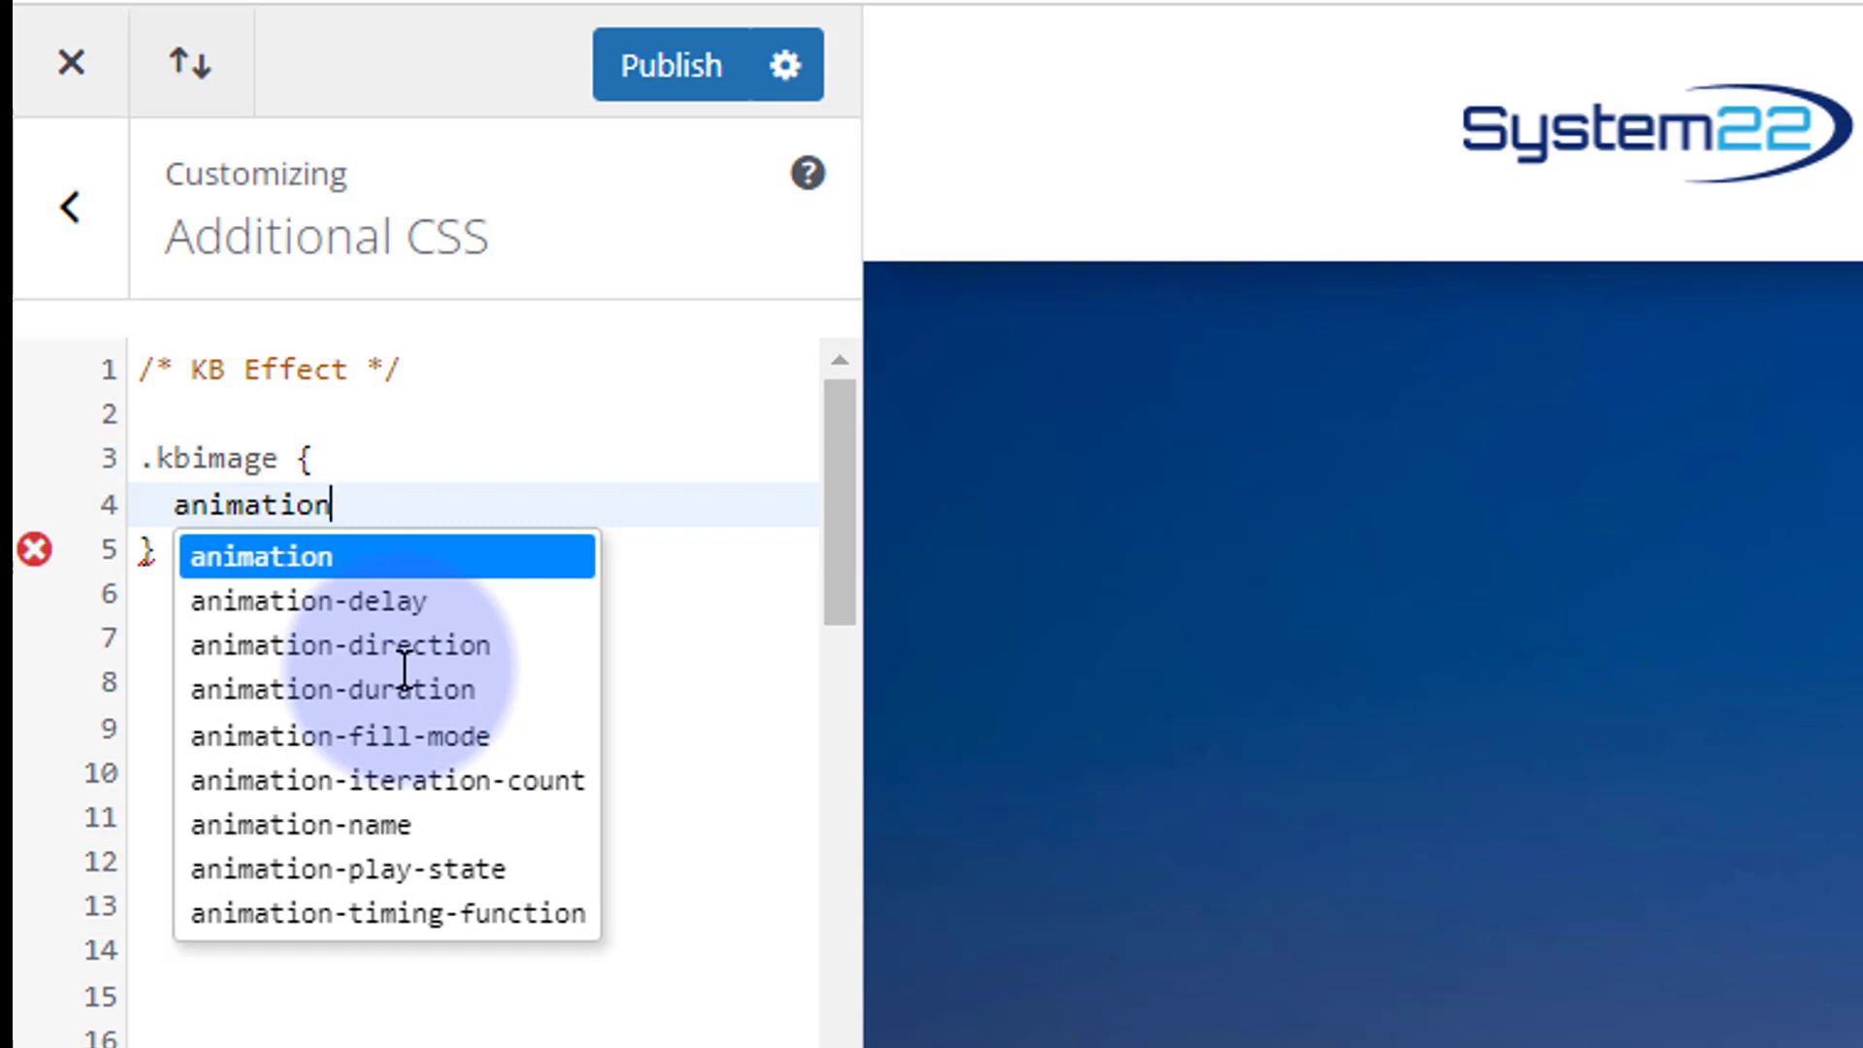
type(":")
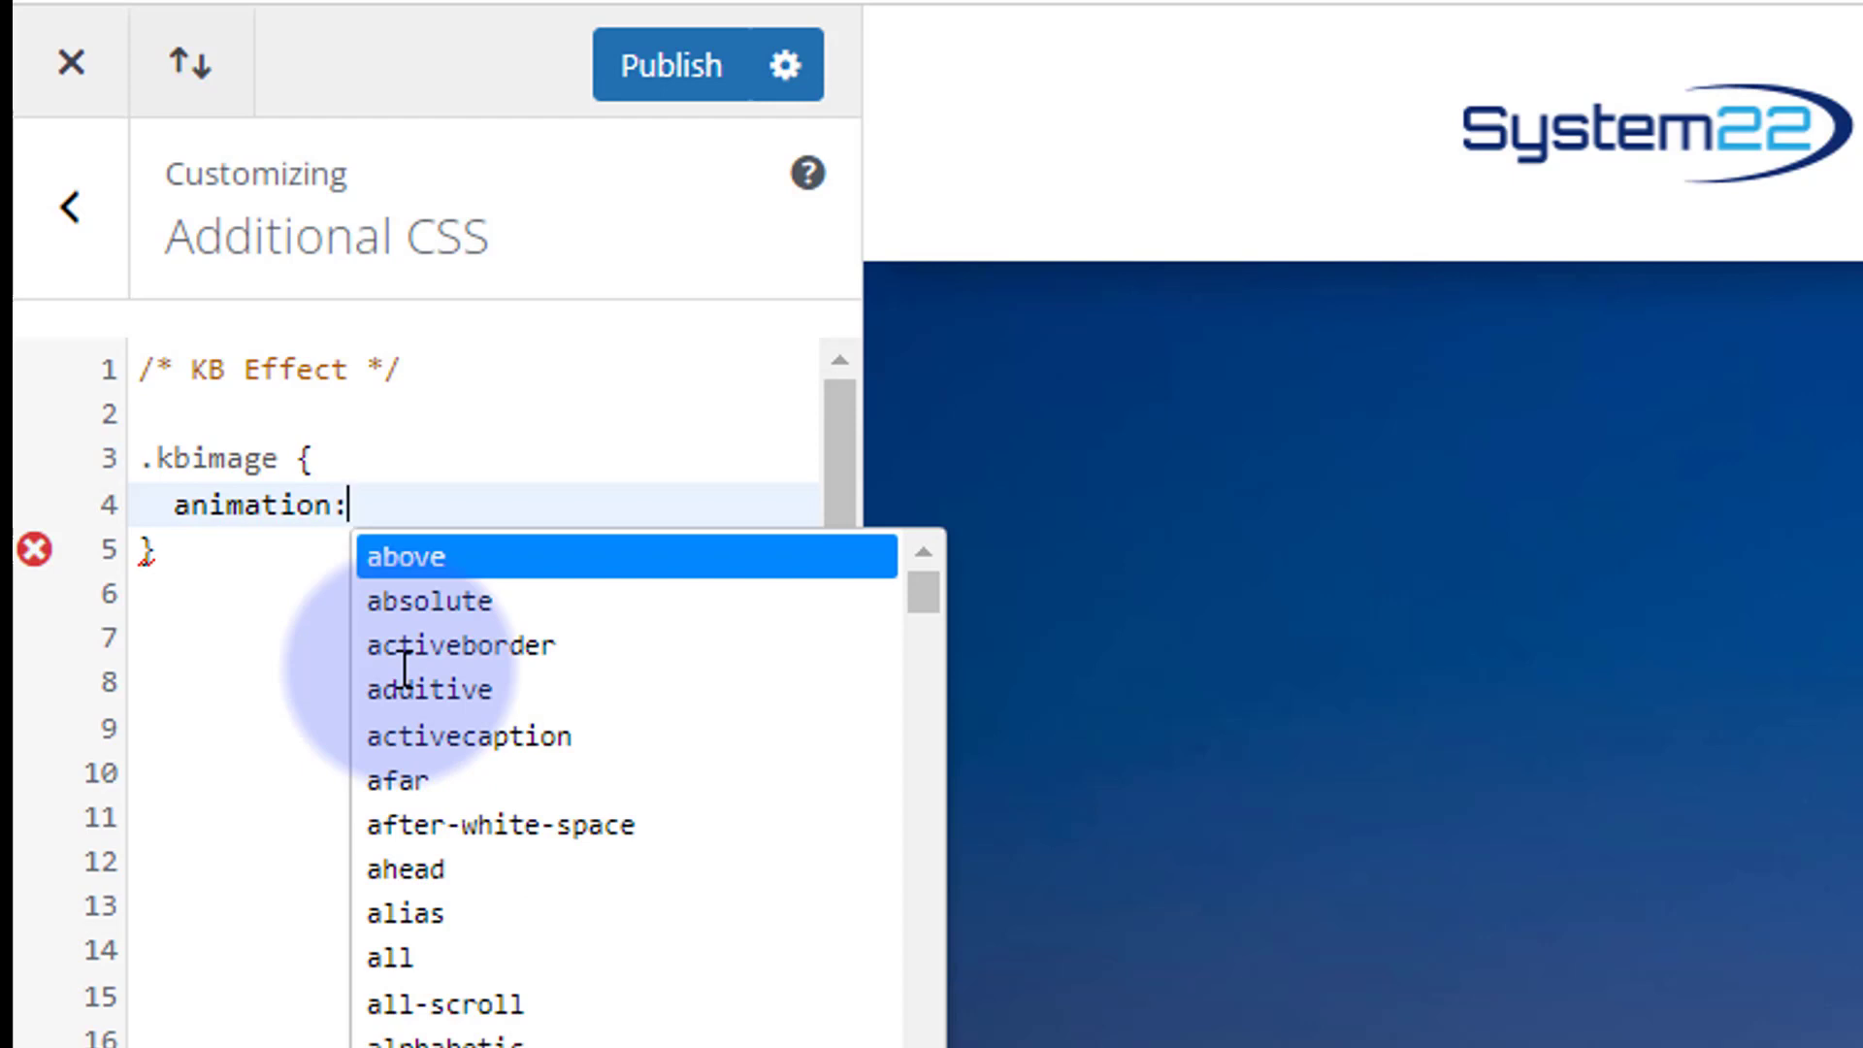
type(" k")
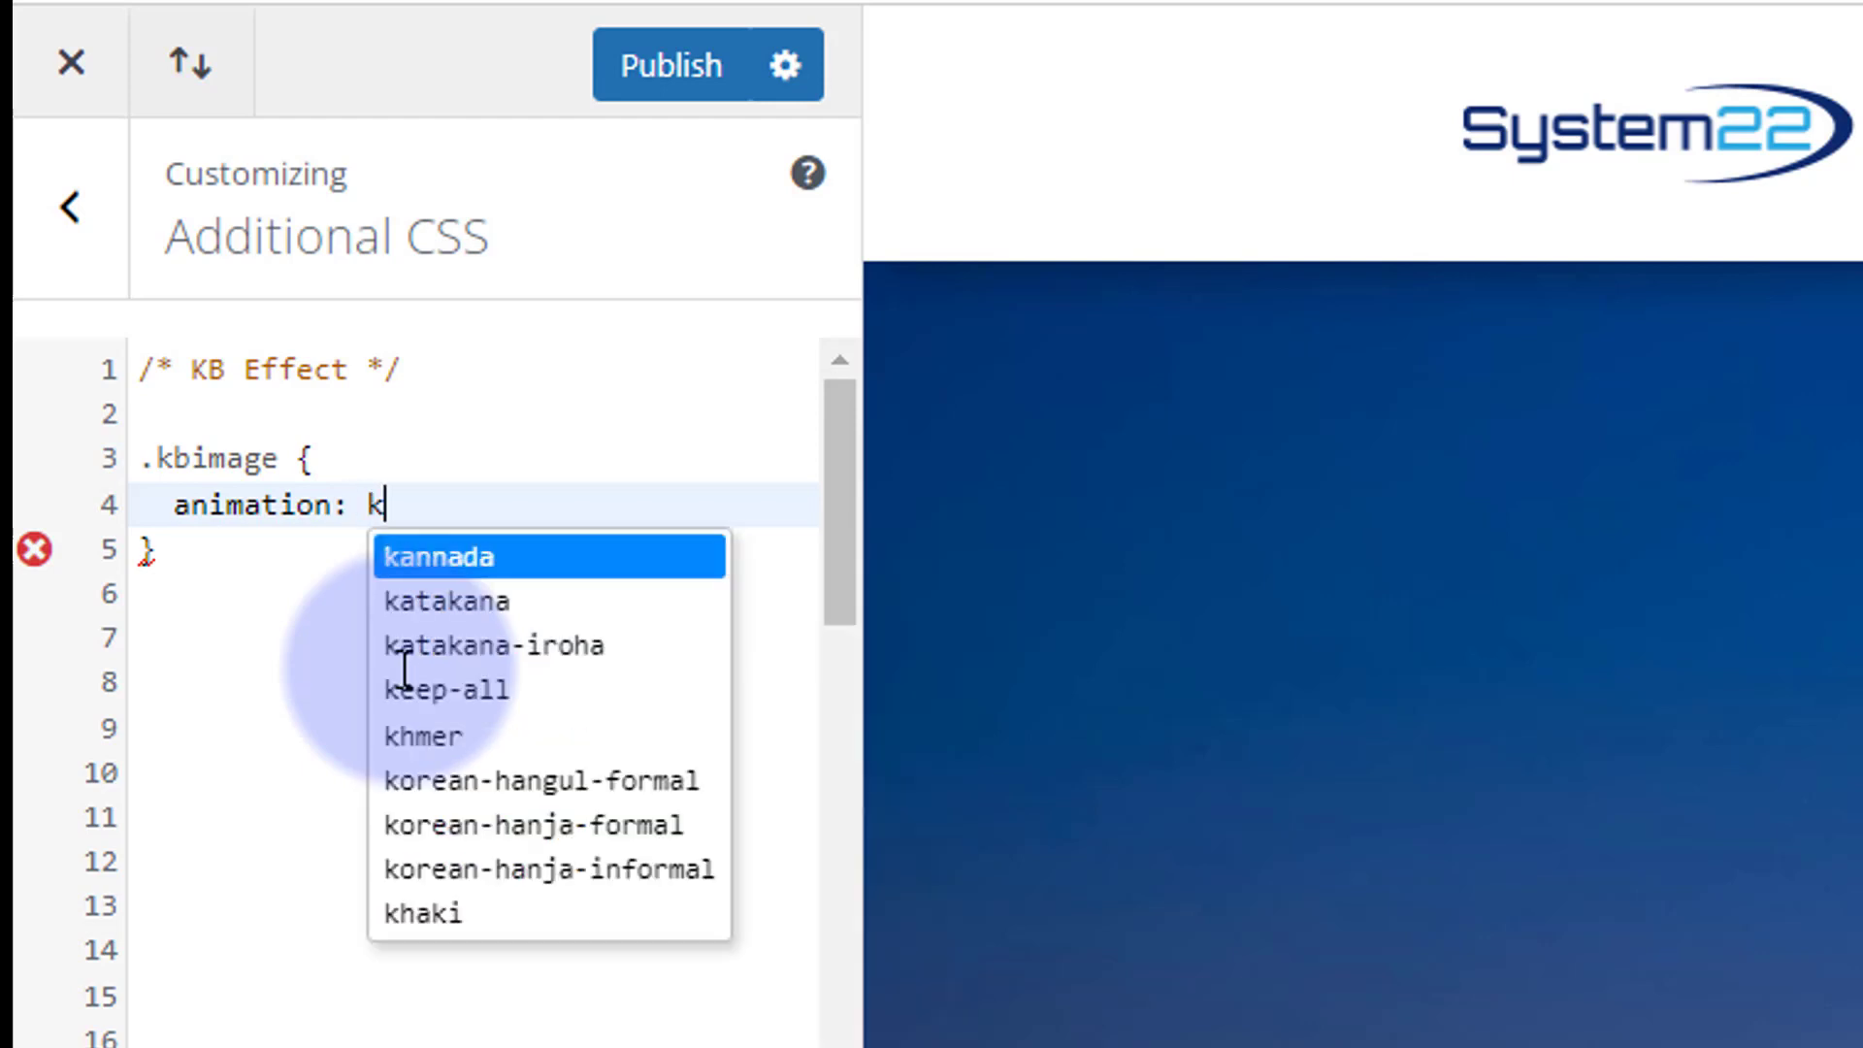
type("bzoom")
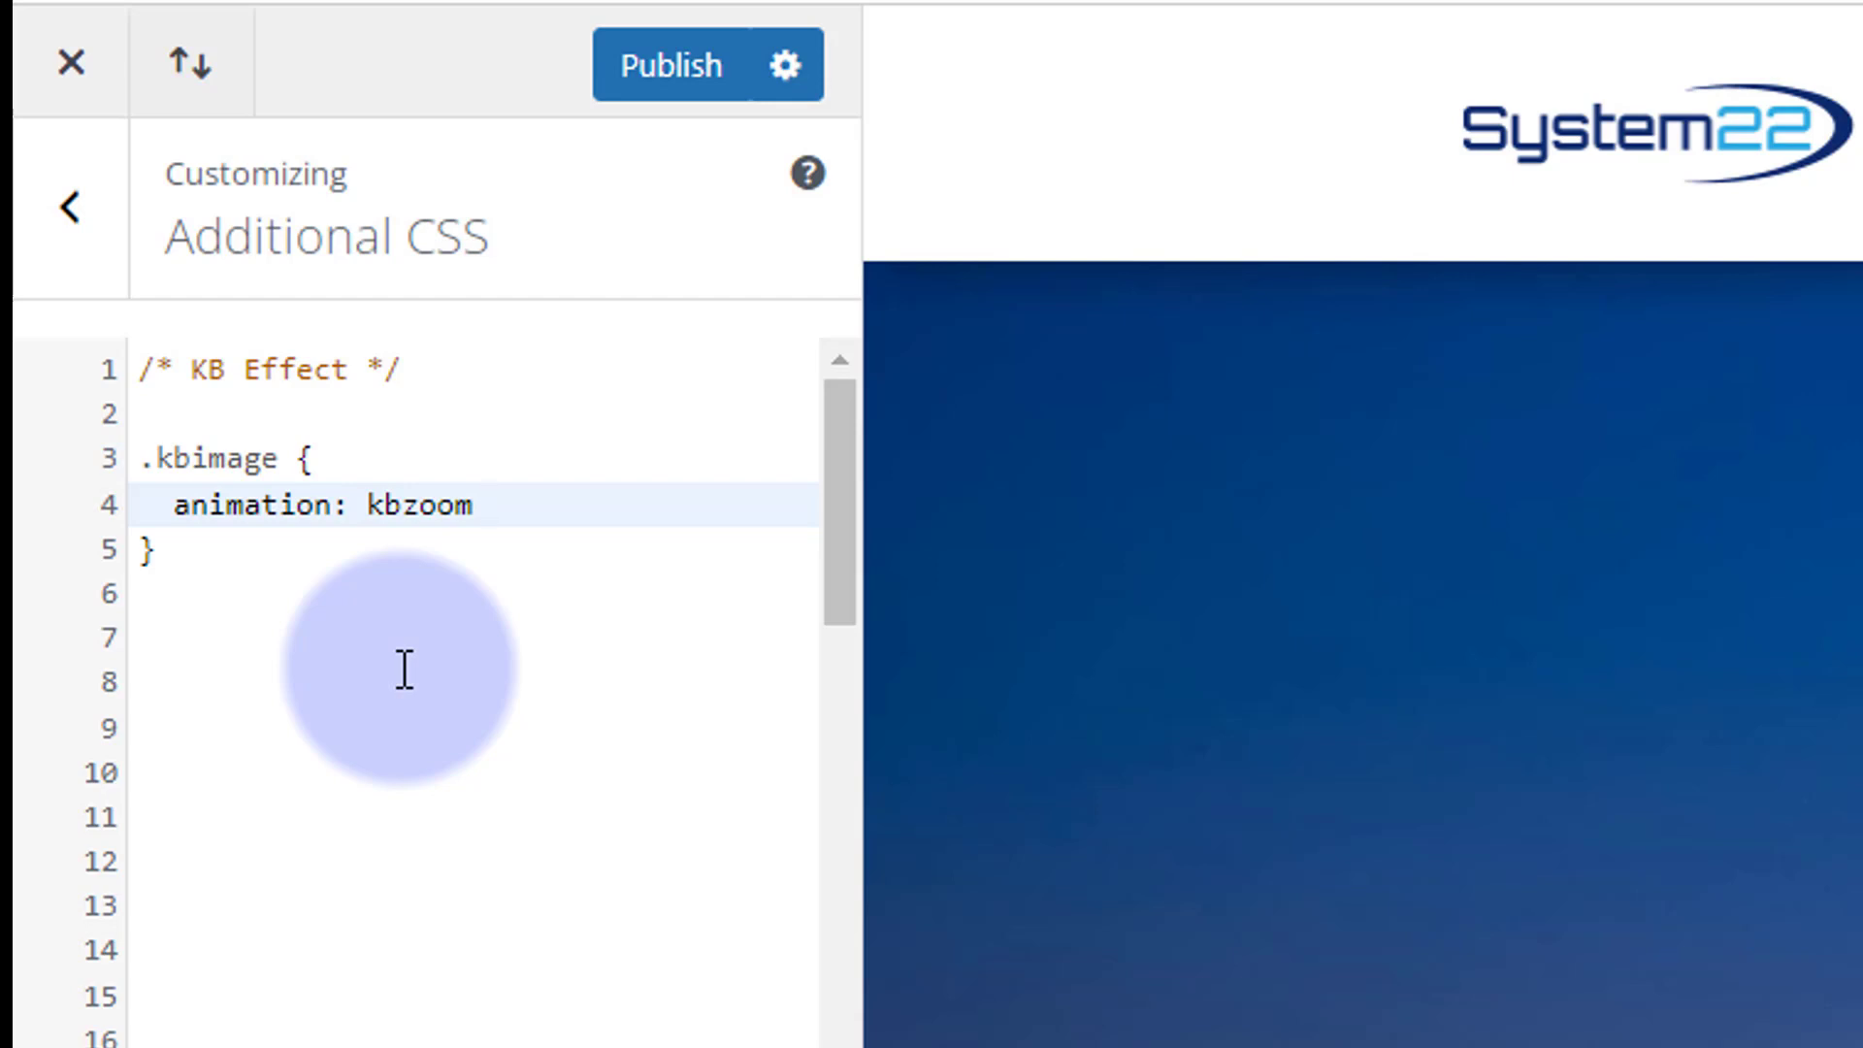
type("60s")
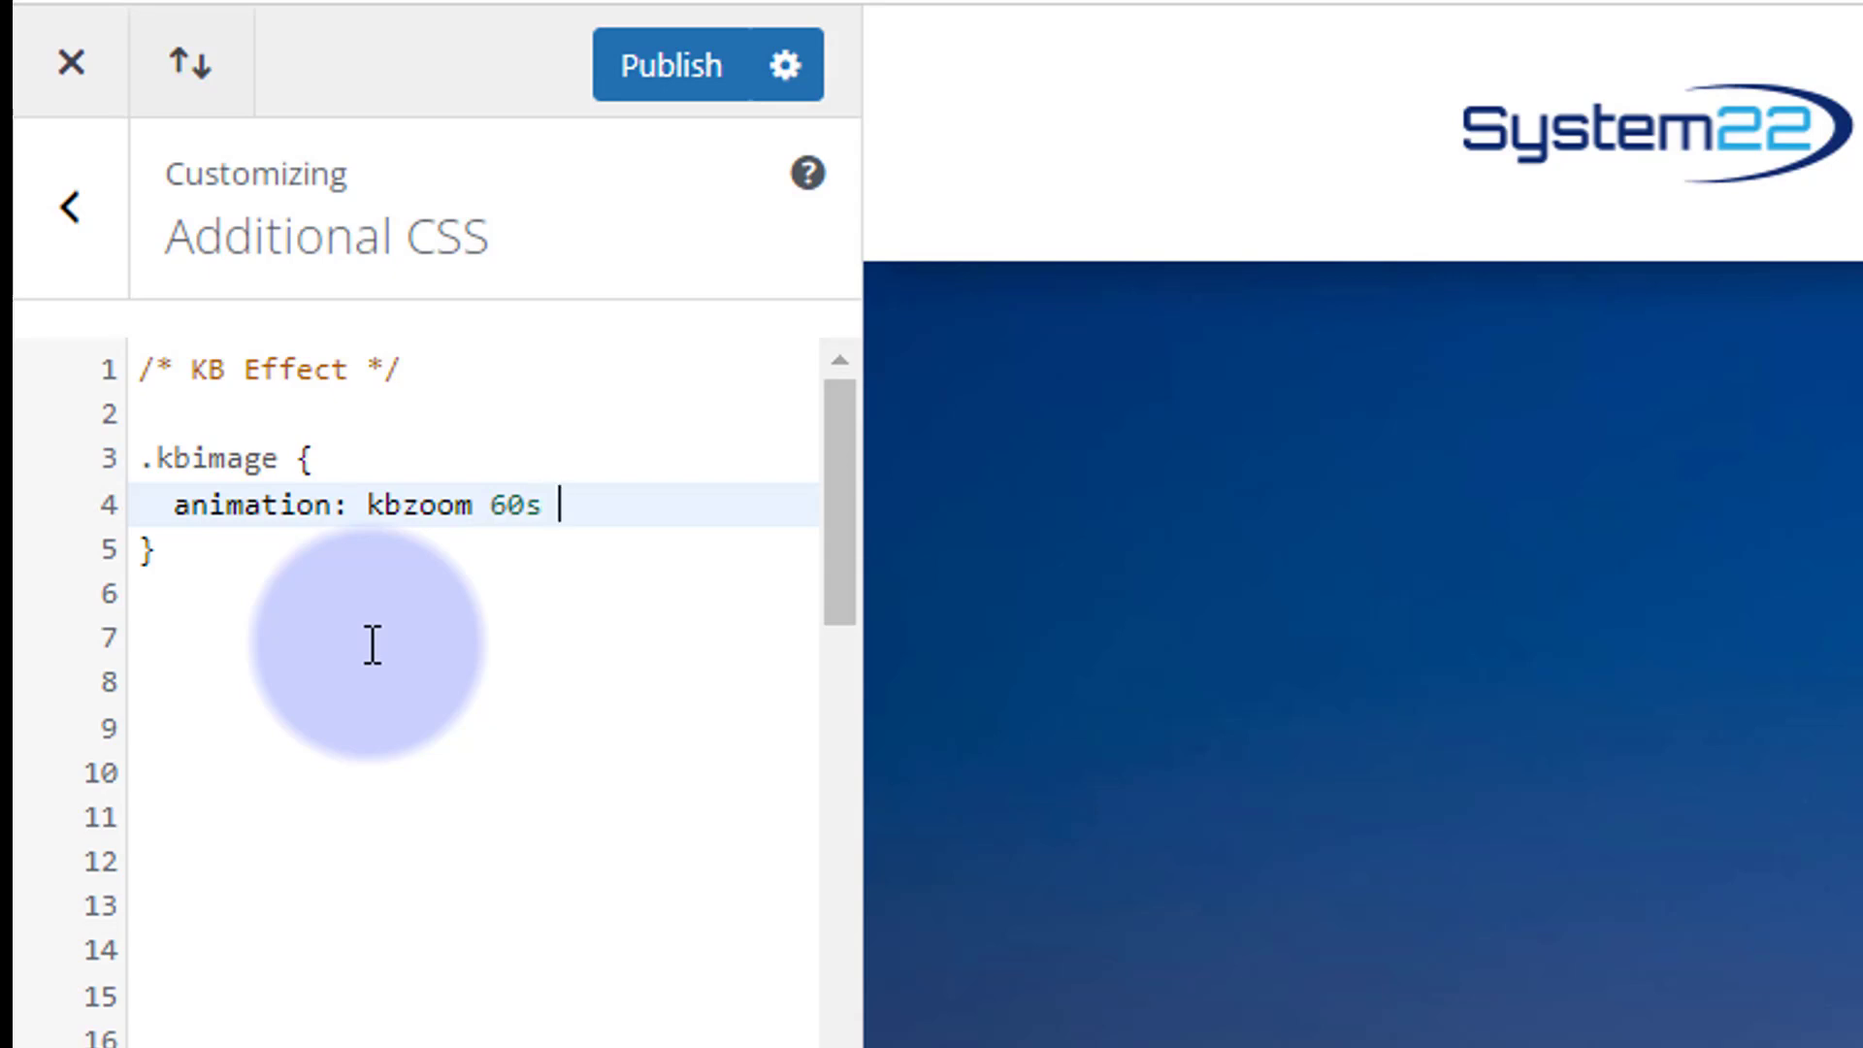
type("infi")
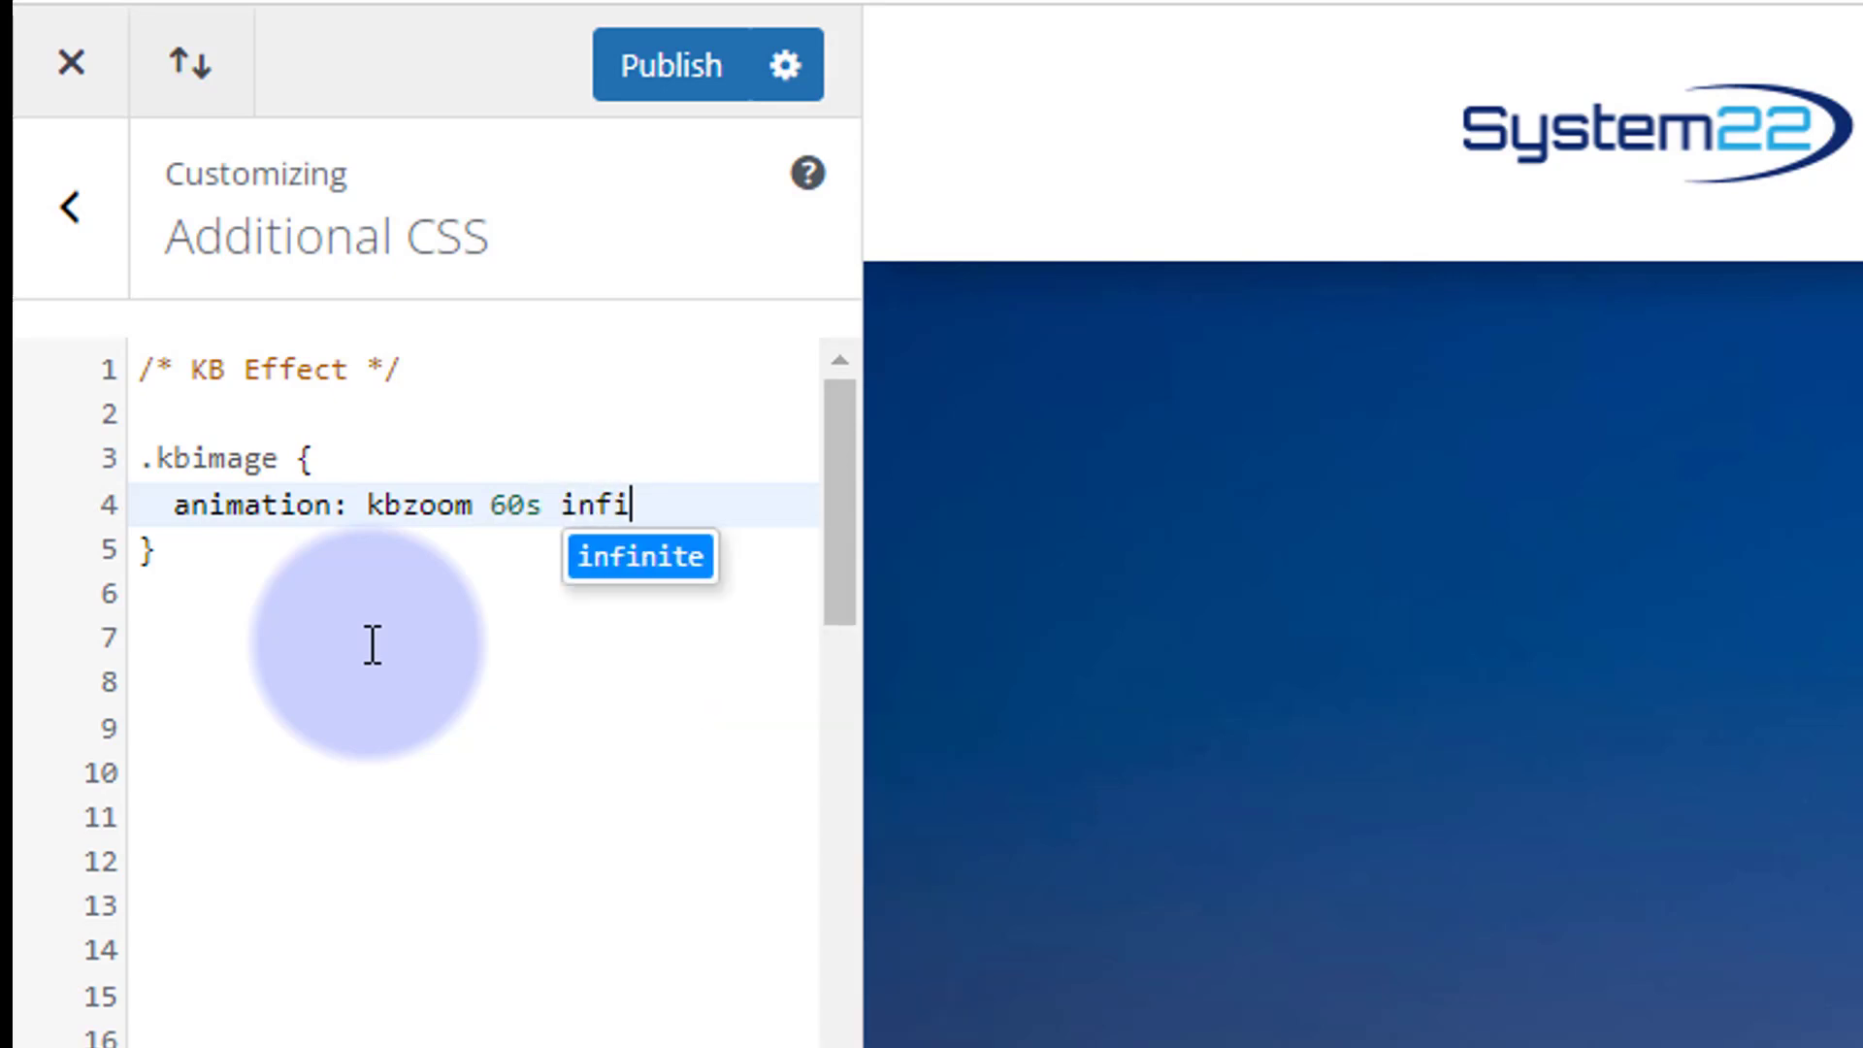
type("nite;")
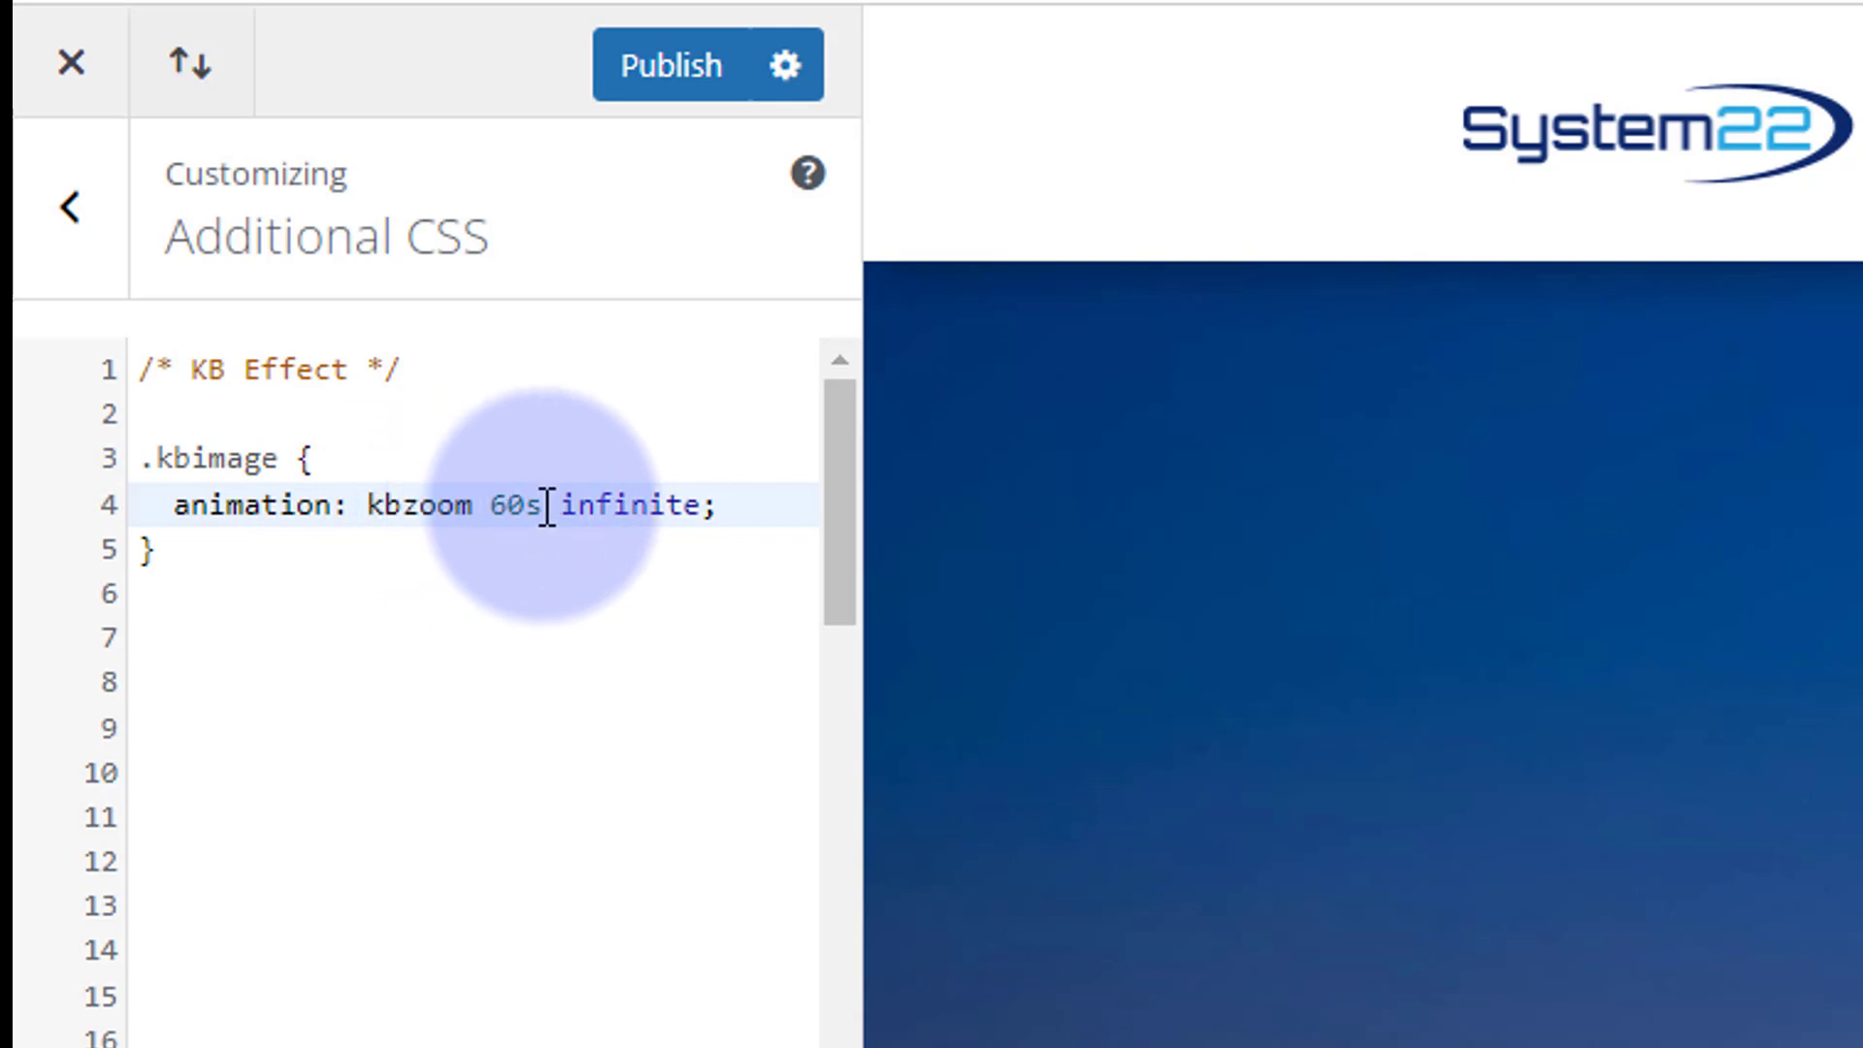
left_click(188, 561)
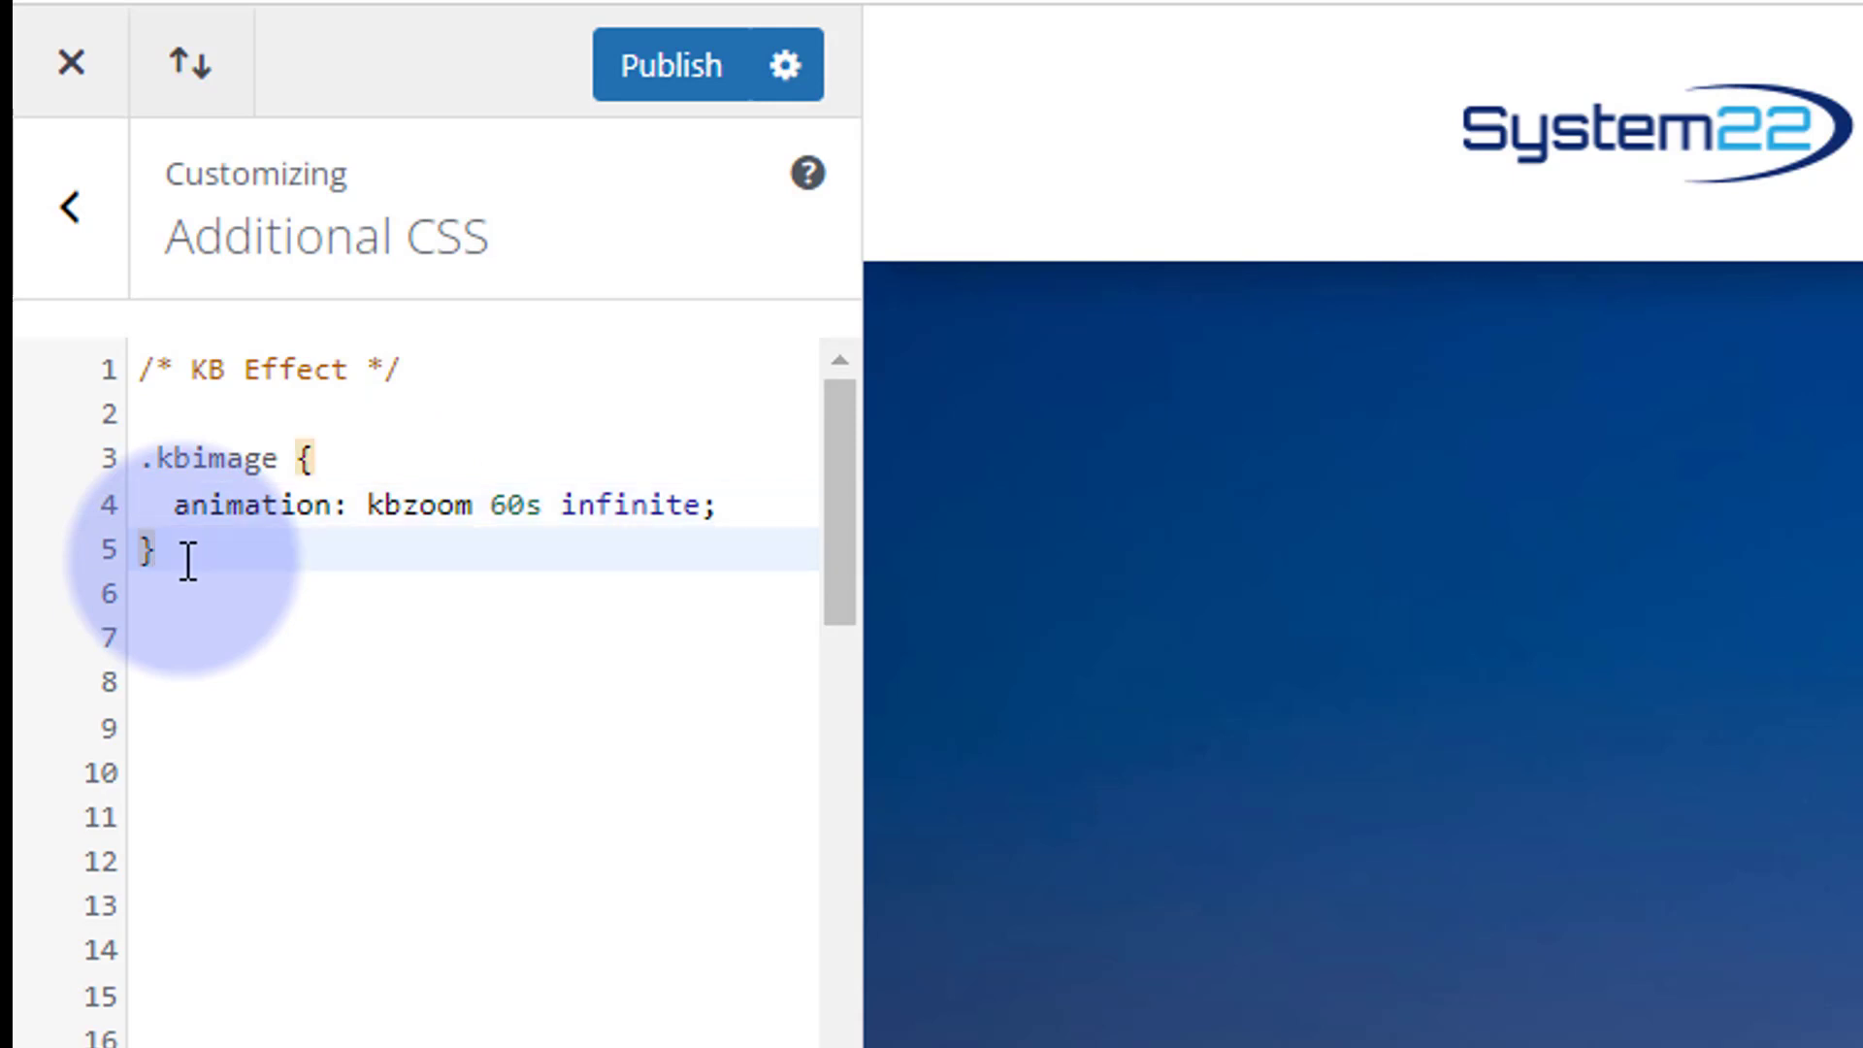
key("Return")
key("Return")
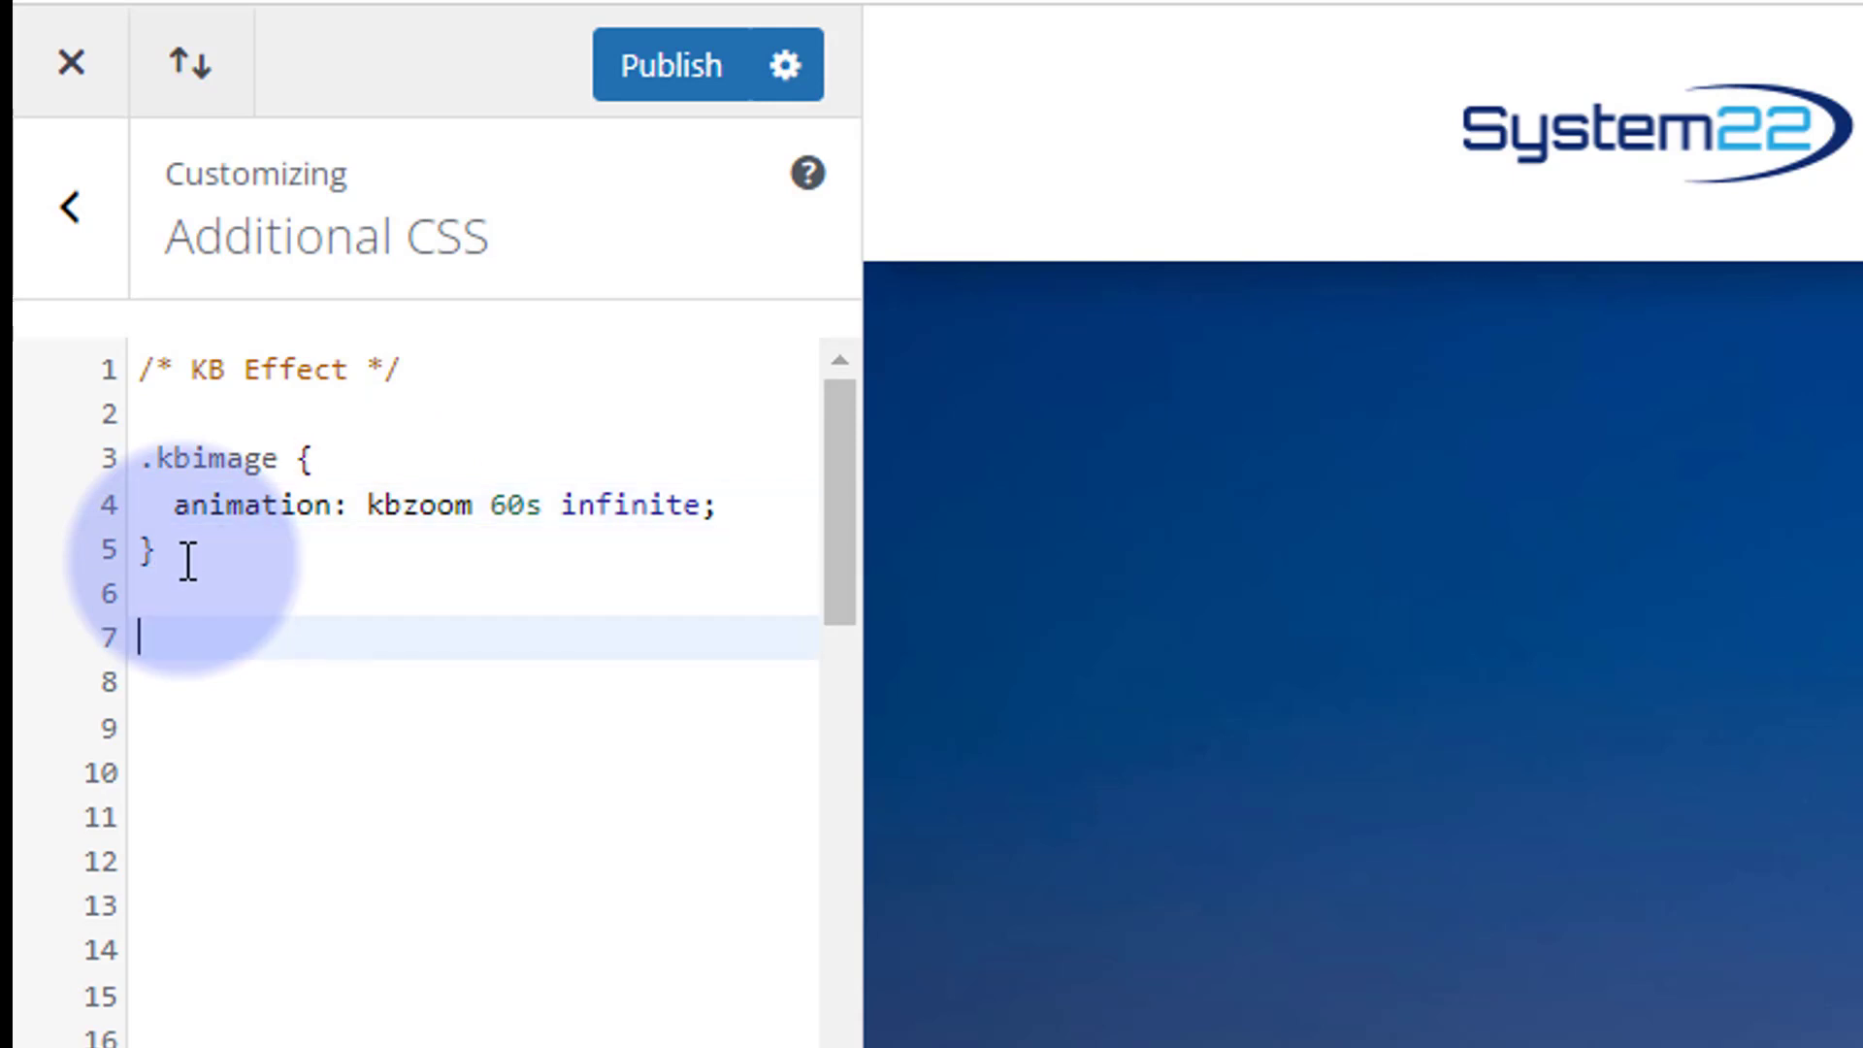
type("@keyfr")
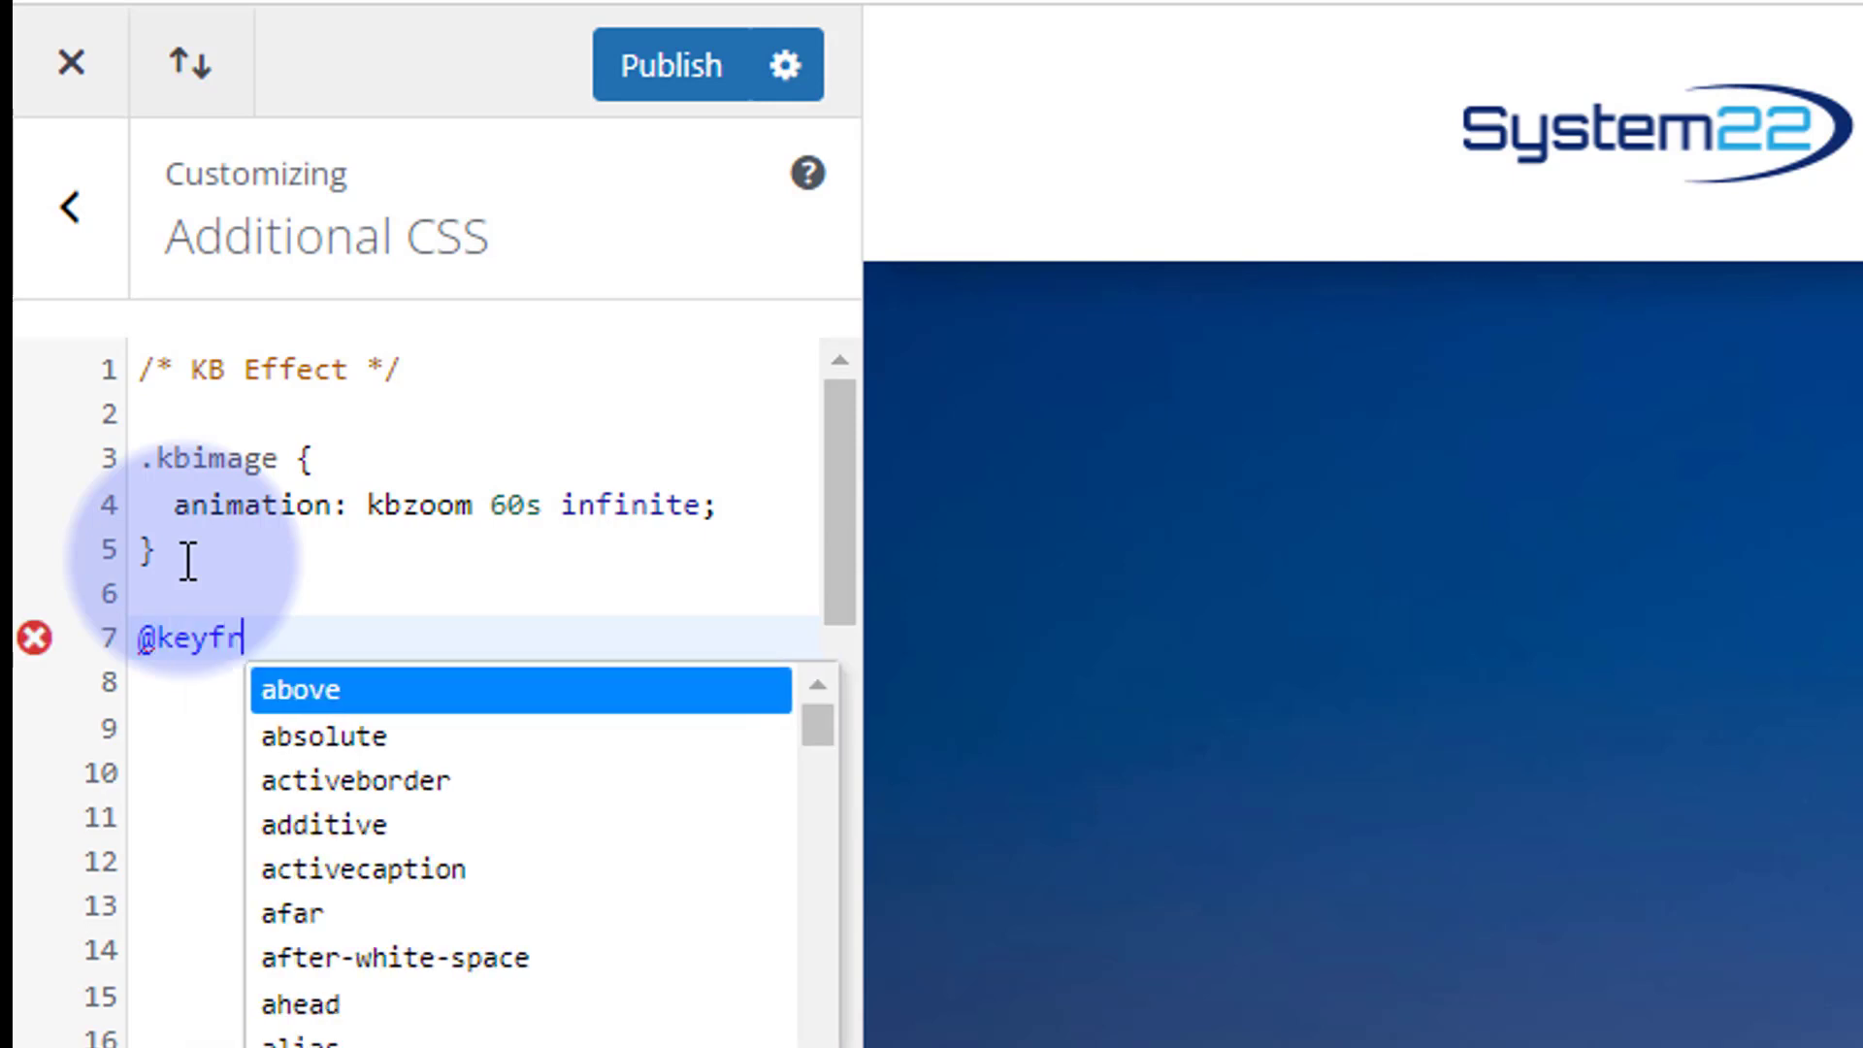
type("ames")
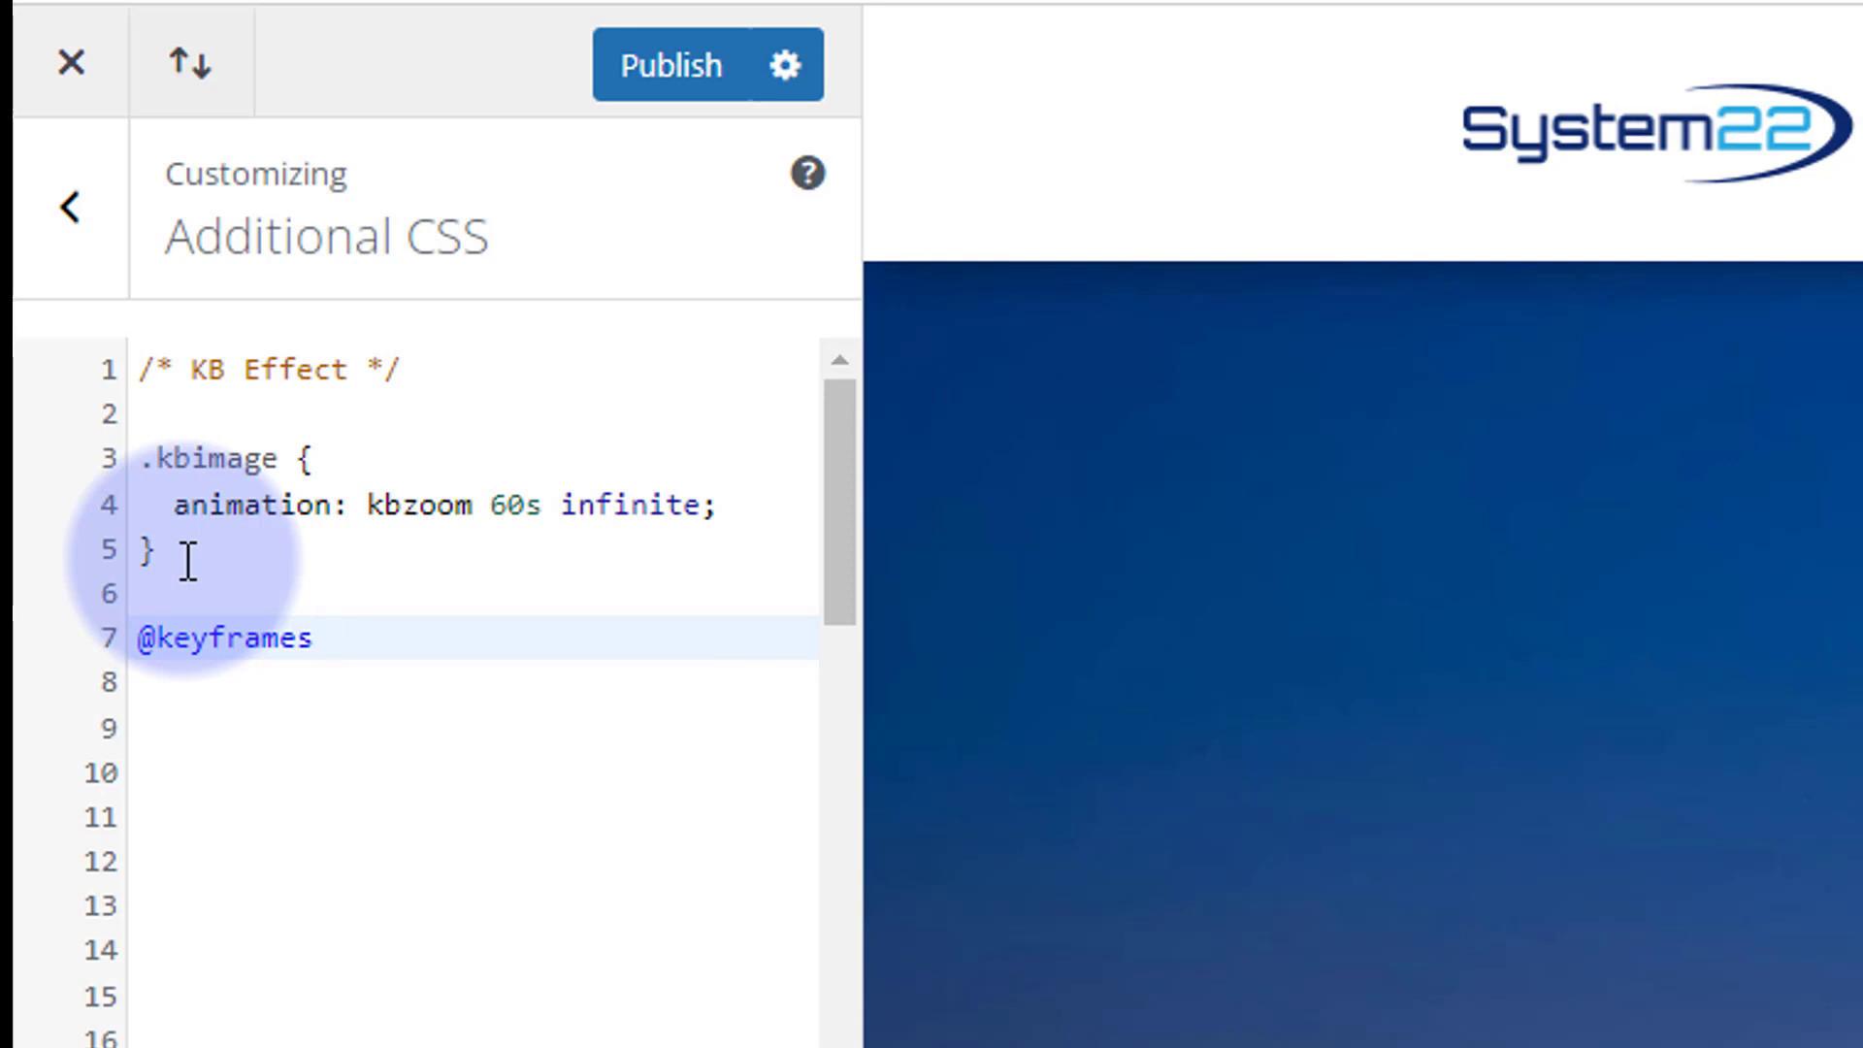
type(" kbzoom")
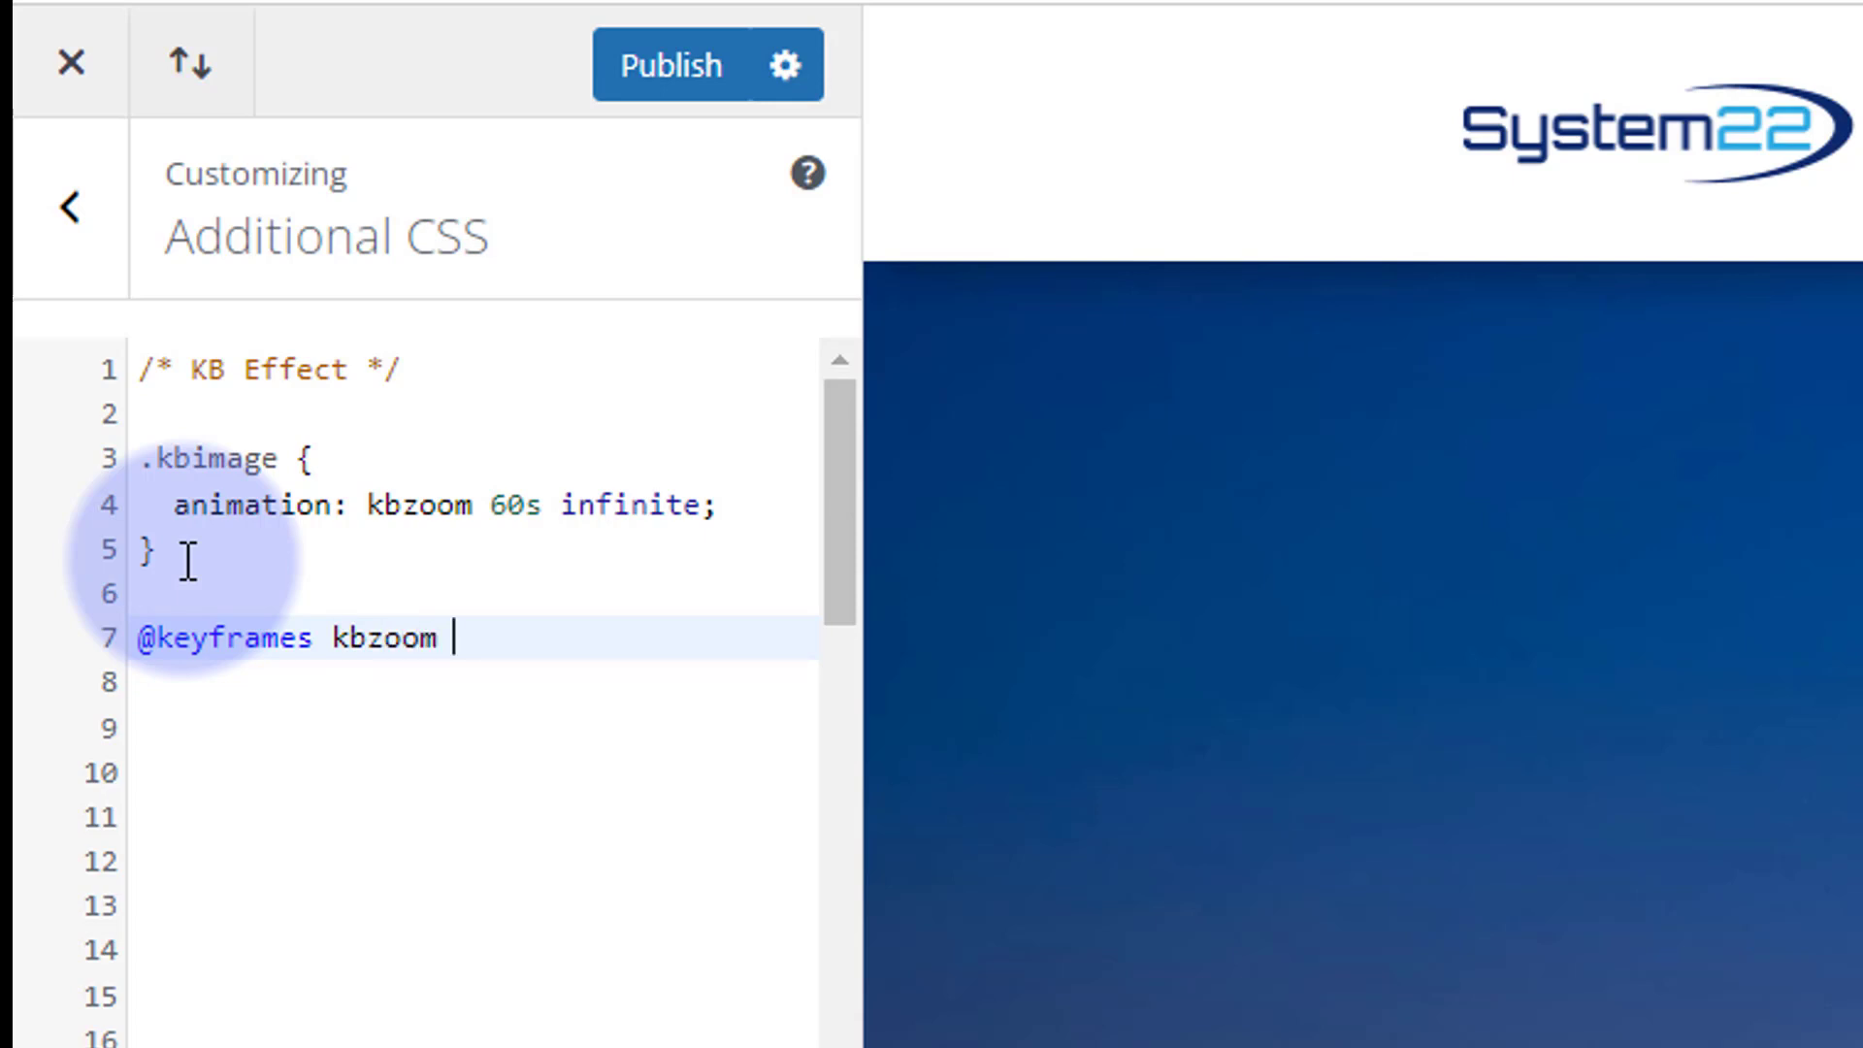
type(" {")
key("Return")
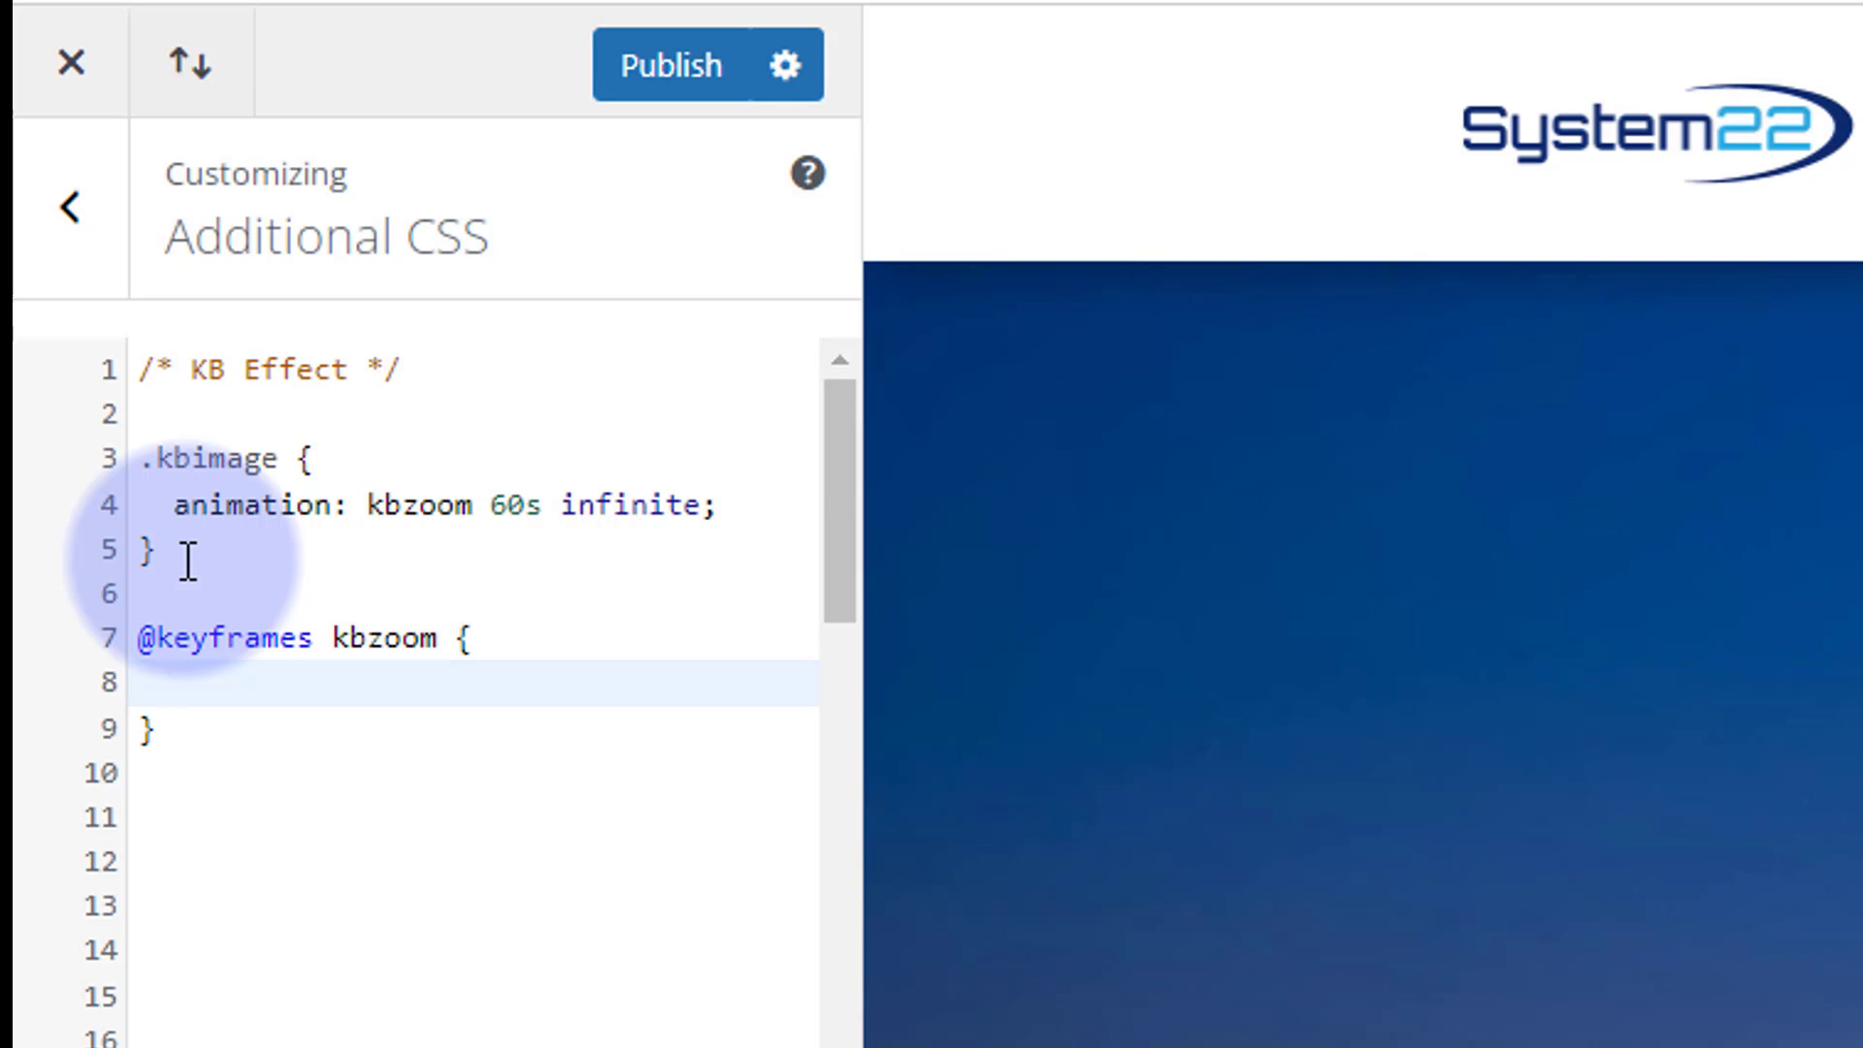
type("0%")
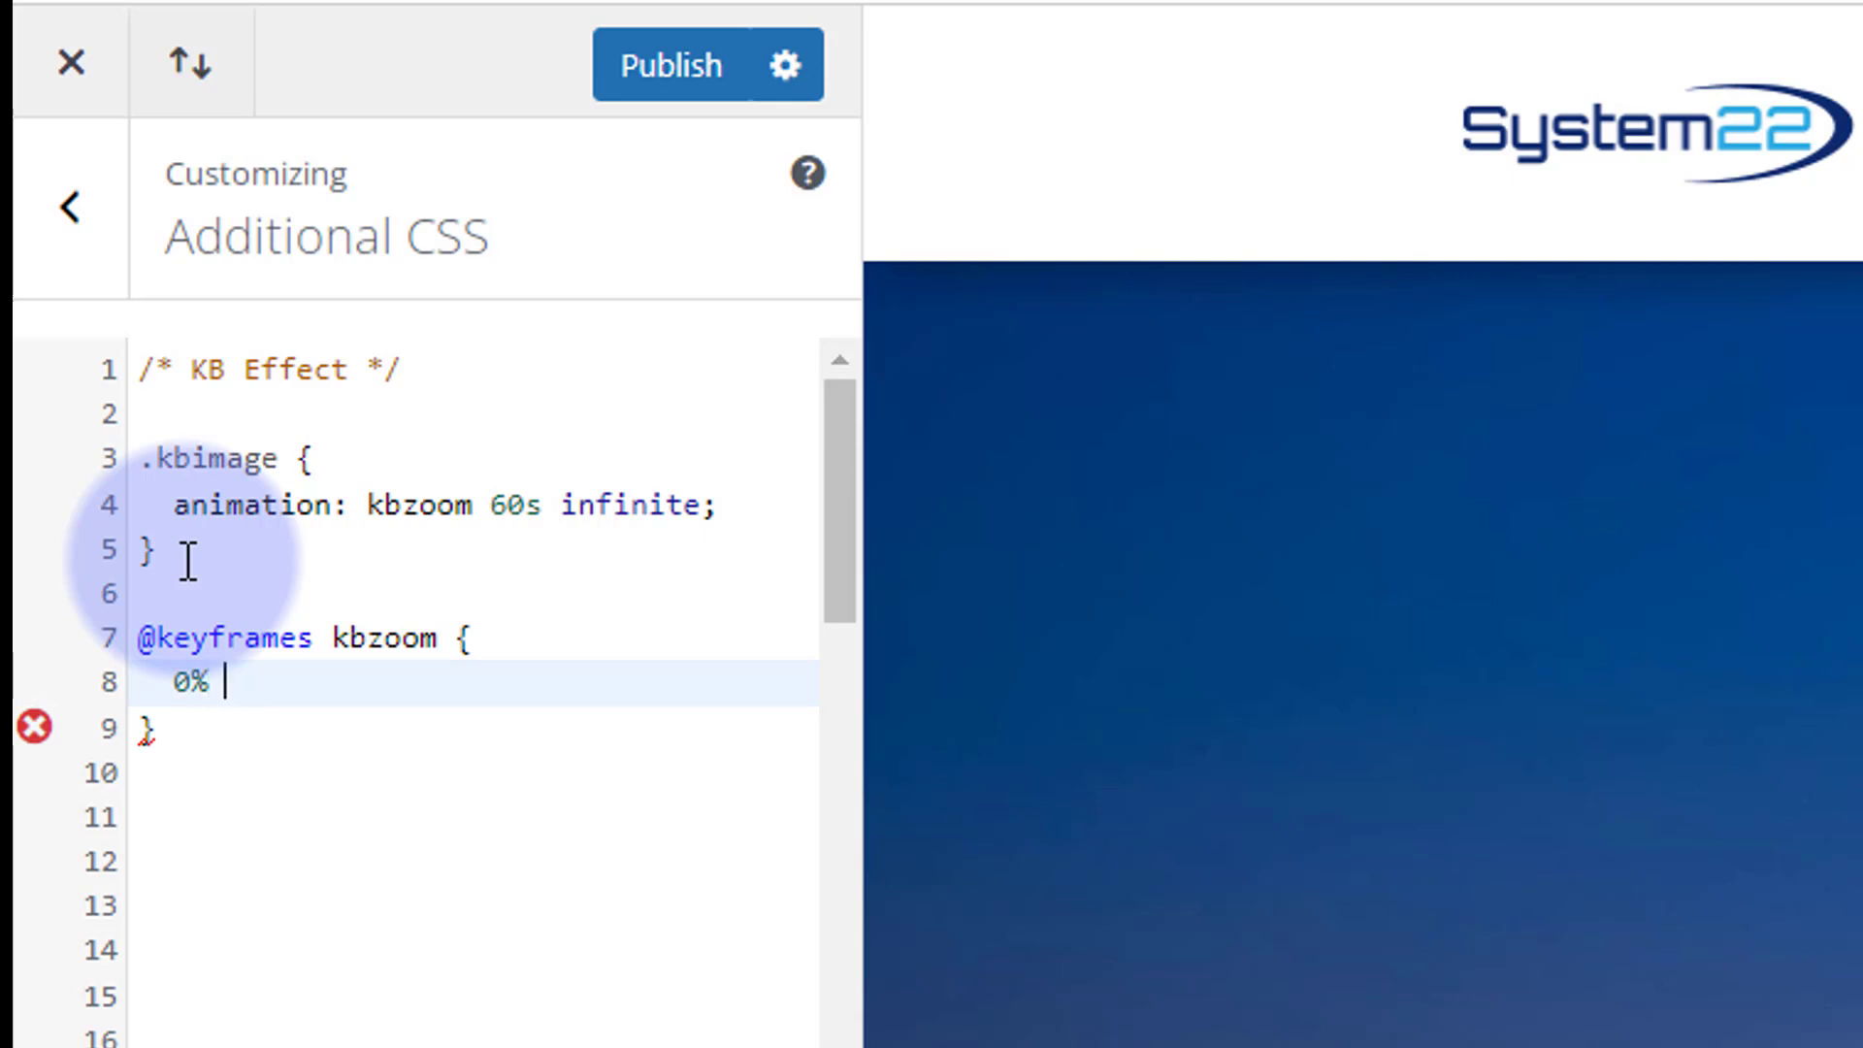
type(" {")
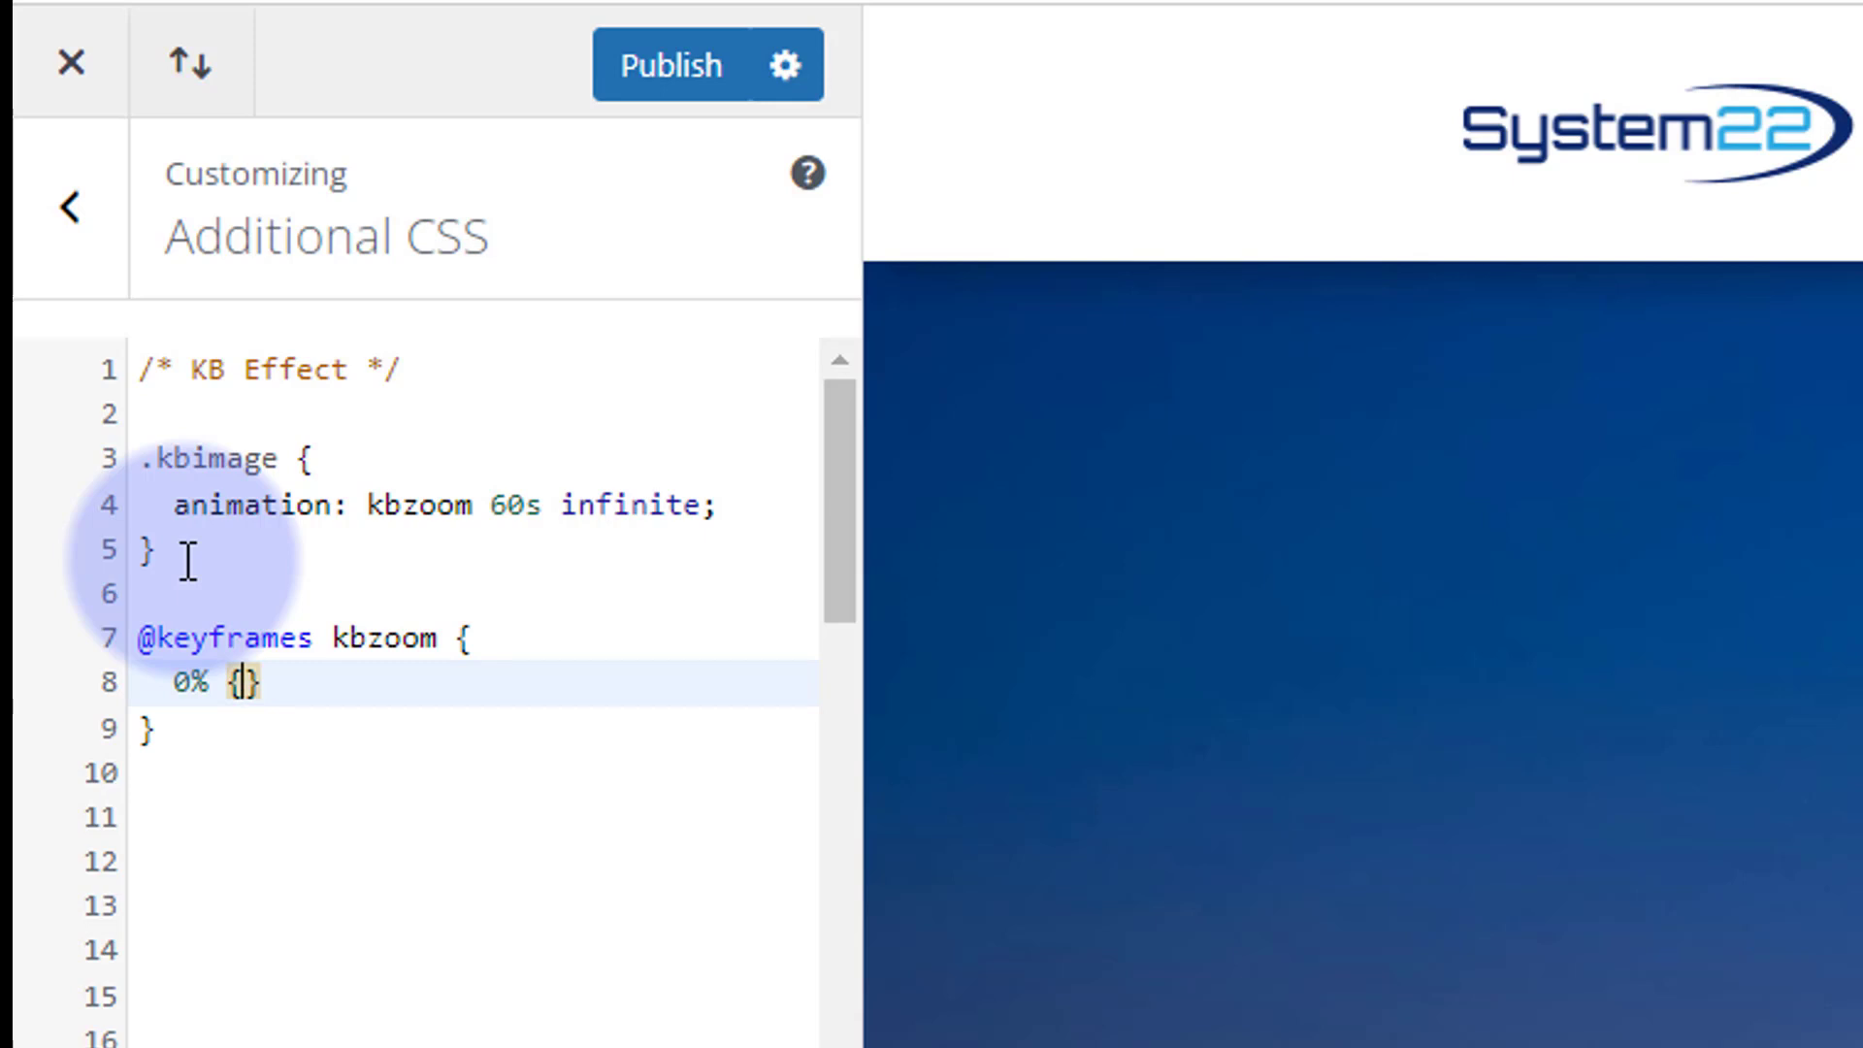
type("tr")
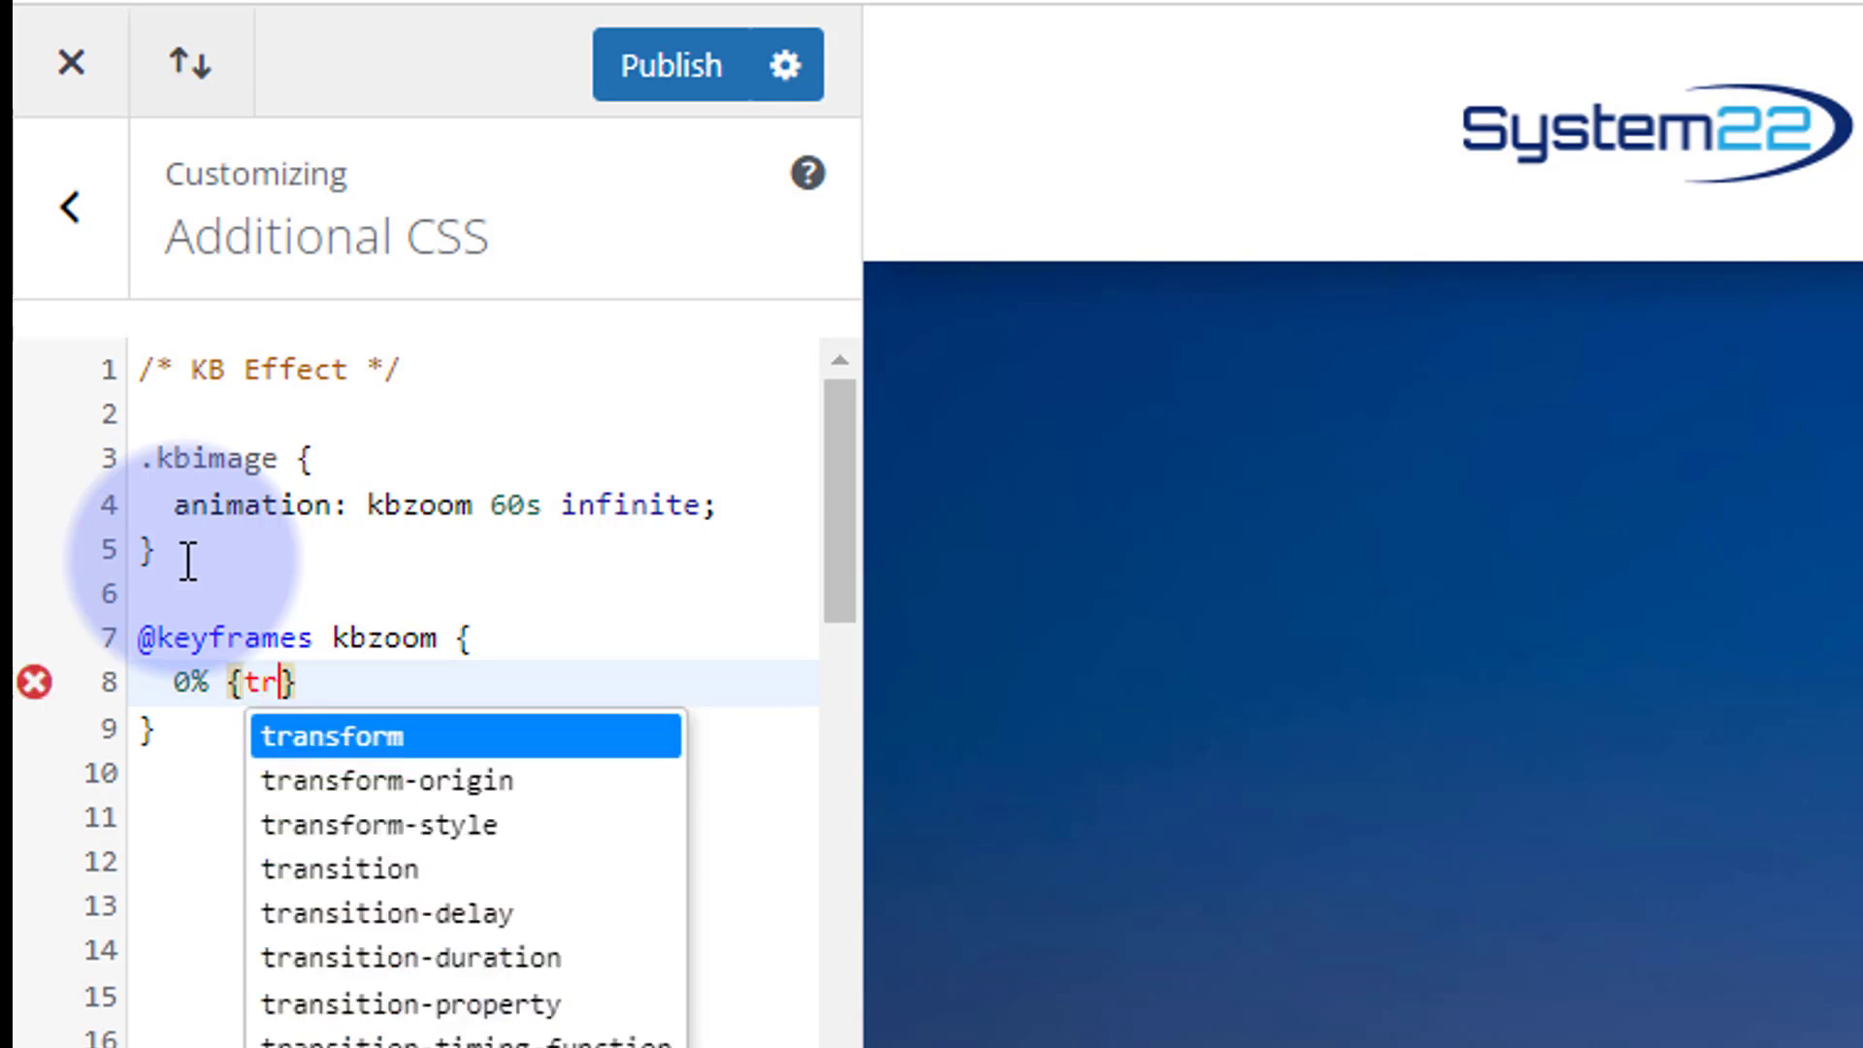
type("ansfor")
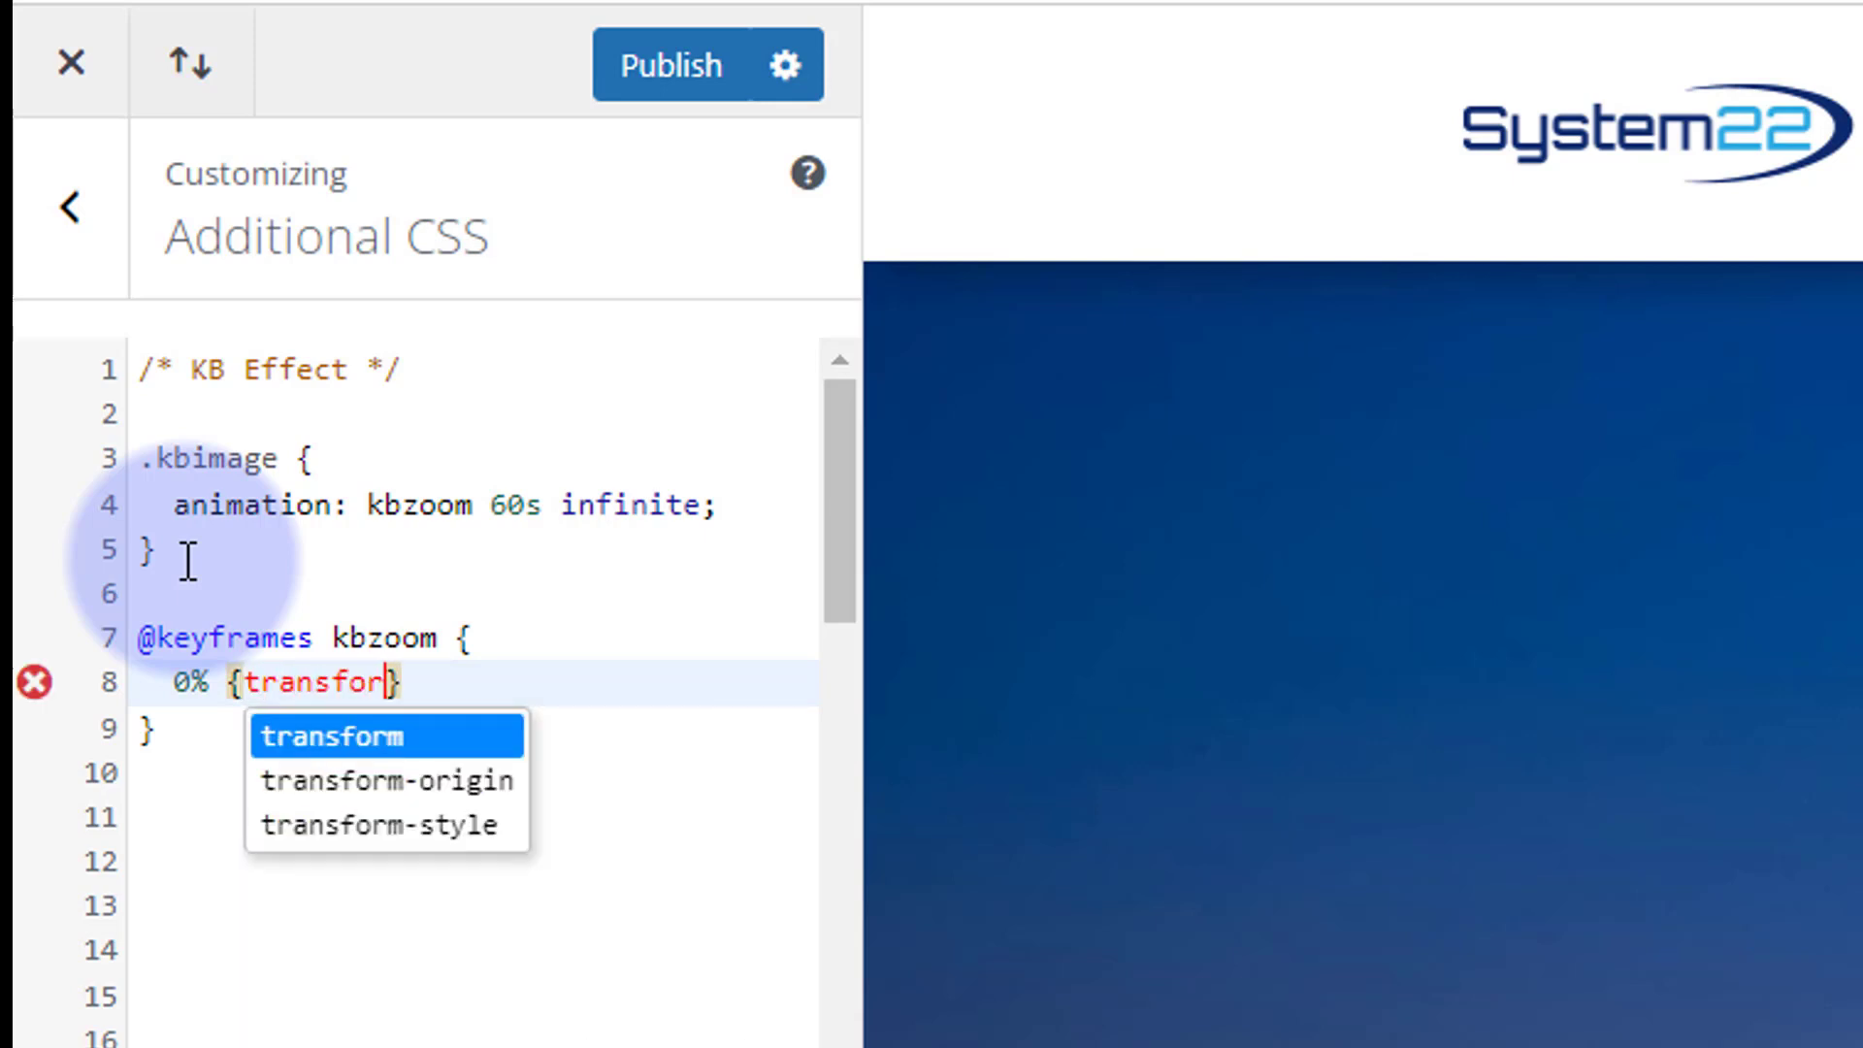
type("m")
type(":scal")
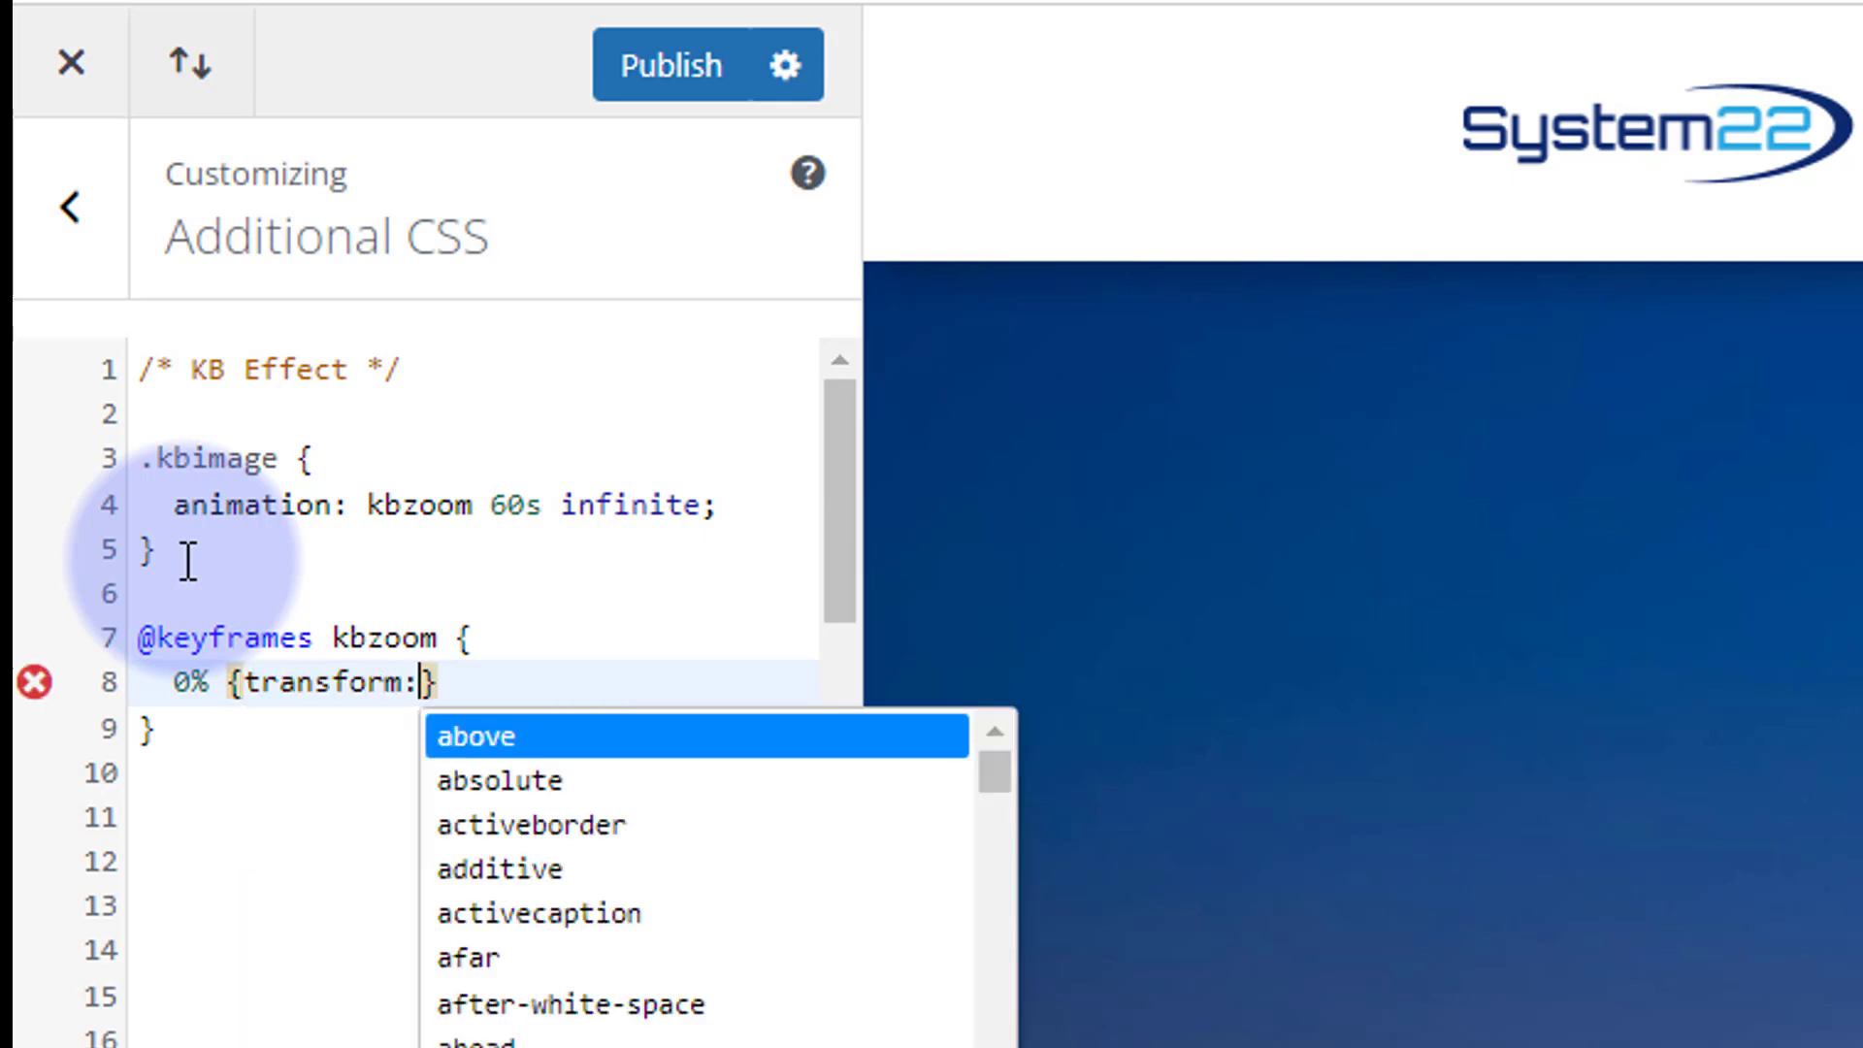
type("e")
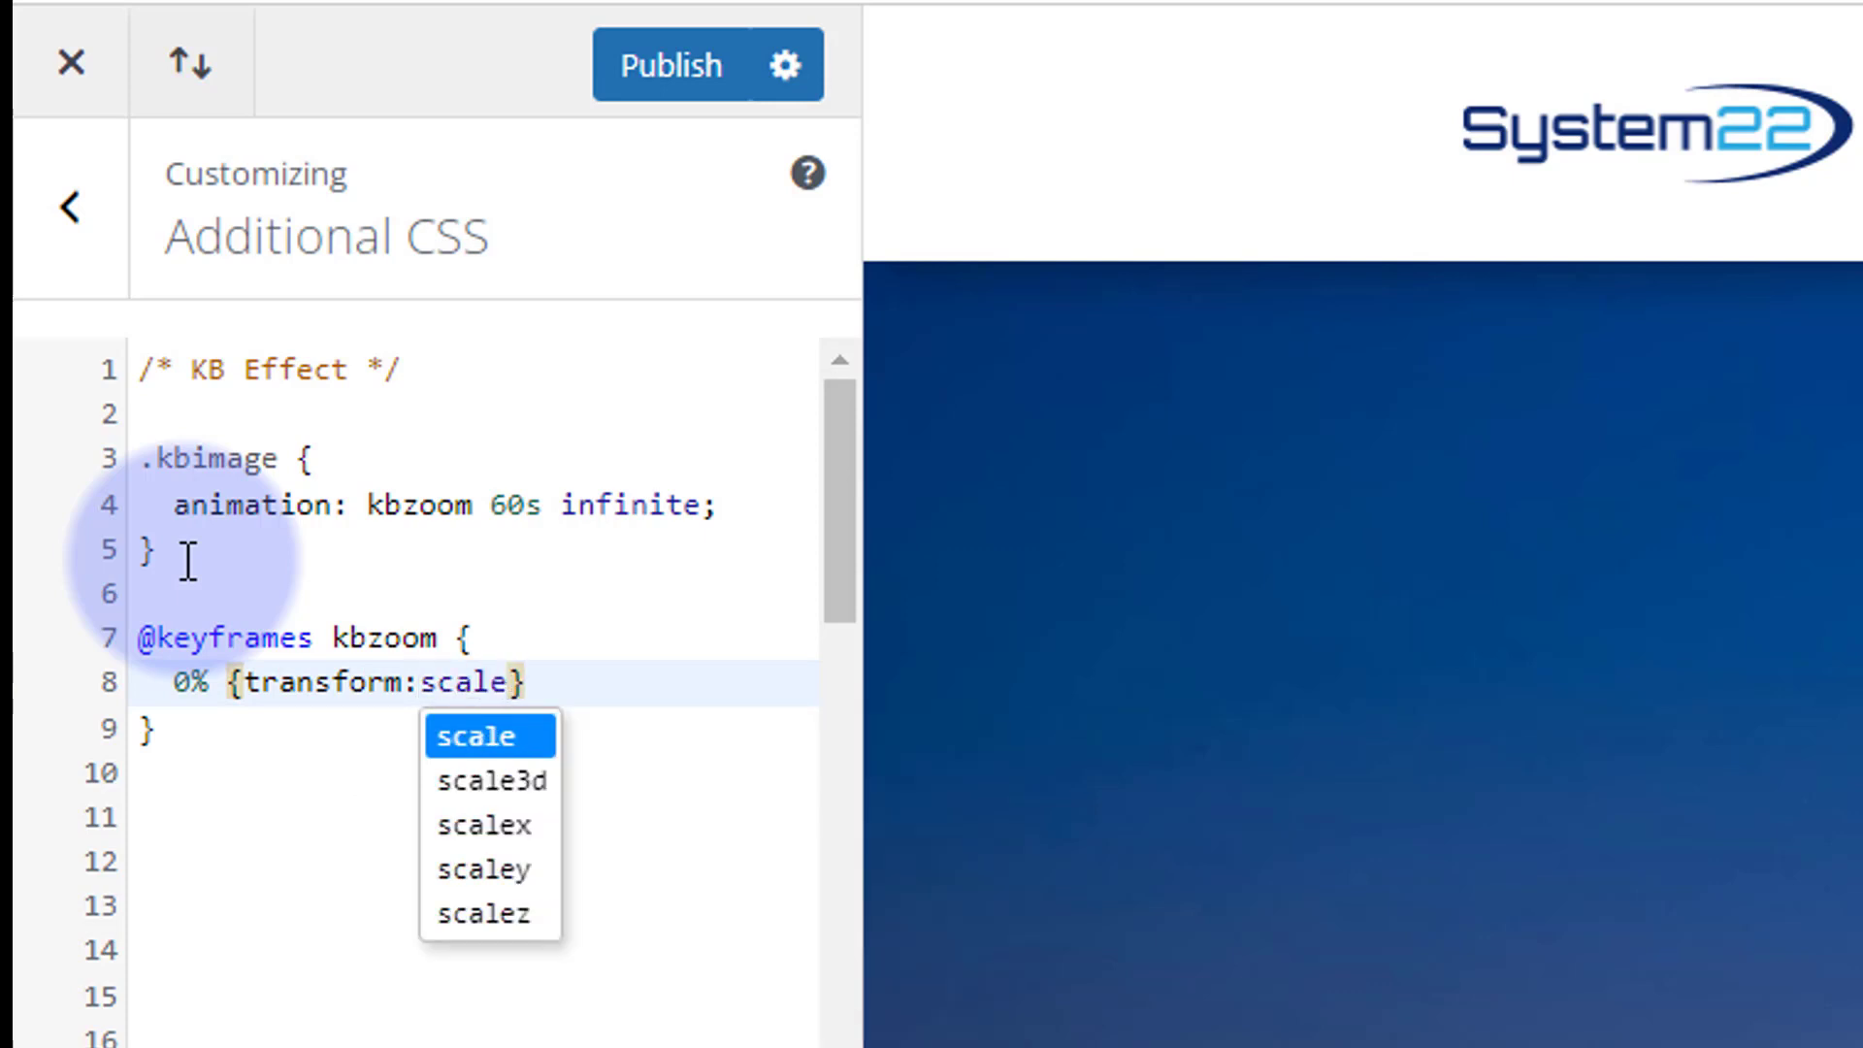
type("(")
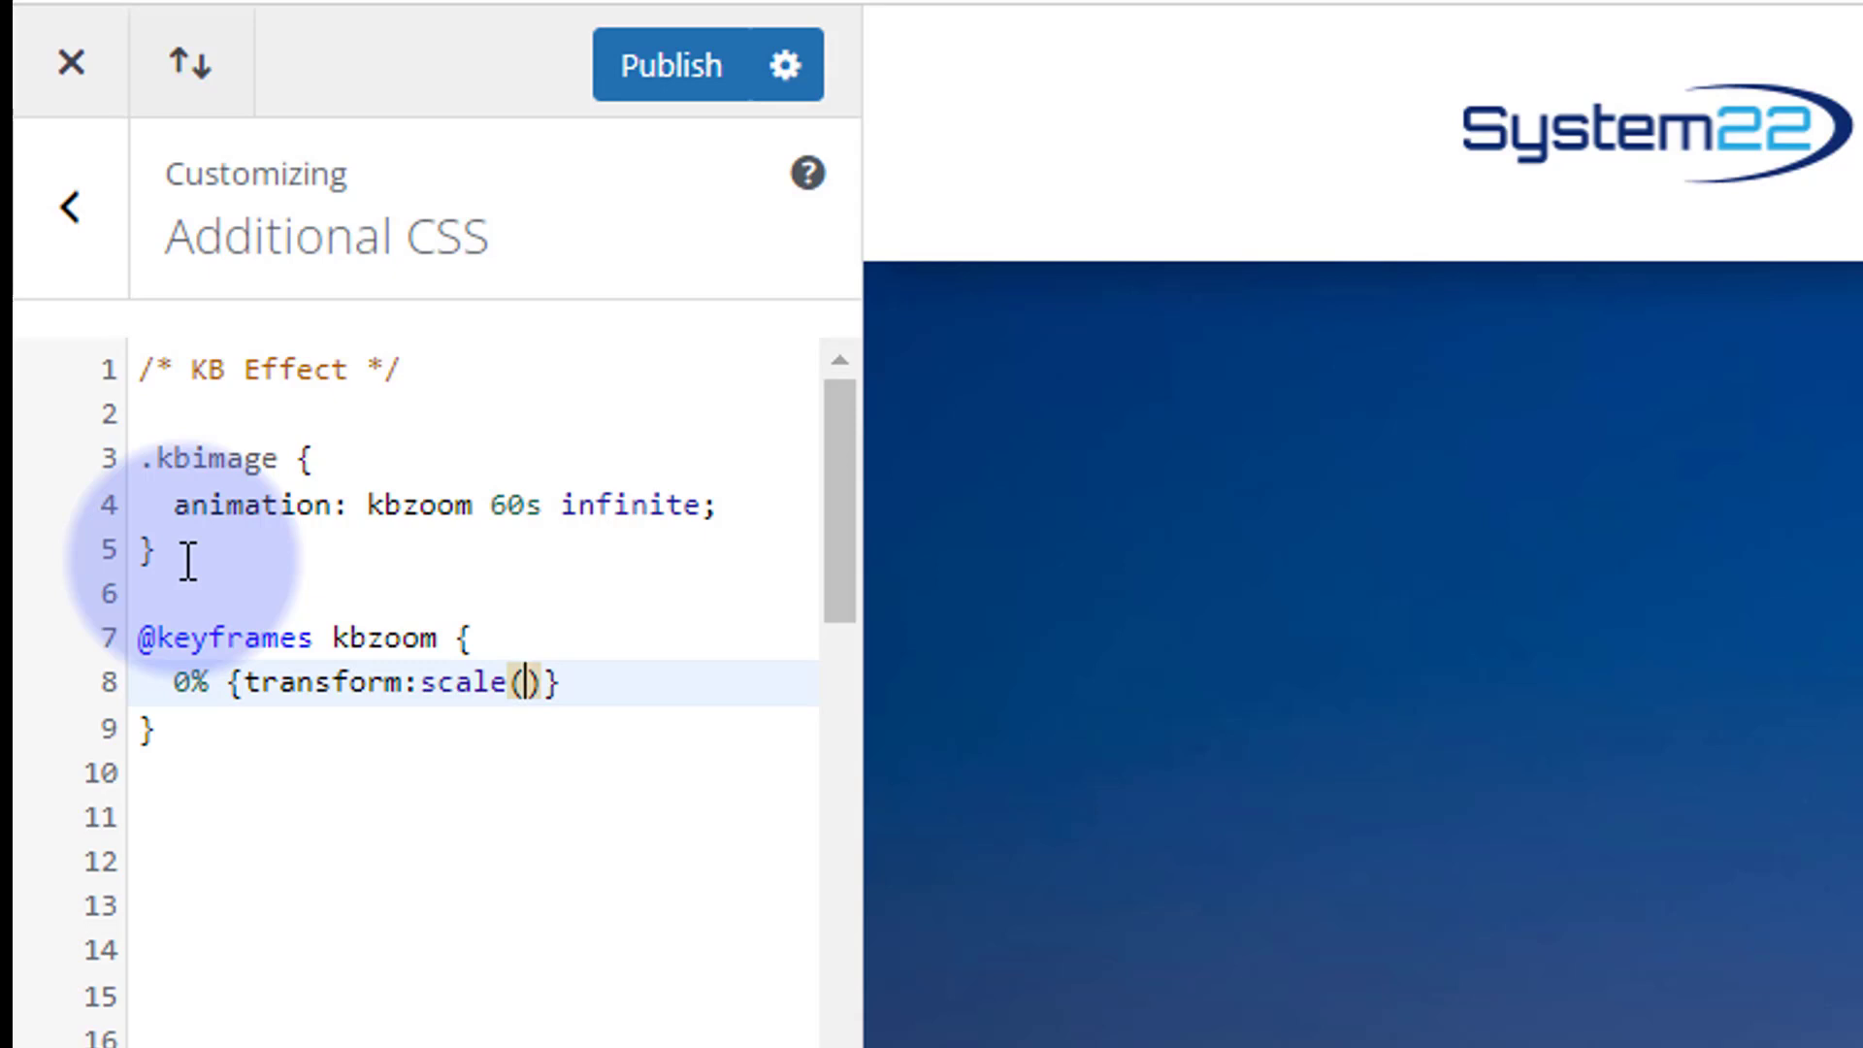
type("1")
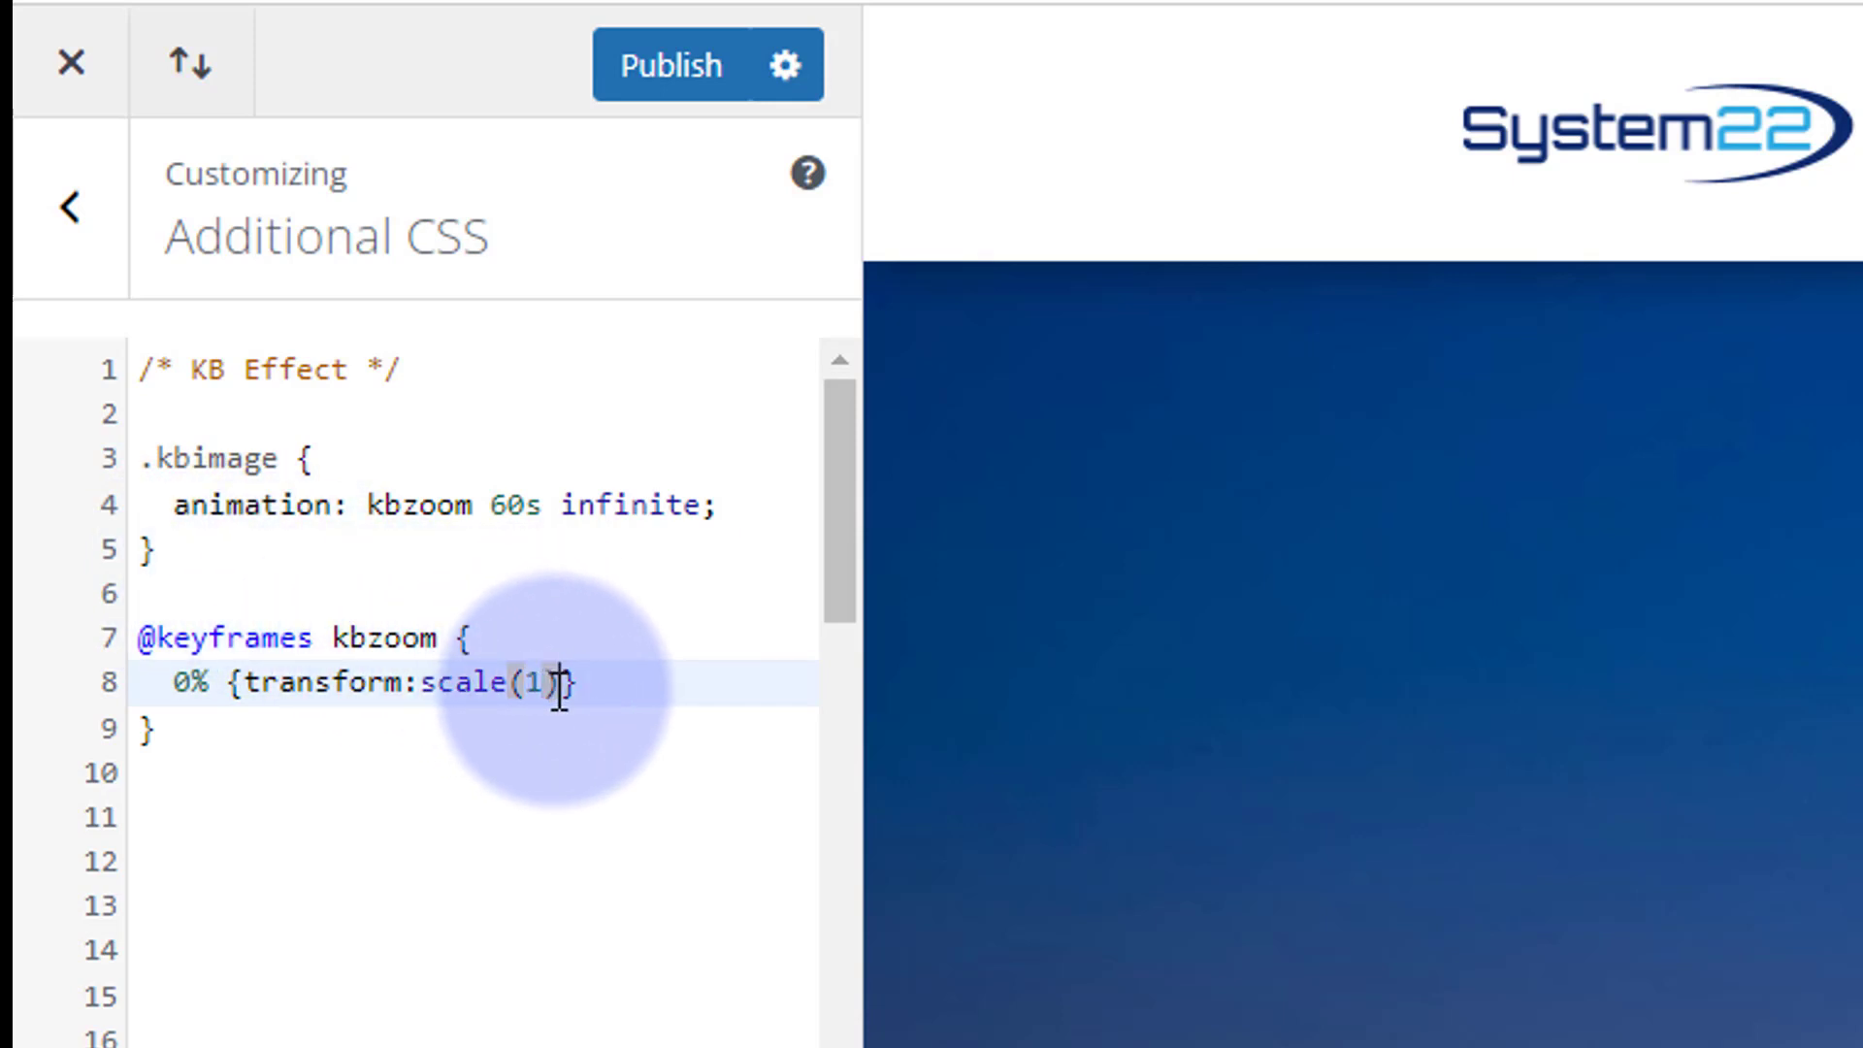
type(";")
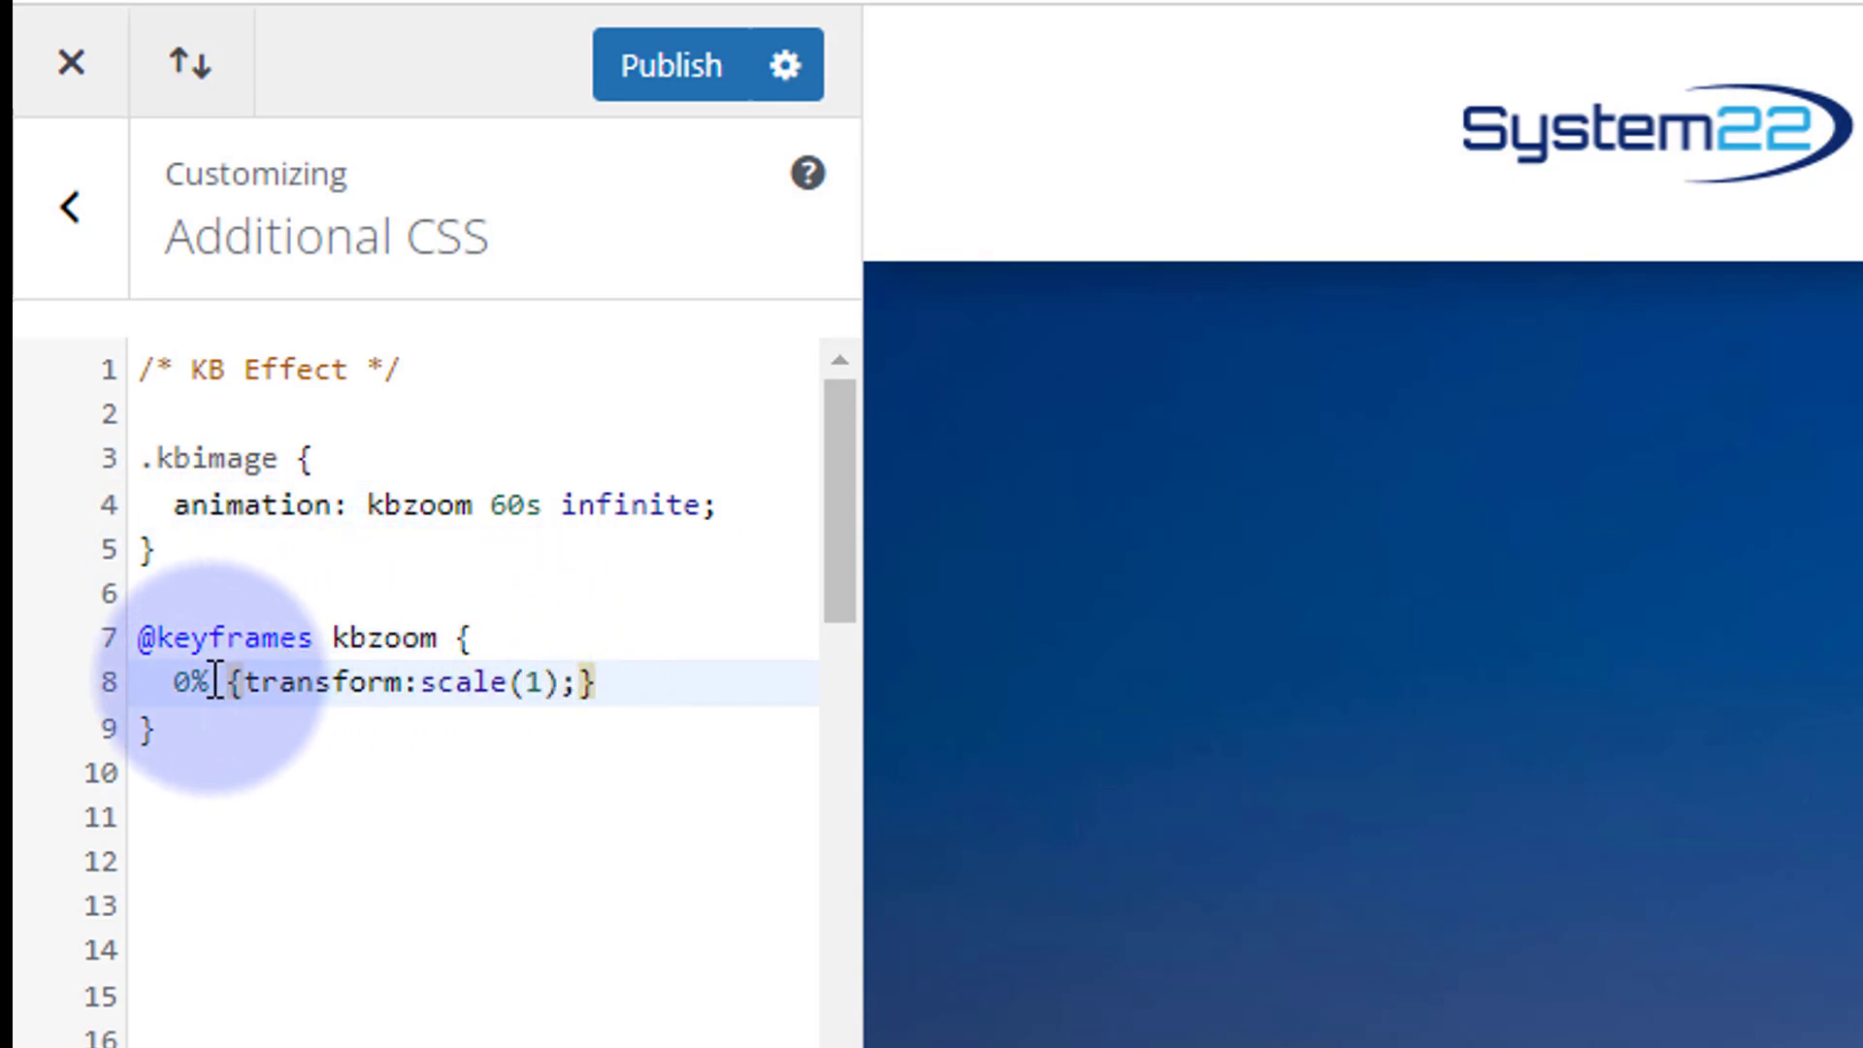
- Duplicate the 0% keyframe line twice, placing the copies on the two lines directly below it
left_click_drag(177, 676, 629, 684)
key("ctrl+c")
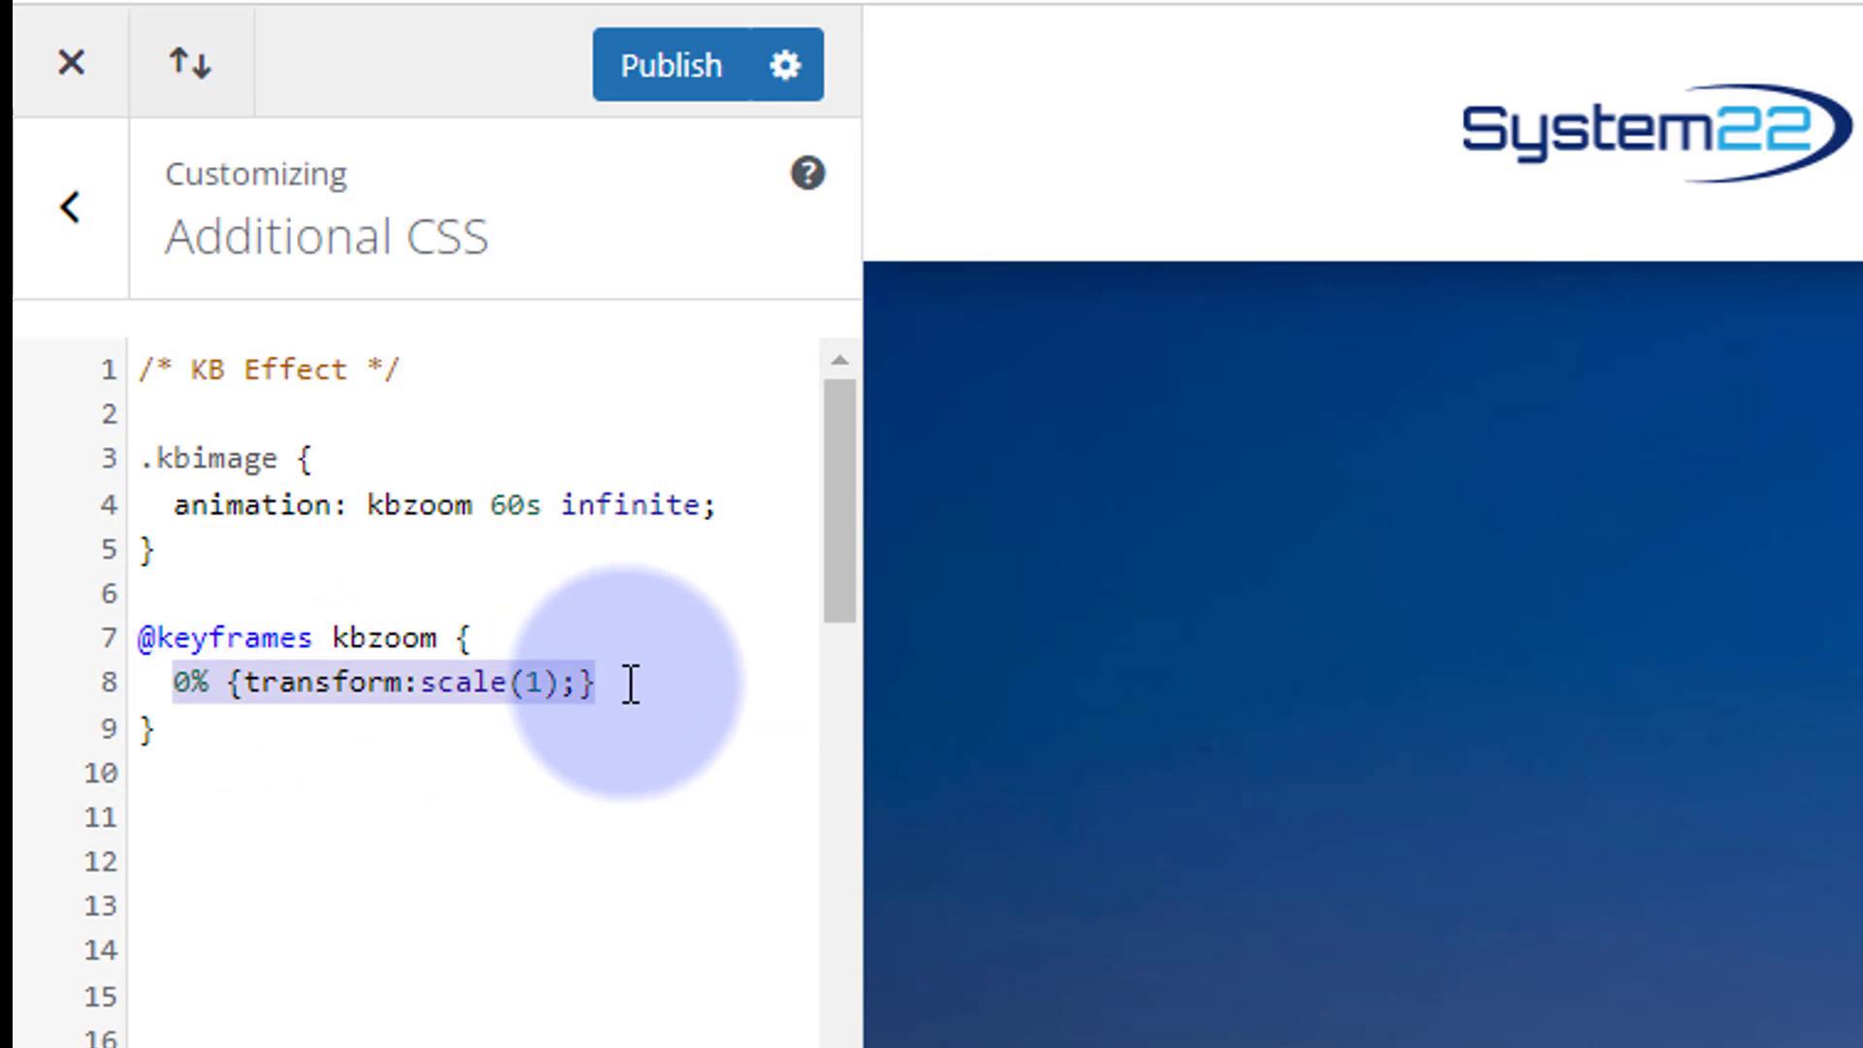
left_click(631, 684)
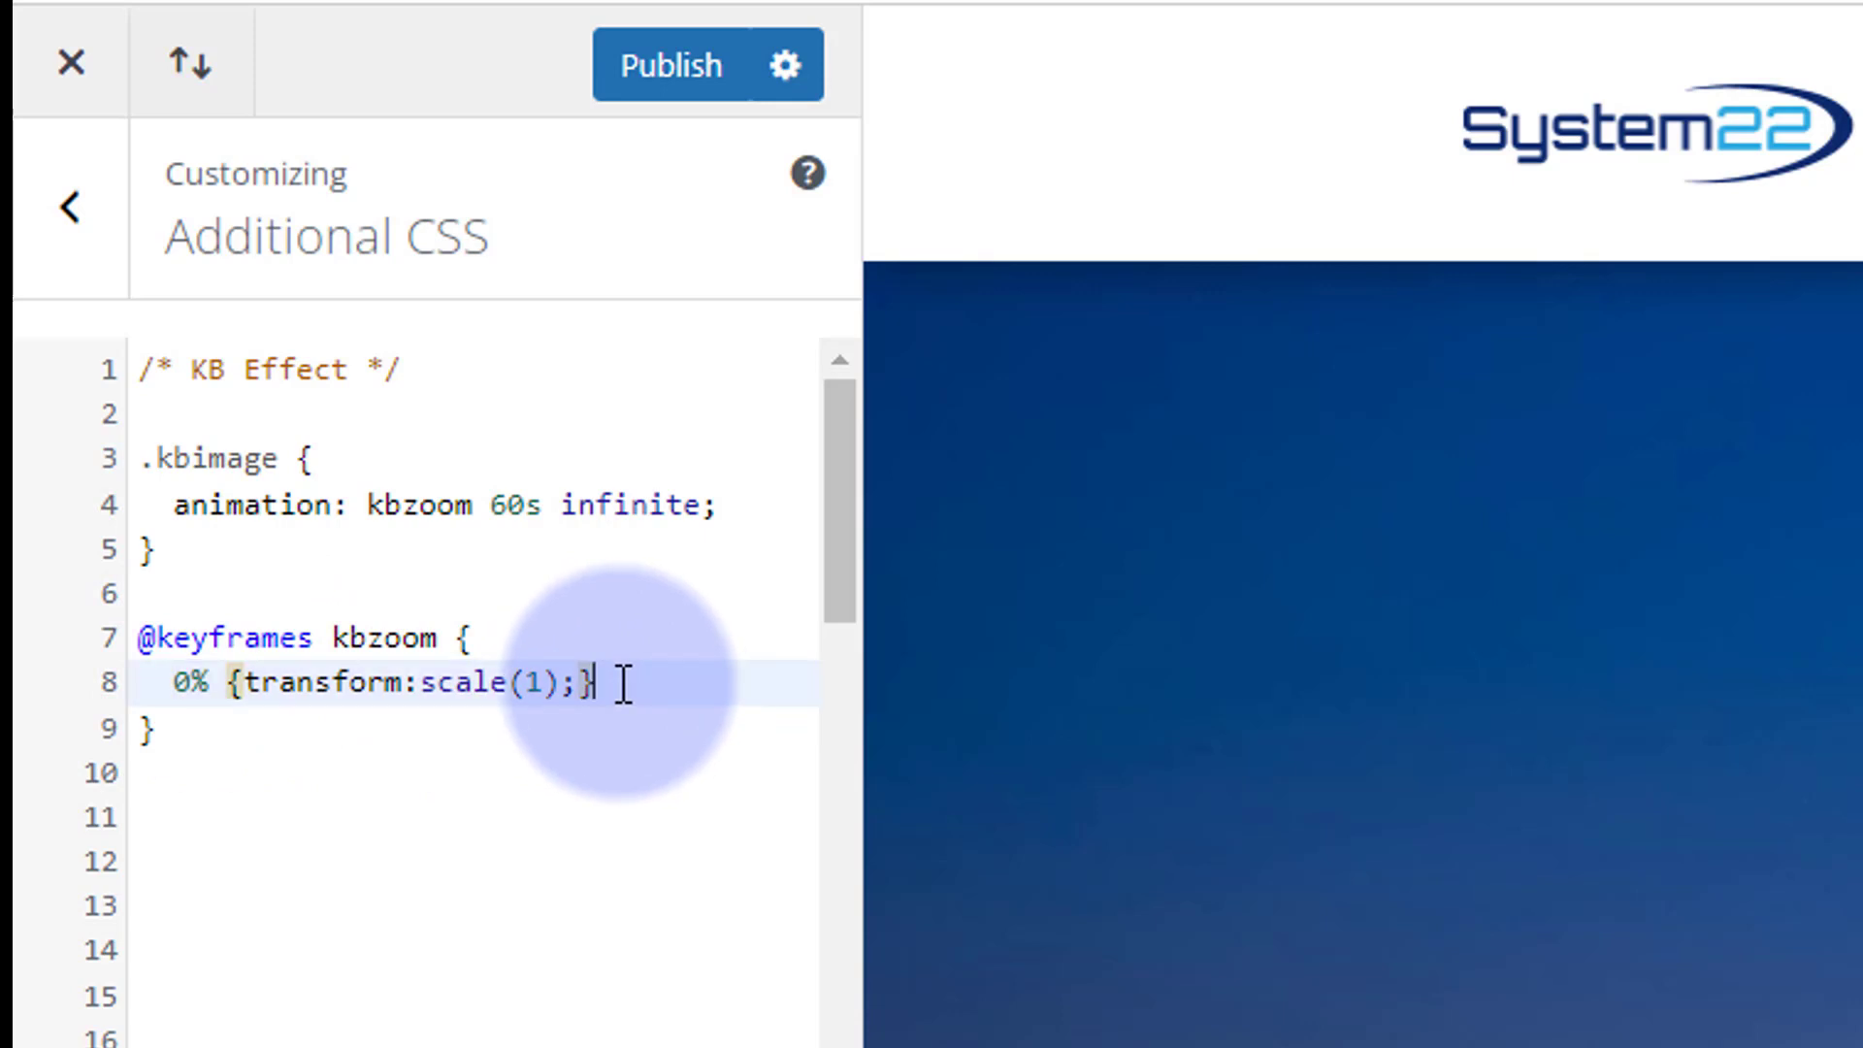
key("Return")
key("ctrl+v")
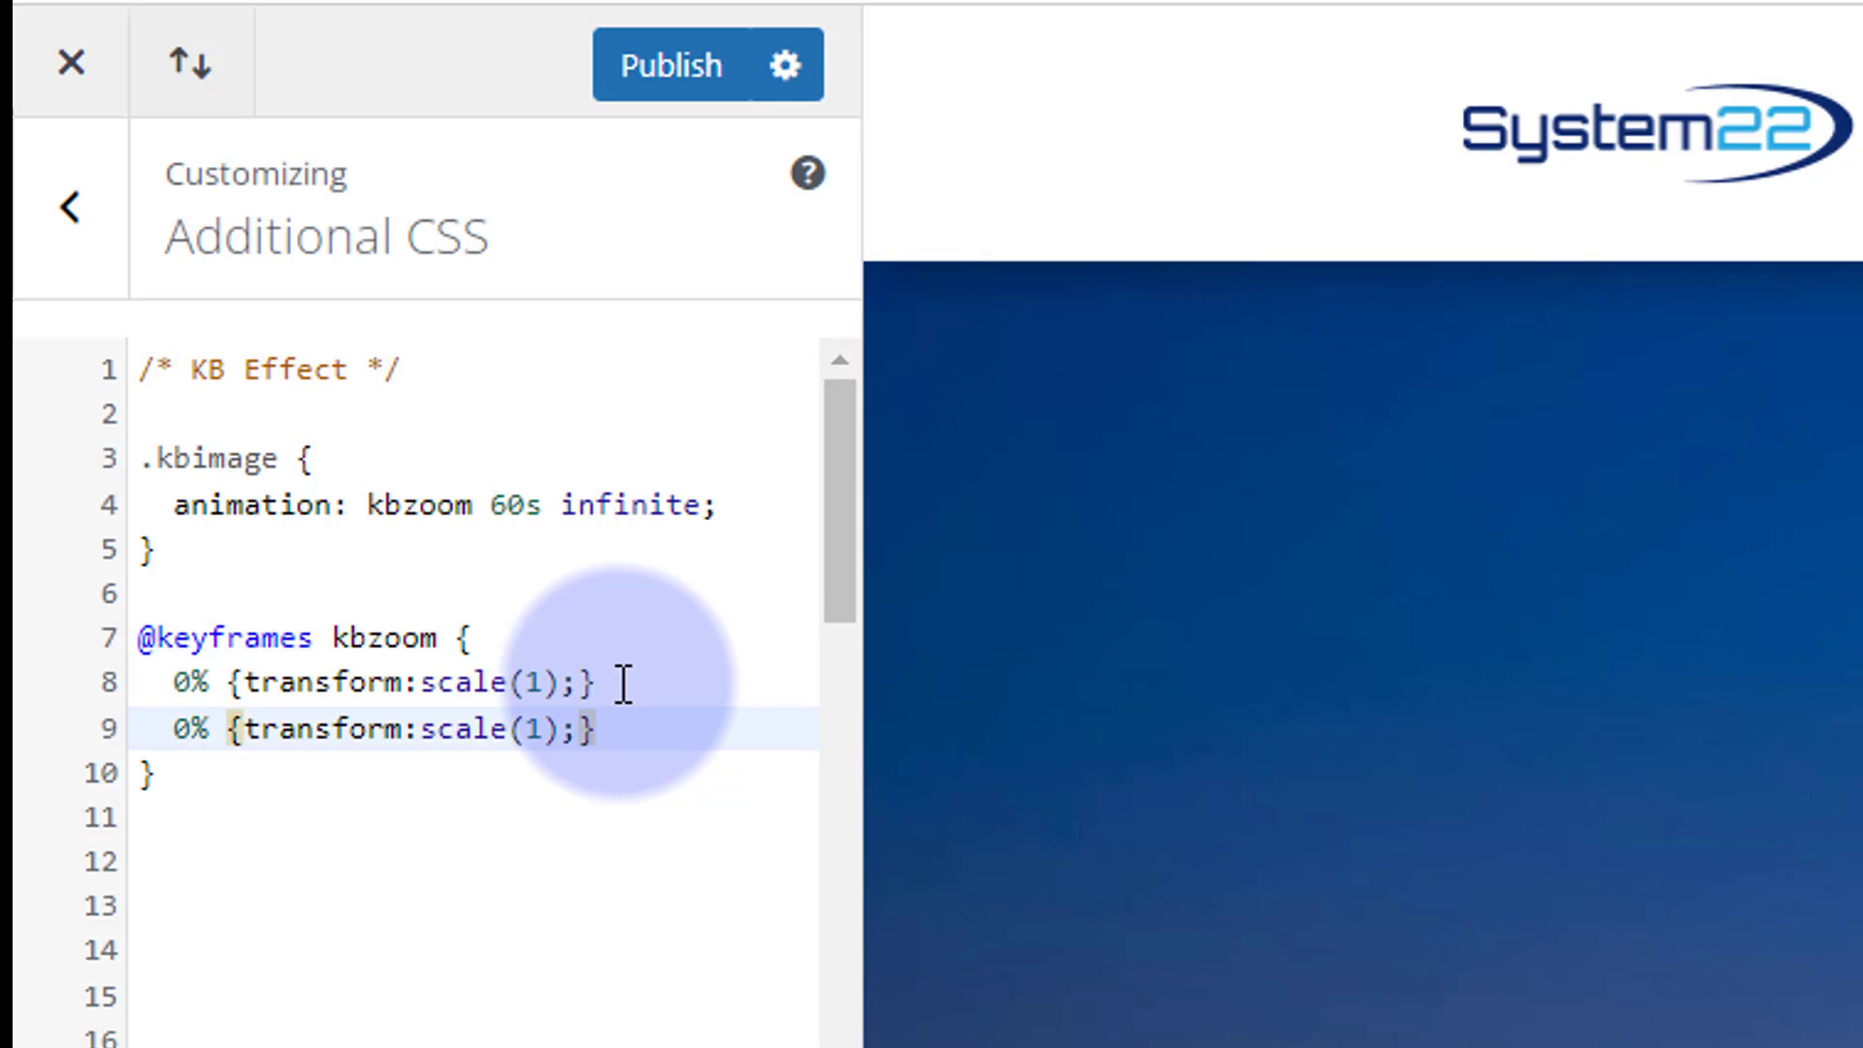
key("Return")
key("ctrl+v")
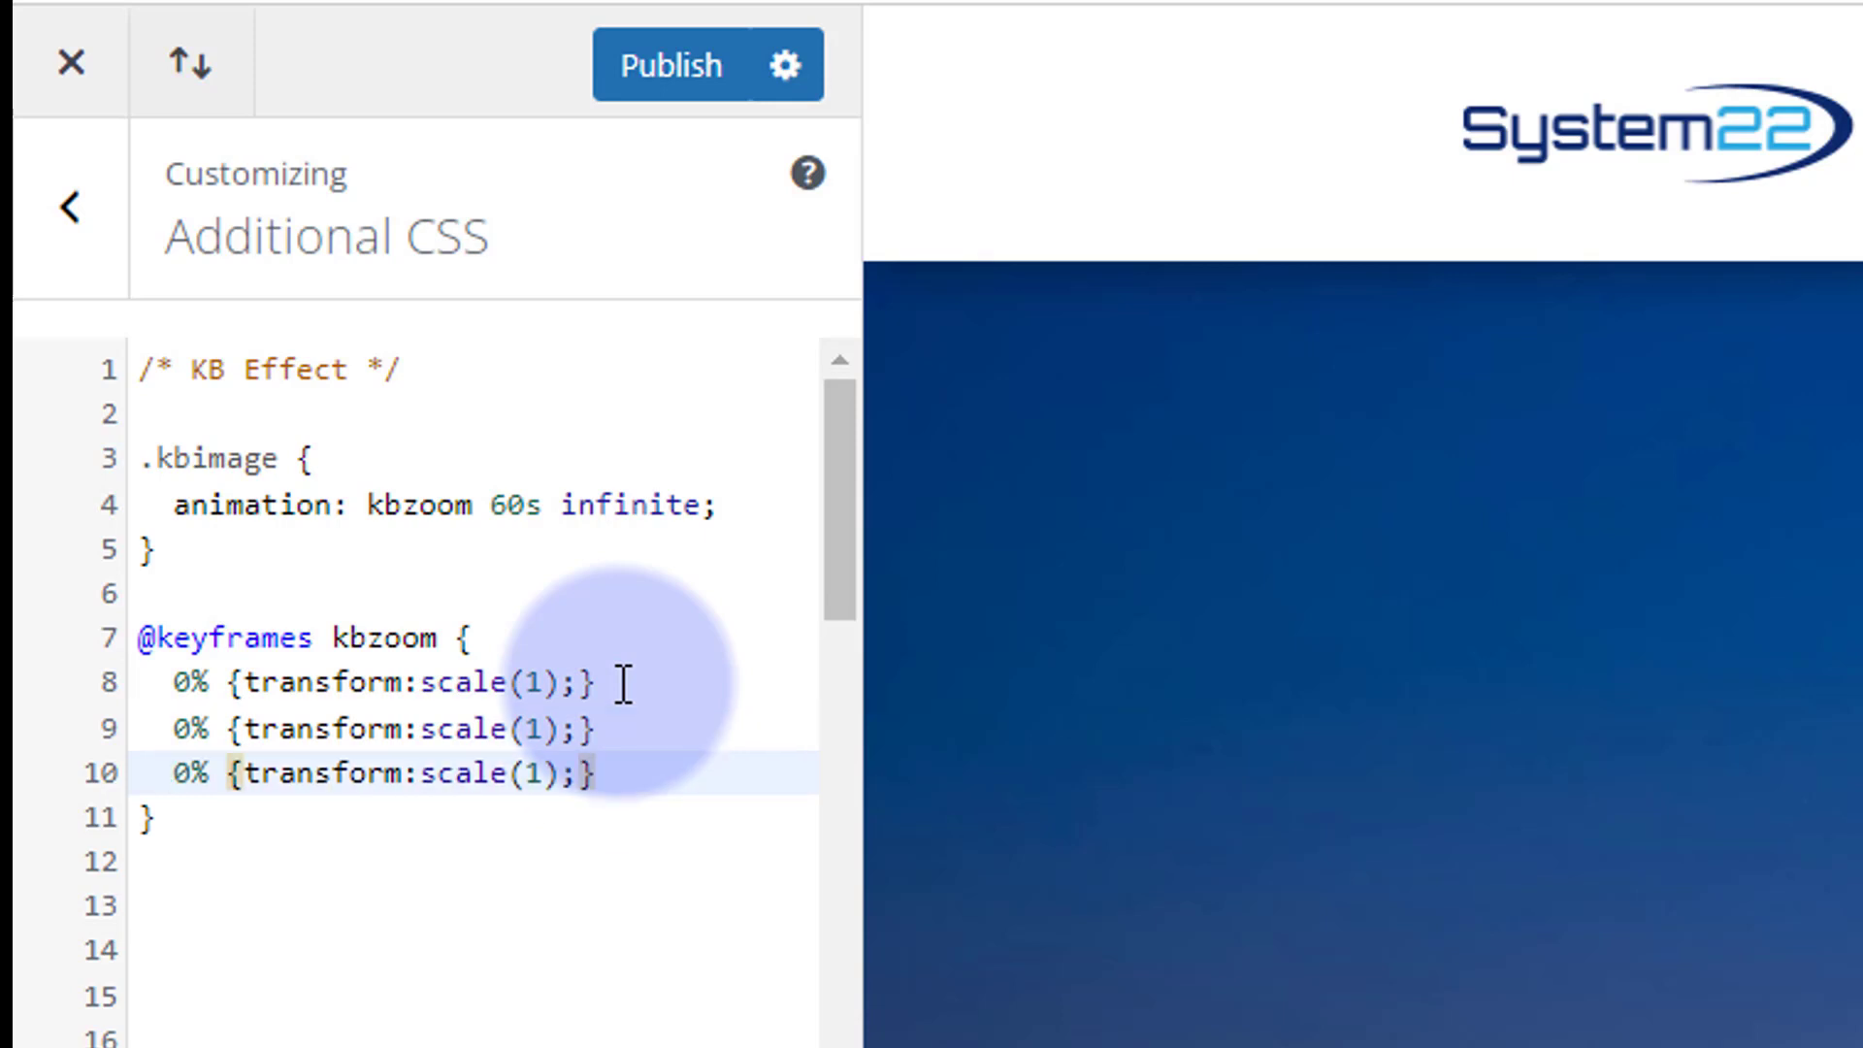
- Change the second keyframe, on line 9, to 50% with a scale of 1.2
left_click(176, 728)
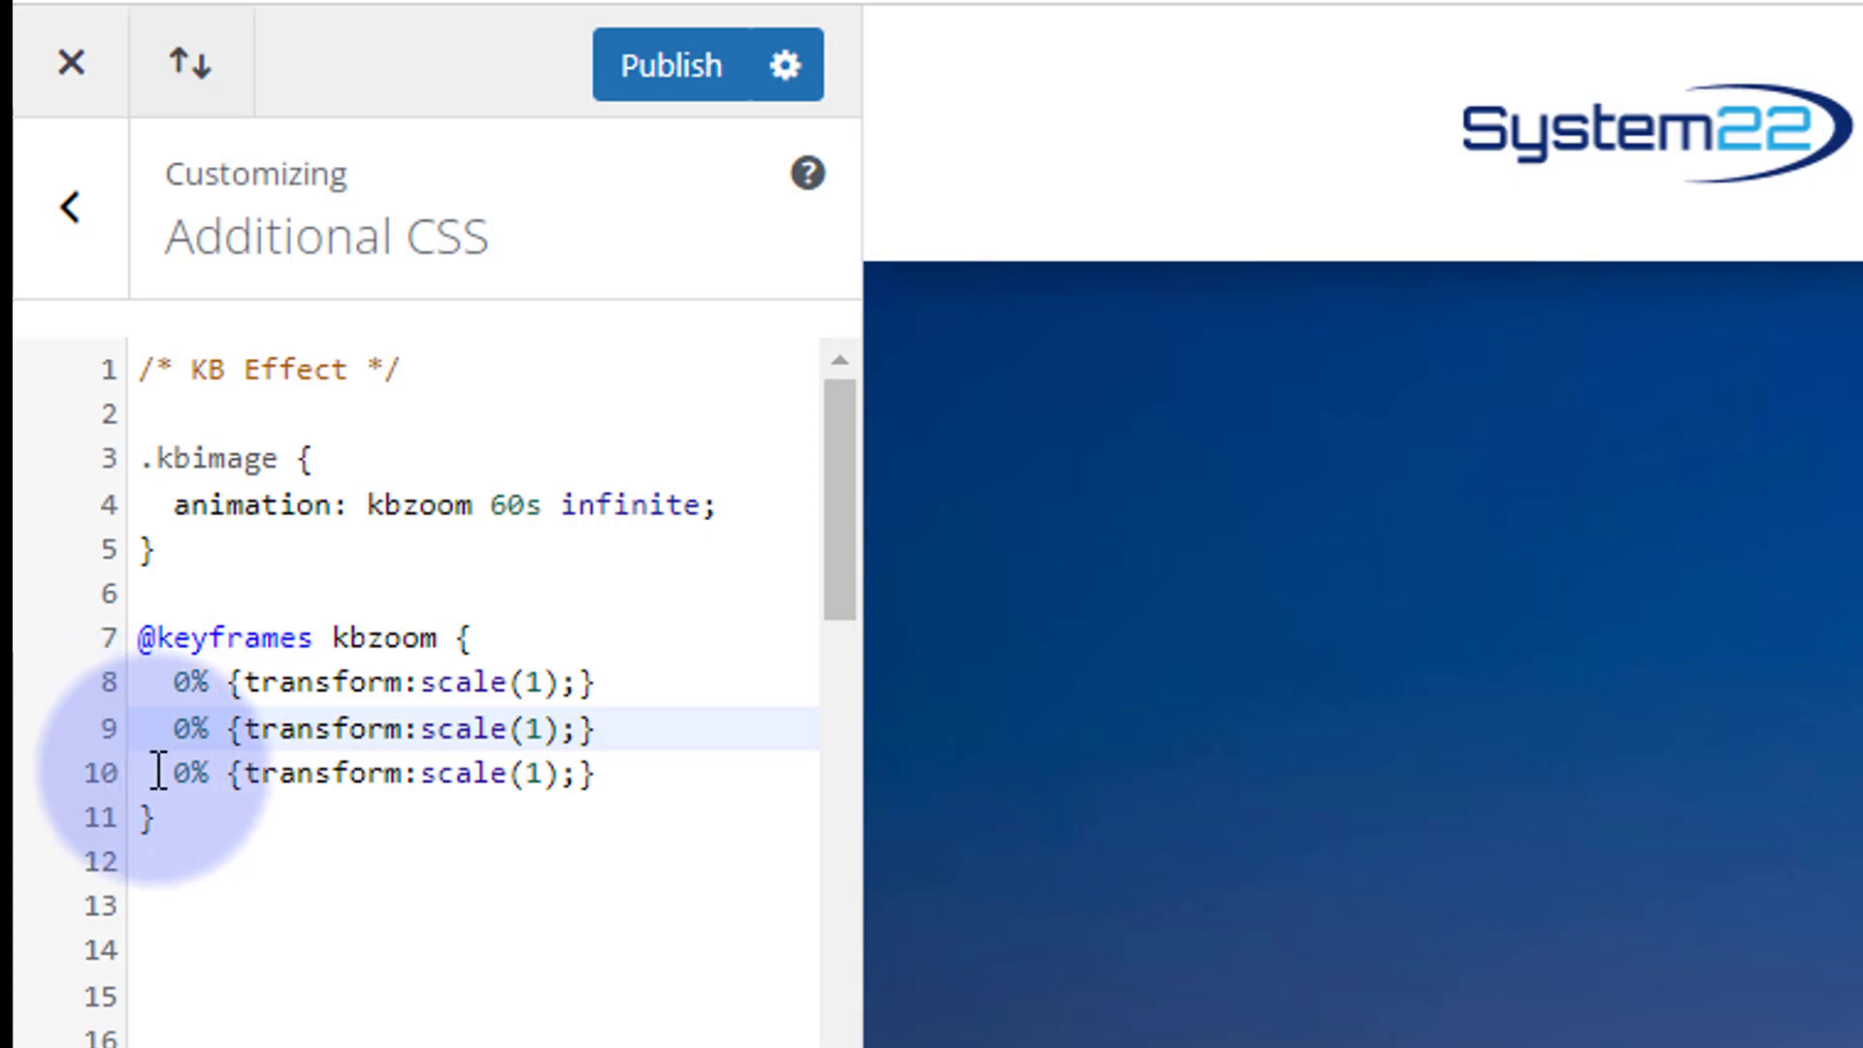
type("5")
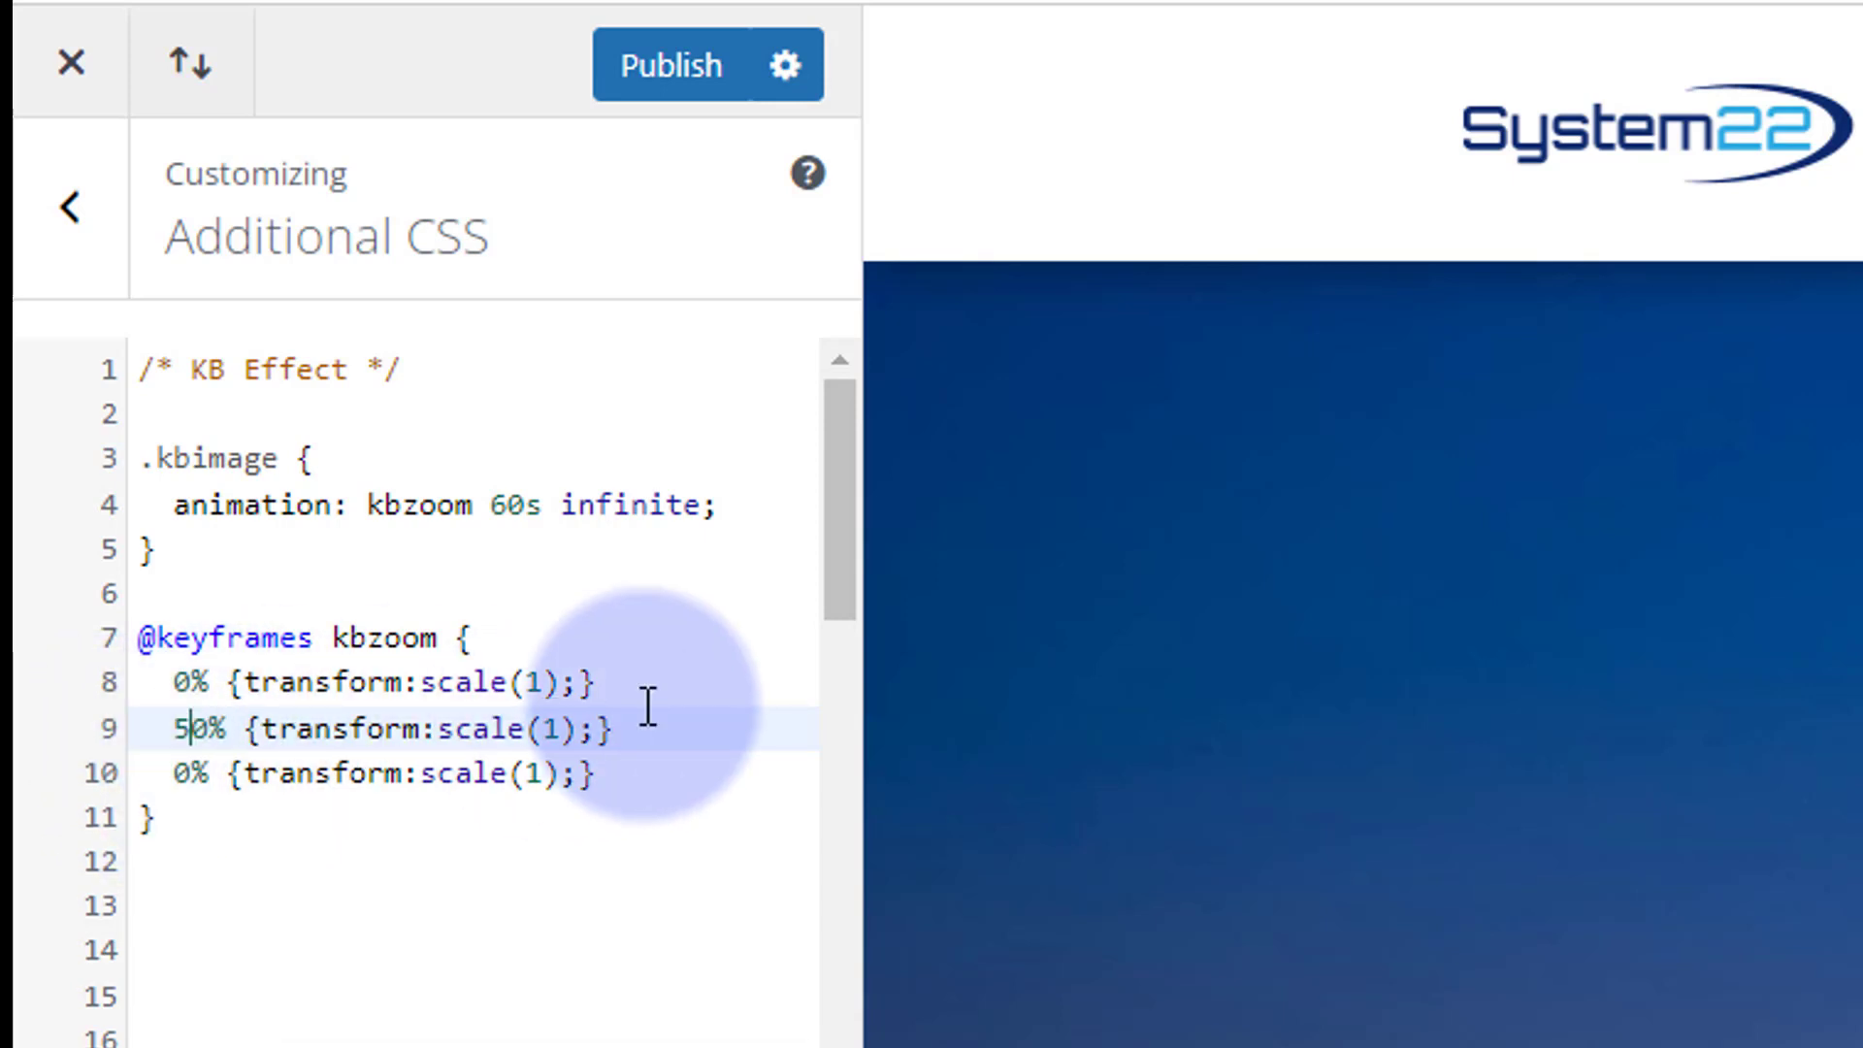
left_click(561, 728)
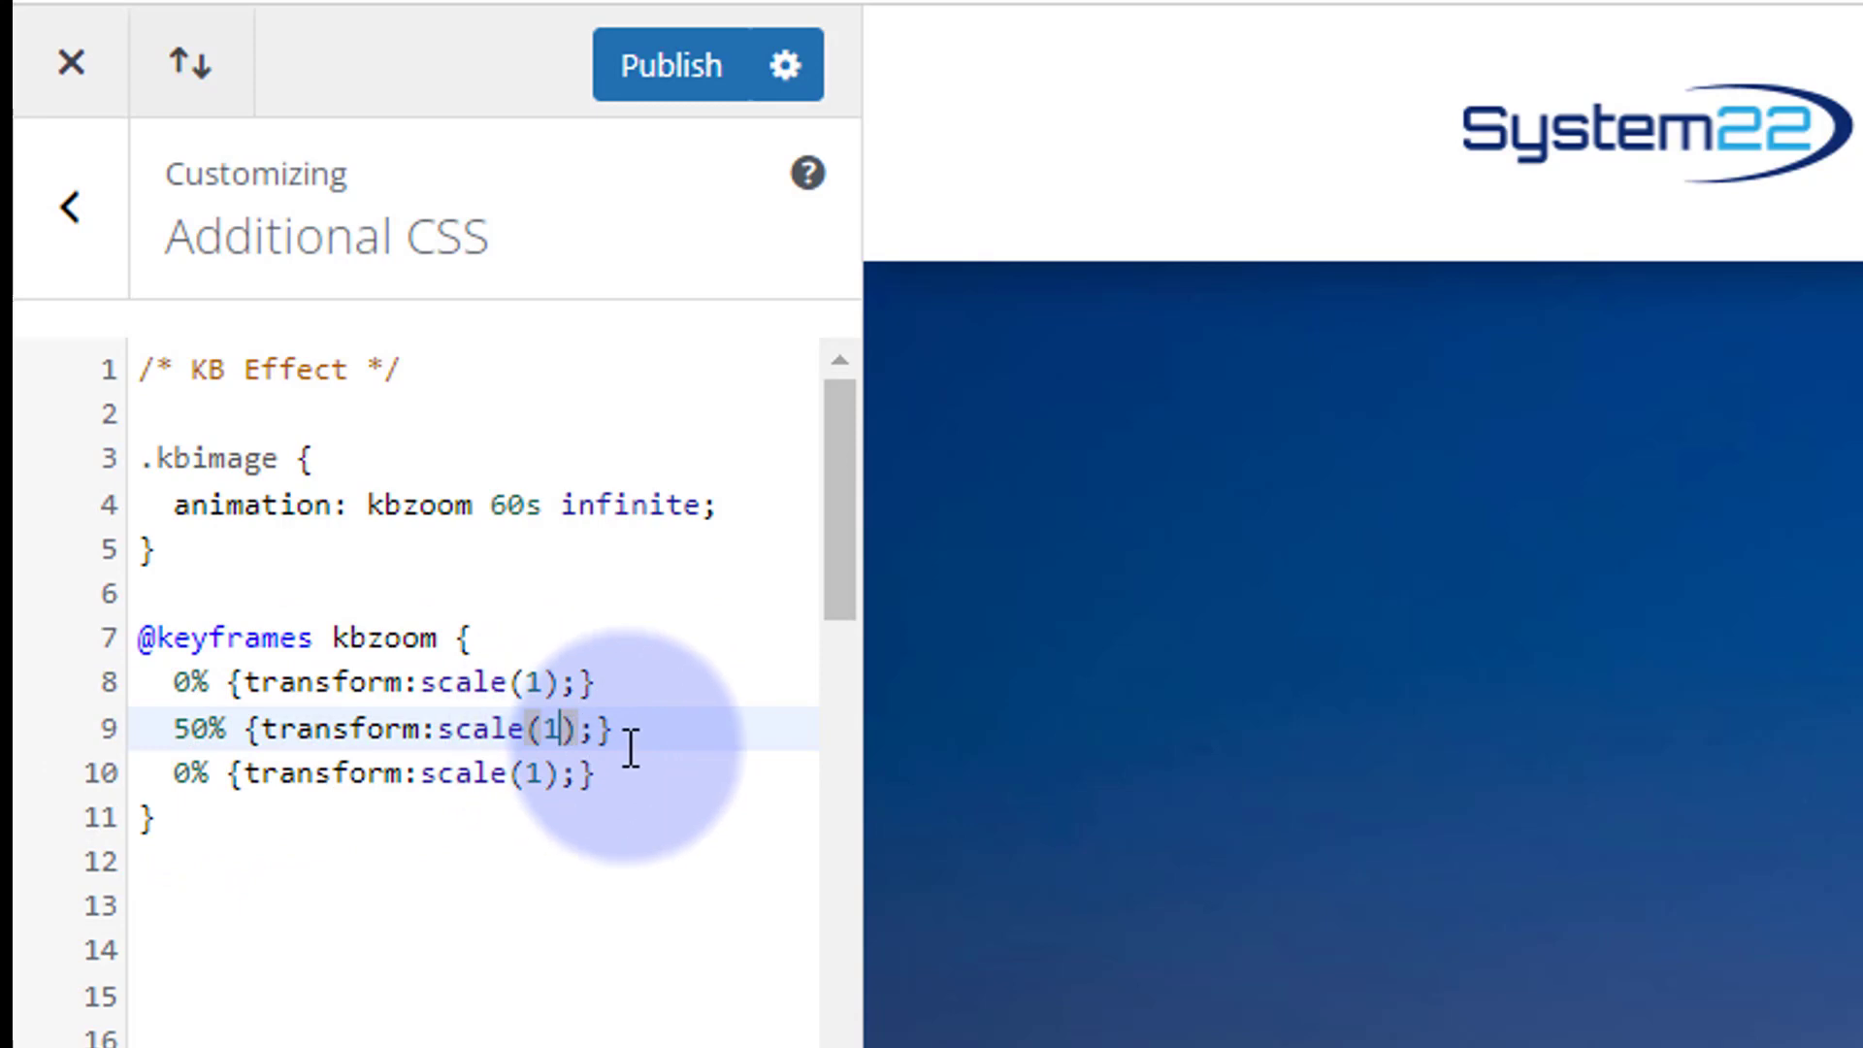
type(".2")
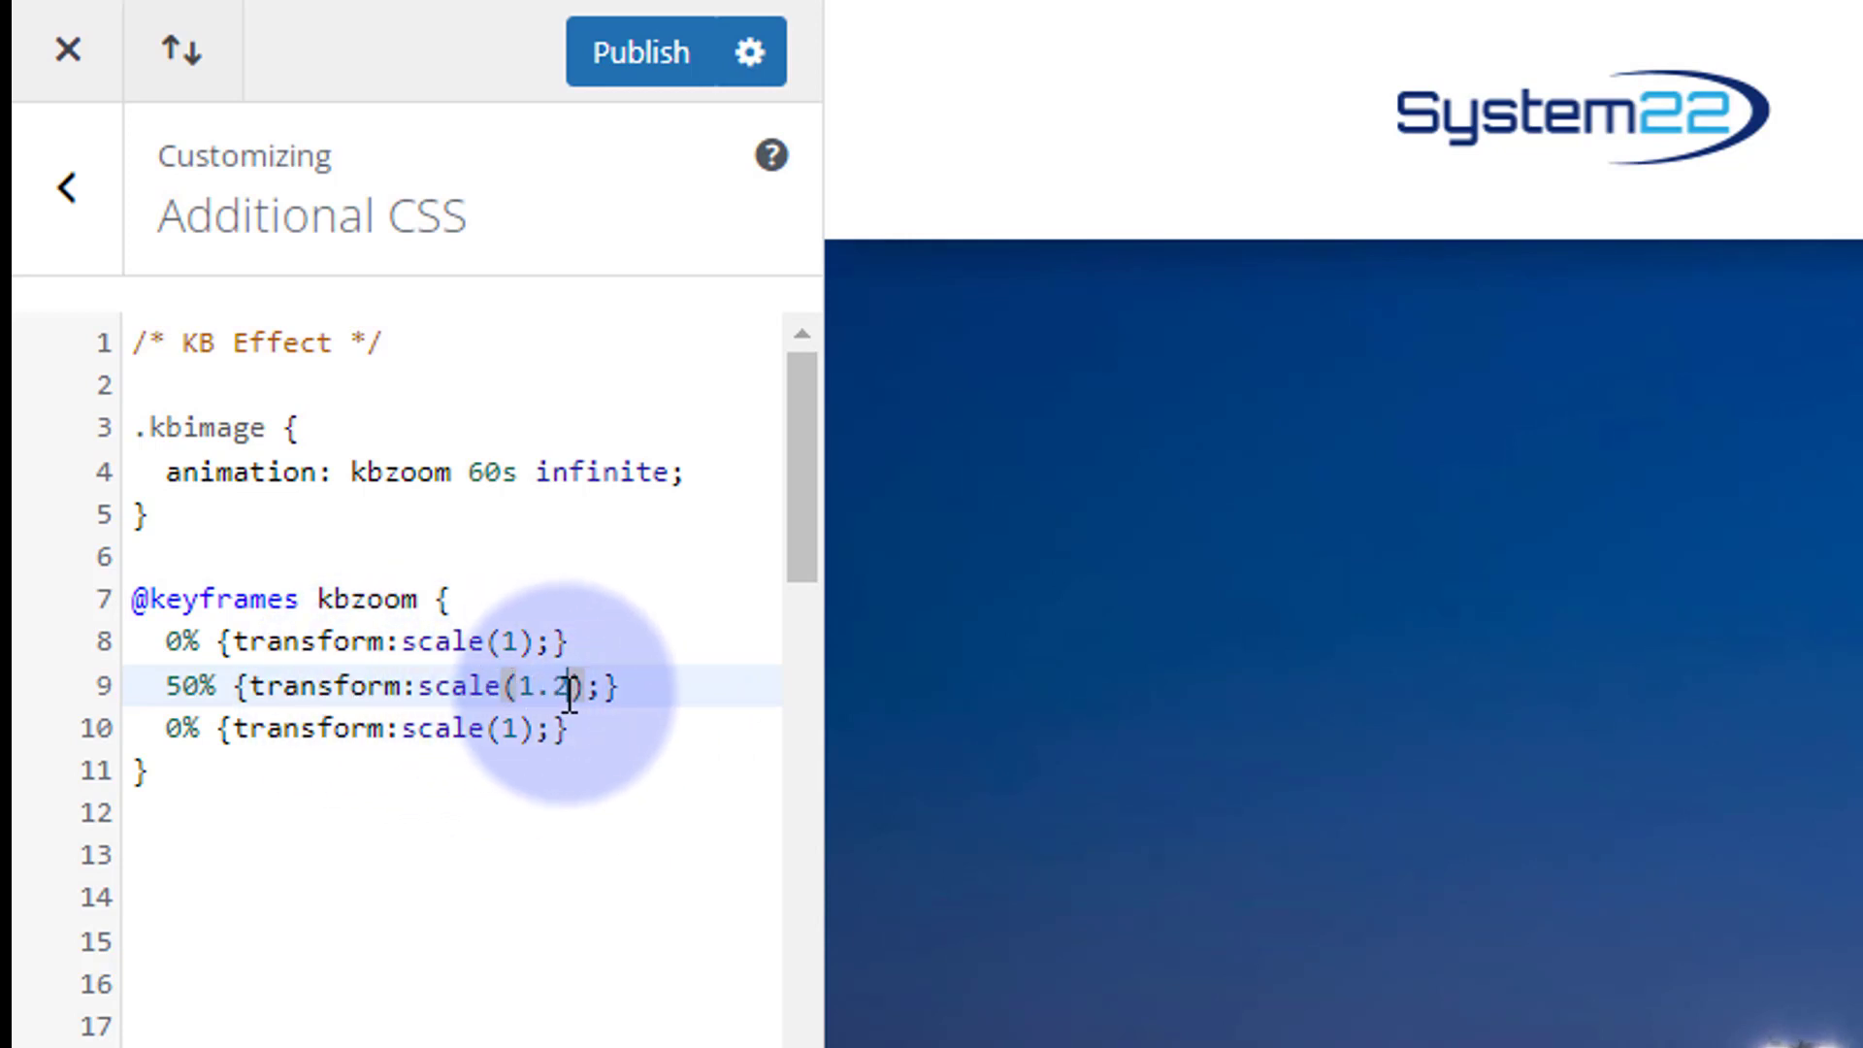
- Change the third keyframe's percentage, on line 10, to 100% and publish the CSS
left_click(153, 727)
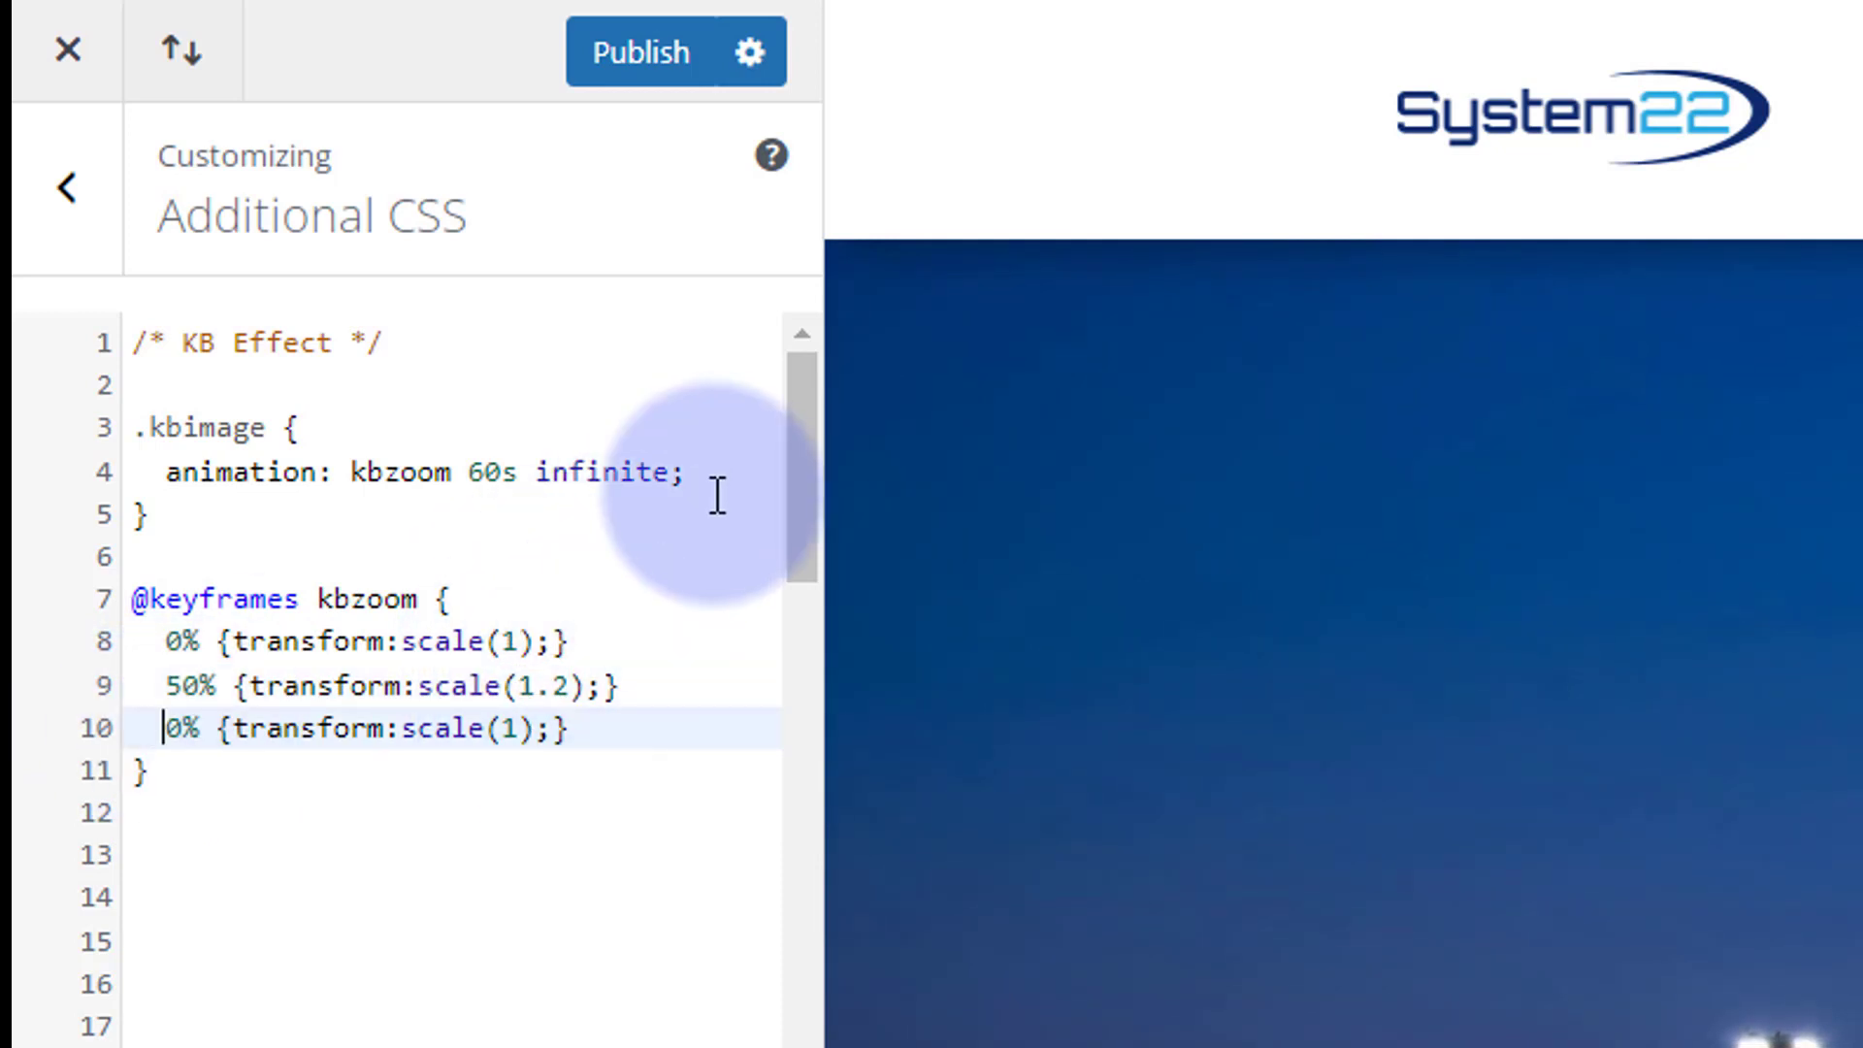
type("10")
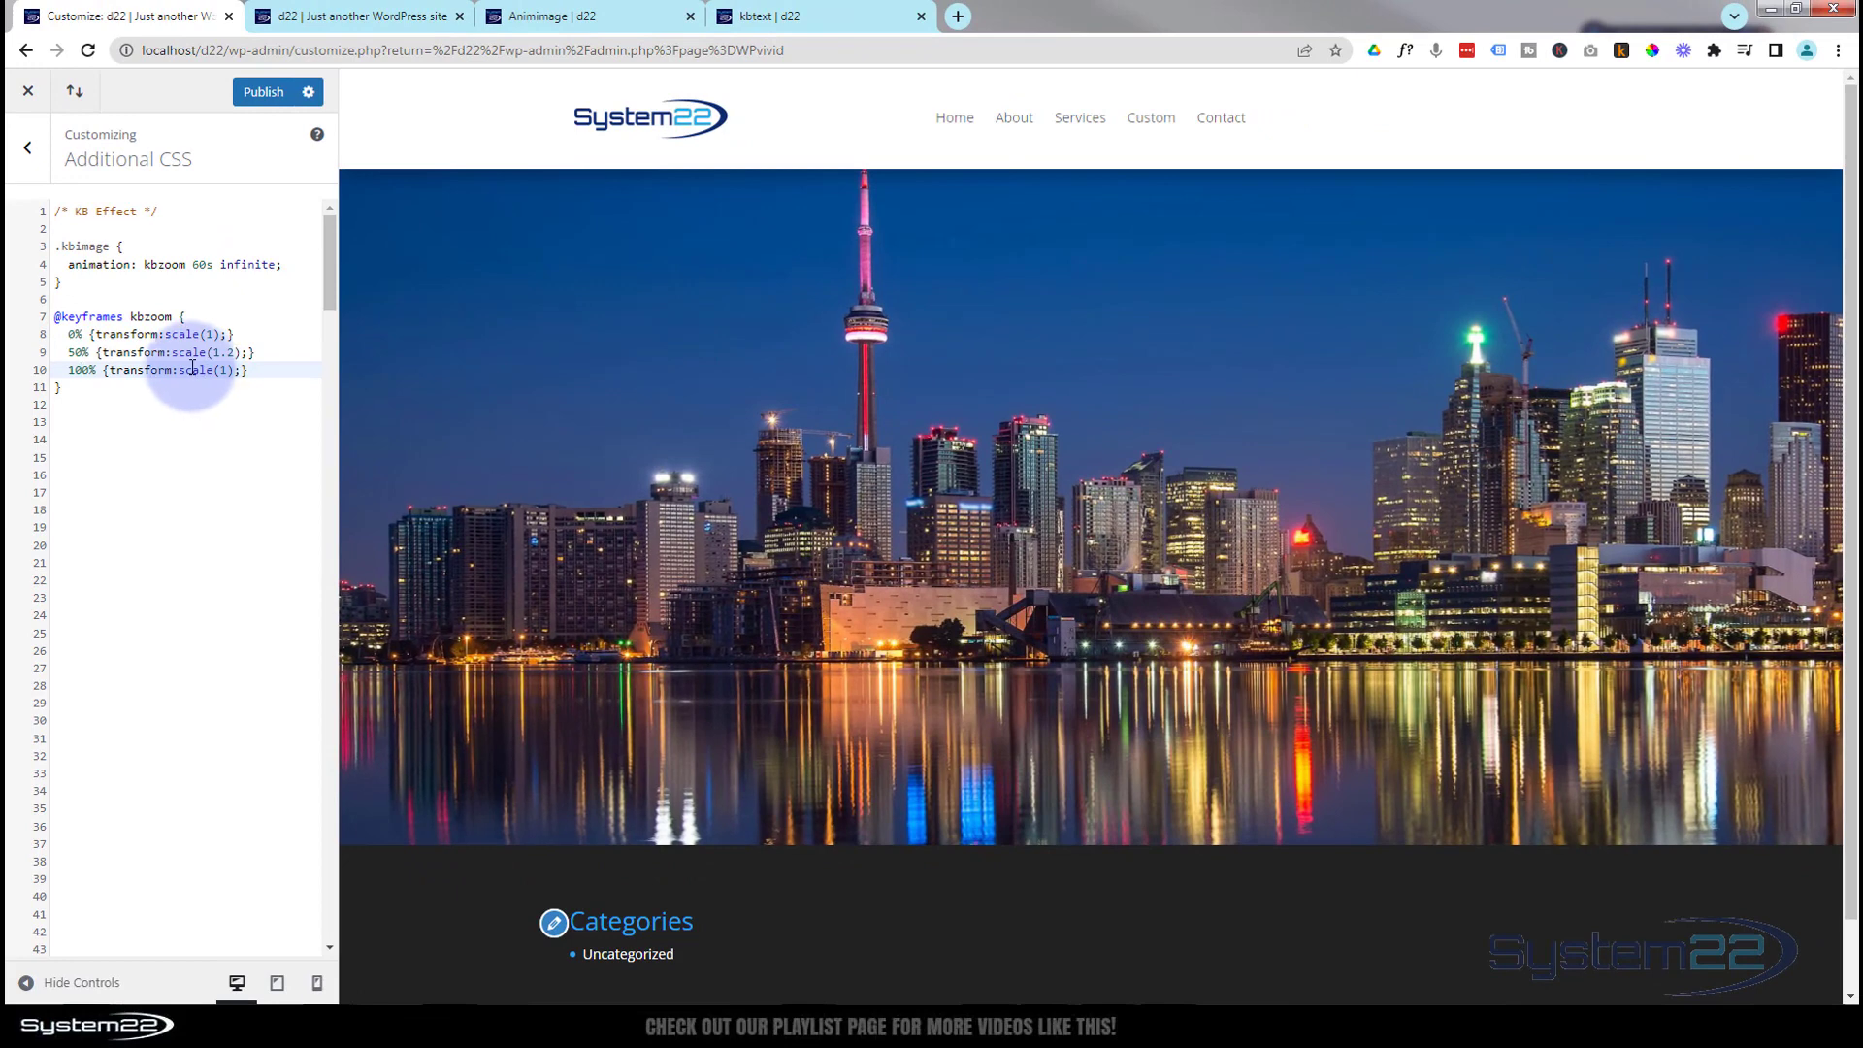
left_click(82, 370)
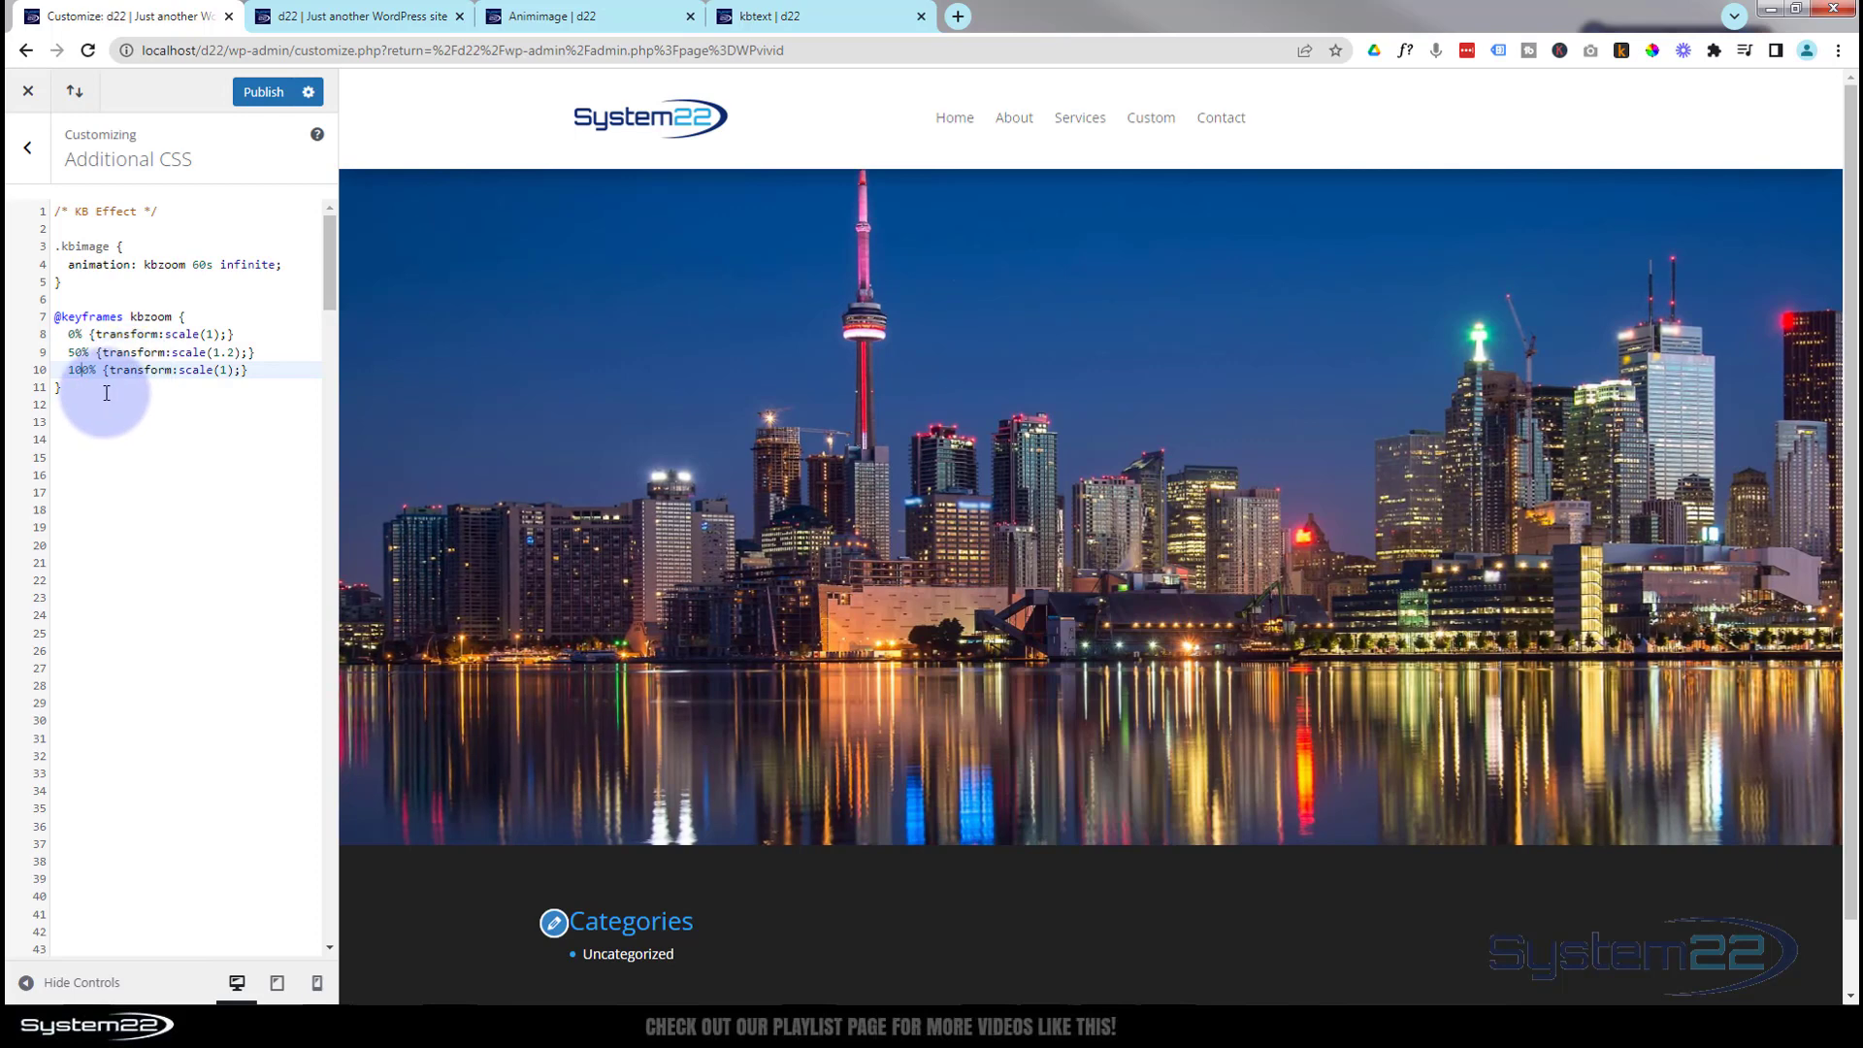
left_click(264, 92)
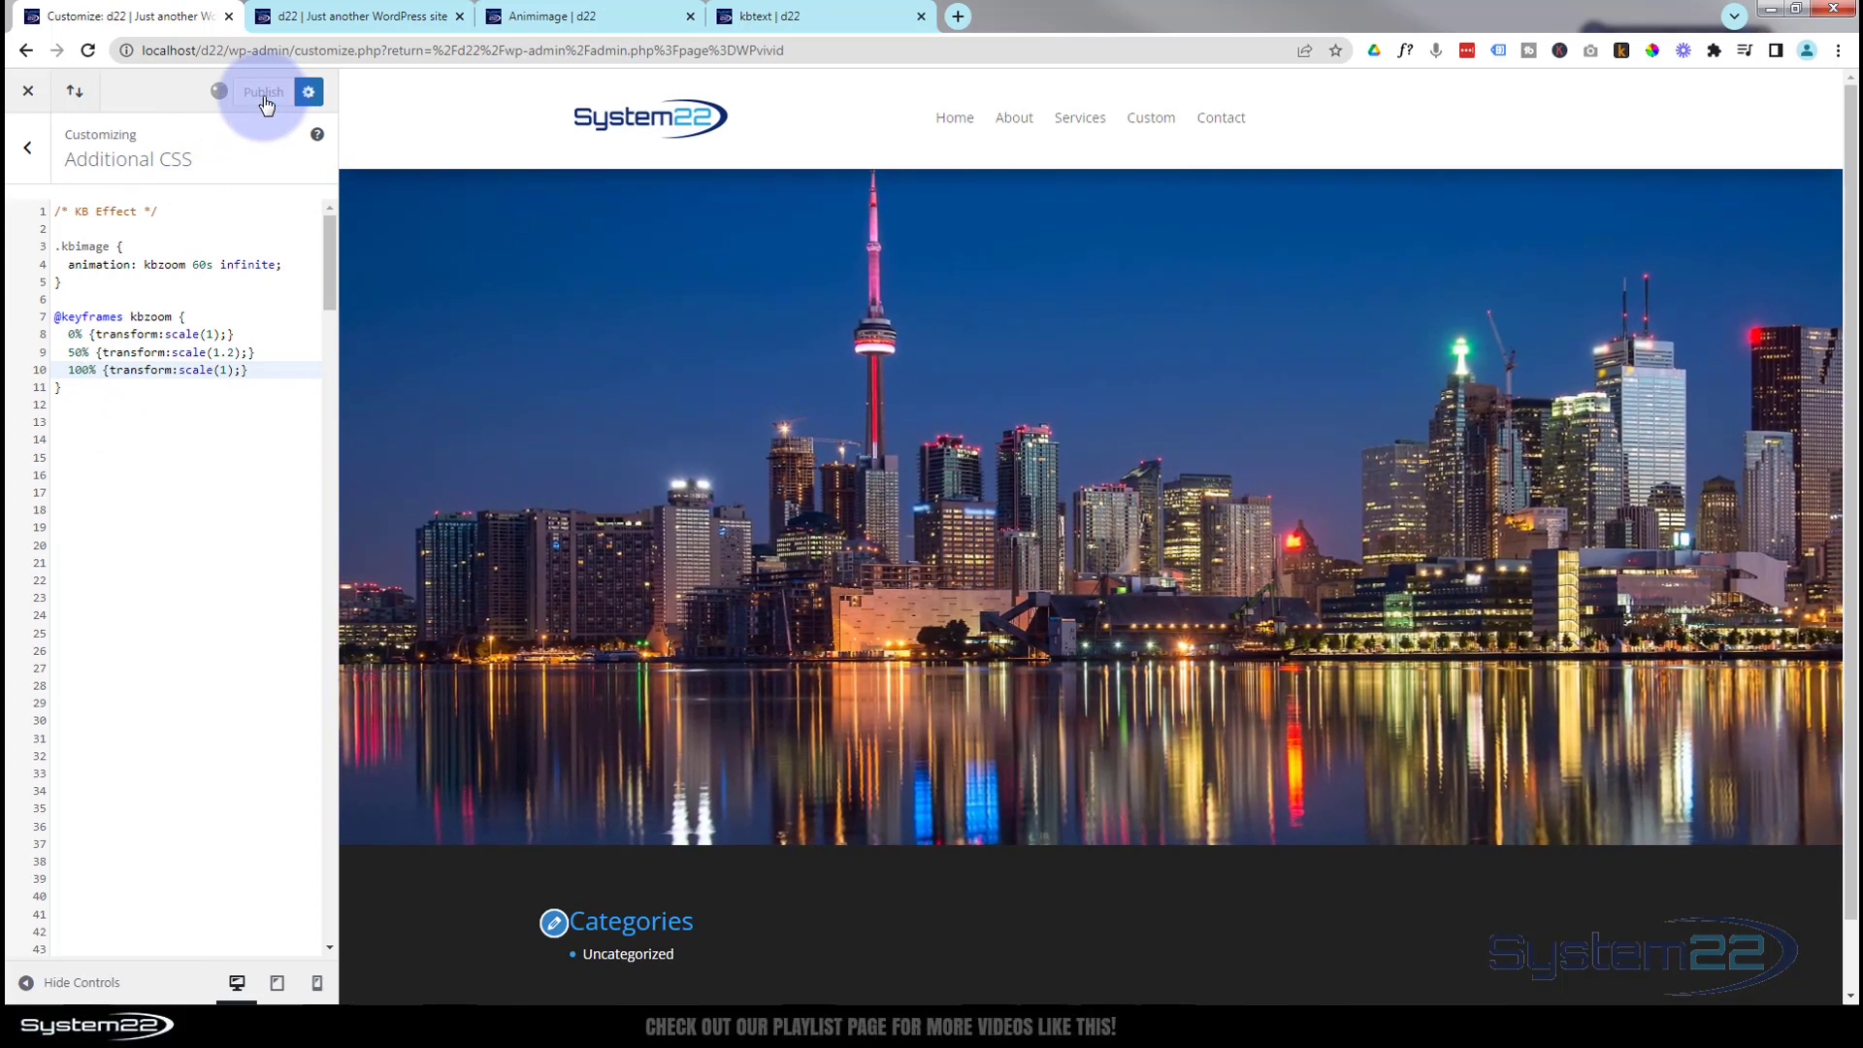
- Exit the Visual Builder on the Animimage page and compare the live skyline image with the kbtext page
left_click(578, 17)
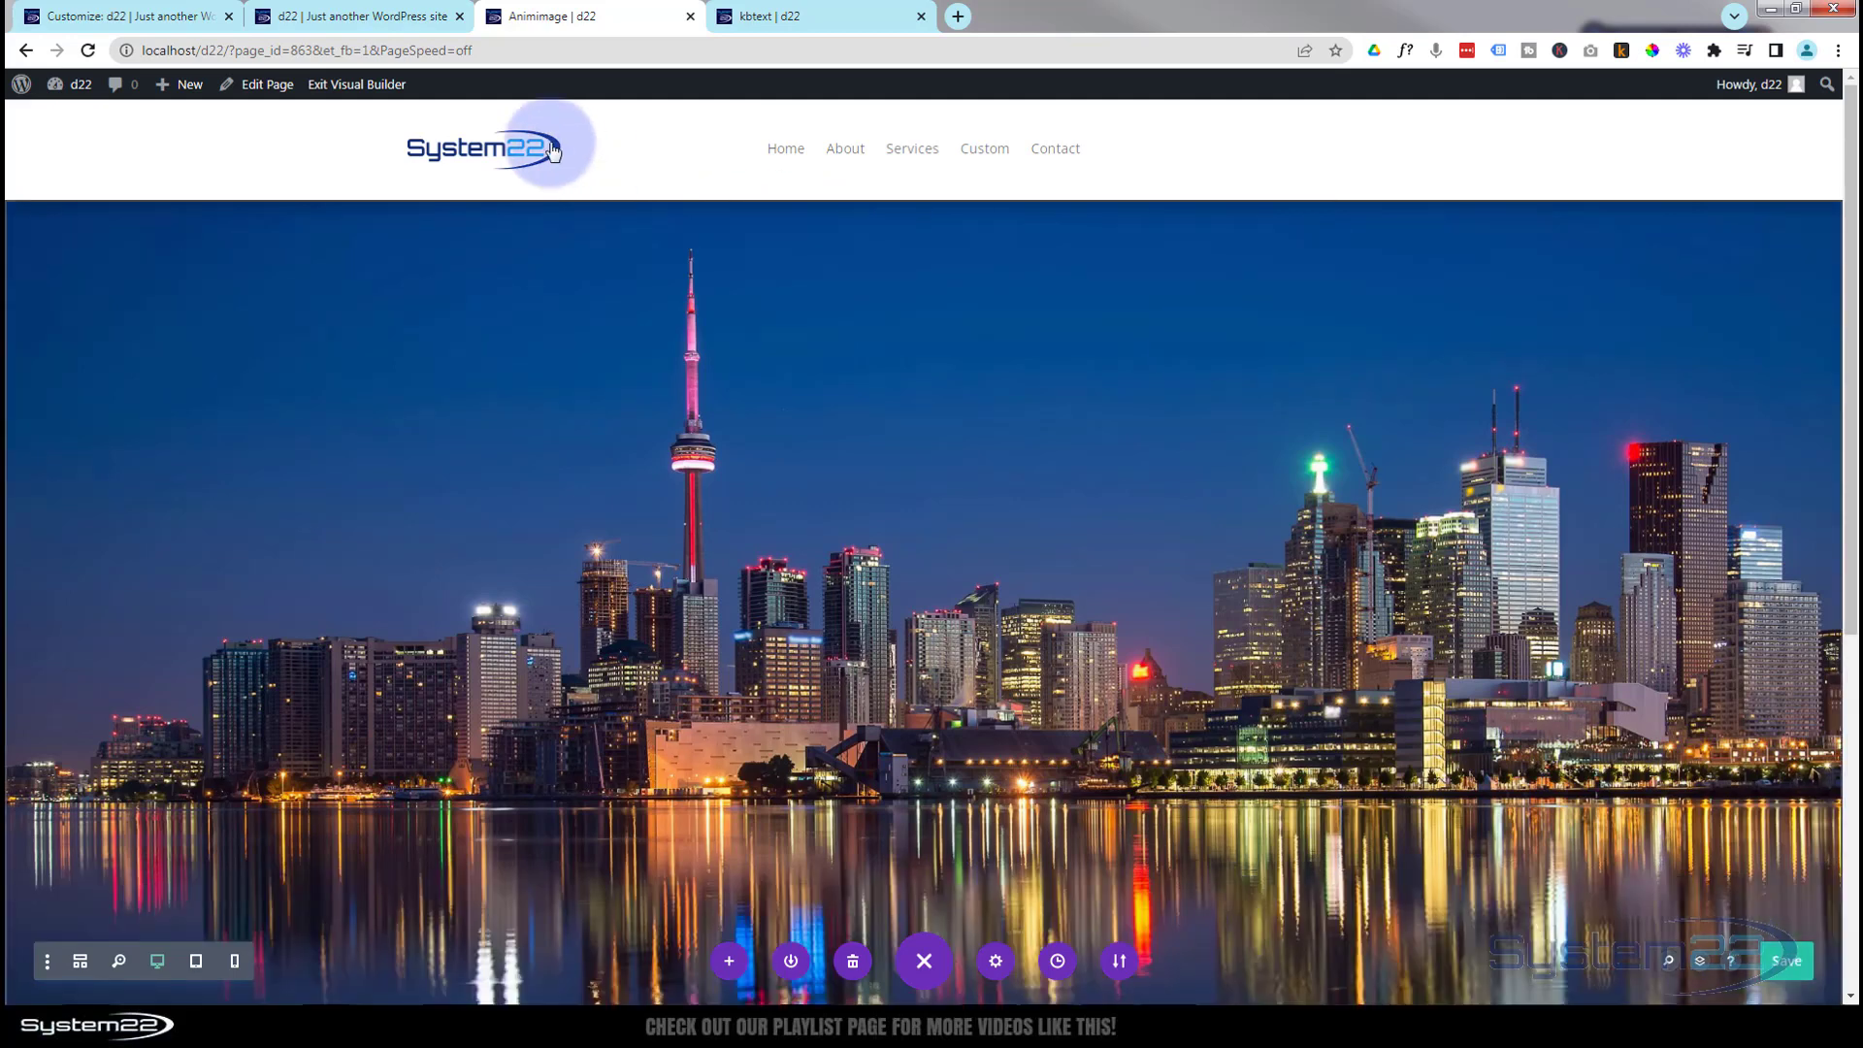
left_click(362, 91)
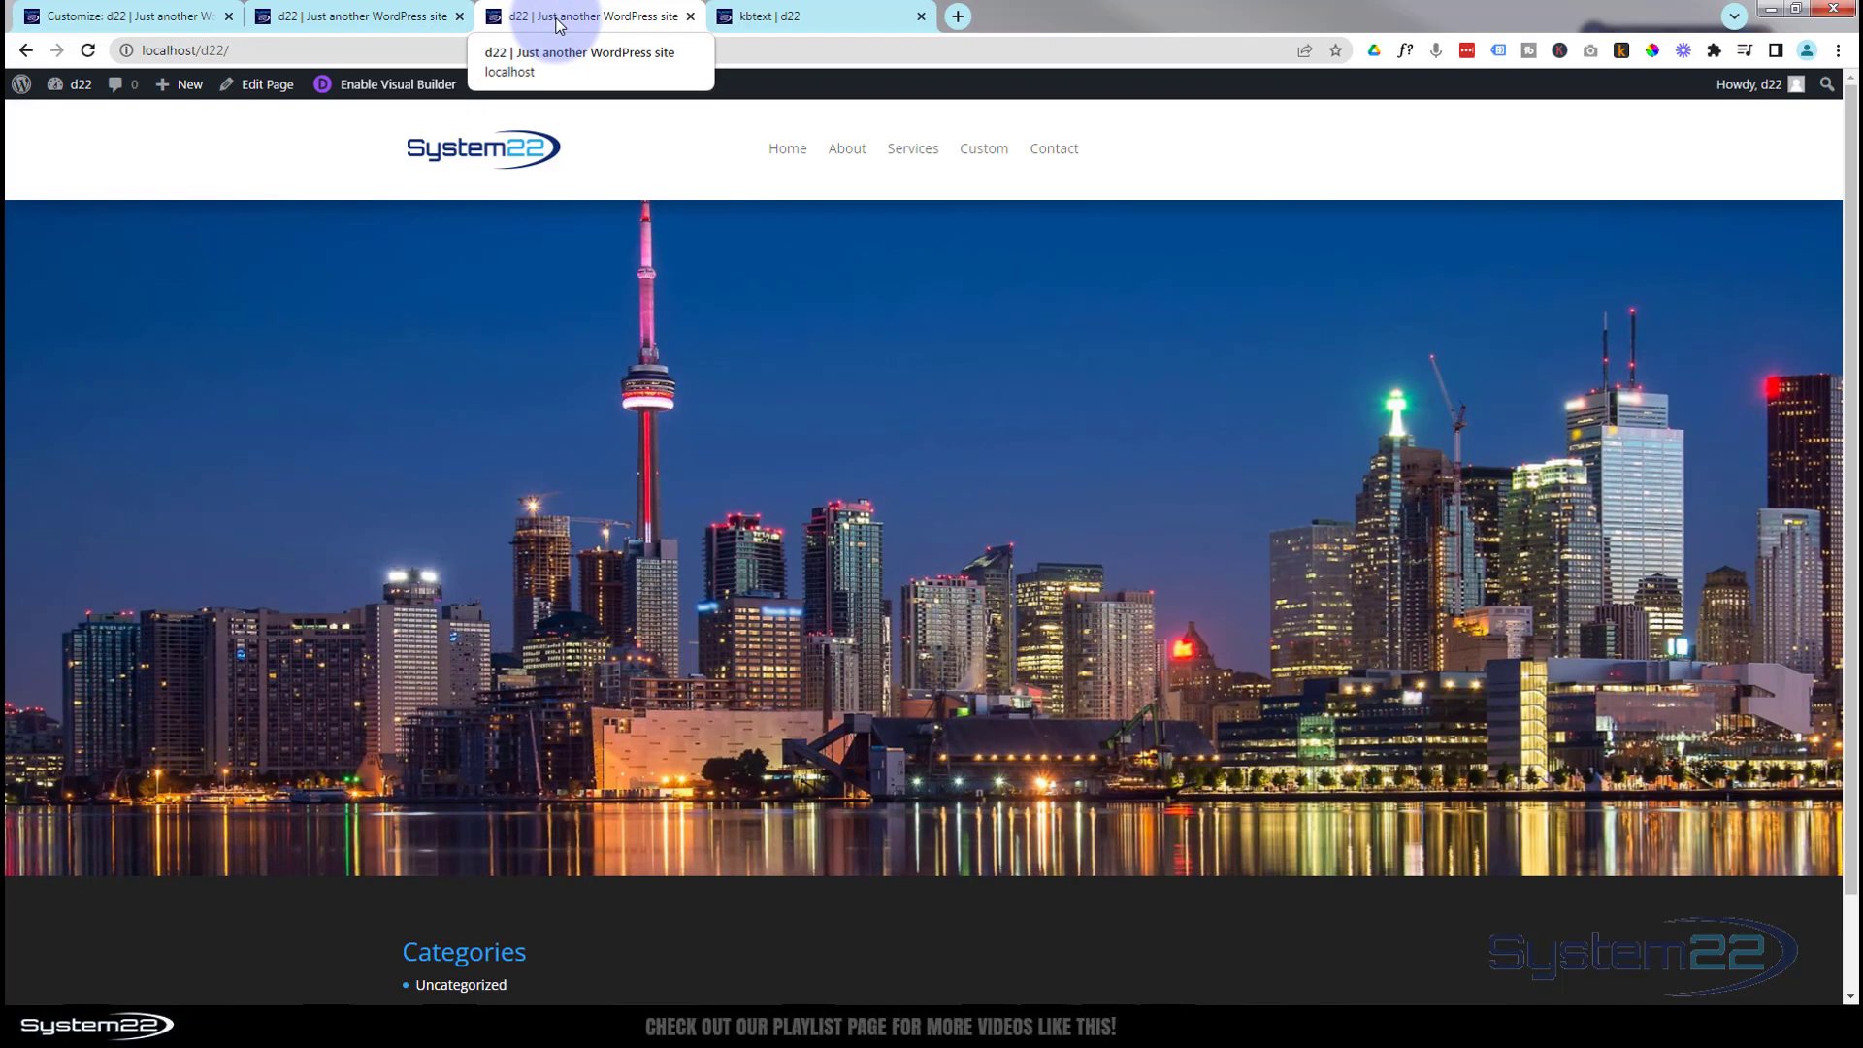
left_click(784, 20)
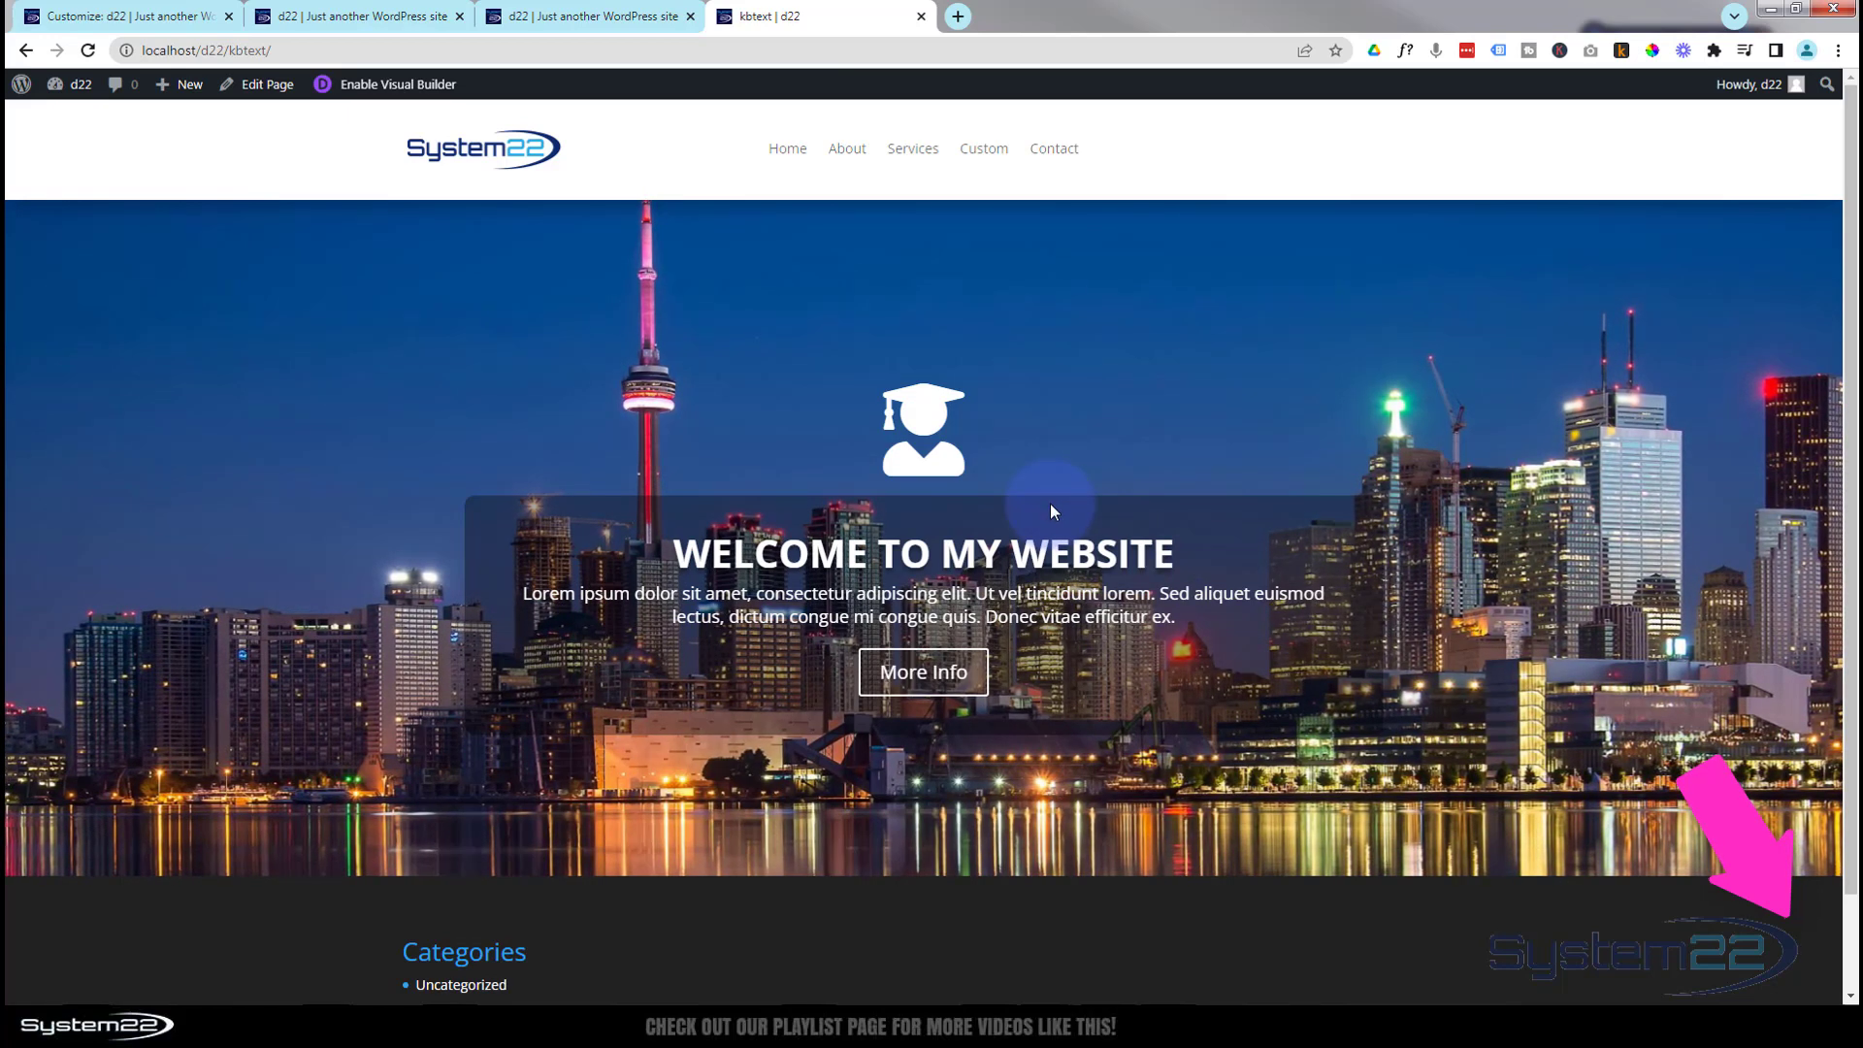
left_click(606, 25)
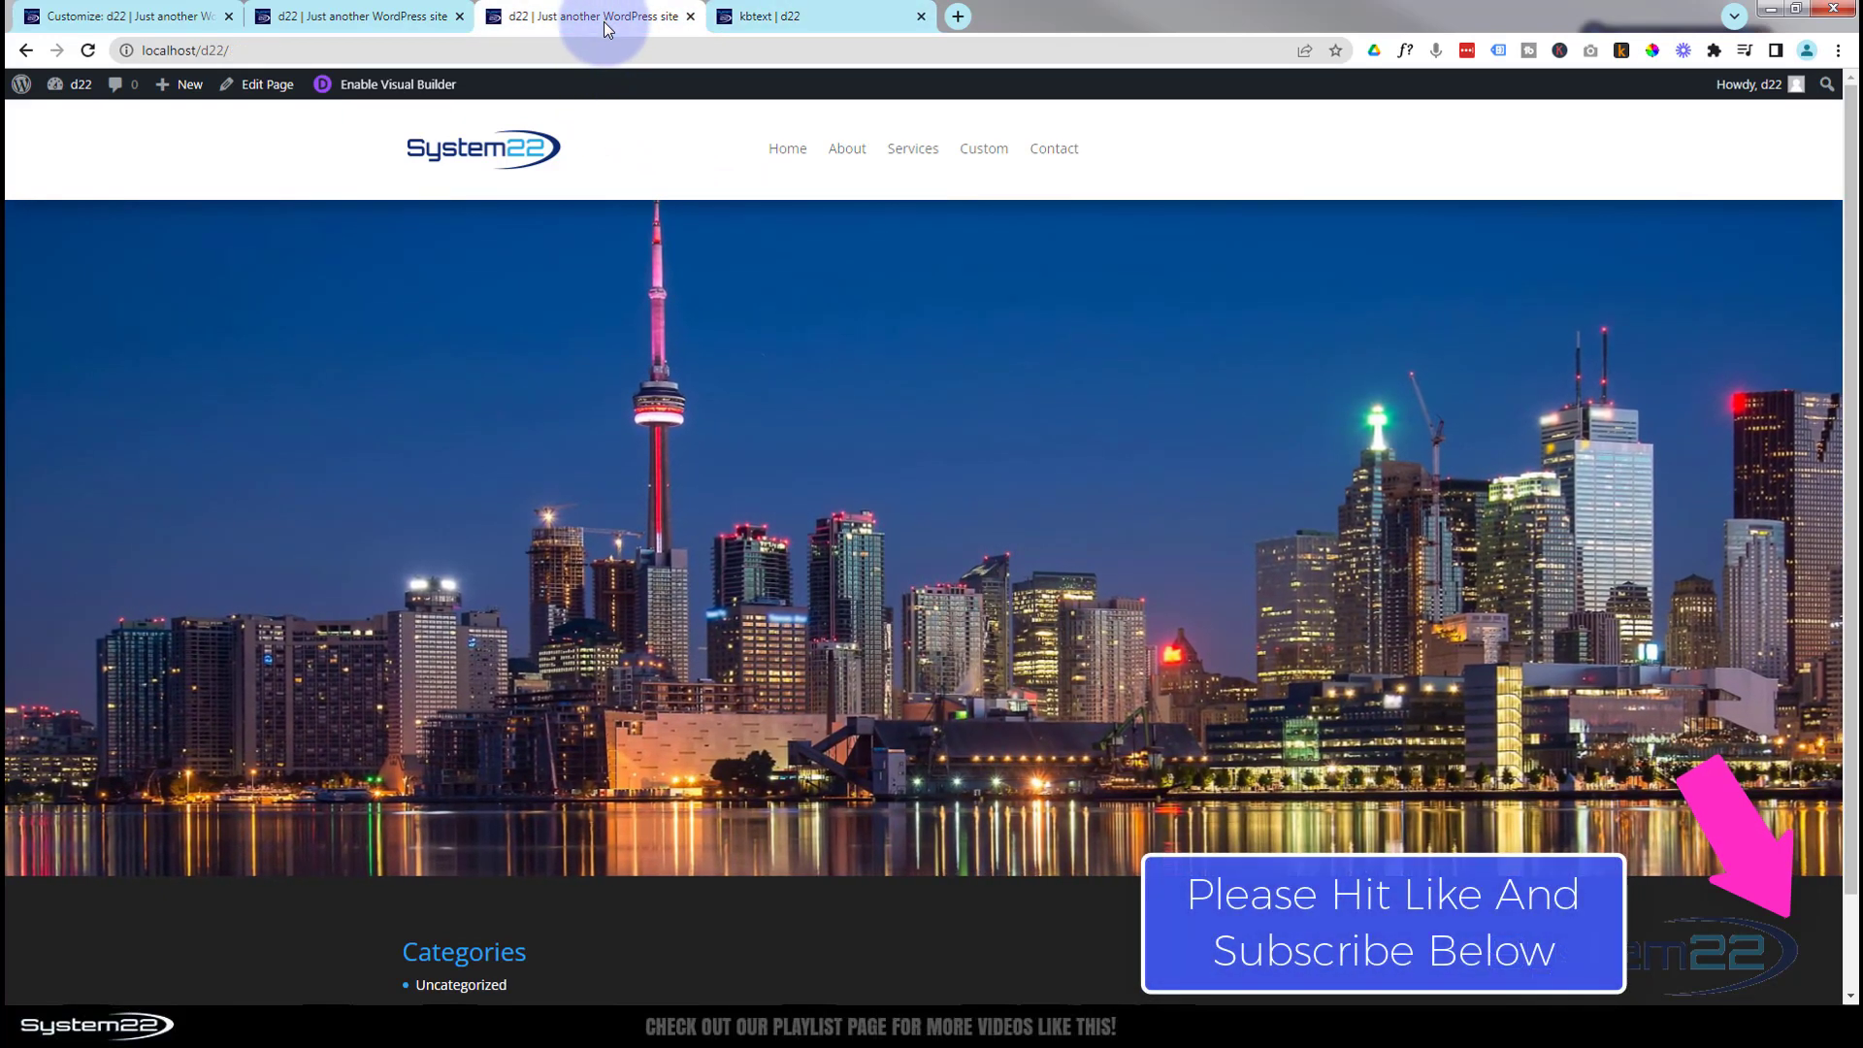